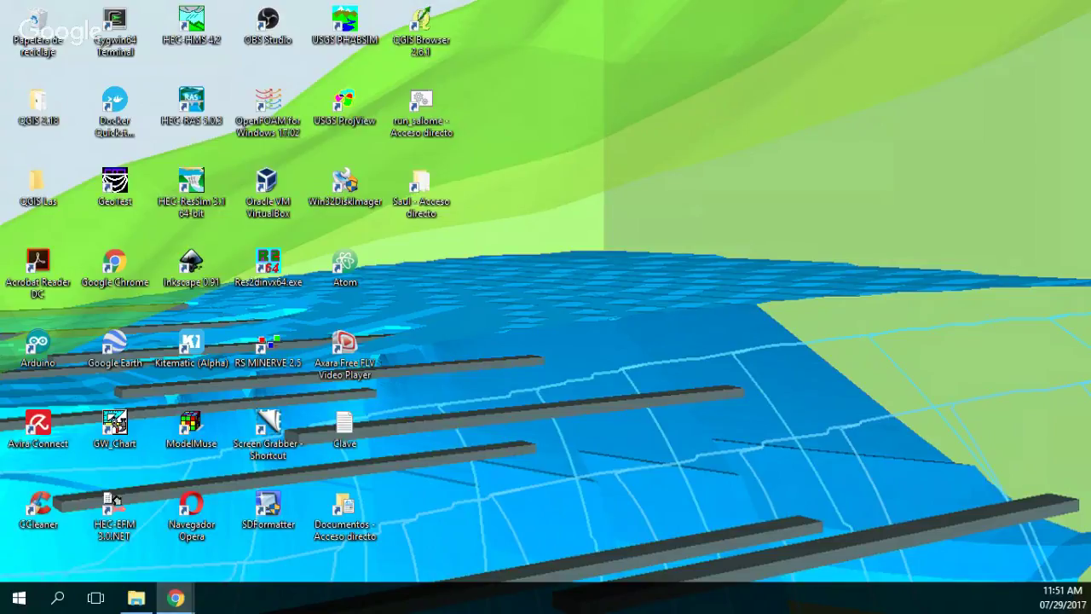
Step: Copy the Modelo_Jaboque_tercio_alto 2017_07_28 archive from the Descargas folder
key("alt+Tab")
left_click(195, 205)
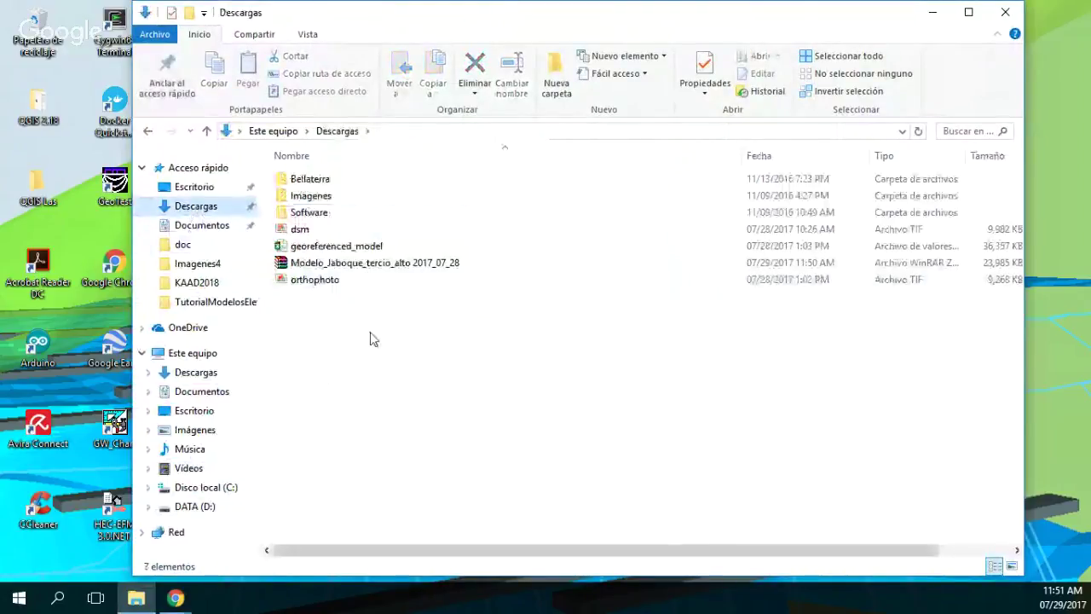
left_click(375, 263)
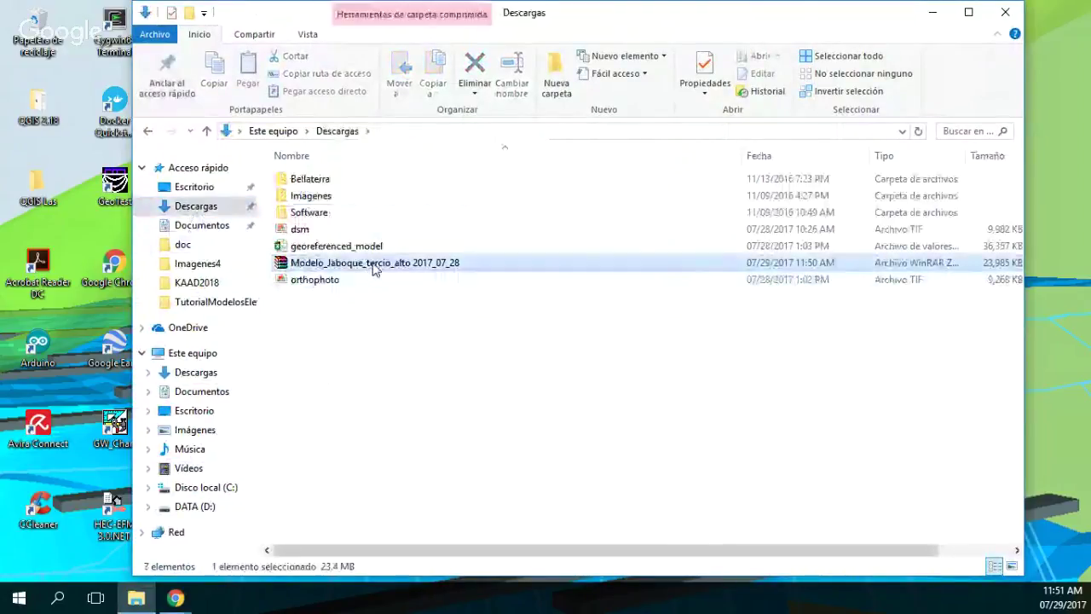
left_click(537, 344)
left_click(454, 265)
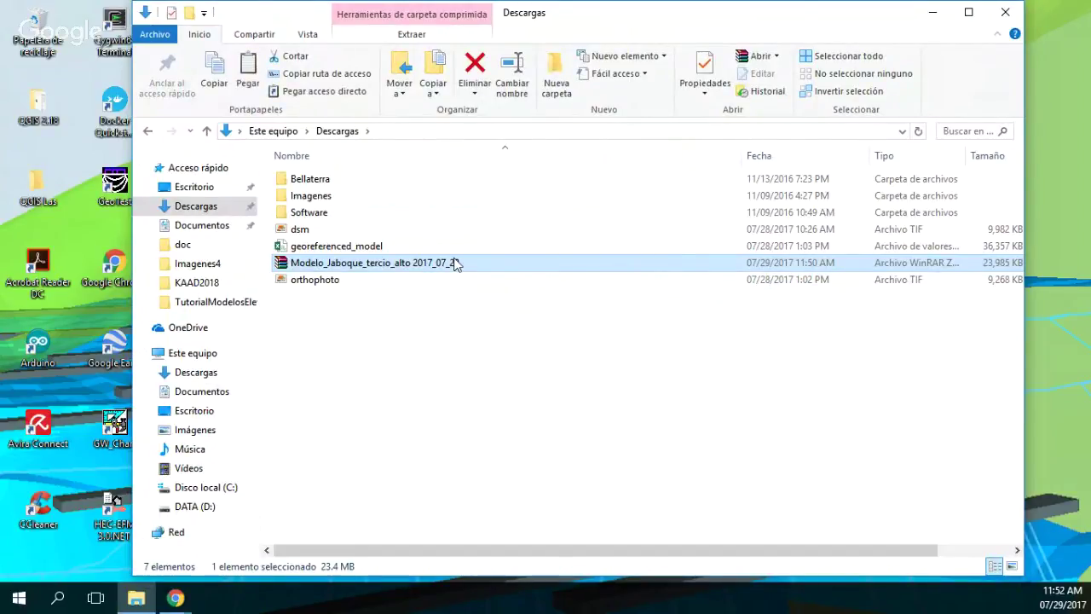
Step: Create a folder named TutorialCrossSectionMODFLOWQGIS in Documentos and paste the copied archive into it
left_click(215, 410)
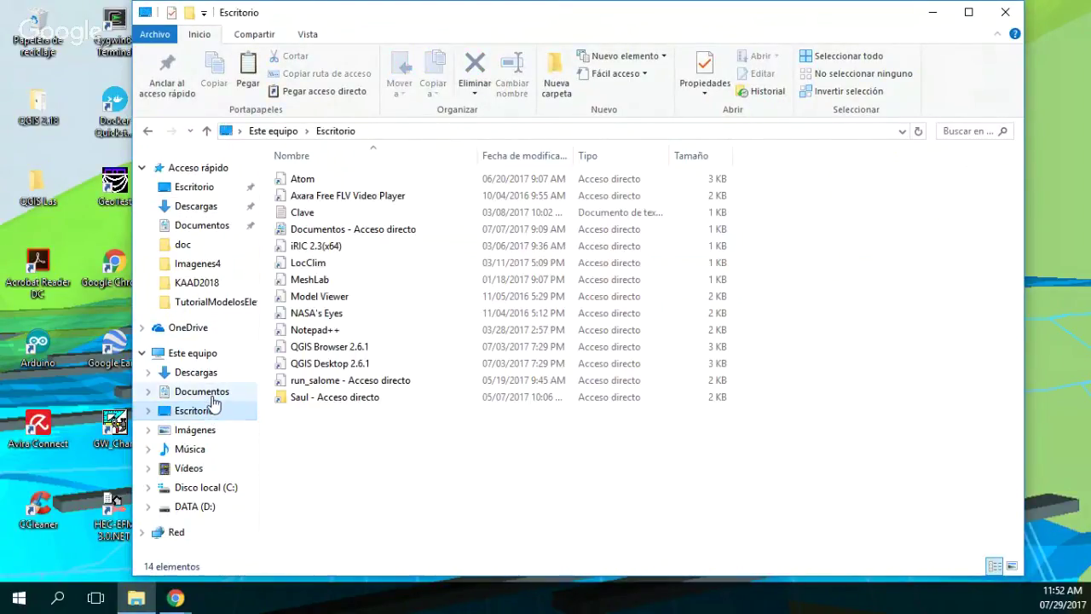
left_click(209, 394)
right_click(370, 360)
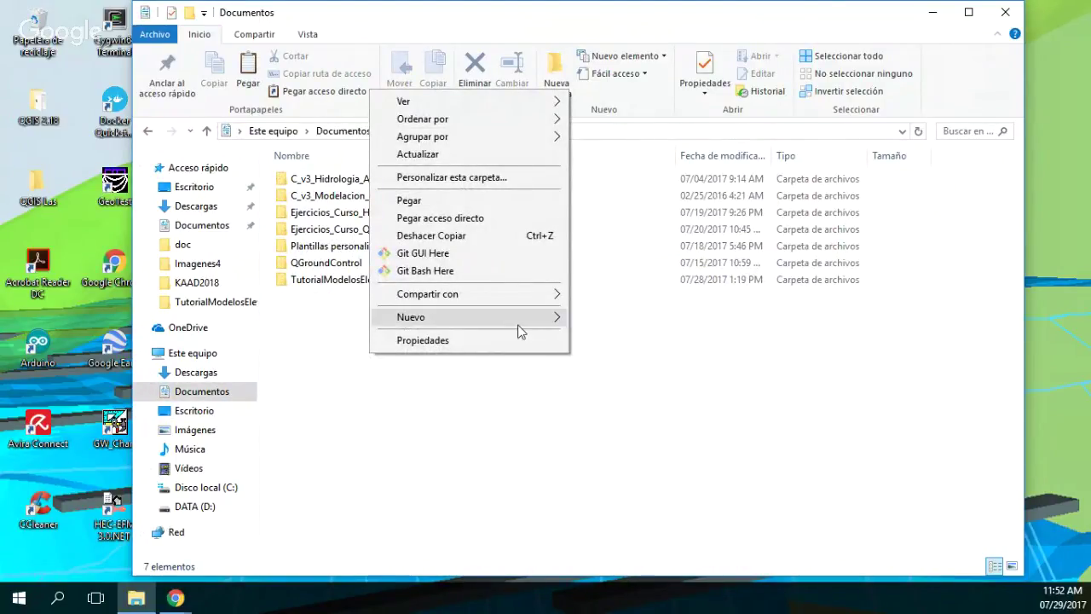
mouse_move(555, 322)
left_click(609, 318)
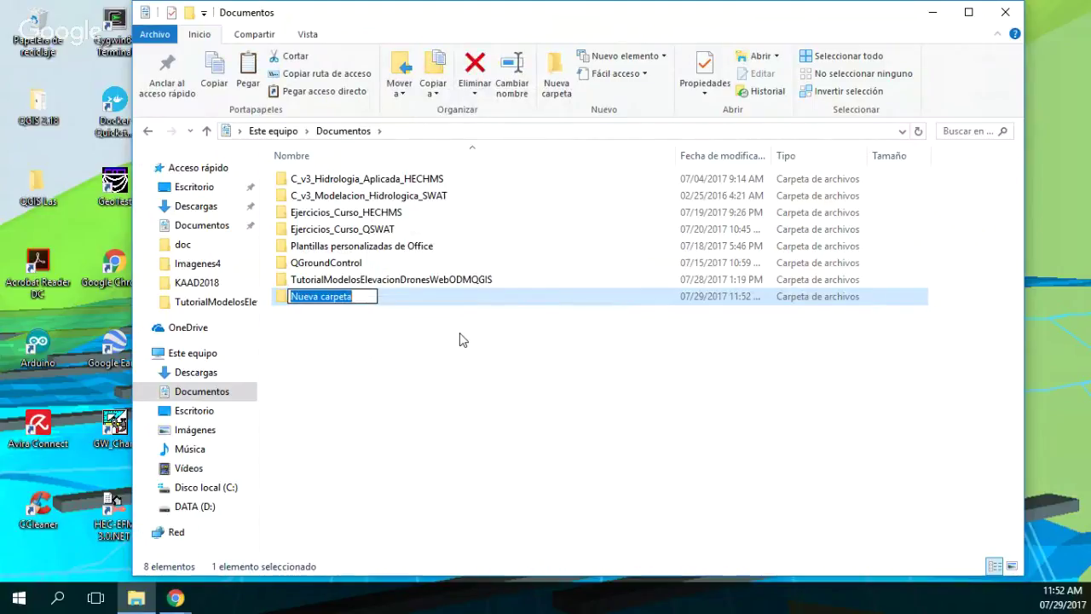
type("Tutorial")
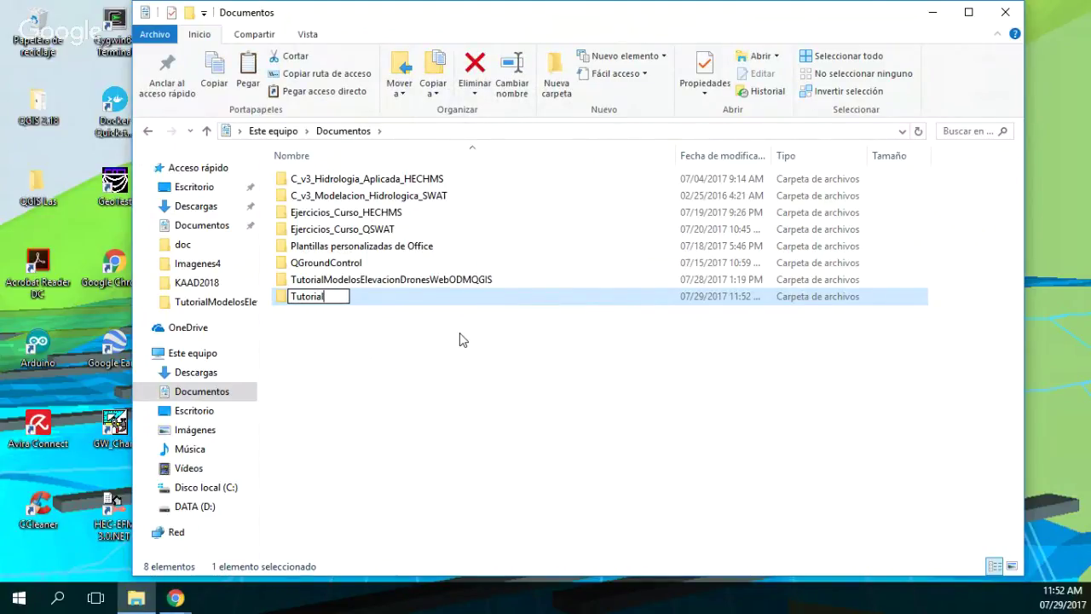
type("CrossSec")
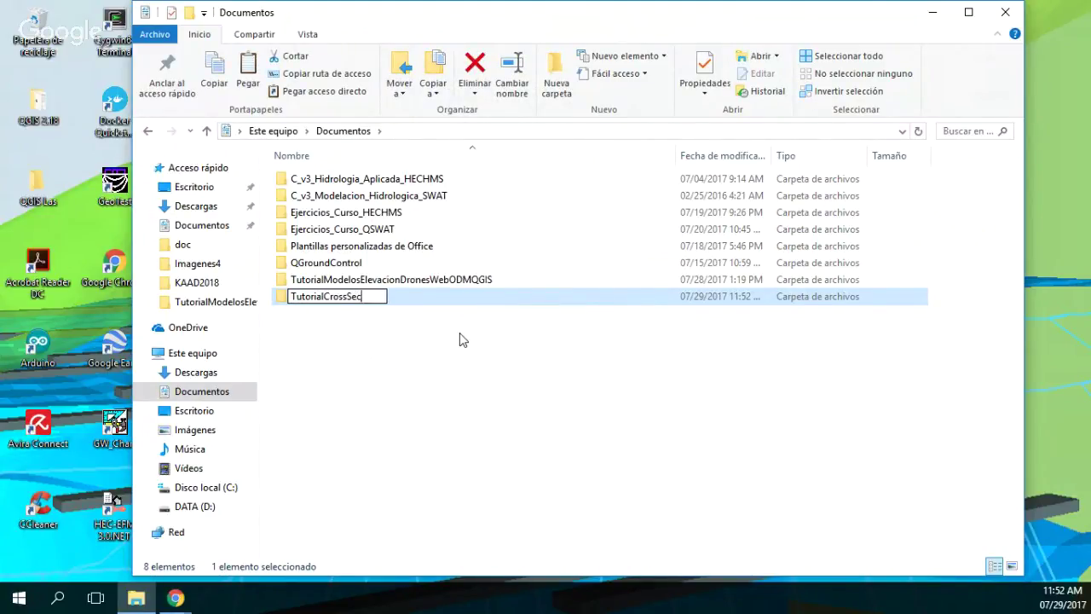
type("tionMODFL")
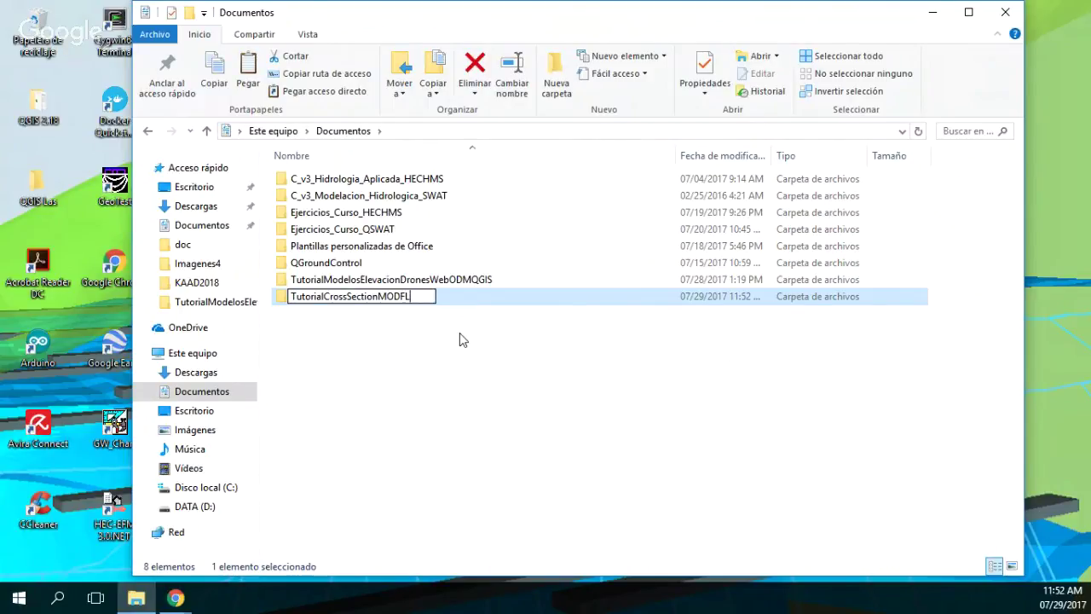
type("OWQGIS")
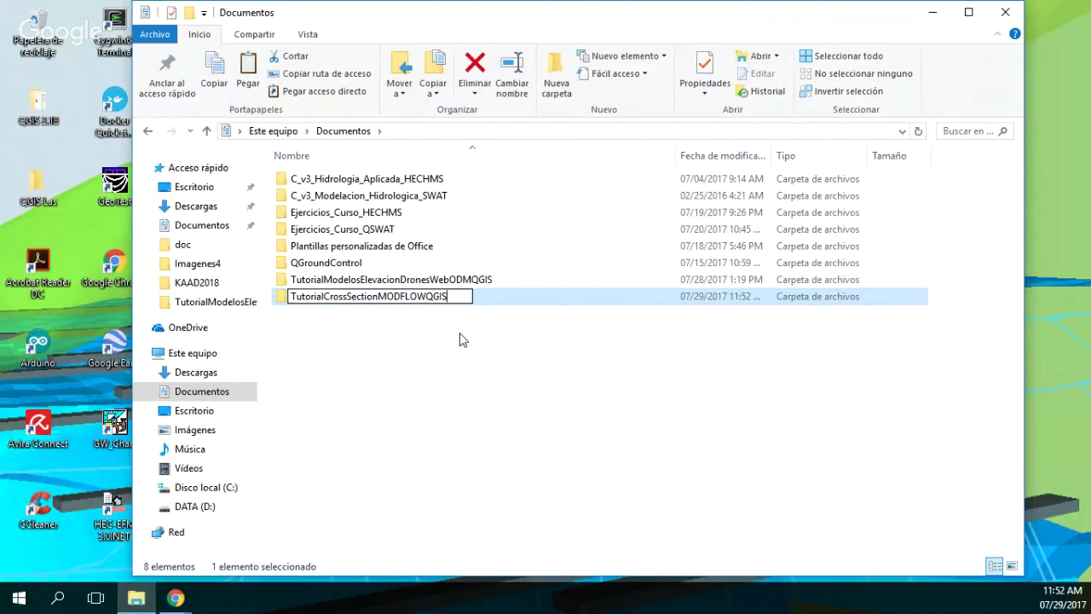
key("Return")
key("Return")
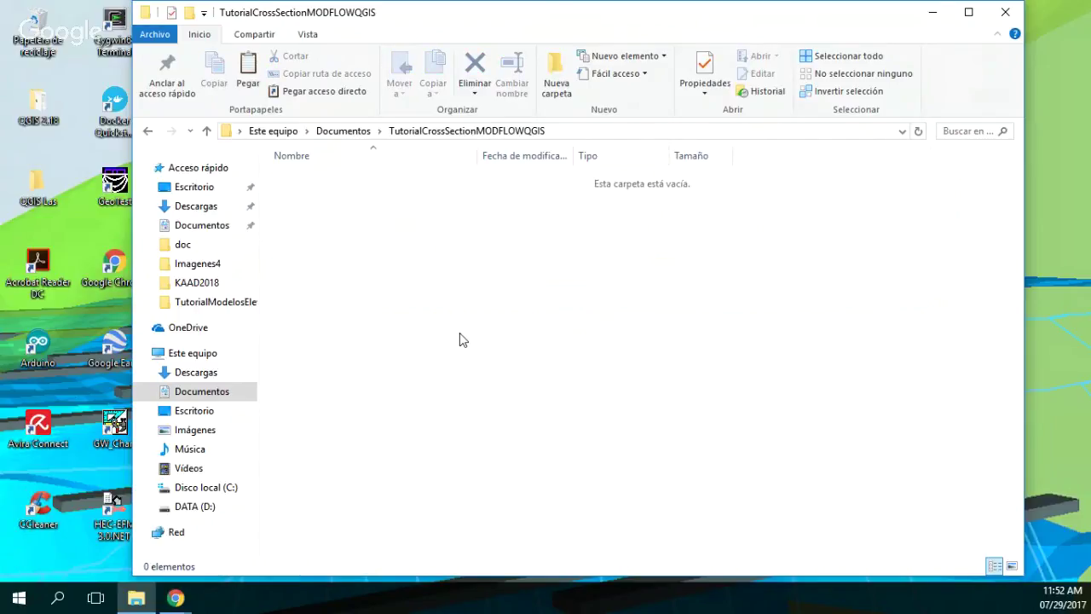
key("ctrl+v")
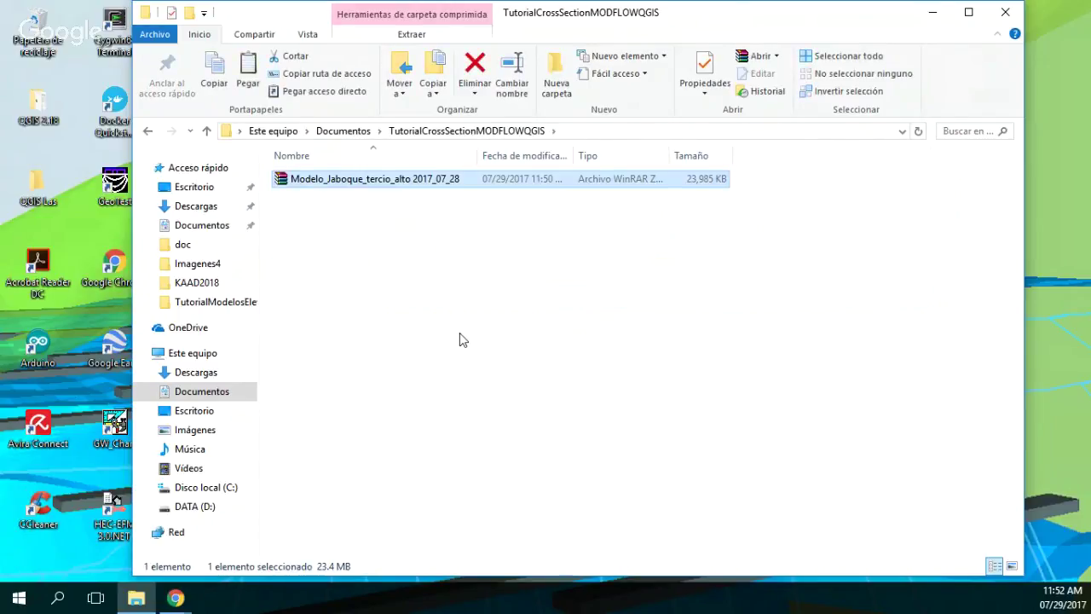
Step: Extract the Modelo_Jaboque_tercio_alto 2017_07_28 archive directly into the current folder and delete the archive file
right_click(423, 184)
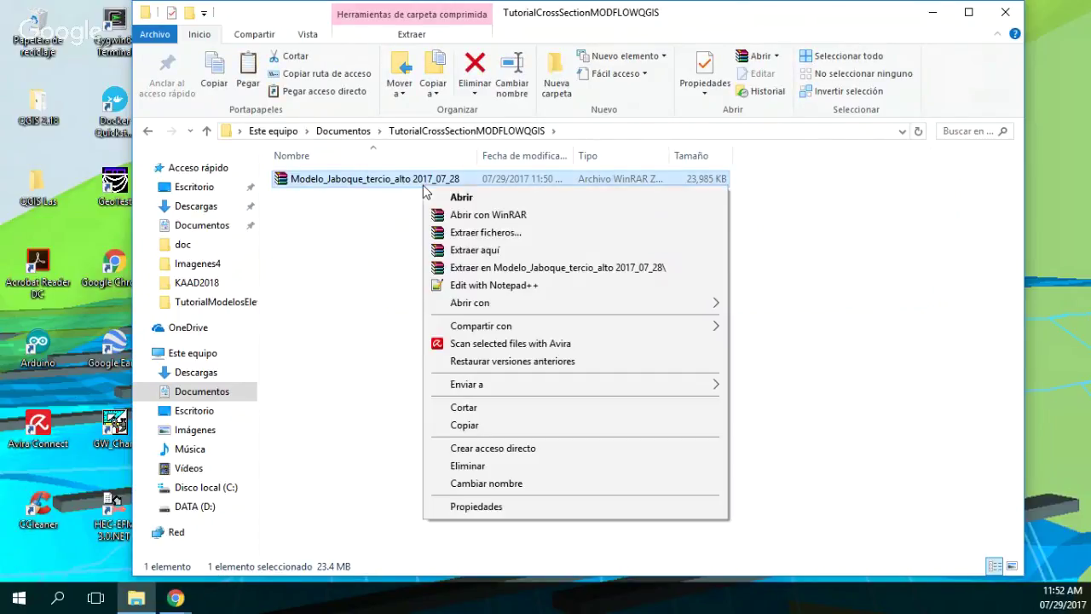
left_click(470, 256)
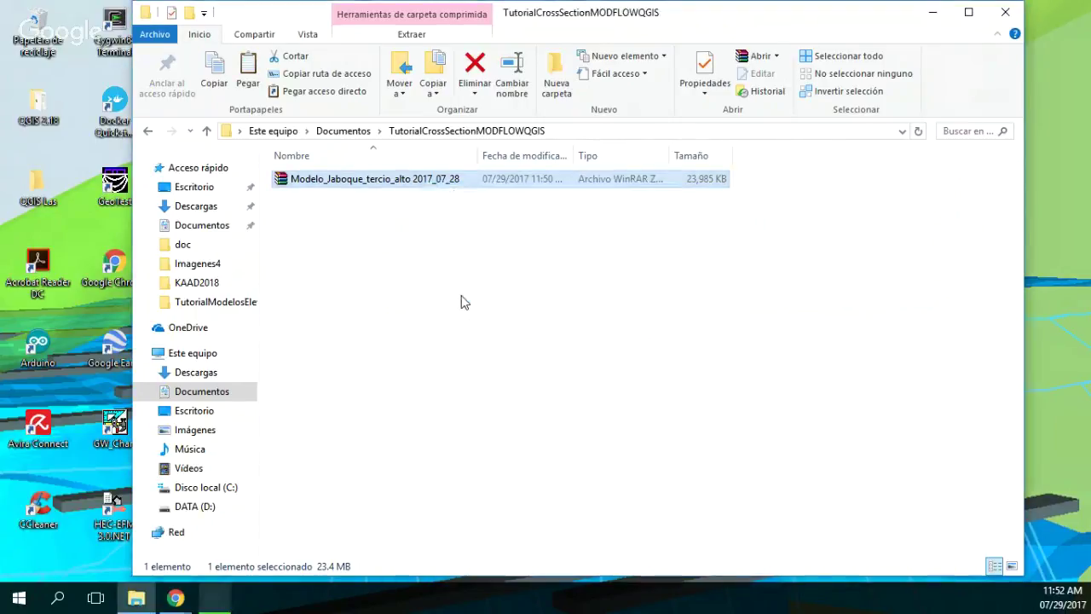
left_click(381, 332)
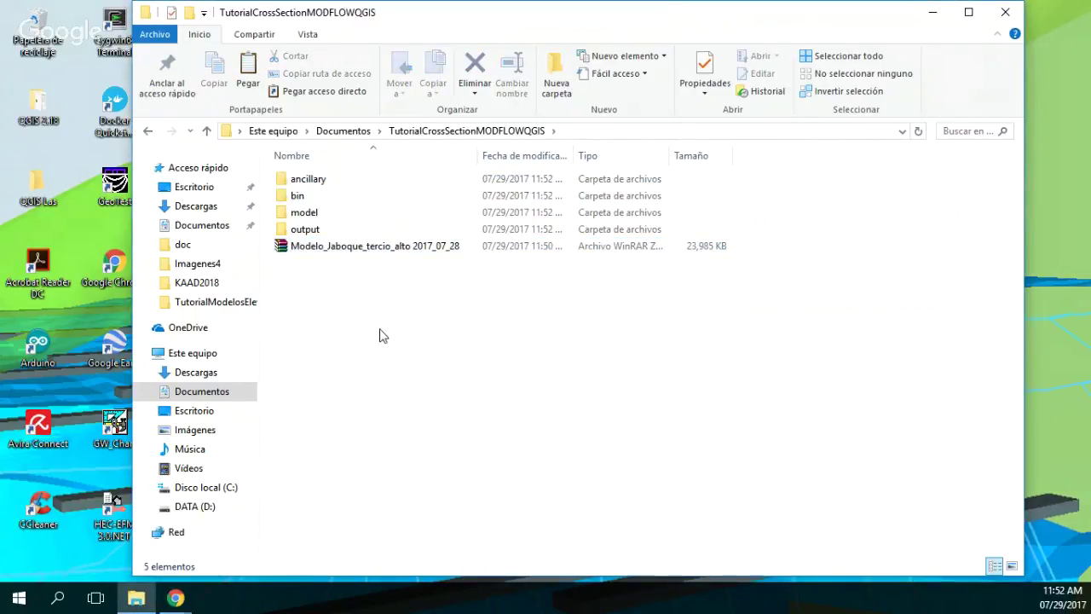
left_click(306, 249)
key("Delete")
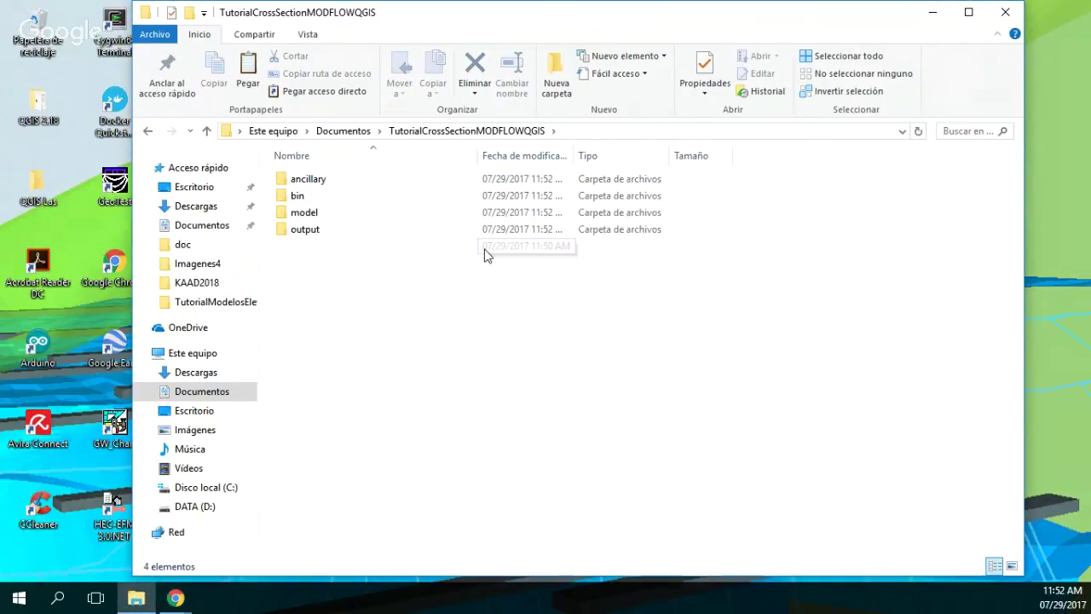
Step: Move the Modelo_Jaboque_tercio_alto archive from the model subfolder up into the TutorialCrossSectionMODFLOWQGIS folder
double_click(305, 213)
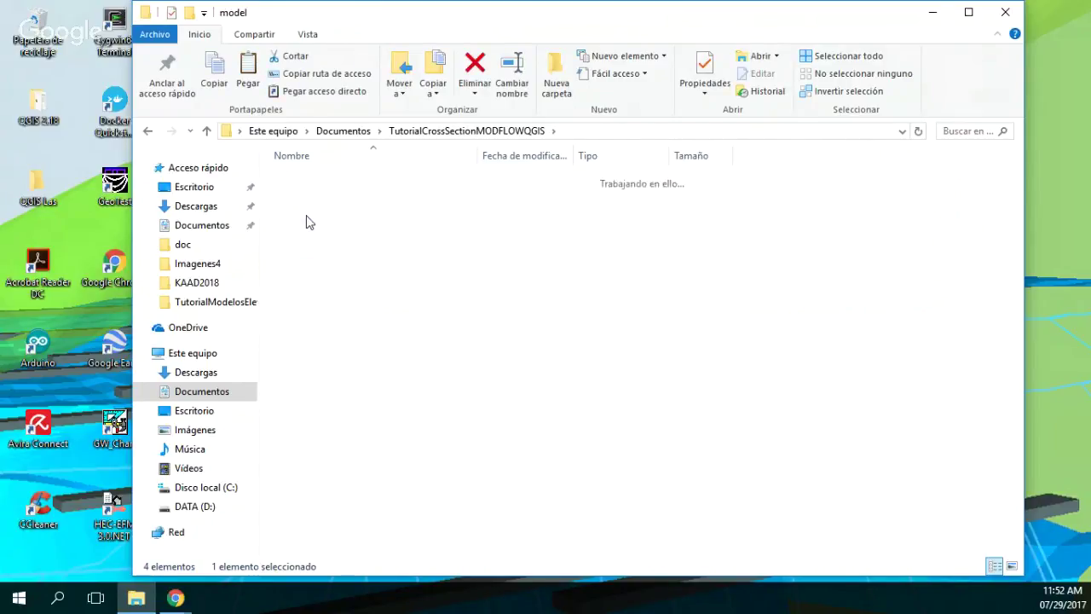
left_click(346, 186)
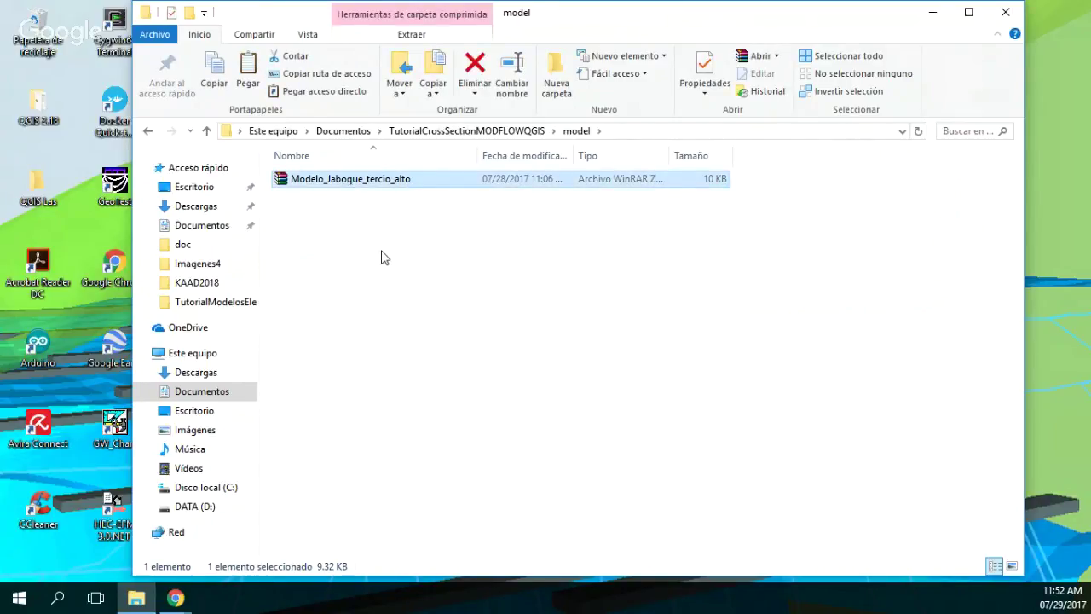
left_click(488, 132)
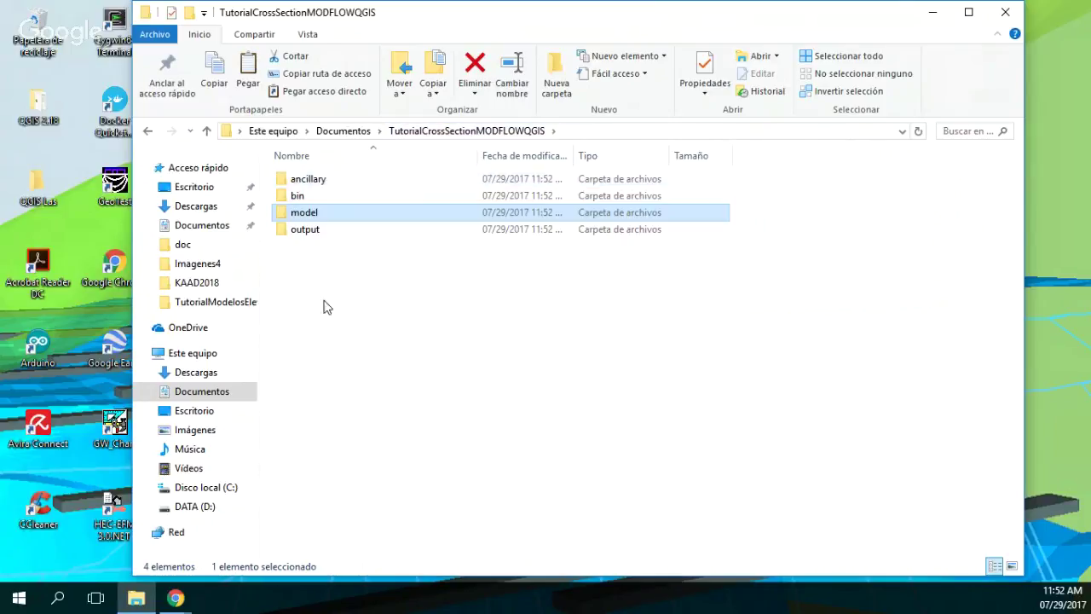
double_click(316, 217)
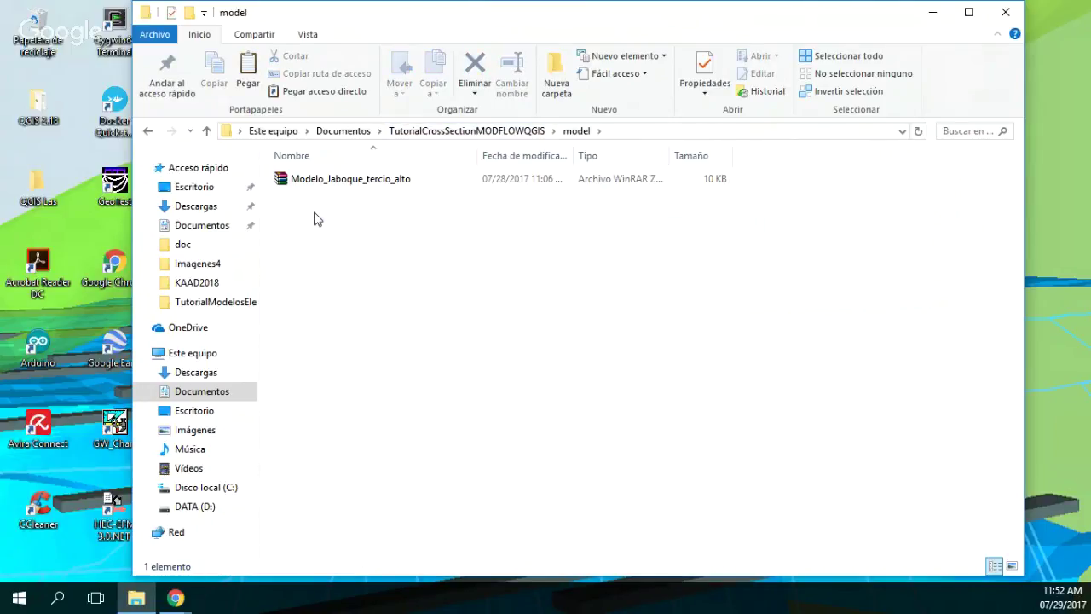
left_click(341, 180)
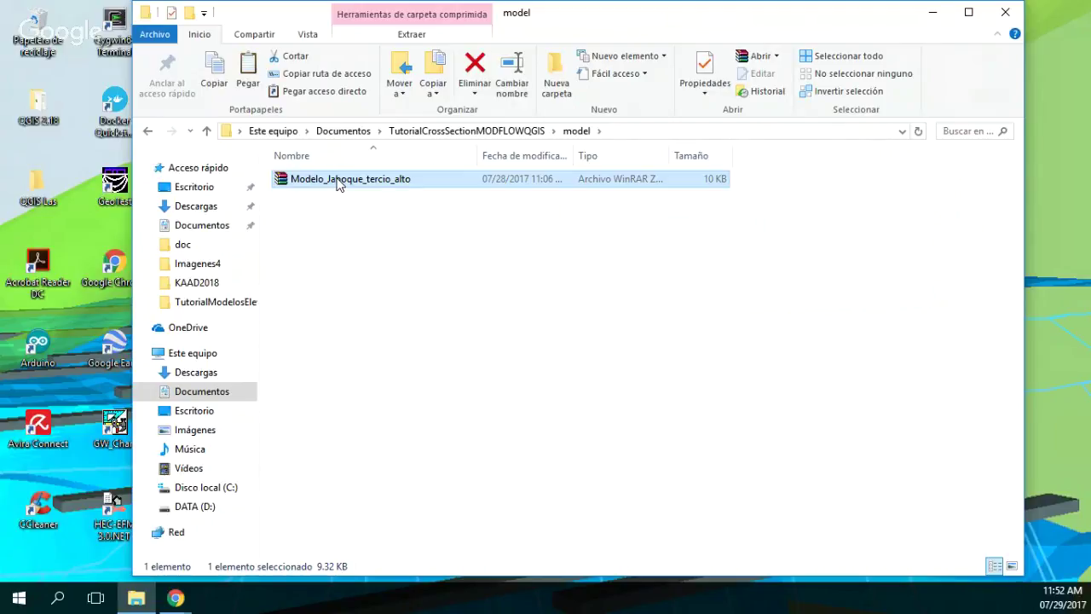
left_click(356, 224)
left_click(352, 188)
key("ctrl+x")
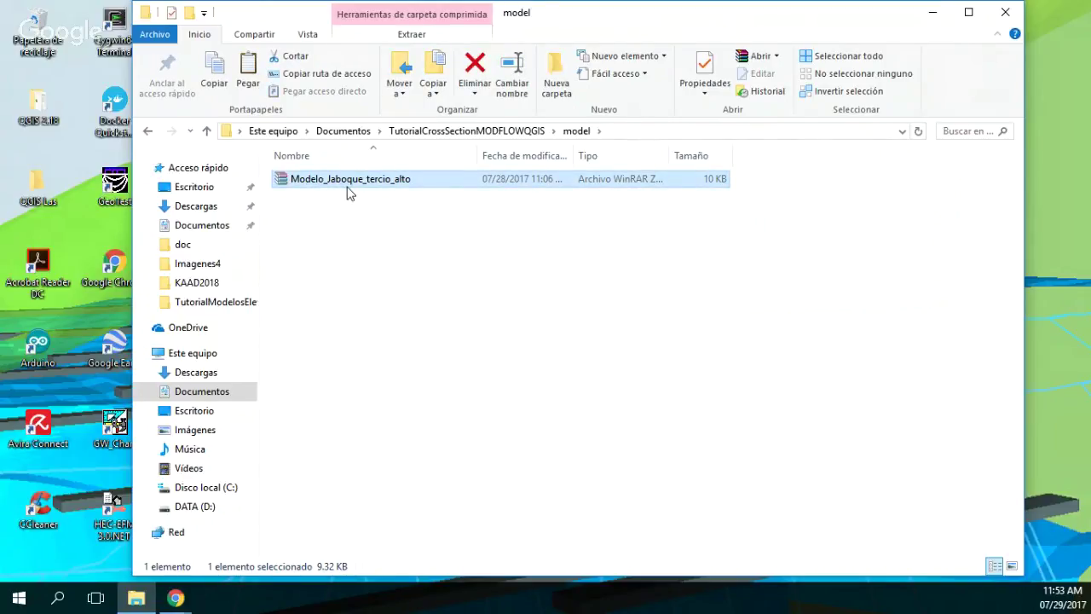
left_click(416, 132)
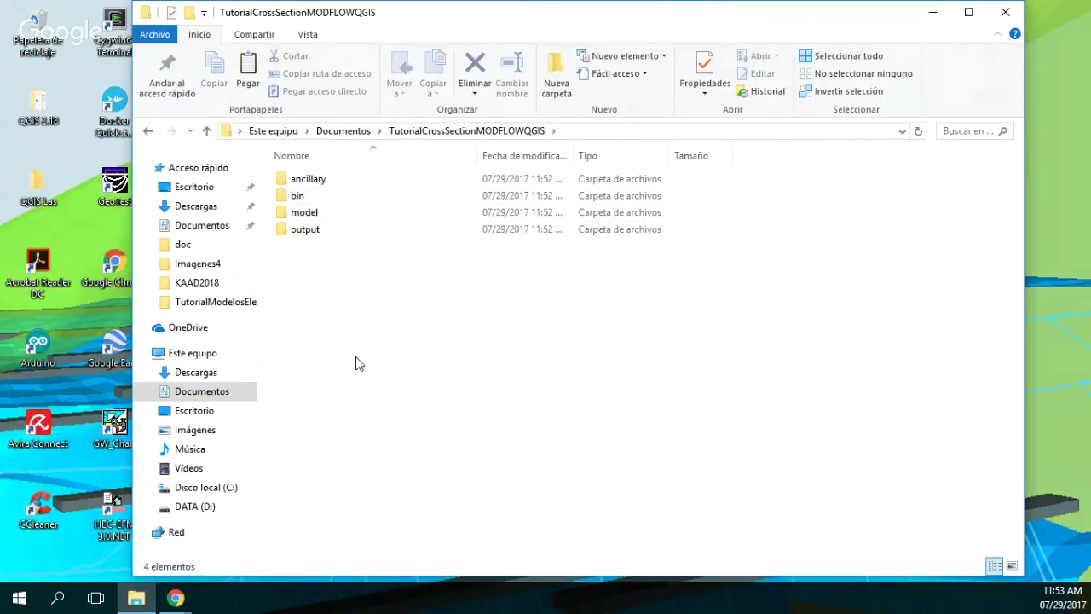
key("ctrl+v")
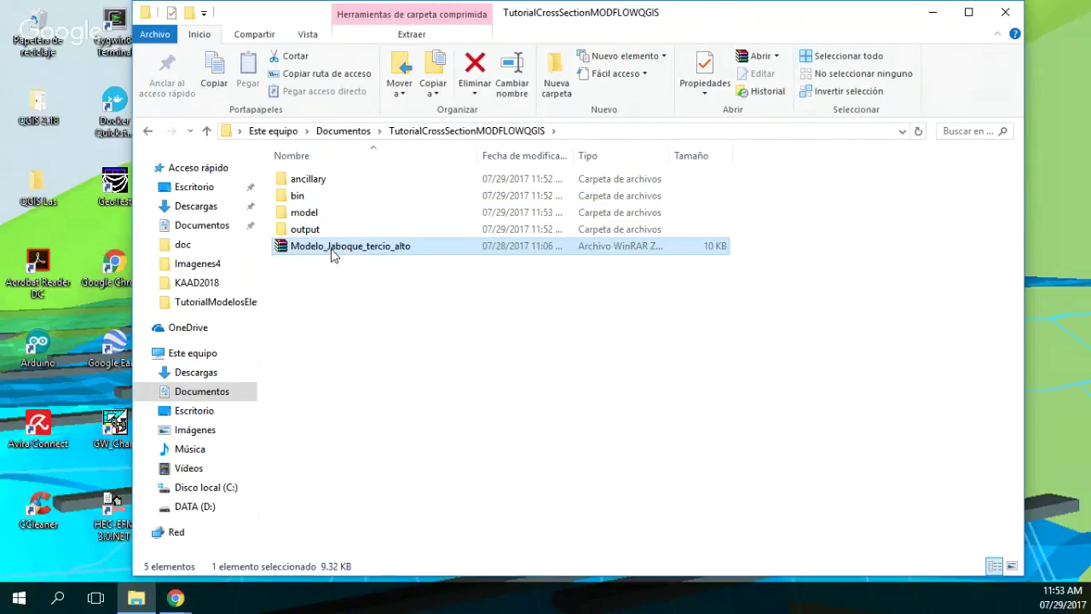
Step: Examine the contents of the Modelo_Jaboque_tercio_alto archive in WinRAR and close it
right_click(333, 255)
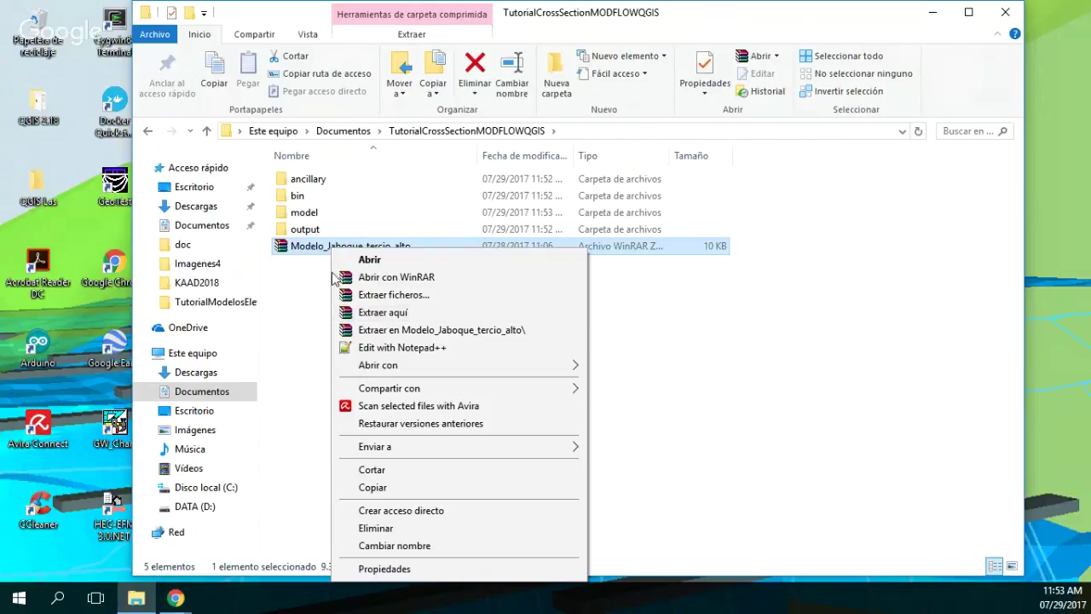
double_click(319, 249)
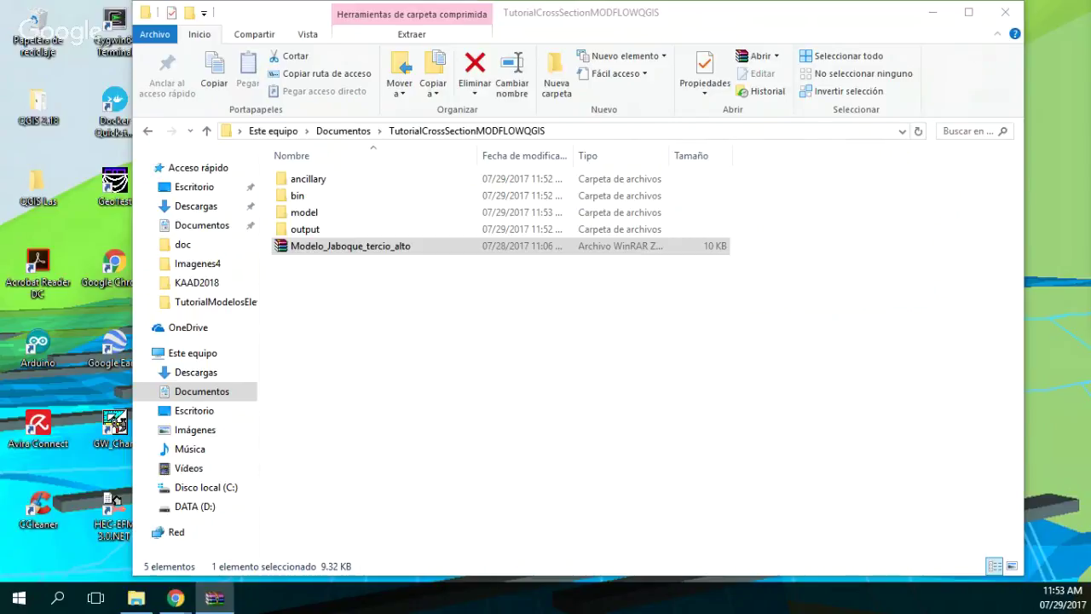
key("Return")
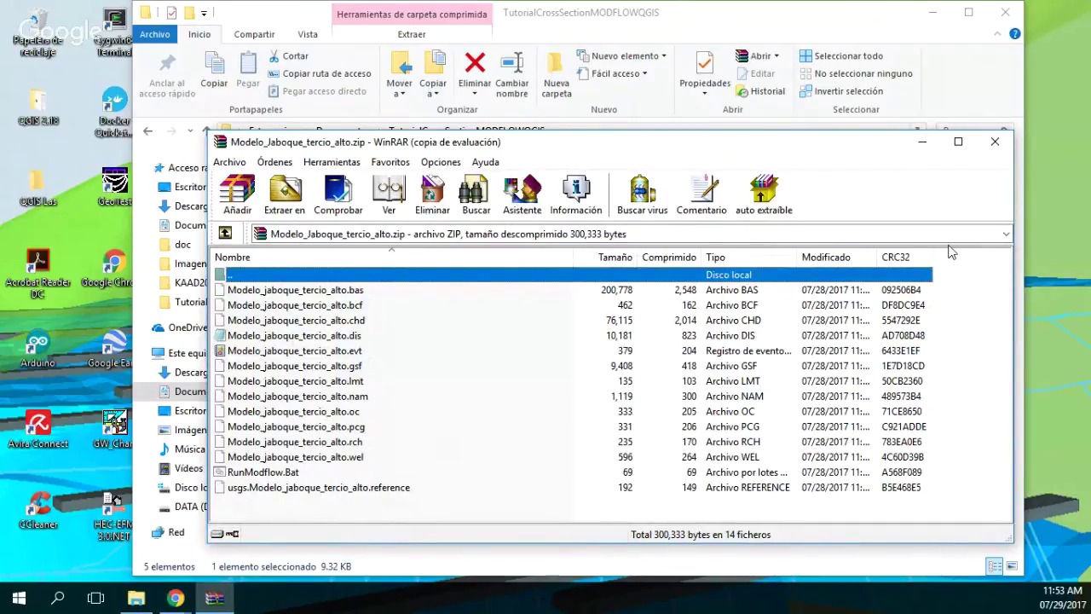
left_click(996, 142)
Step: Copy the Modelo_Jaboque_tercio_alto ModelMuse file from the ancillary subfolder into the TutorialCrossSectionMODFLOWQGIS folder
left_click(304, 215)
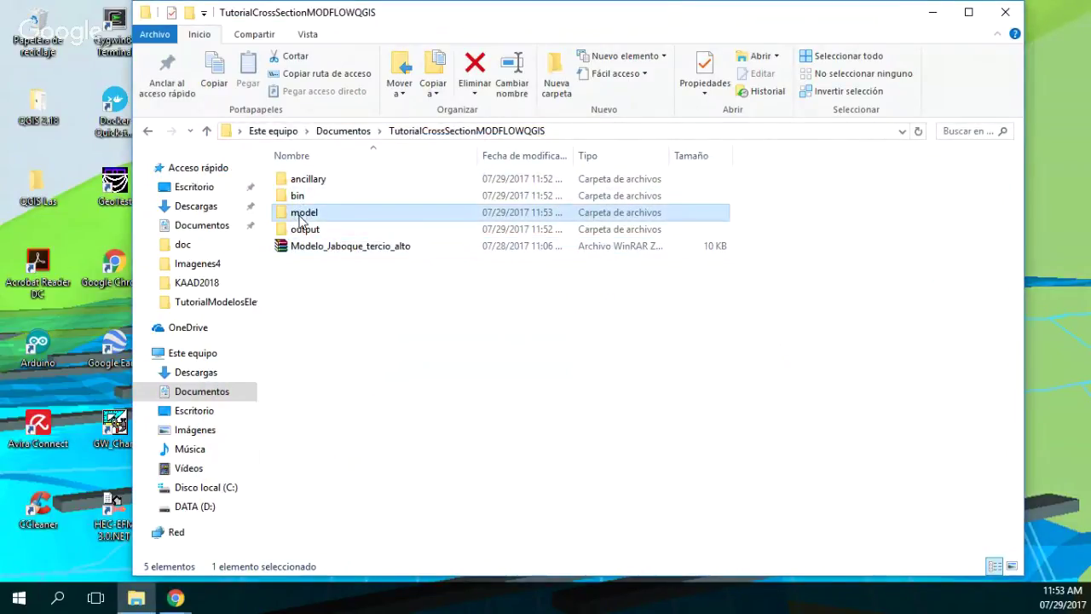
double_click(309, 179)
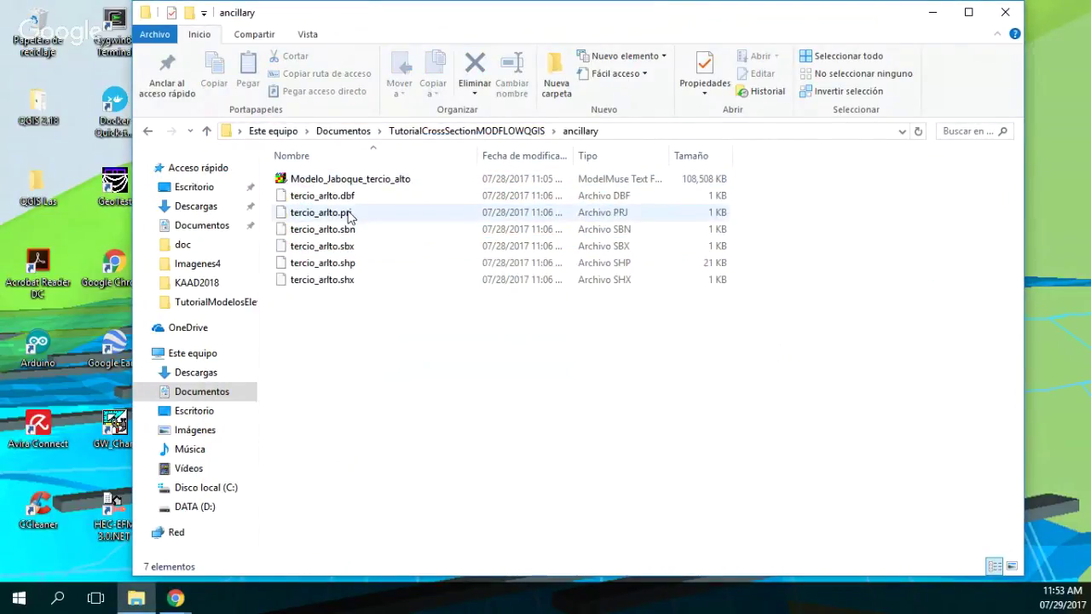
left_click(394, 183)
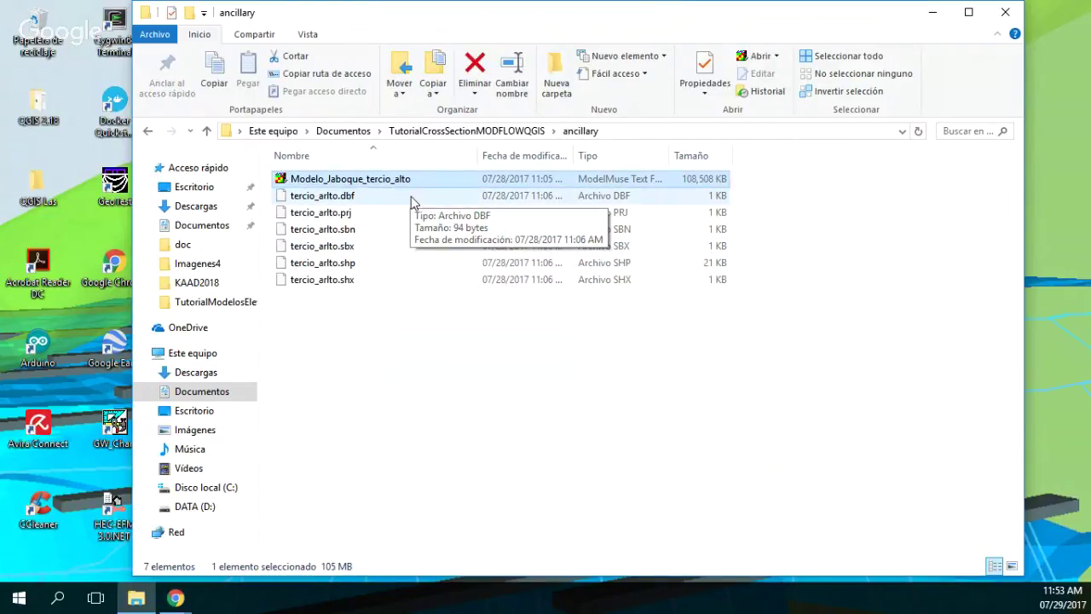
left_click(477, 132)
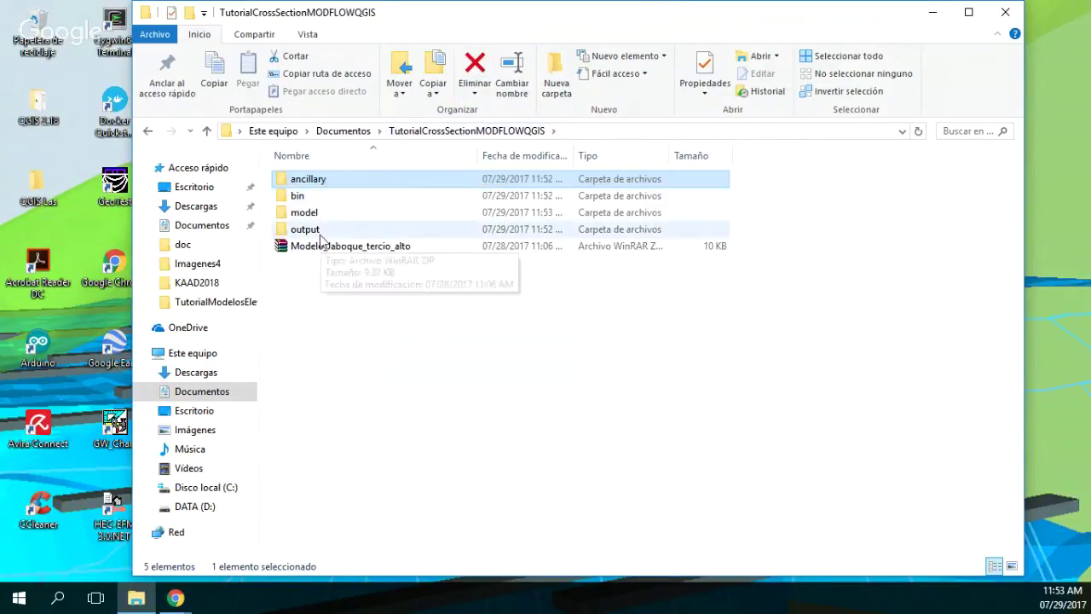
double_click(304, 180)
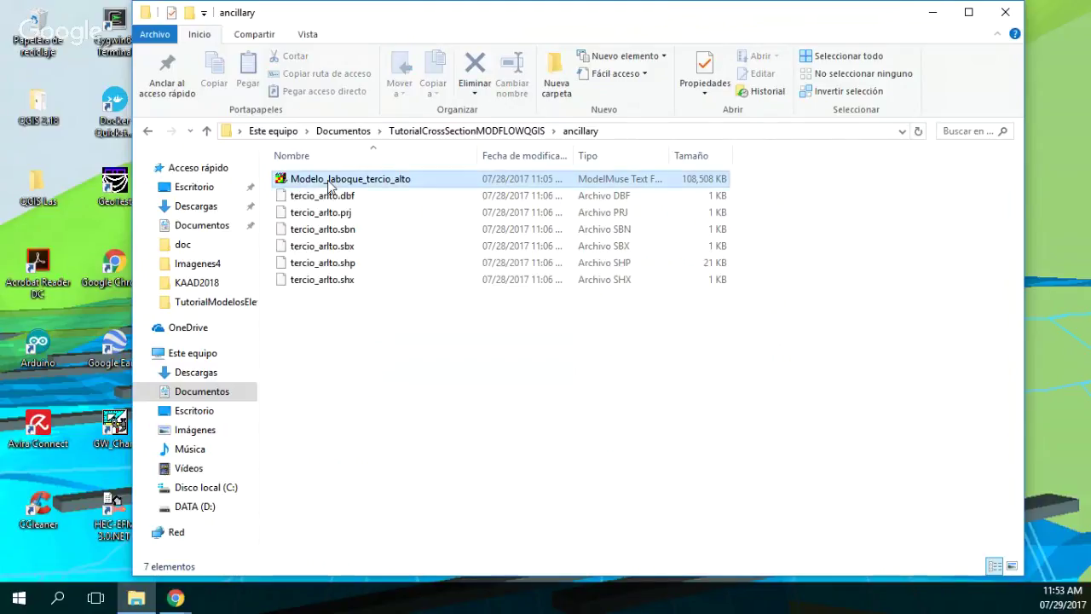
left_click(330, 186)
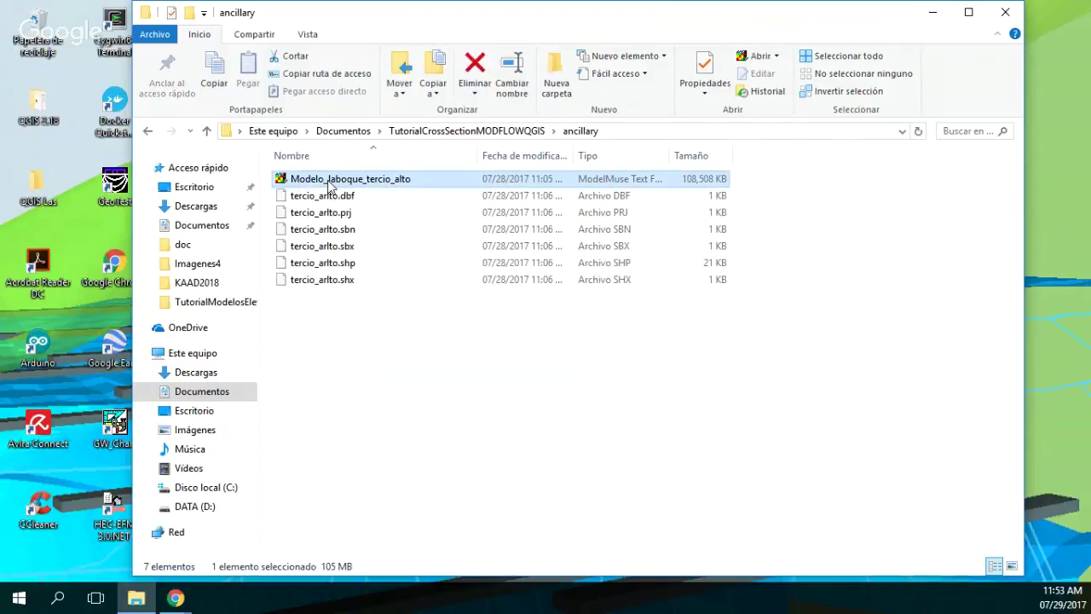
left_click(471, 134)
left_click(324, 365)
key("ctrl+v")
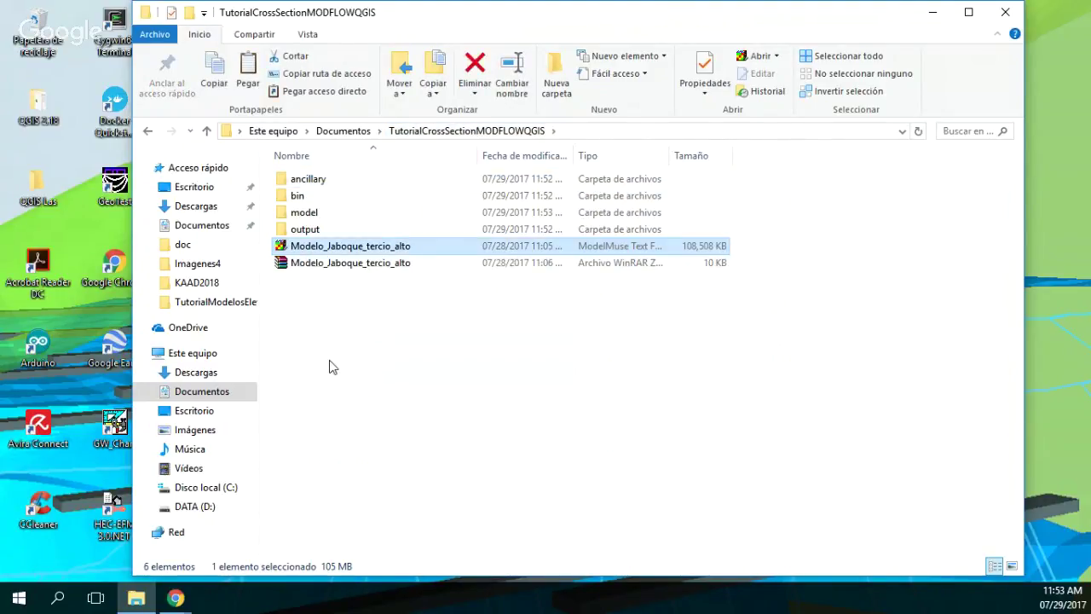
Step: Delete the ancillary, bin, model and output folders and the Modelo_Jaboque_tercio_alto WinRAR archive from the tutorial folder
left_click(309, 183)
key("shift+Down")
key("shift+Down")
key("shift+Down")
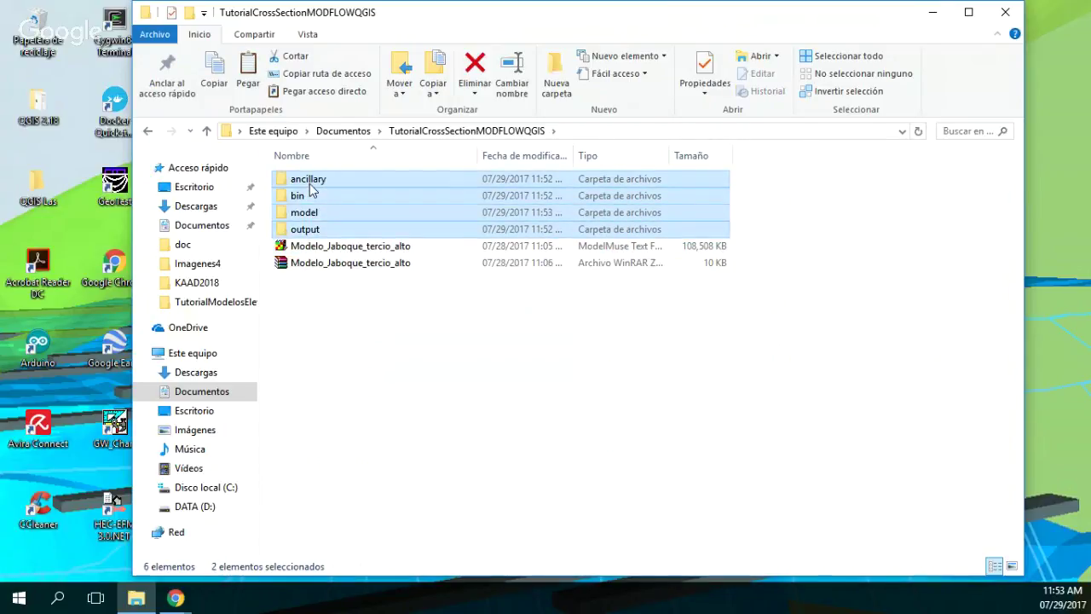
key("Delete")
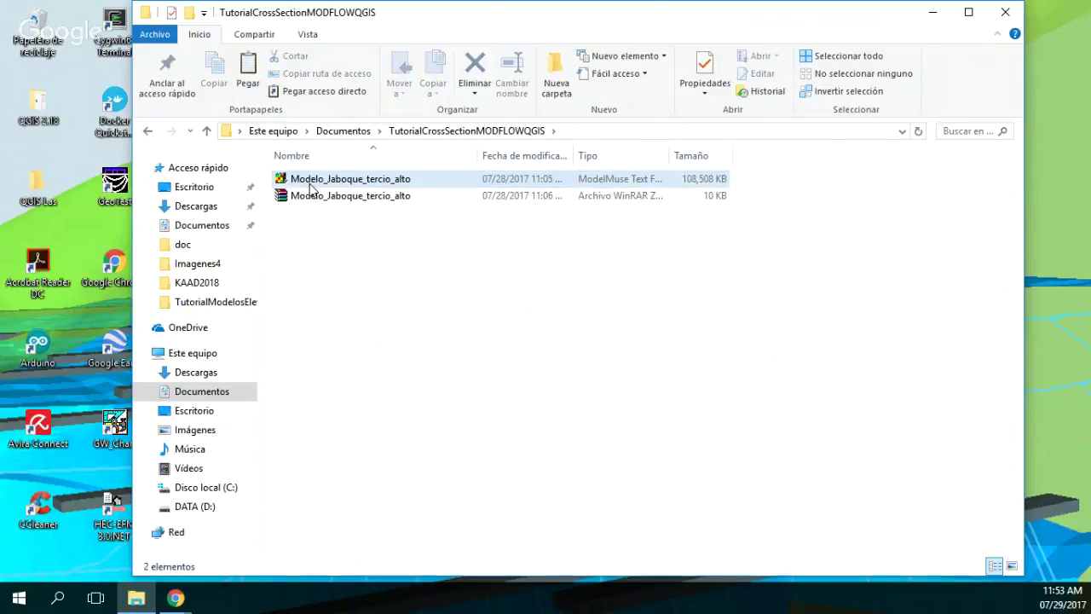
key("Down")
key("Delete")
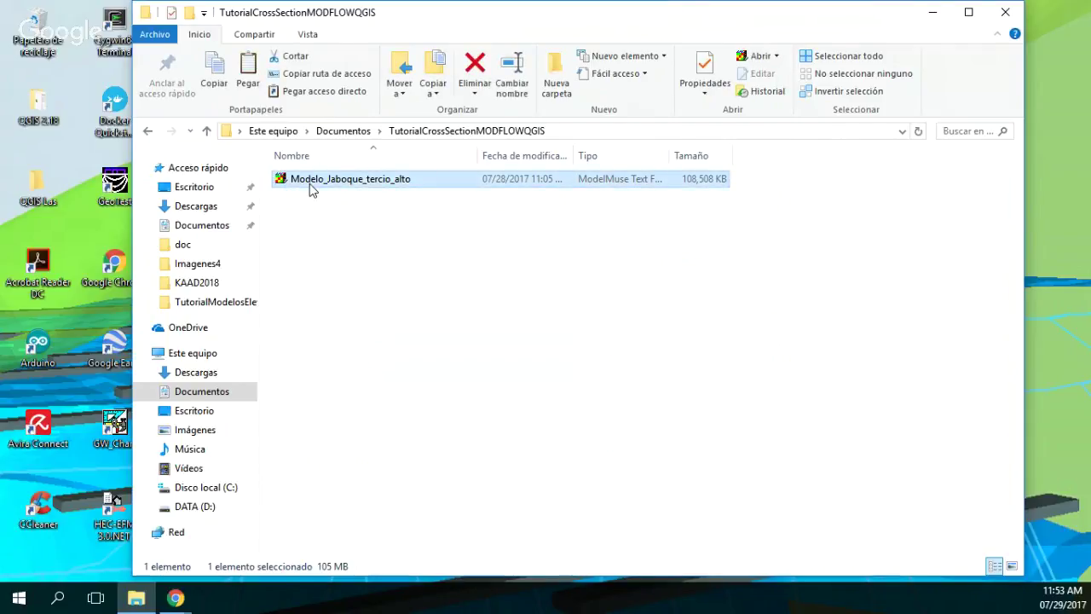
Step: Open the Modelo_Jaboque_tercio_alto model in ModelMuse and limit the 2D gridlines to the edge of the active area
double_click(311, 185)
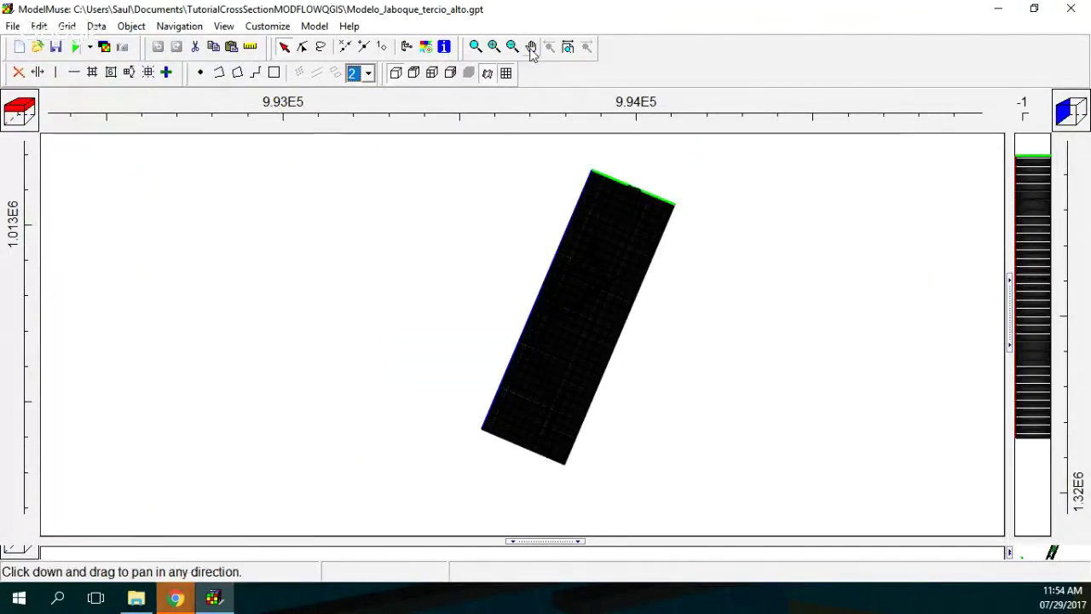
left_click(505, 73)
left_click(508, 150)
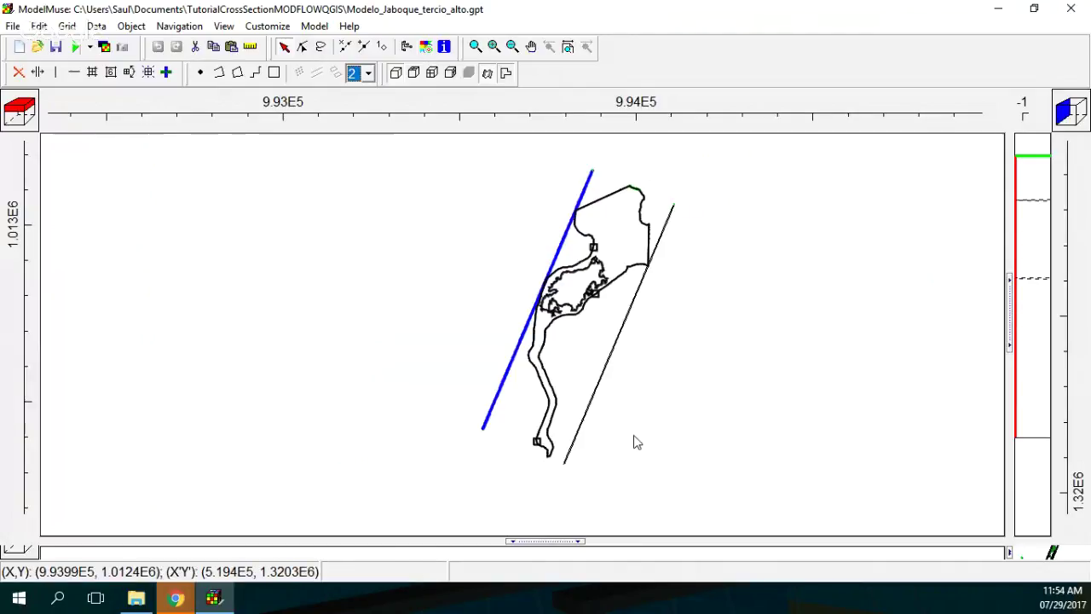
Step: Select a column and row crossing the model's middle section in the top view and widen the side view
left_click(167, 72)
left_click(611, 333)
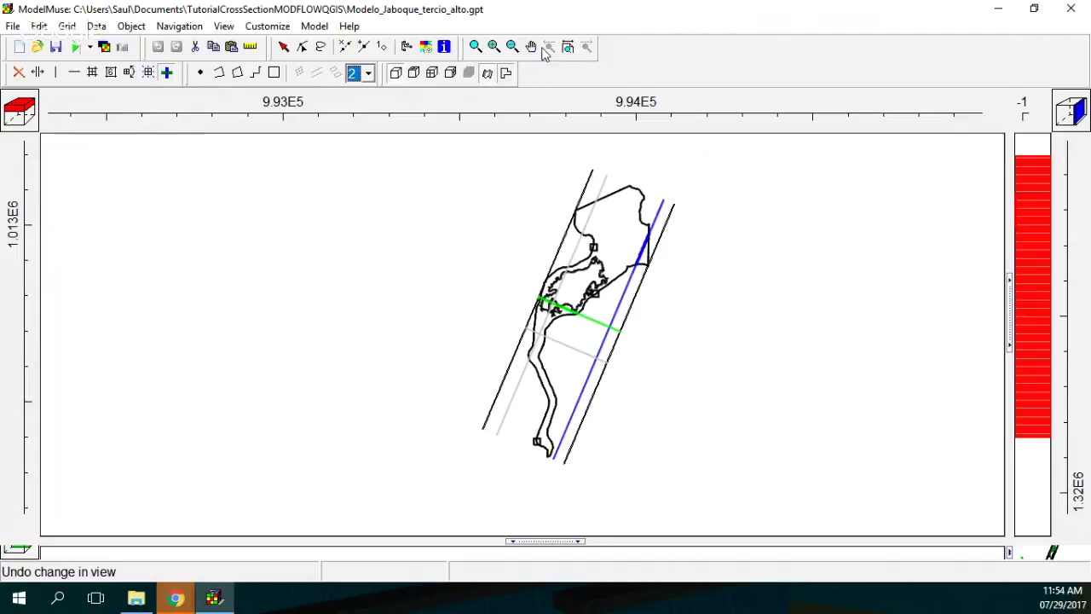
left_click(594, 416)
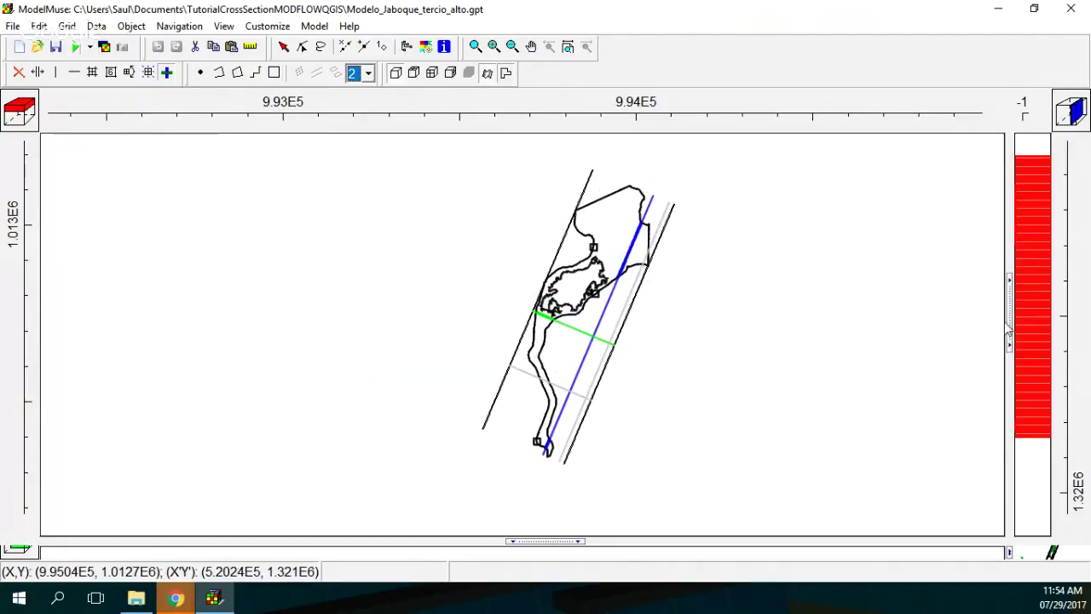
left_click_drag(1010, 324, 723, 337)
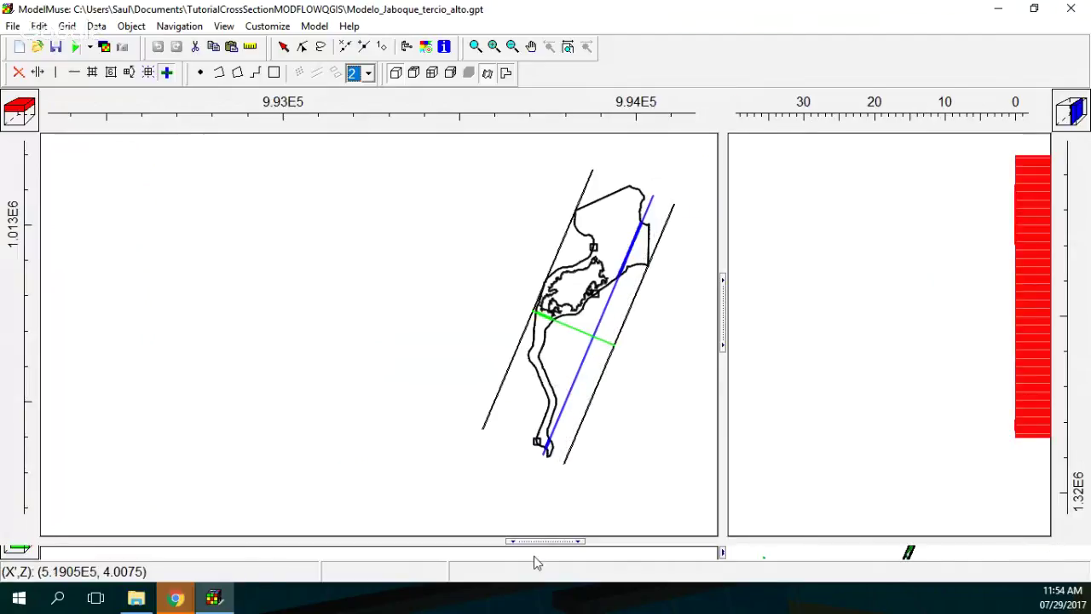
Step: Hide all objects in the model, enlarge the front and 3D views, and tilt the 3D model
left_click(131, 25)
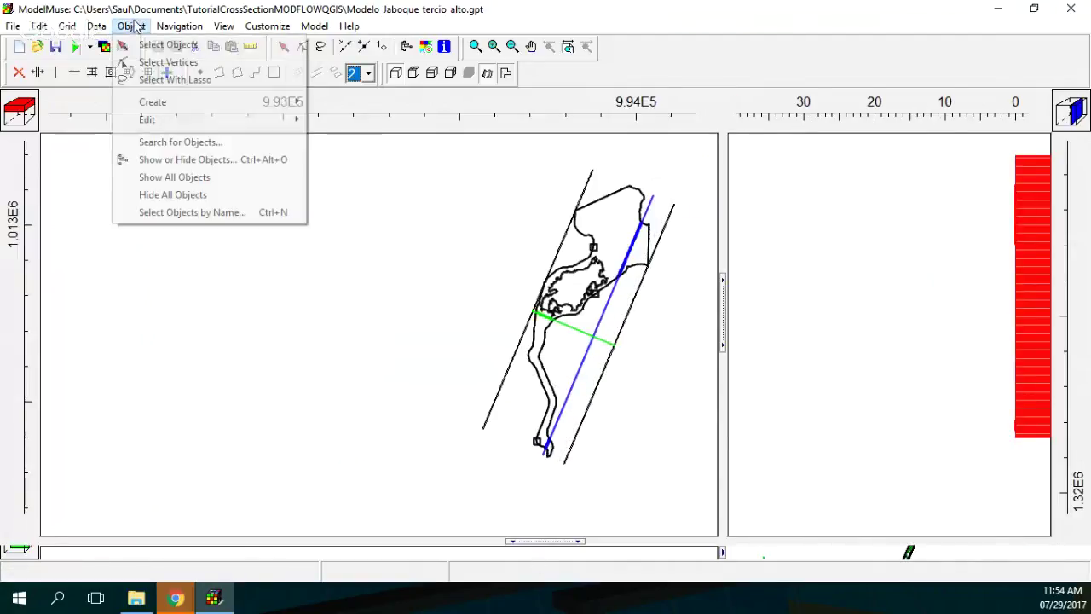
left_click(165, 196)
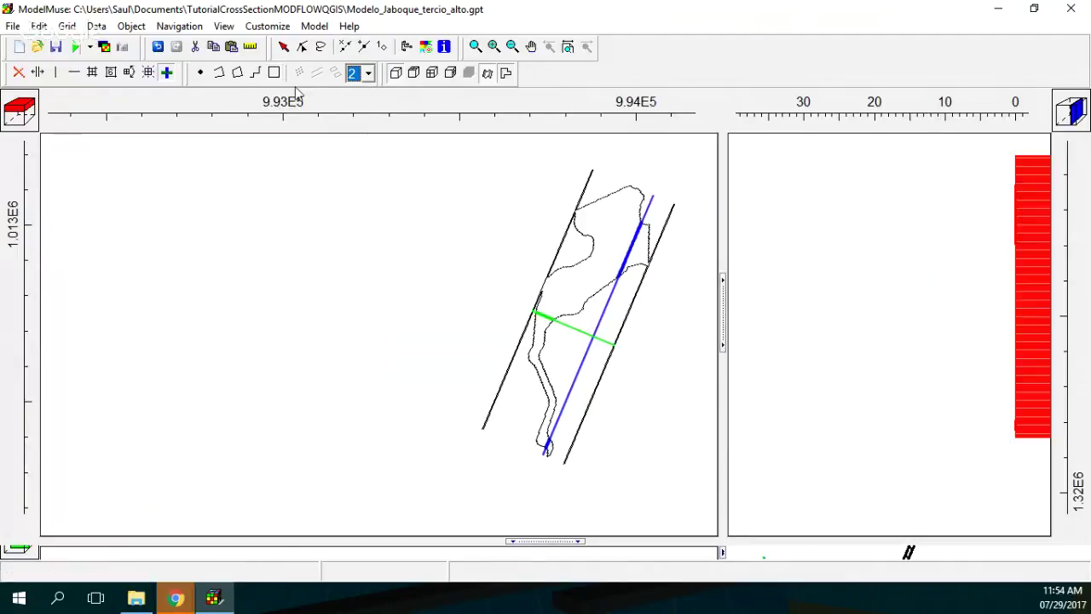
left_click(161, 77)
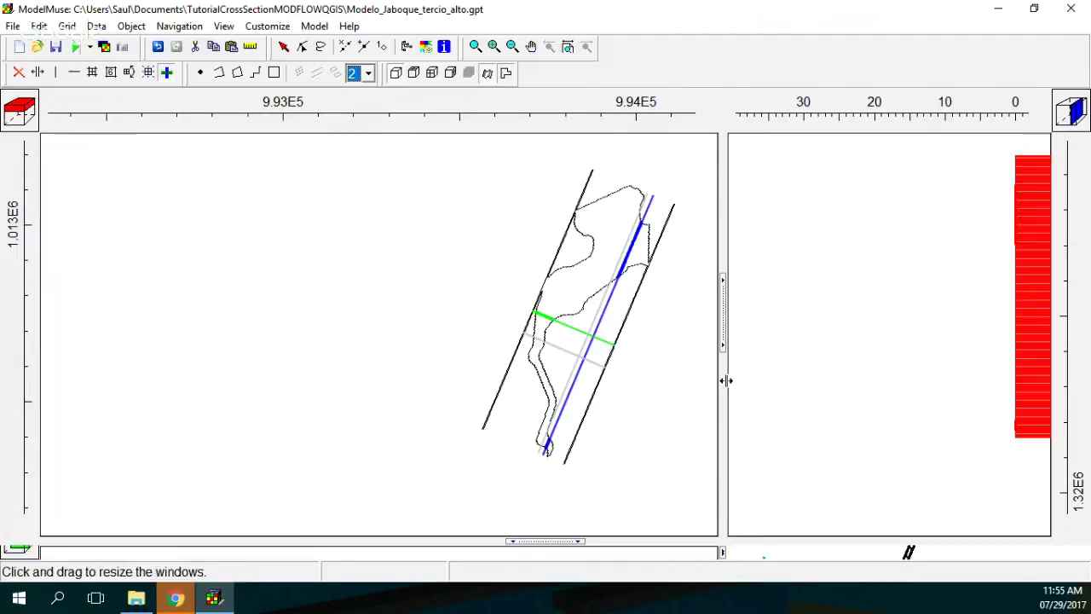
left_click_drag(545, 540, 519, 351)
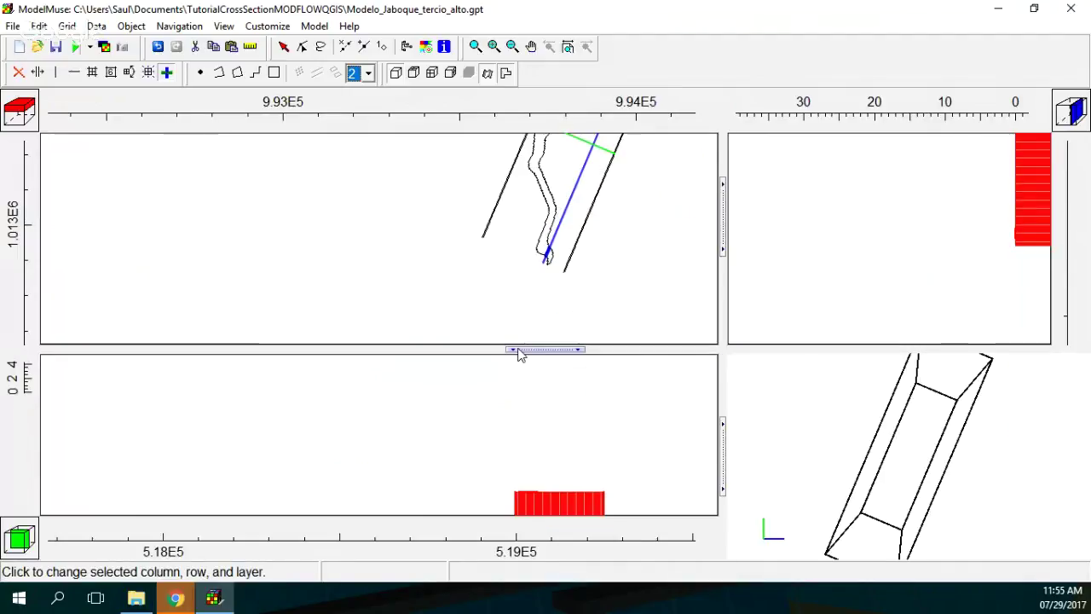
left_click_drag(912, 490, 932, 506)
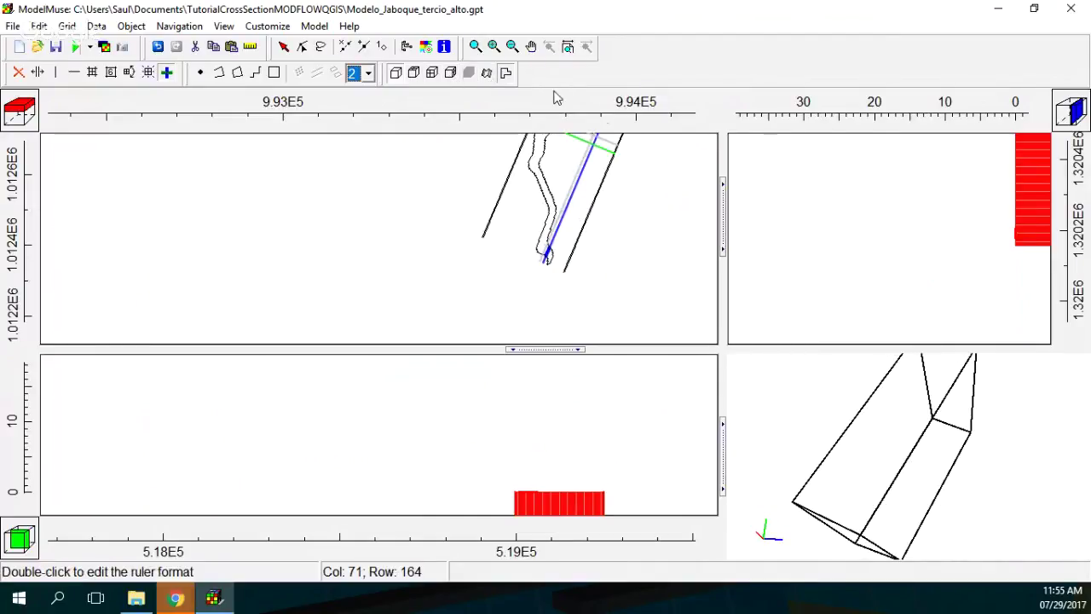
Step: Enlarge the top view by reducing the height of the front view and the width of the side view
left_click(506, 74)
left_click(509, 77)
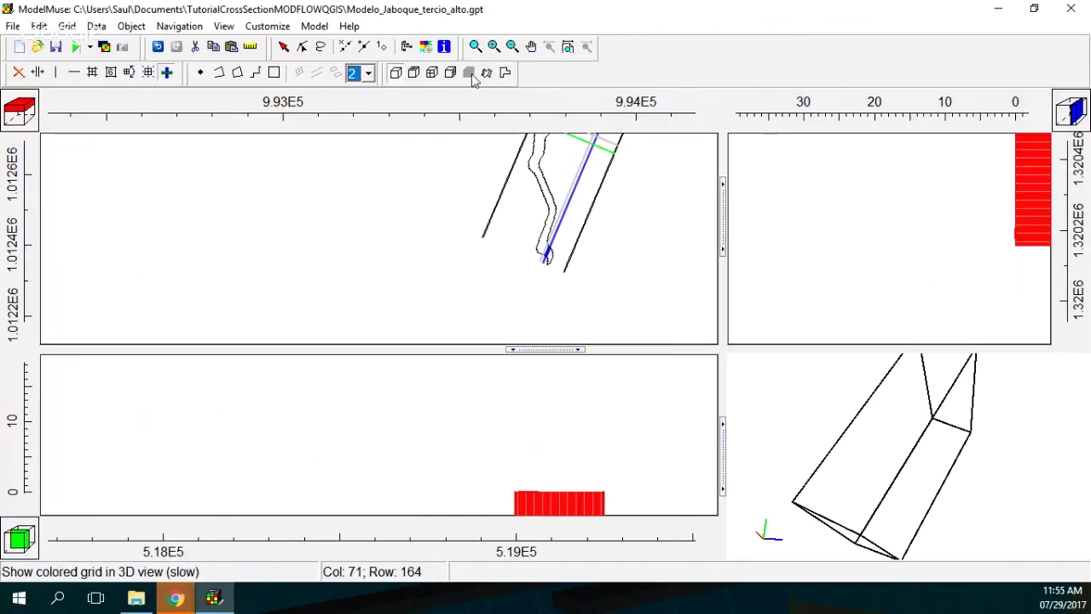
left_click(414, 75)
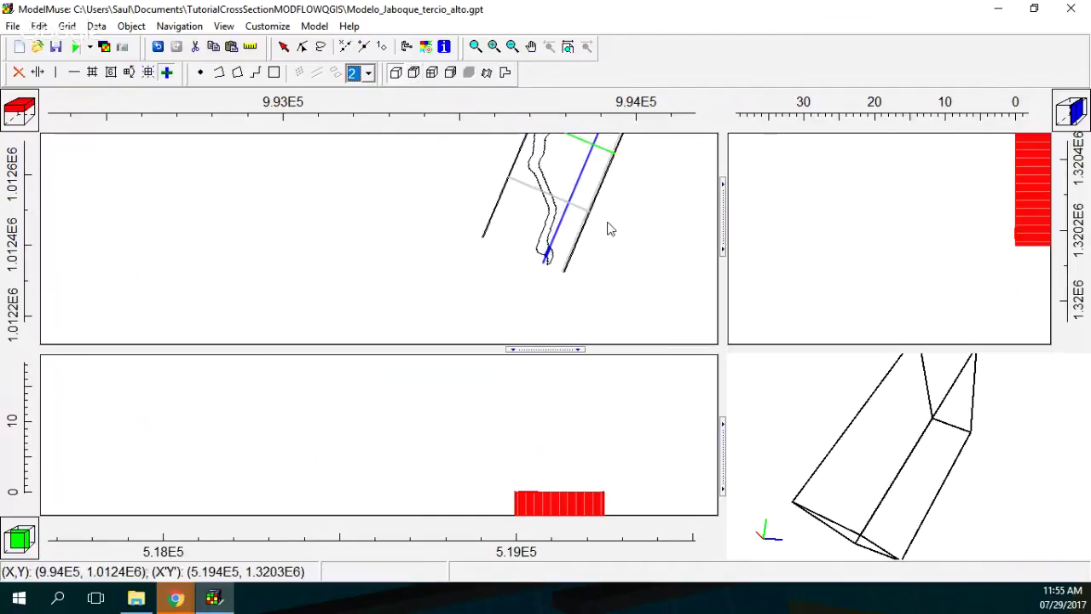
left_click(709, 305)
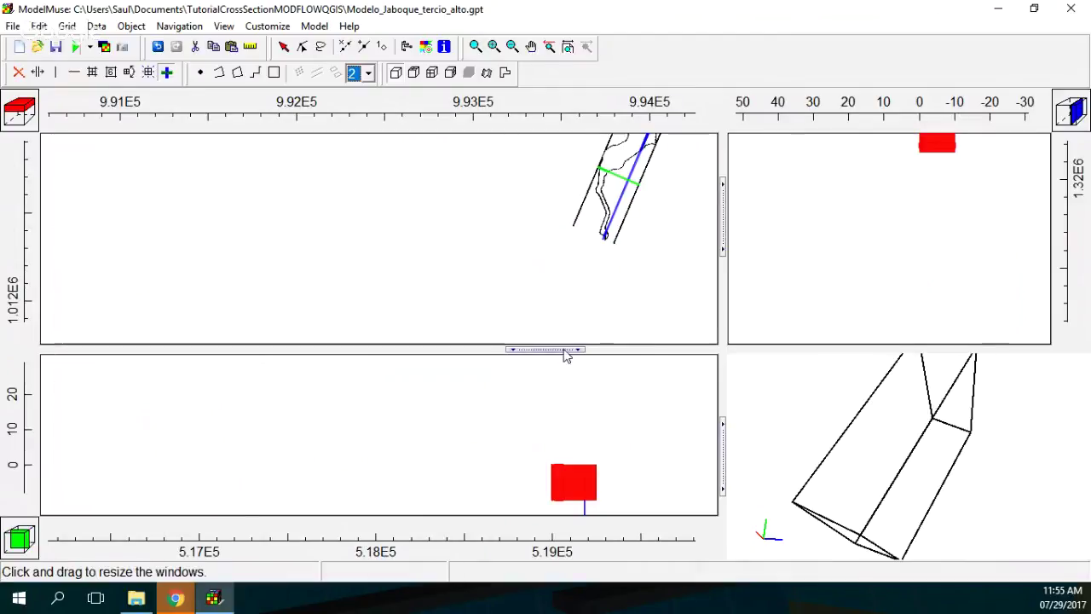
left_click_drag(565, 350, 562, 464)
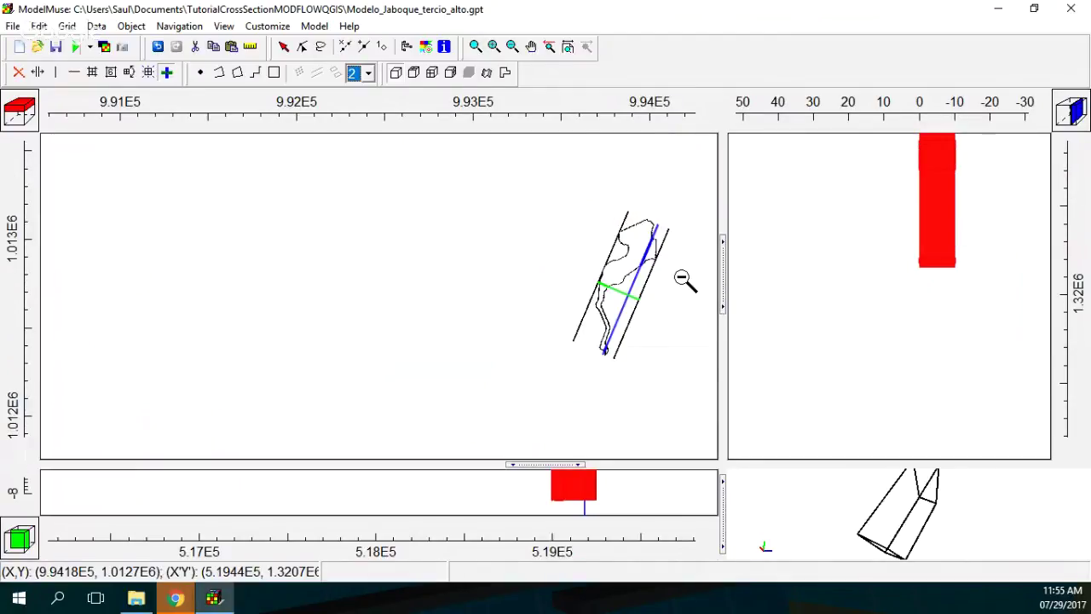
left_click_drag(723, 281, 861, 290)
Step: Display the gridlines of all active cells in the 2D views
left_click(686, 324)
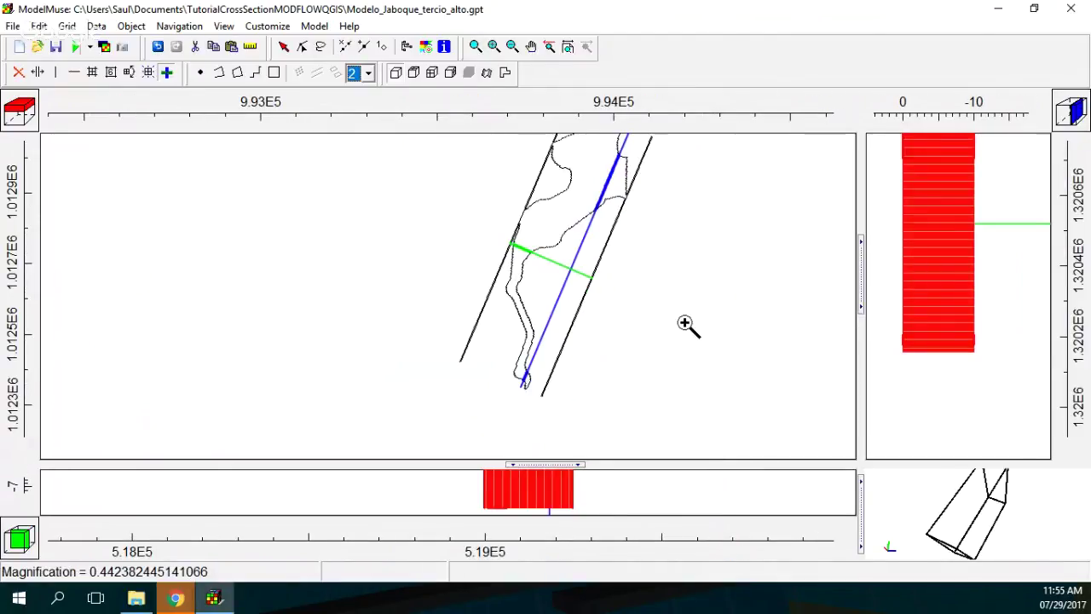
left_click(565, 370)
left_click(566, 370)
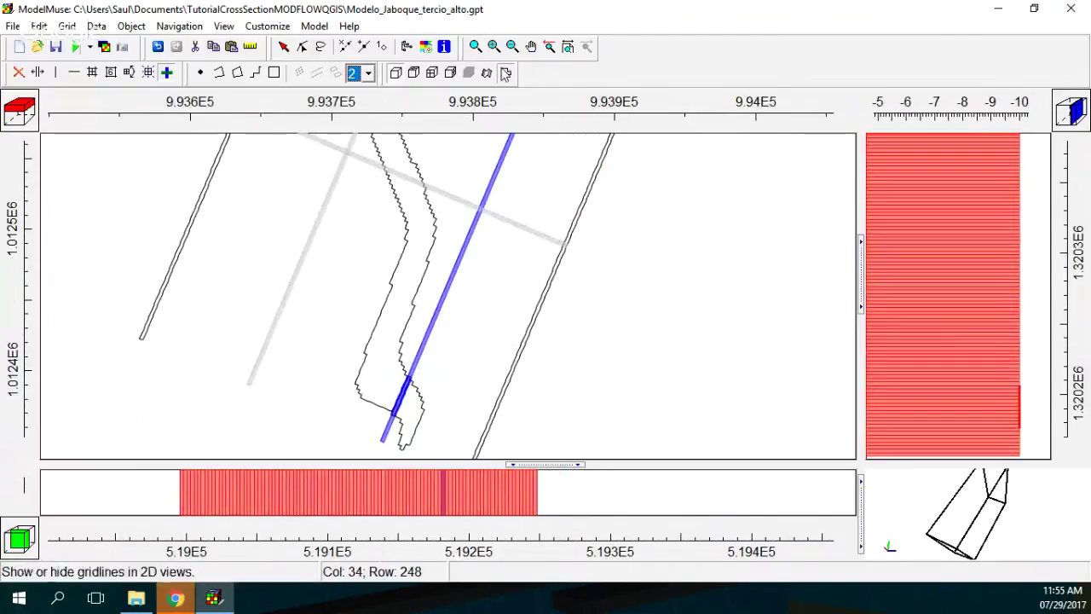
left_click(368, 73)
left_click(533, 128)
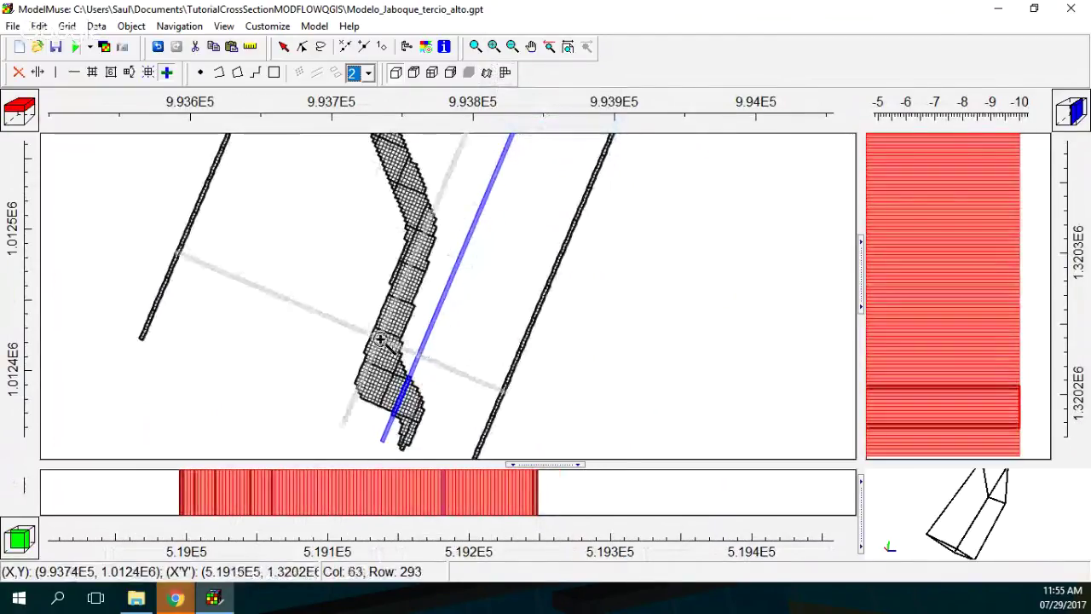
Step: Draw a rectangle object about 549 in length and 9639 in area over the thin cell strip east of the model's wide upper part
left_click(414, 325, "shift")
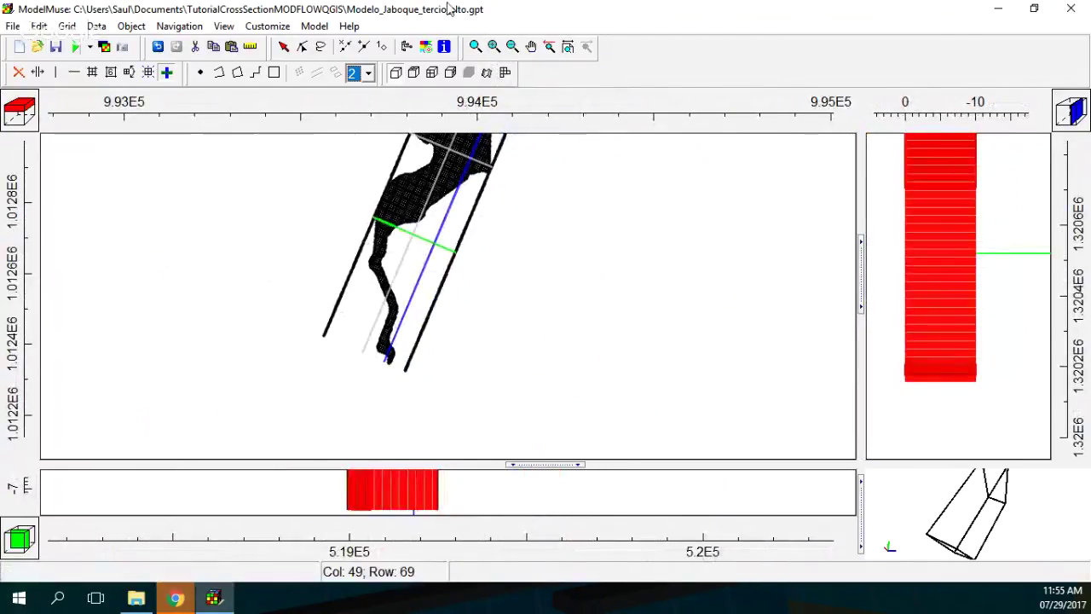
left_click(487, 170)
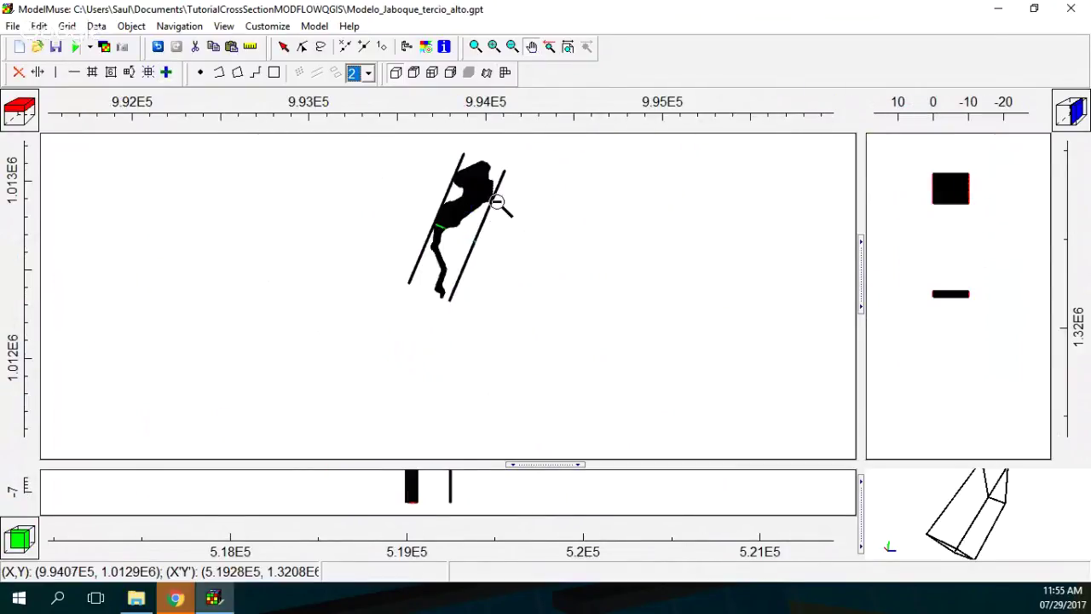
left_click(585, 204)
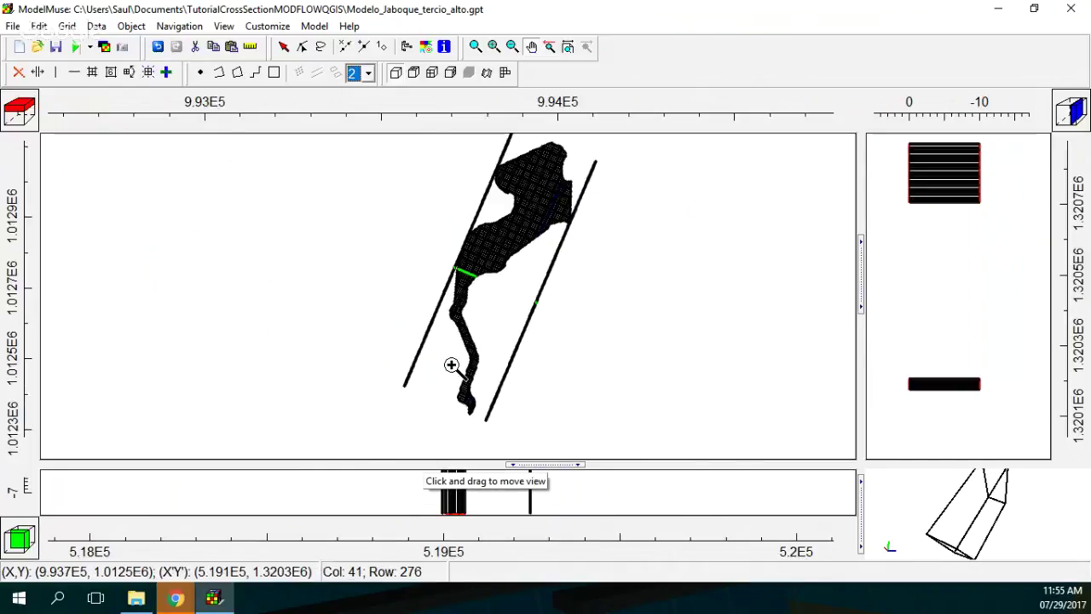
left_click(274, 75)
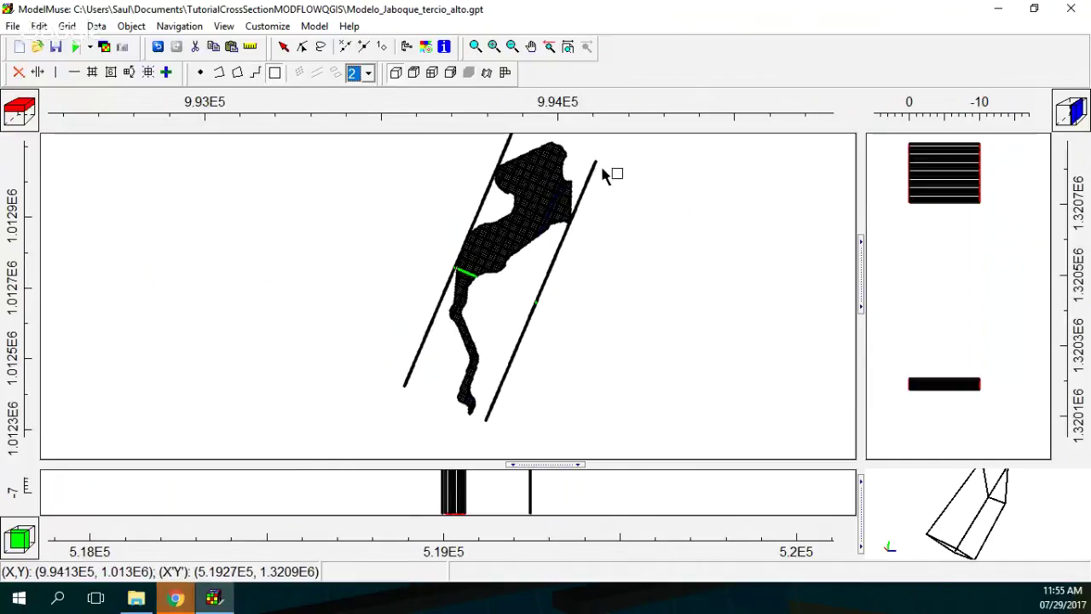
scroll(605, 162, "up", 3)
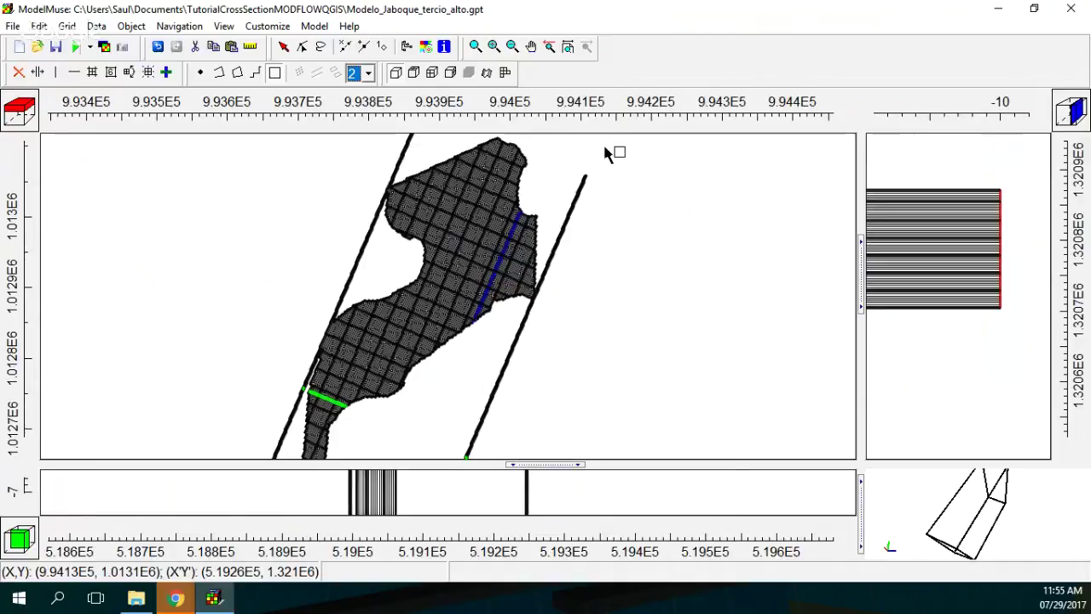
scroll(605, 153, "up", 2)
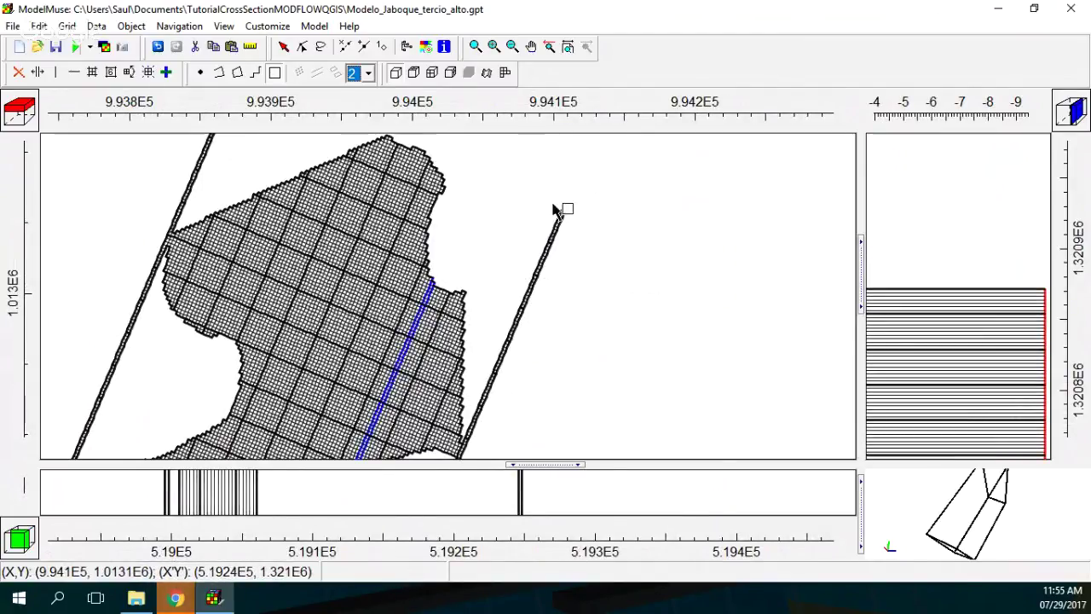
scroll(456, 458, "up", 2)
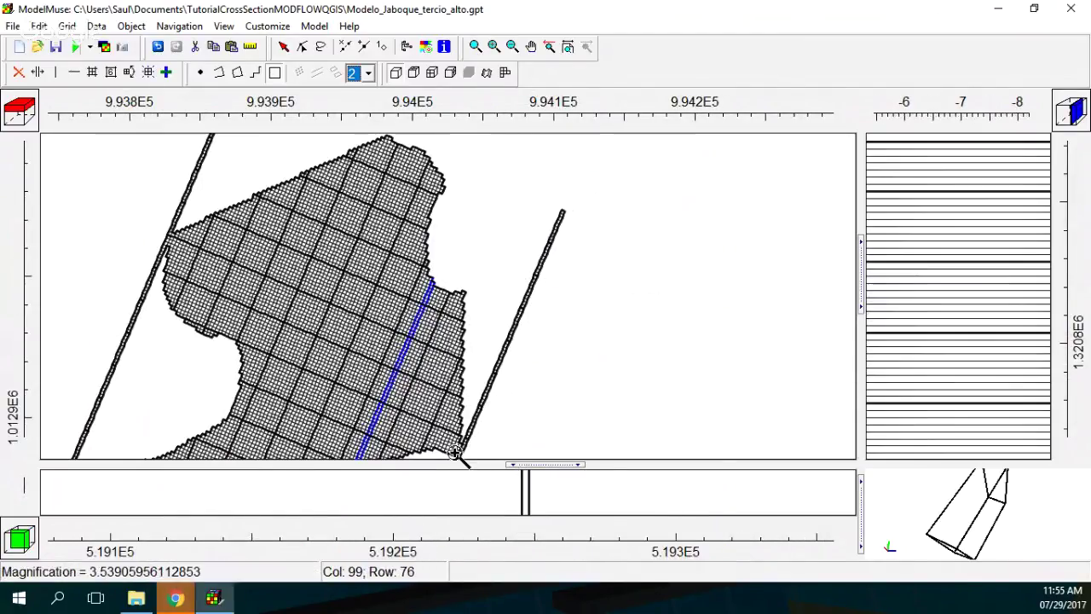
left_click_drag(464, 452, 604, 228)
scroll(570, 276, "down", 3)
left_click(604, 228)
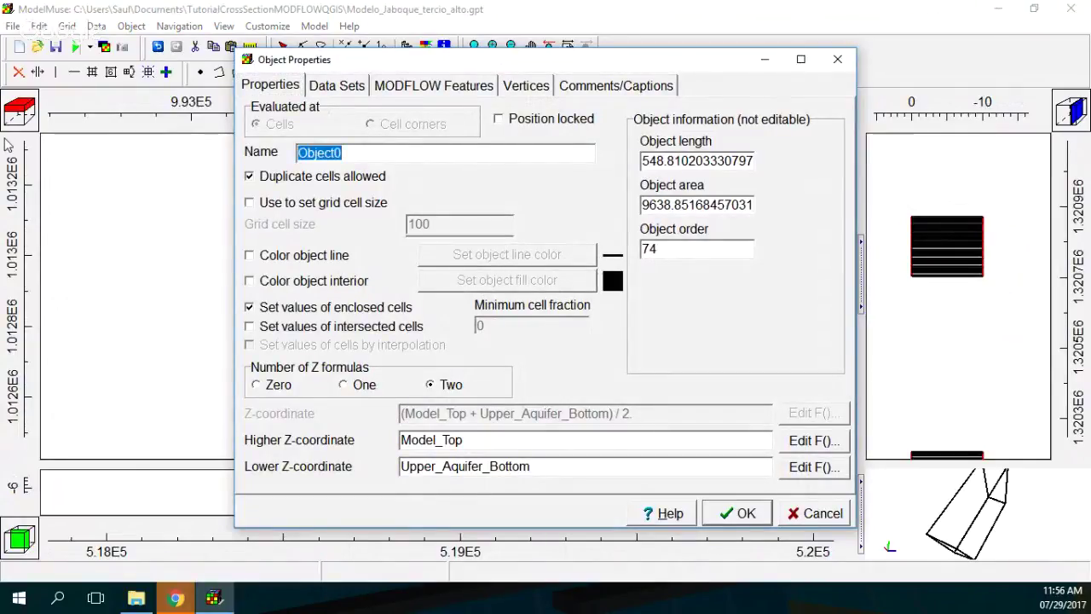
Step: Name the new object deactivate1 and set its required Active hydrology data set to False
type("deactivate1")
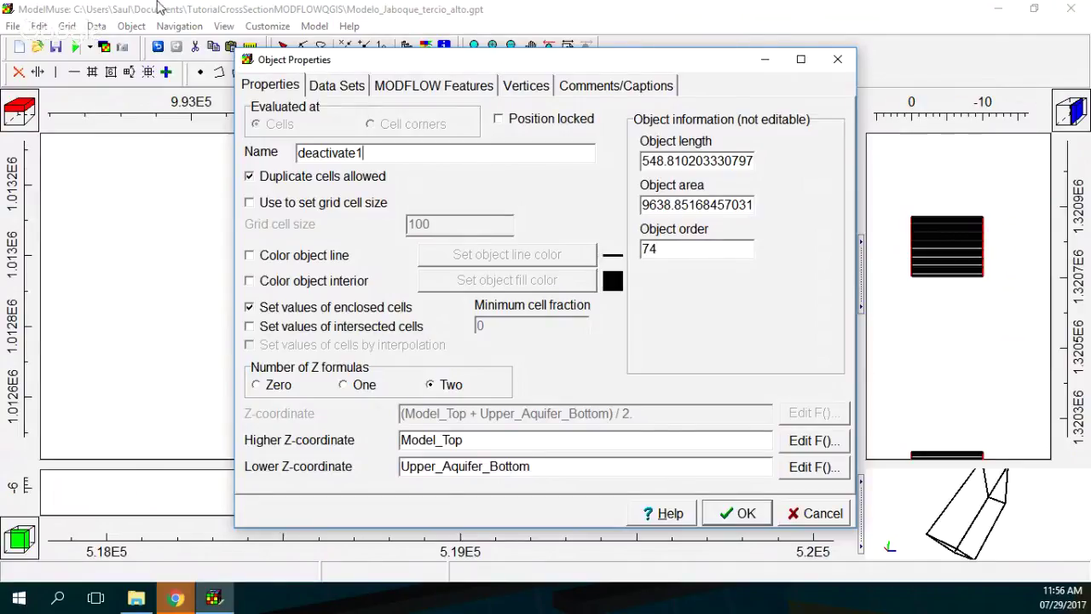
left_click(342, 86)
left_click(249, 112)
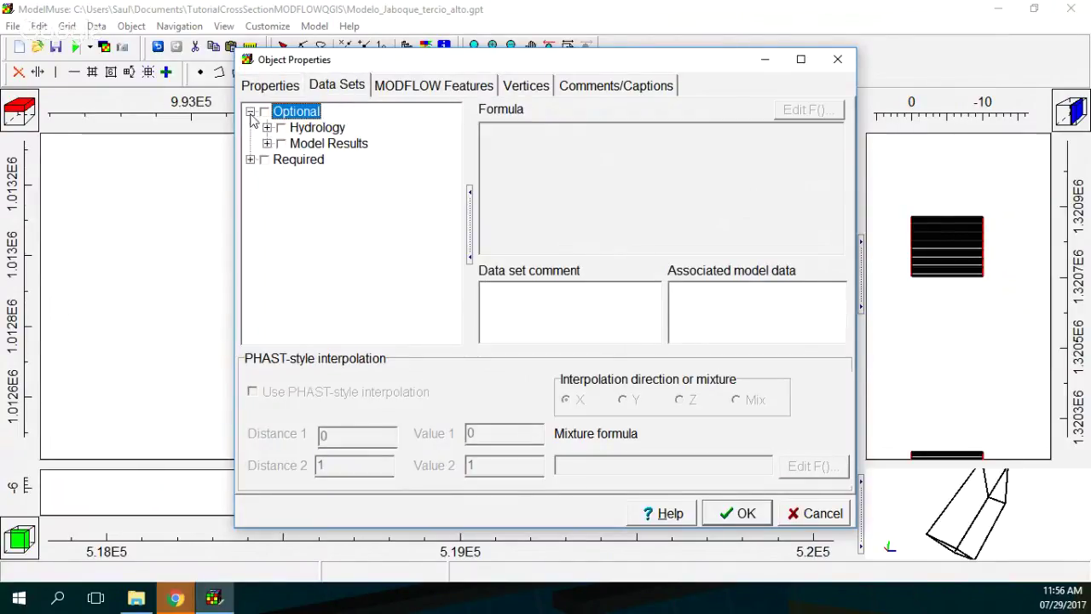
left_click(267, 128)
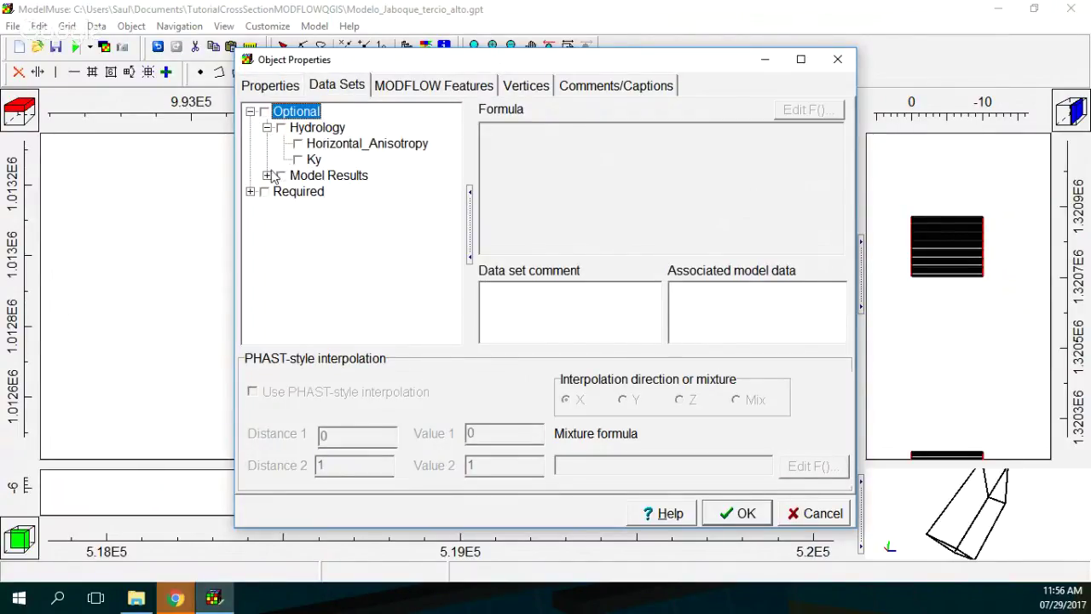
left_click(264, 86)
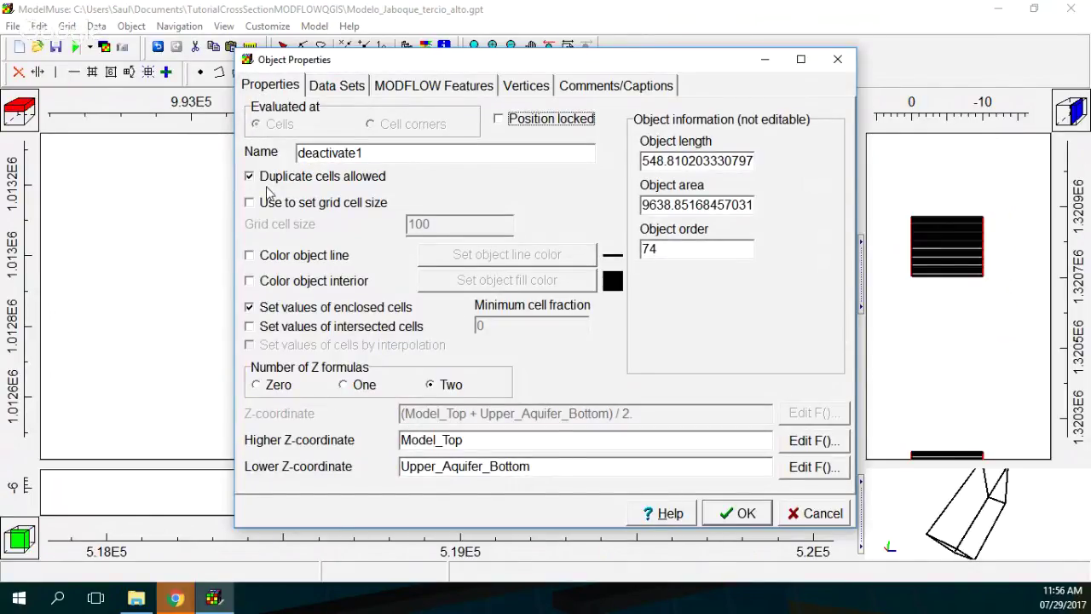
left_click(336, 89)
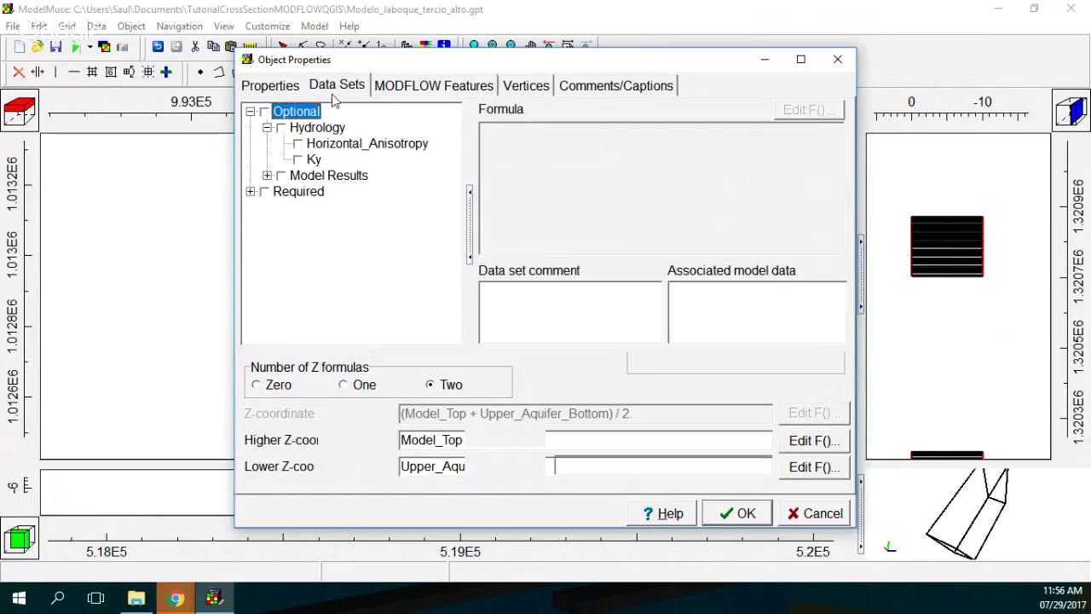
left_click(251, 192)
left_click(267, 207)
left_click(297, 224)
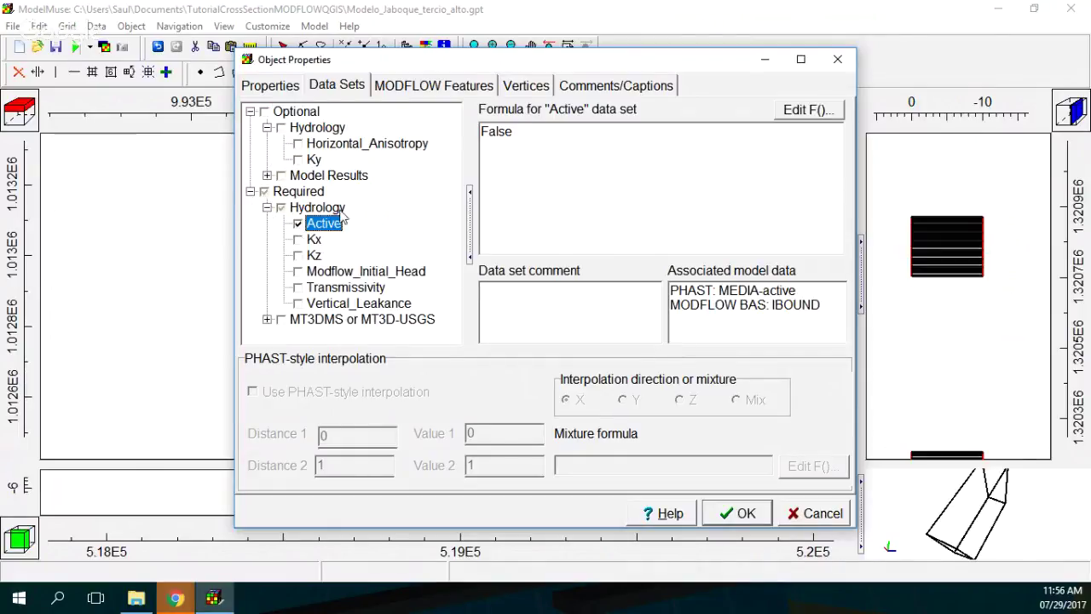
left_click(537, 135)
left_click(747, 512)
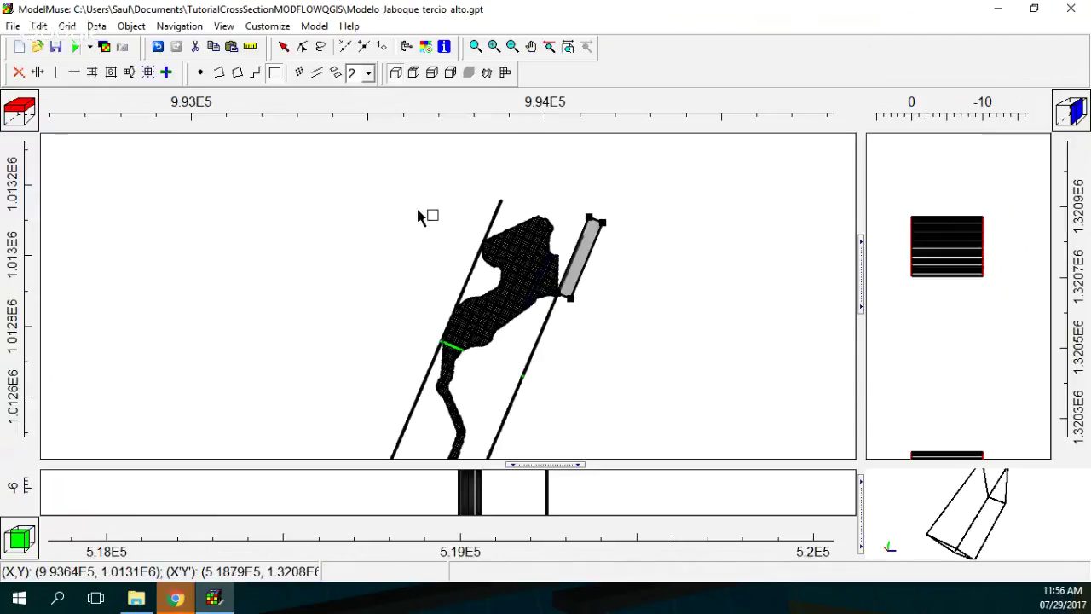
Step: Show only the outline of the active cells in the 2D views and deselect the rectangle object
left_click(505, 73)
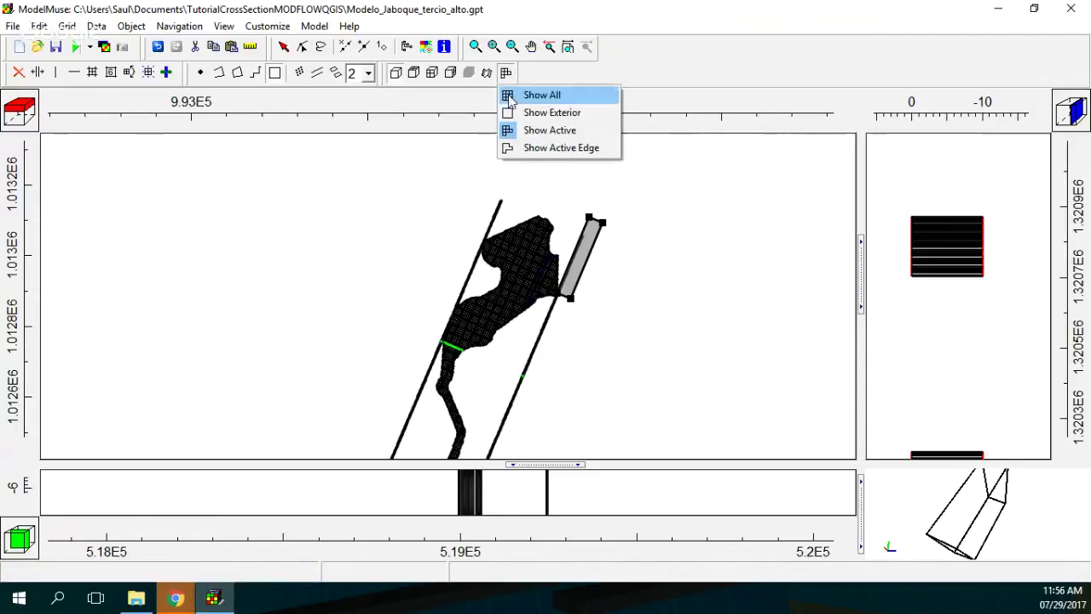
left_click(524, 147)
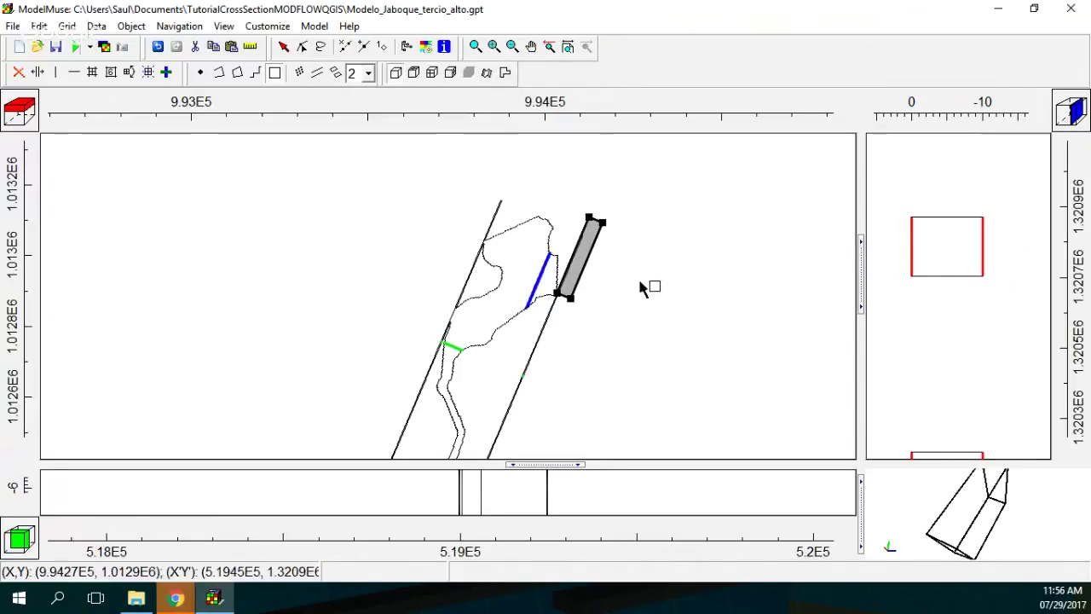
left_click(565, 195)
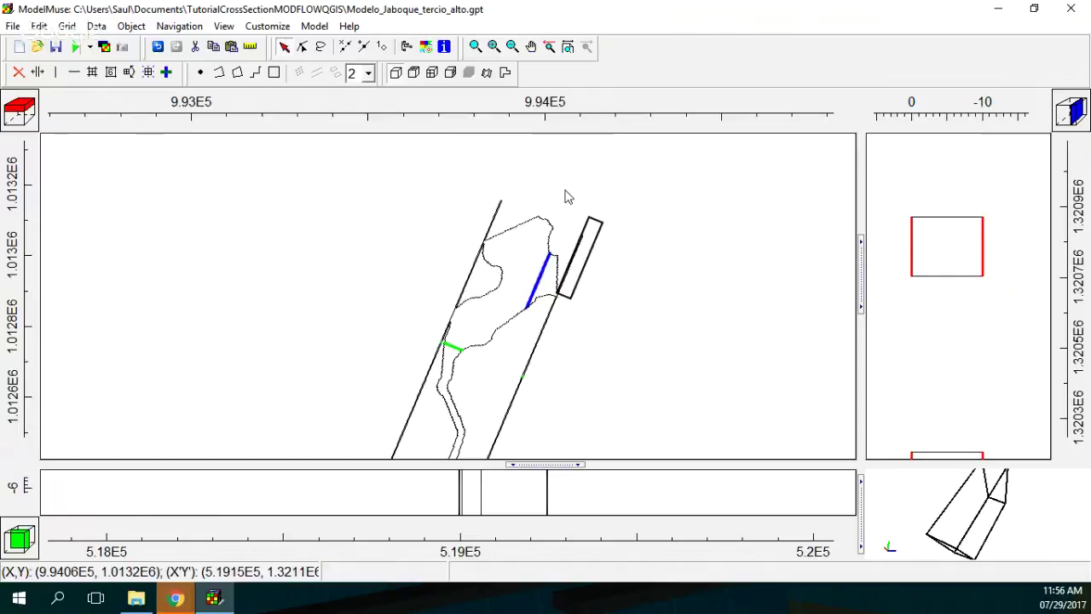
Step: Review the deactivate1 object's enclosed and intersected cell settings and its Active data set formula, leaving them as they are
scroll(590, 259, "up", 2)
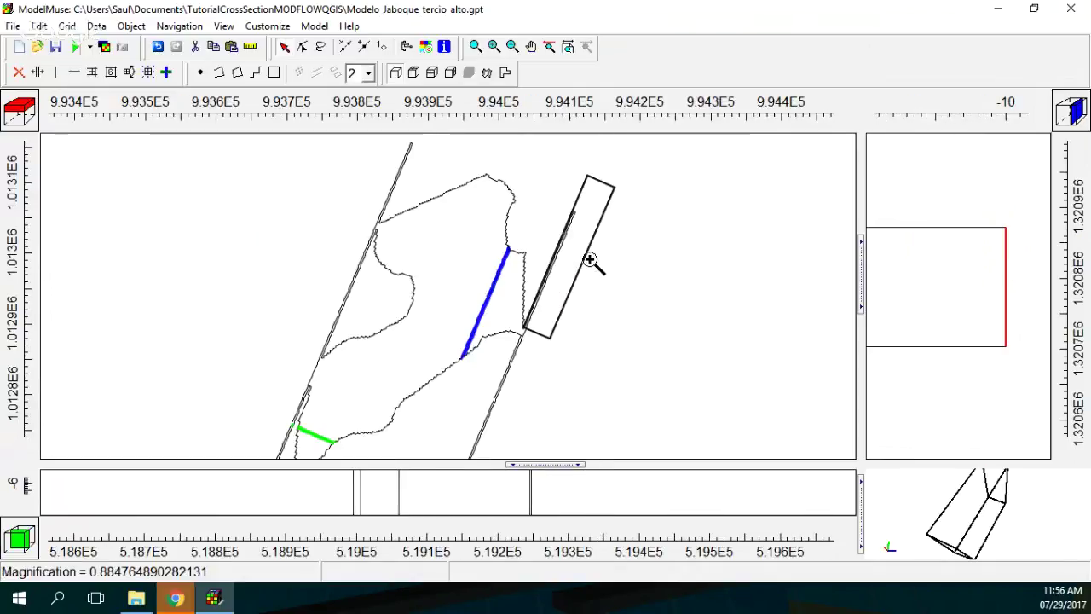
left_click(604, 192)
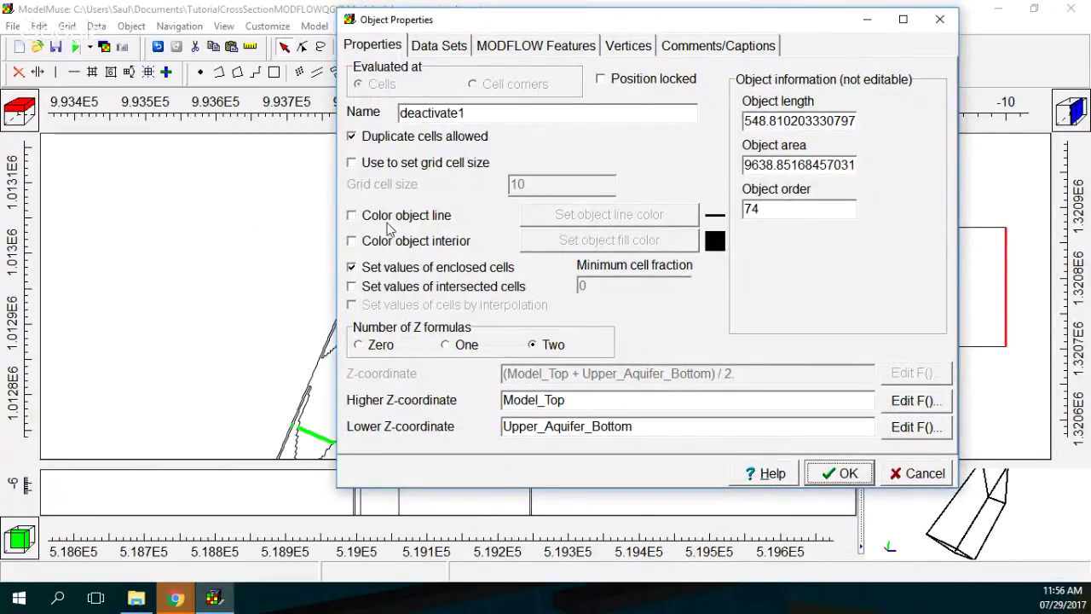
left_click(405, 292)
left_click(406, 291)
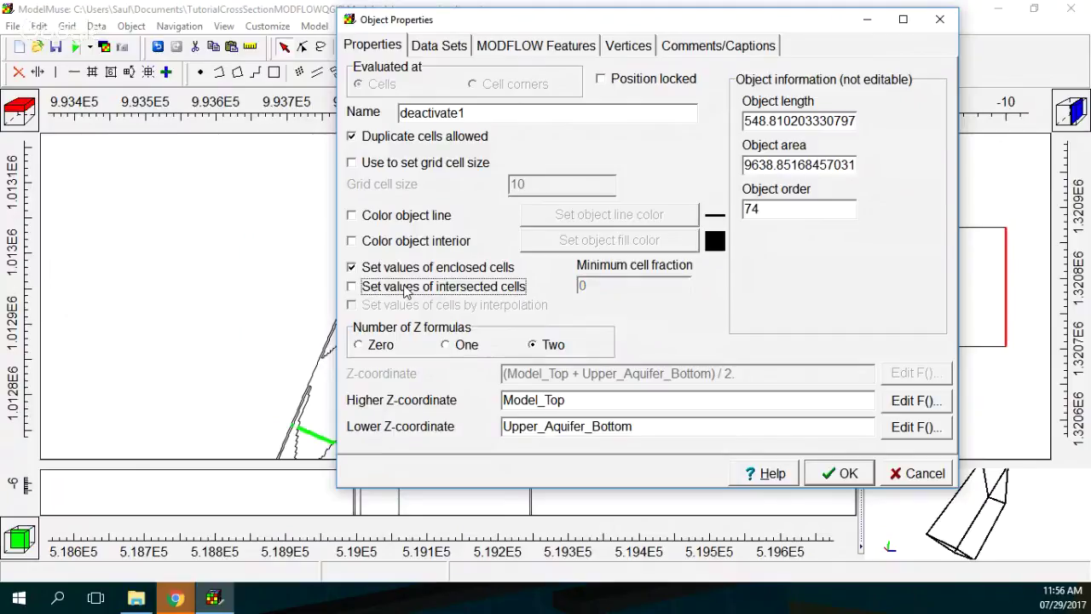
left_click(459, 49)
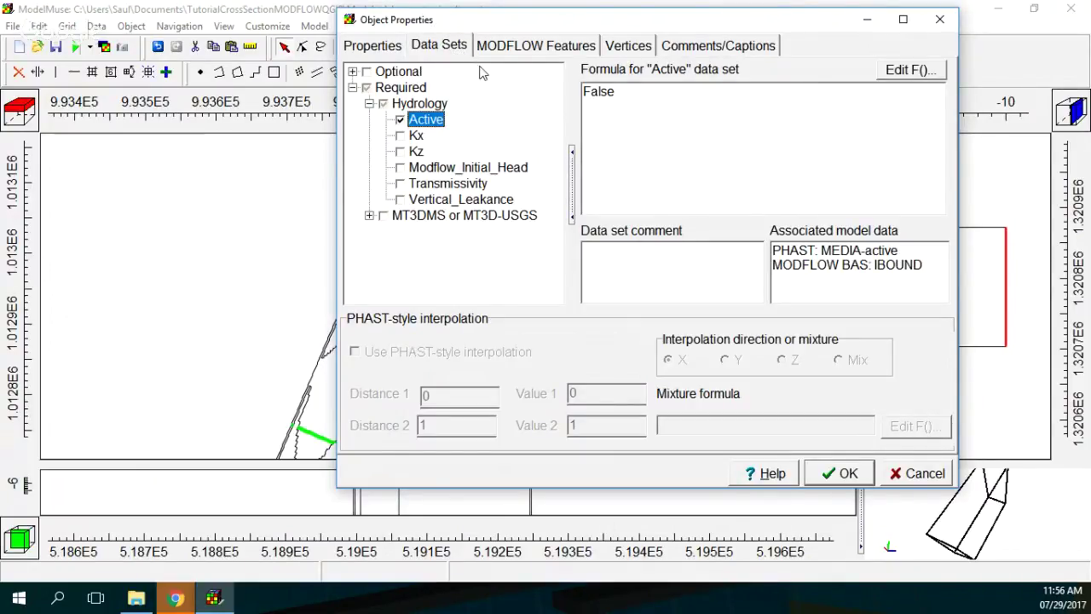
left_click(938, 20)
left_click(660, 290)
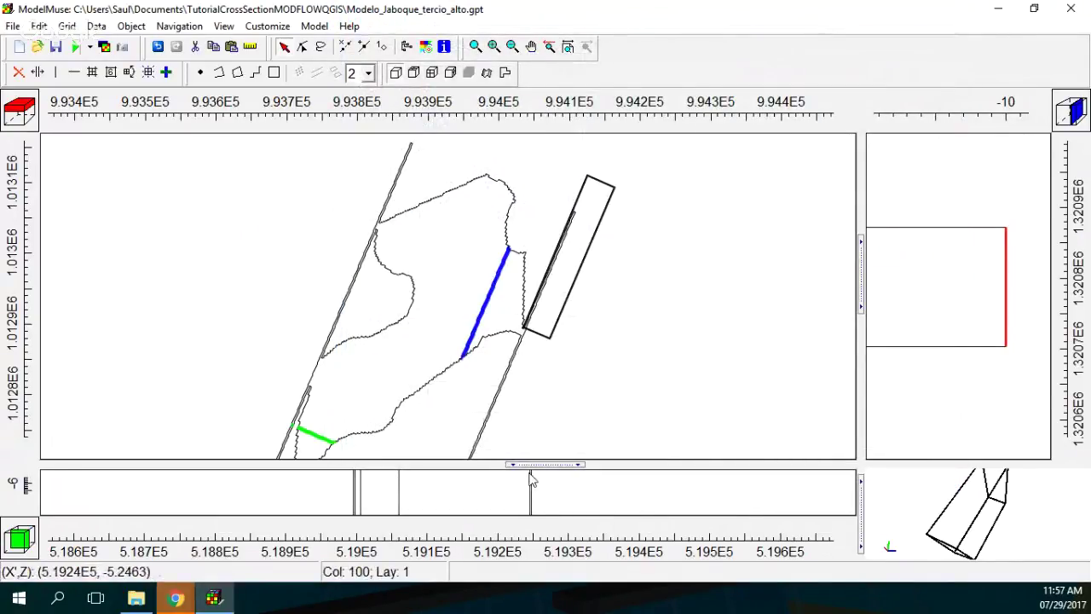
Step: Set the selected column and row where they cross on the thin east edge strip, and enlarge the front view
left_click(166, 72)
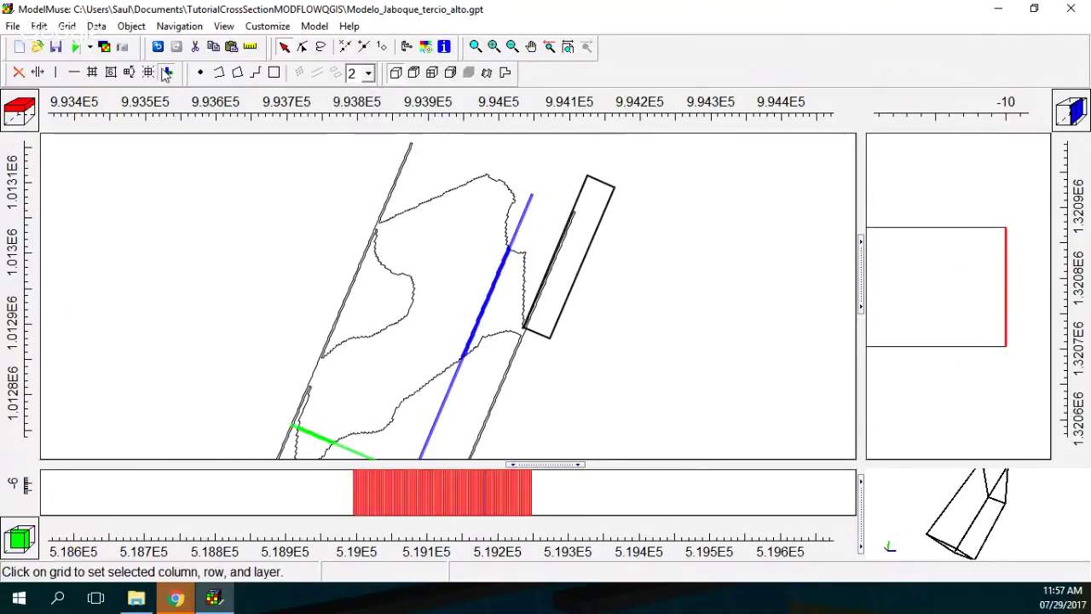
left_click(505, 388)
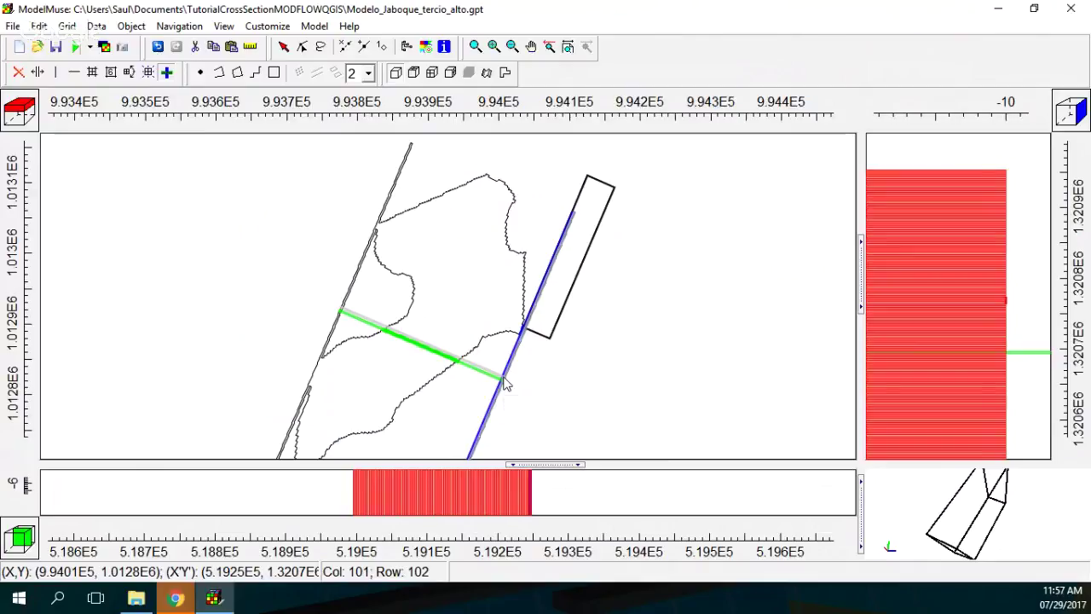
left_click(505, 388)
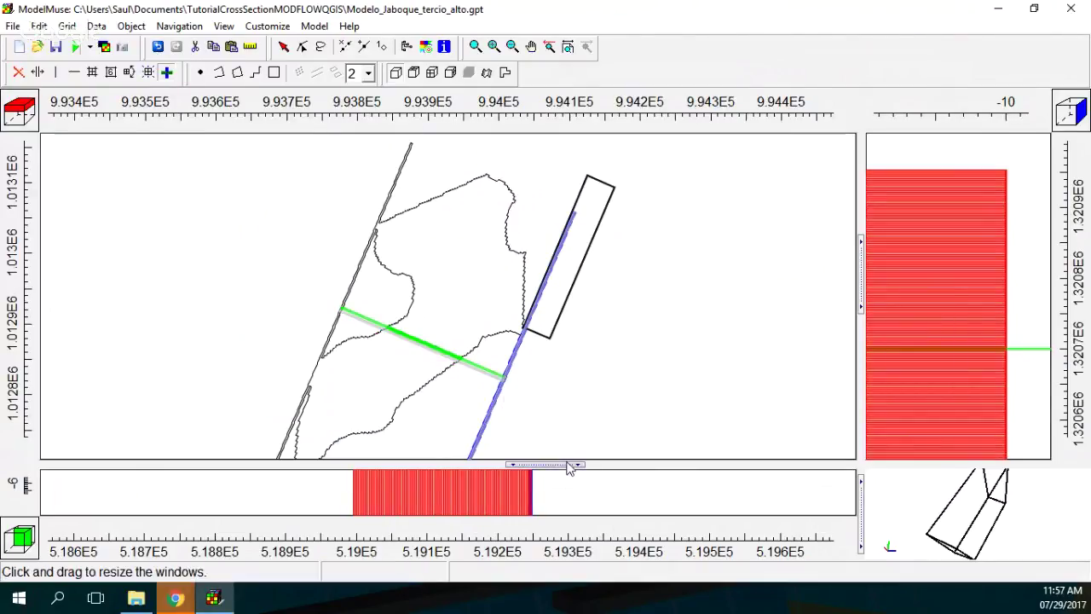
mouse_move(572, 464)
left_mouse_down()
mouse_move(577, 271)
mouse_move(577, 368)
left_mouse_up()
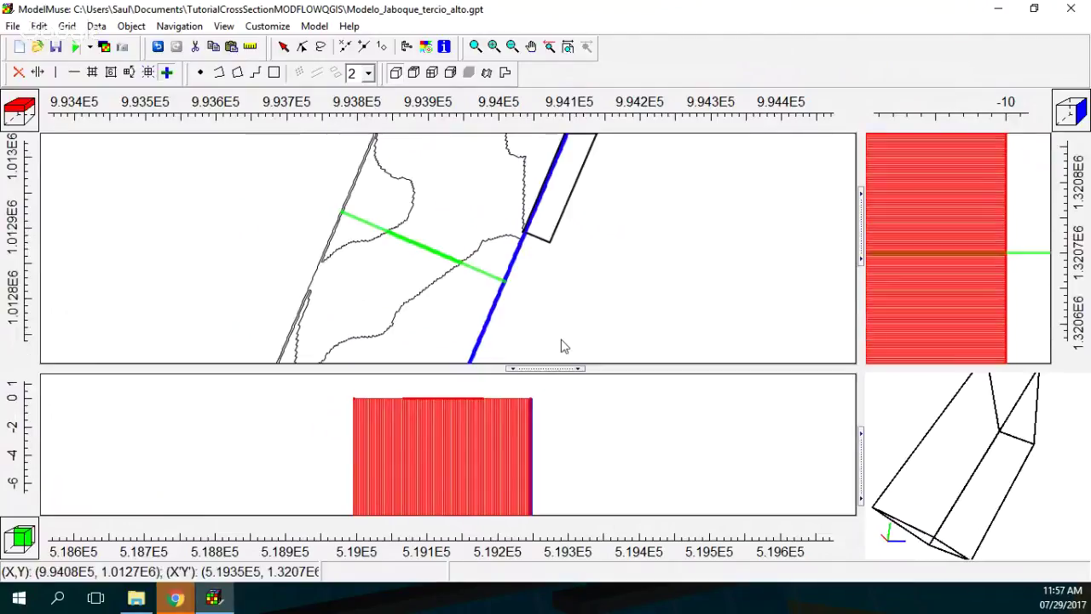
Step: Reopen deactivate1's properties and examine the layer definition data sets available for its lower Z-coordinate formula, making no changes
left_click(284, 46)
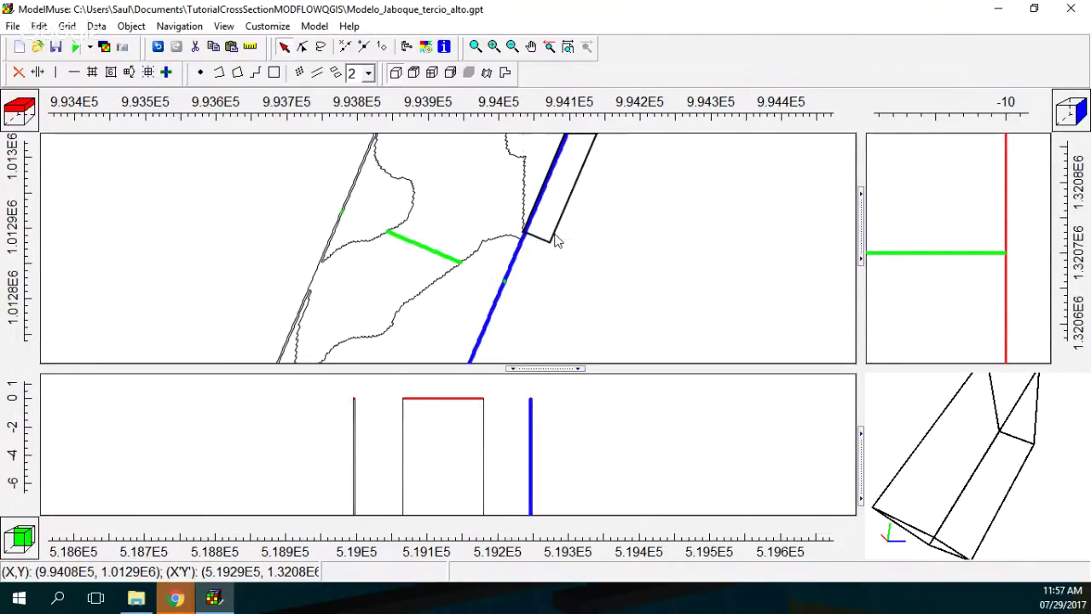
left_click(551, 238)
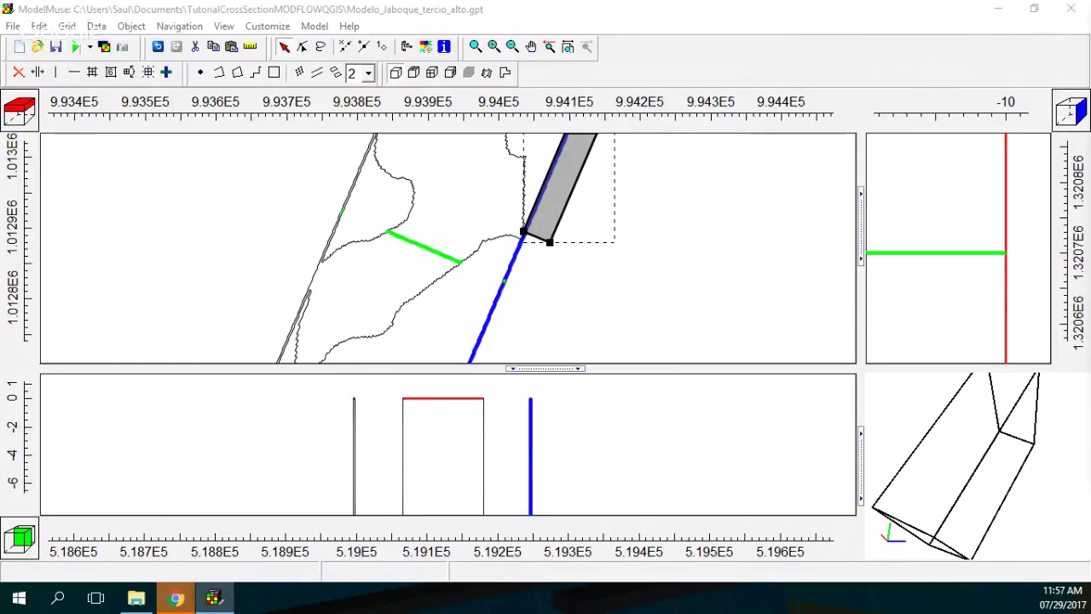
double_click(551, 239)
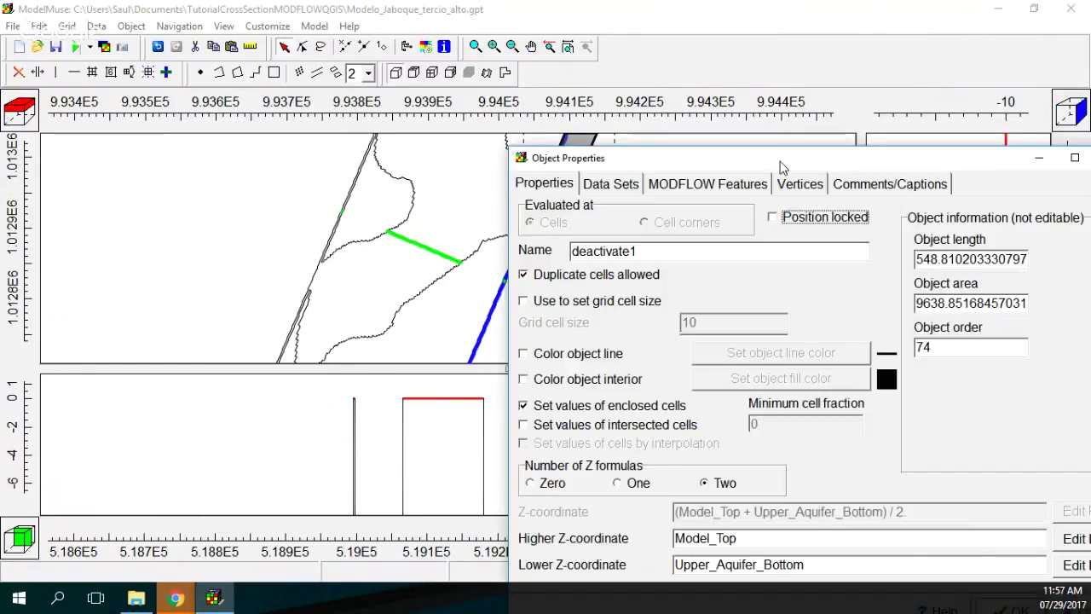
left_click_drag(781, 154, 415, 53)
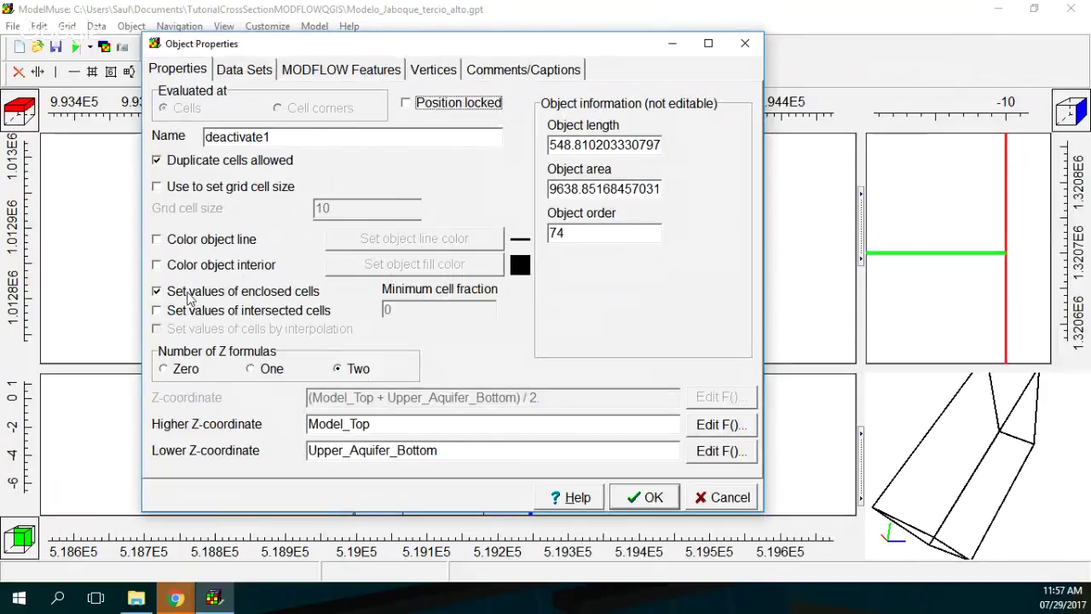
left_click(726, 449)
left_click(682, 172)
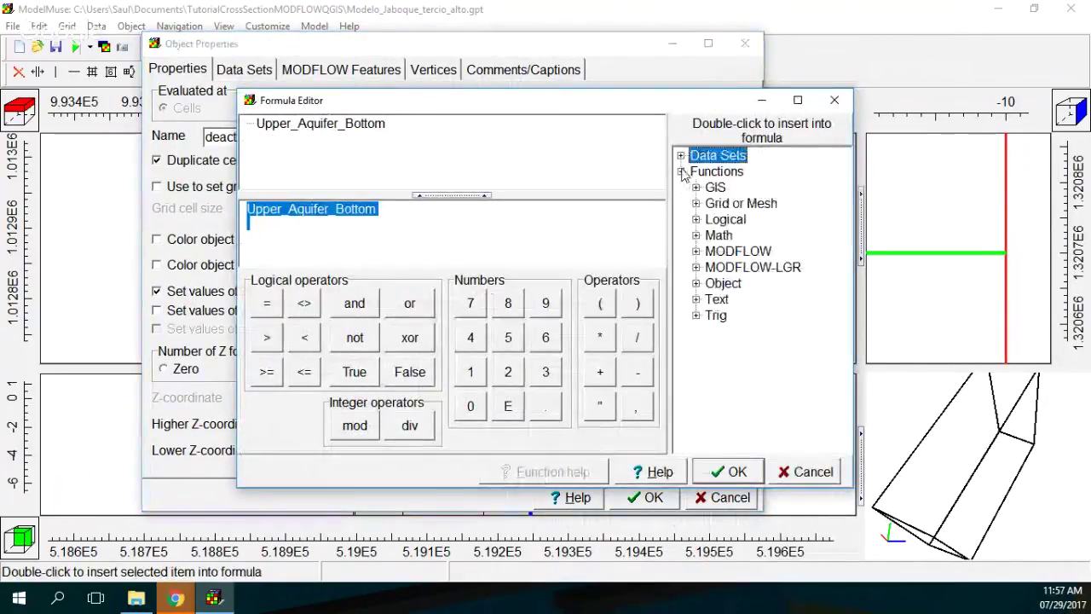
left_click(680, 156)
left_click(696, 188)
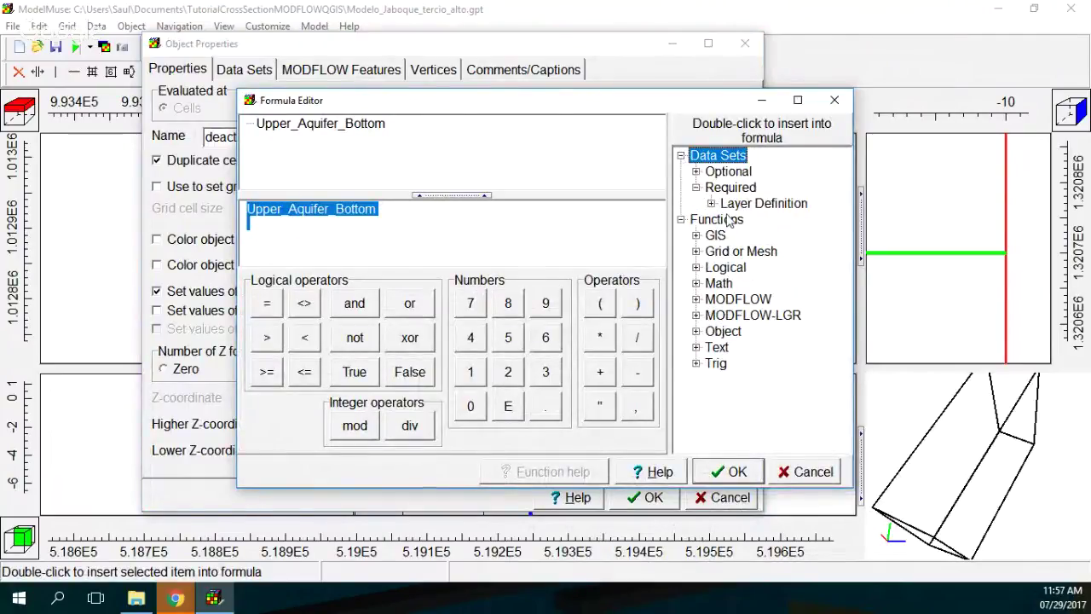
left_click(711, 203)
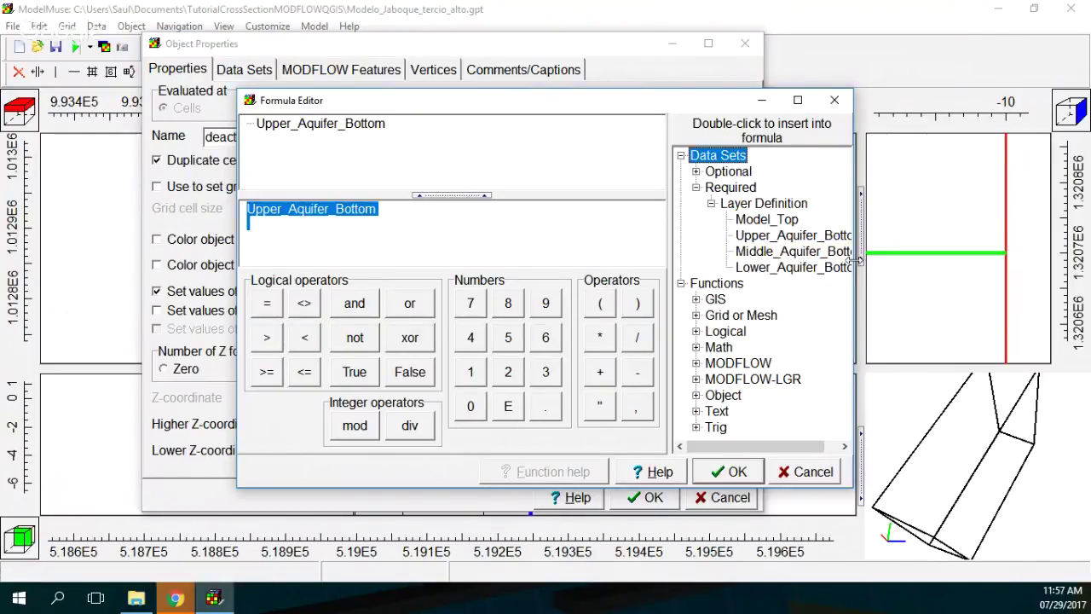
left_click_drag(855, 259, 960, 252)
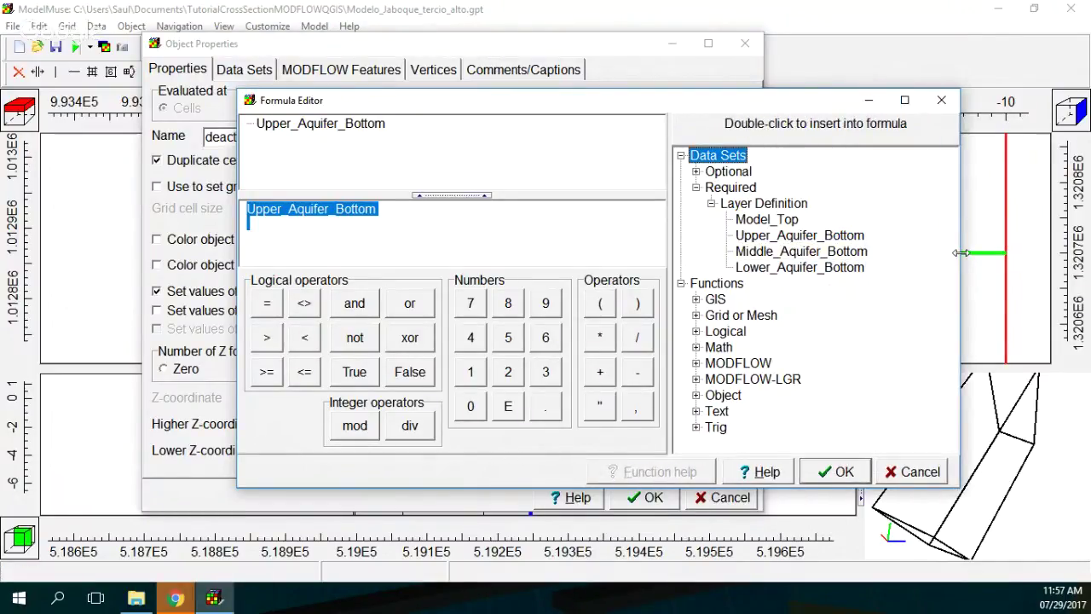
left_click(941, 99)
left_click(745, 44)
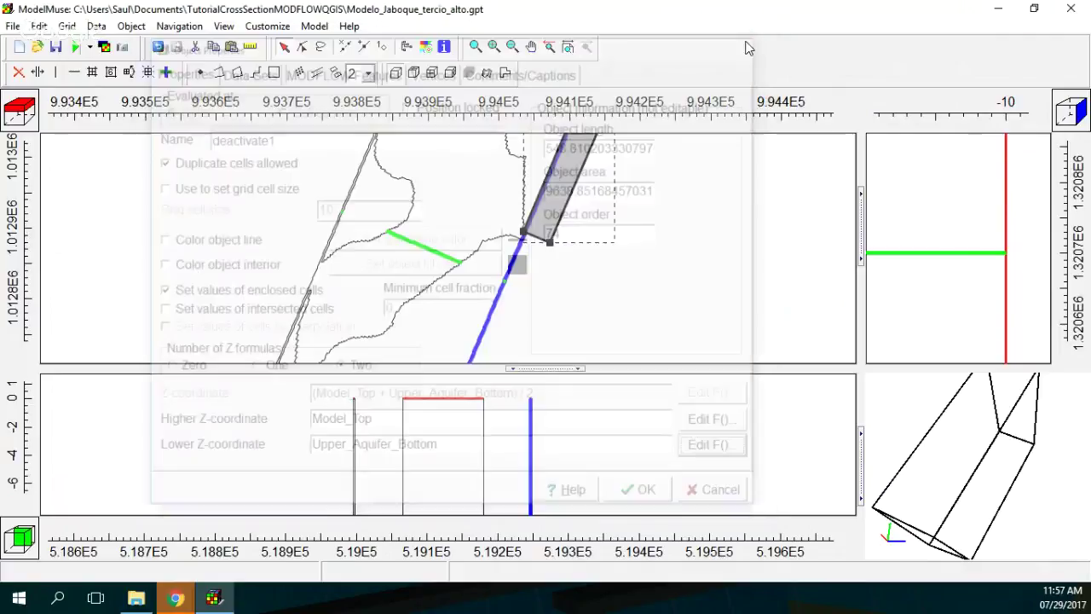
Step: Move the selected layer down through the model, reposition the front view to show the full depth, and return to layer 2
left_click(33, 126)
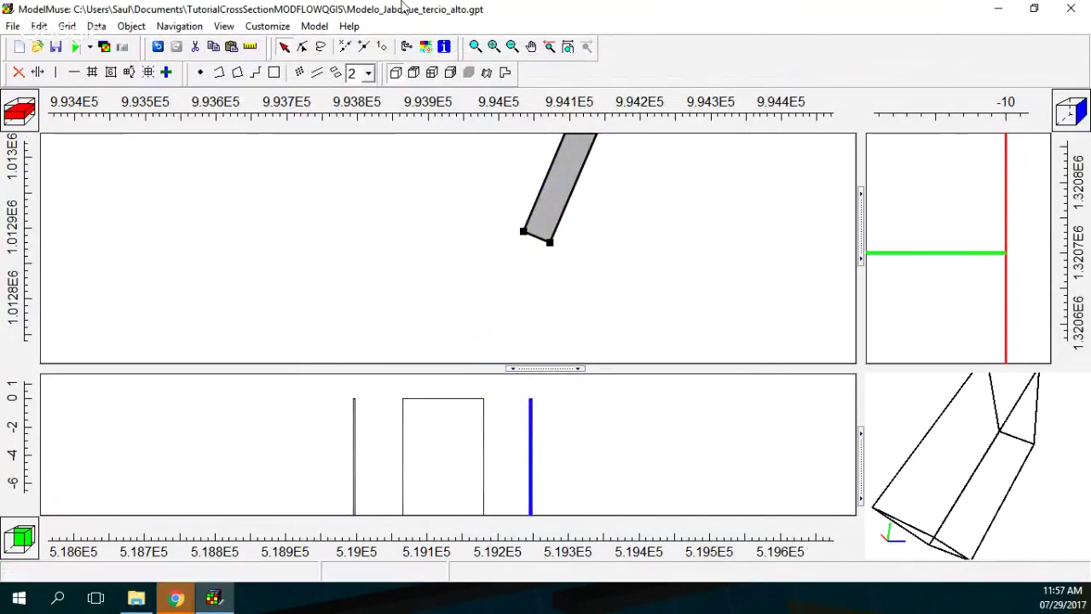
left_click(531, 46)
left_click_drag(512, 494, 552, 428)
scroll(535, 463, "down", 2)
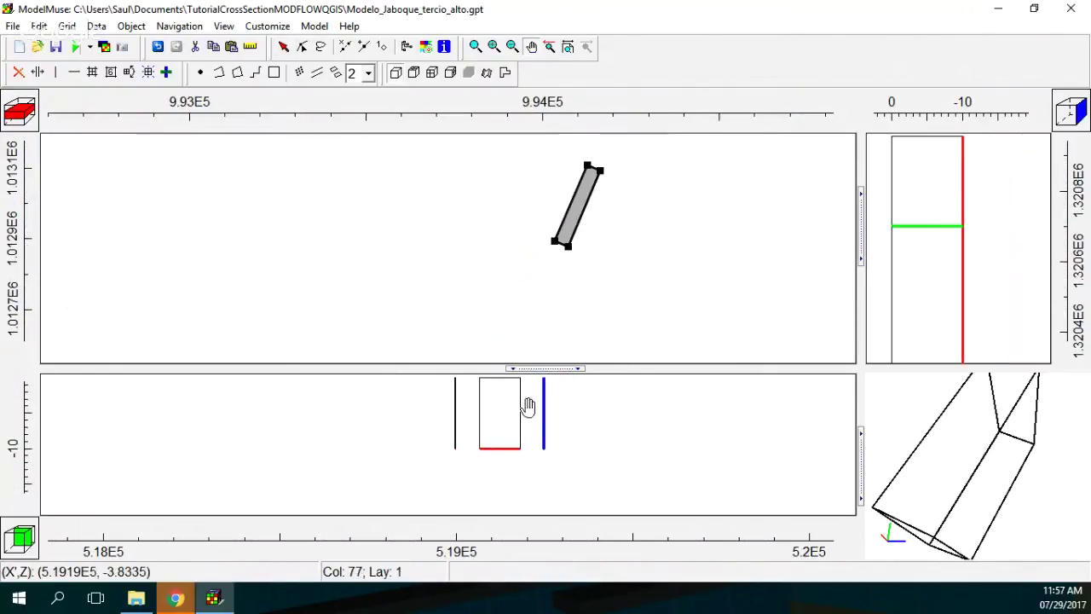
left_click(22, 124)
left_click(21, 112)
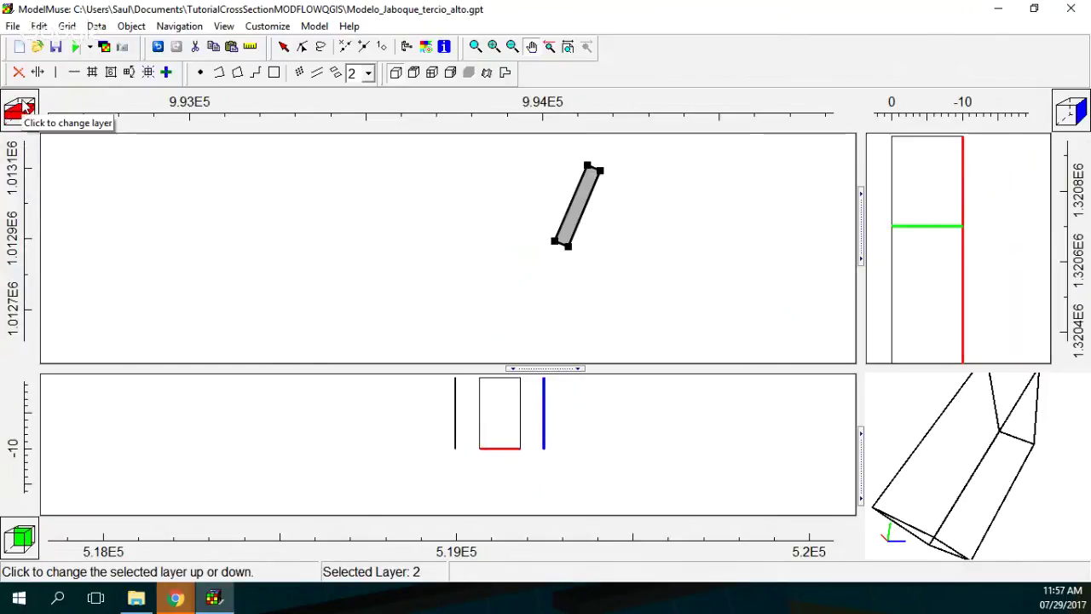
left_click(23, 121)
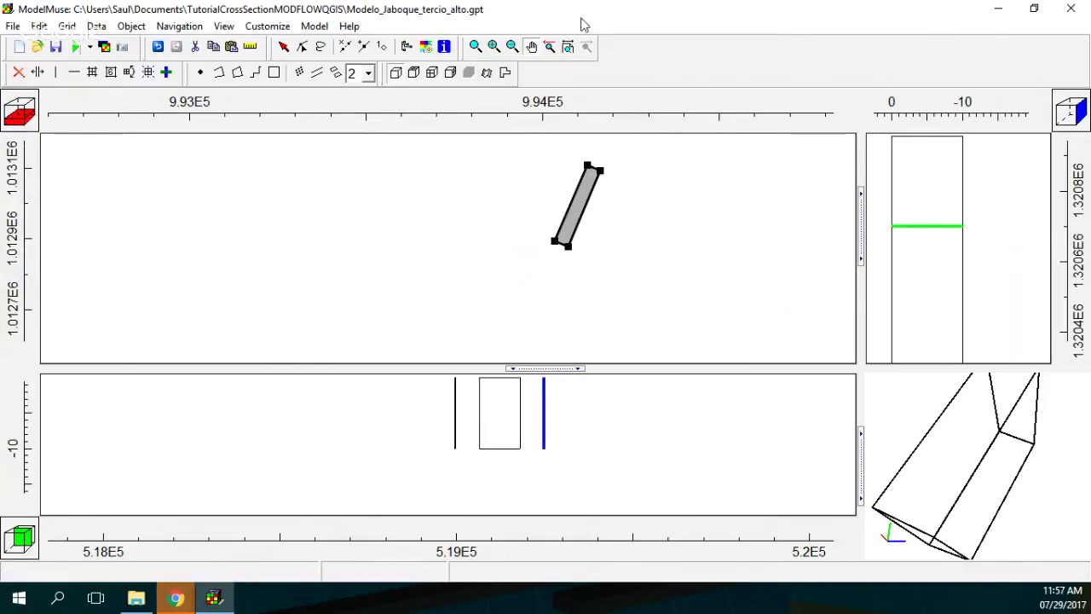
left_click(23, 116)
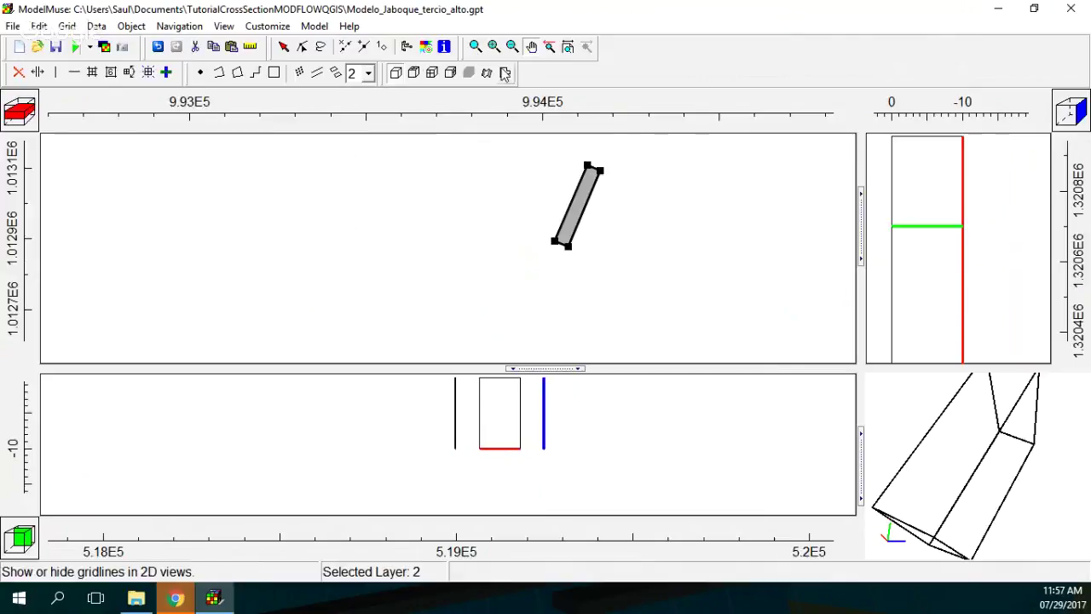
Step: Display the gridlines of active cells and examine the base of the model near elevation -10 in the front view
left_click(507, 74)
left_click(516, 131)
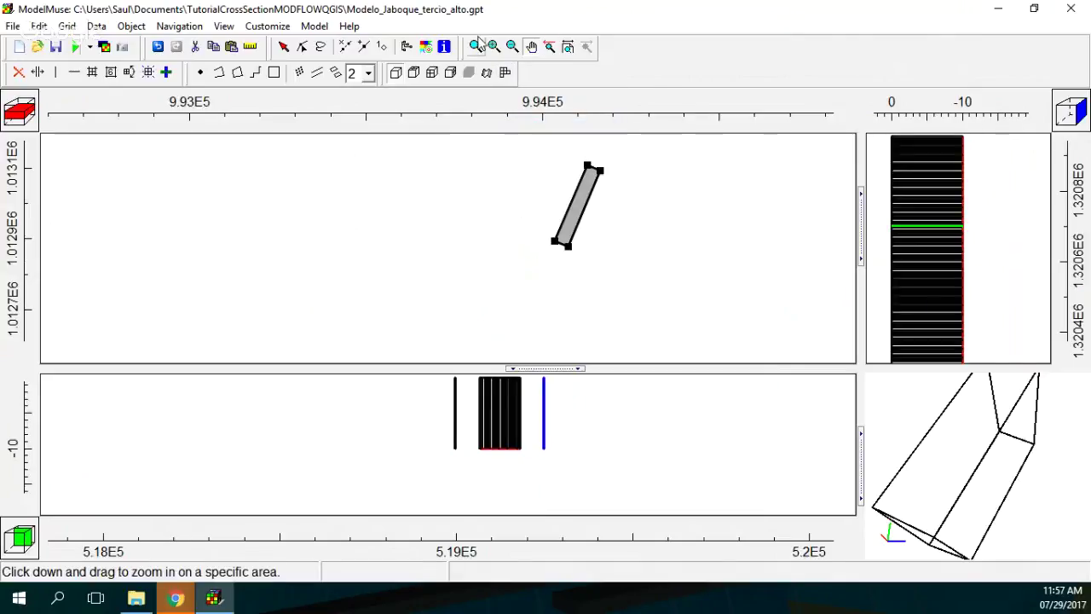
left_click(475, 47)
left_click_drag(586, 496, 424, 428)
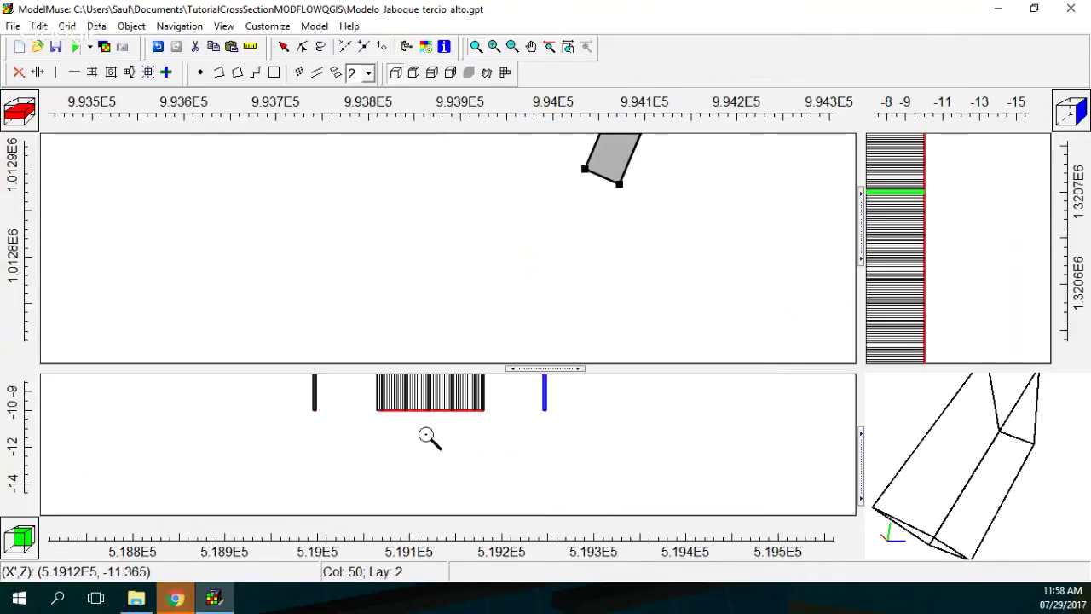
left_click_drag(583, 433, 282, 393)
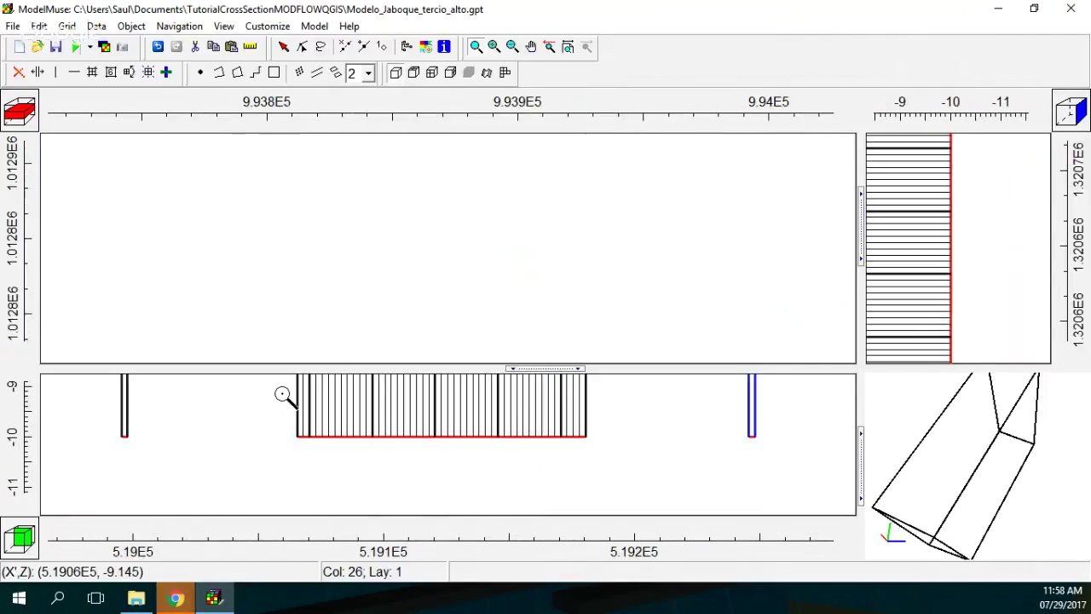
left_click(429, 430)
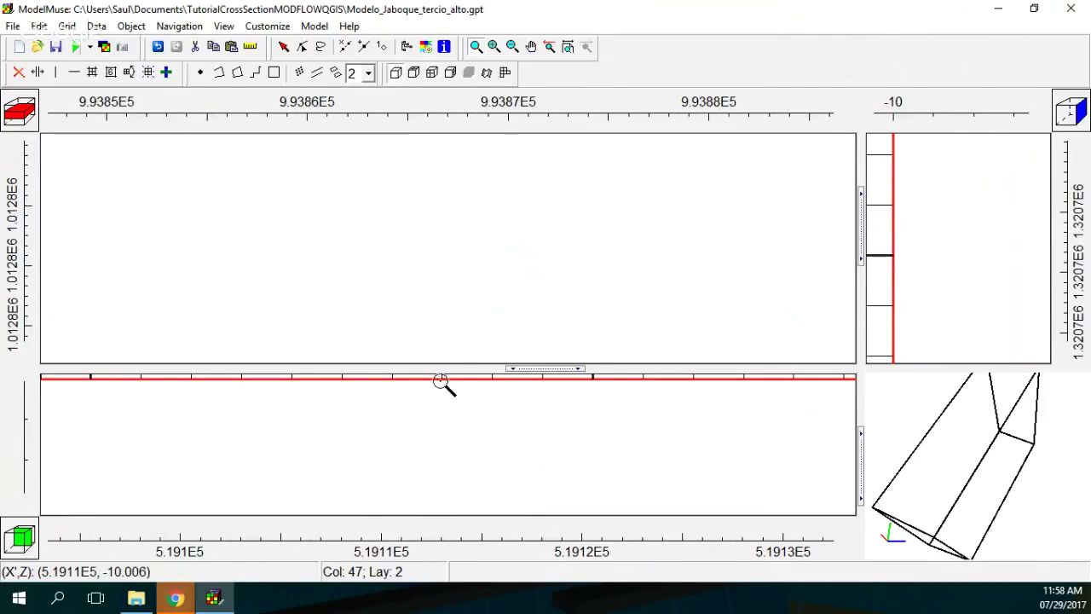
left_click(441, 380, "shift")
left_click(441, 380, "shift")
left_click(441, 381, "shift")
left_click(440, 380, "shift")
left_click(441, 380, "shift")
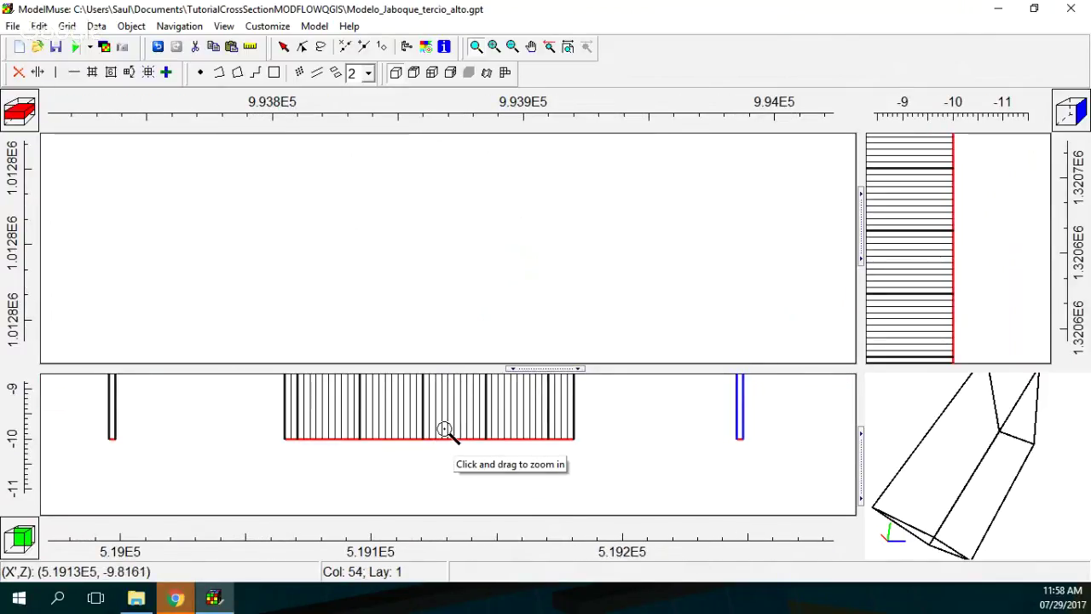
Step: Delete the Middle Aquifer and Lower Aquifer layer groups from the MODFLOW layer groups, keeping only Upper Aquifer
left_click(328, 26)
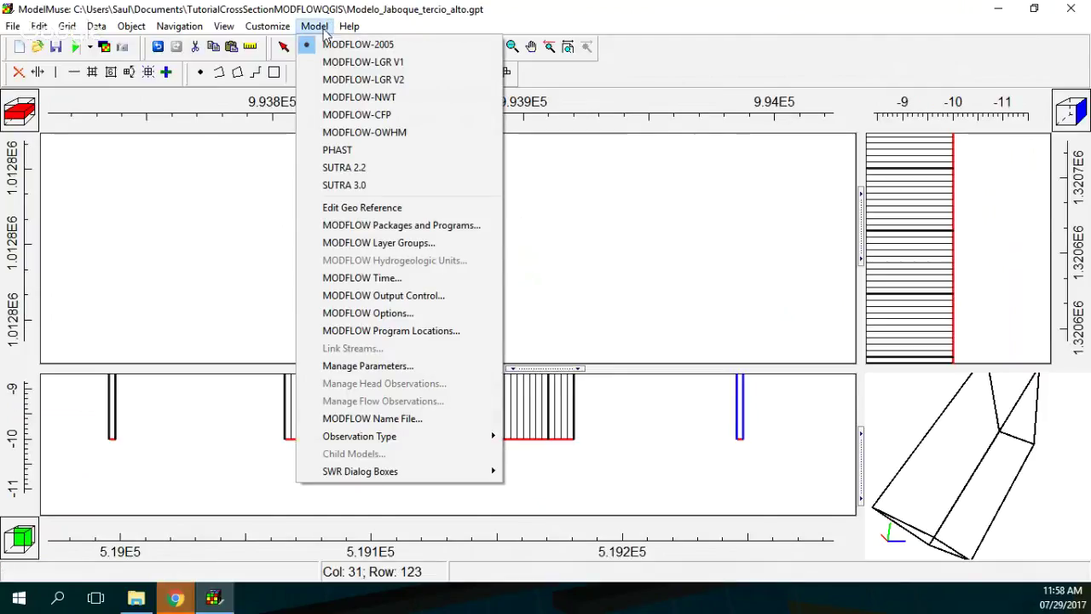
left_click(375, 243)
left_click(381, 160)
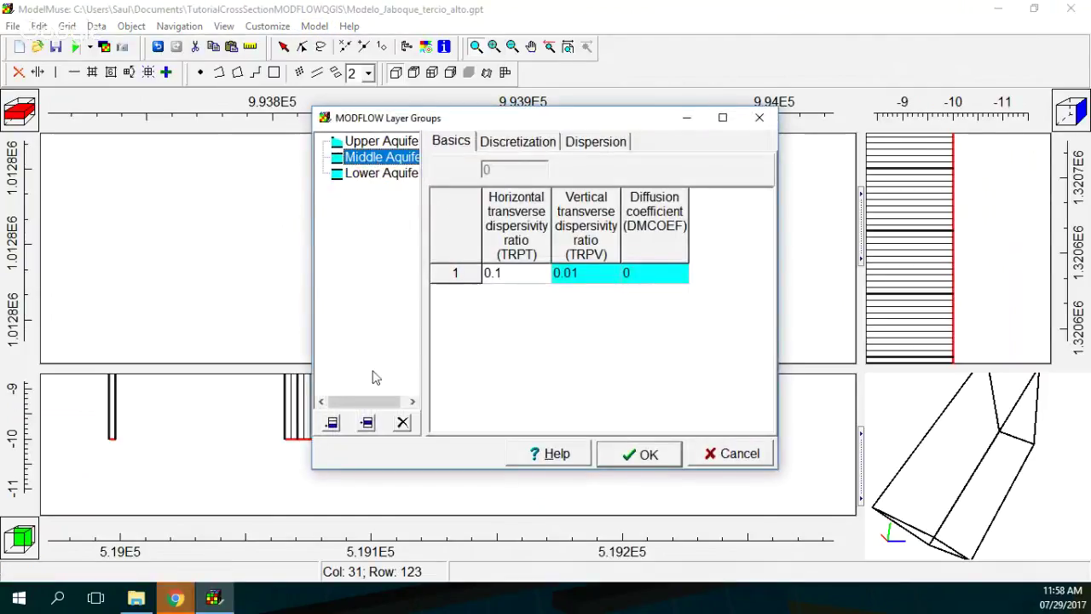
left_click(402, 422)
left_click(381, 159)
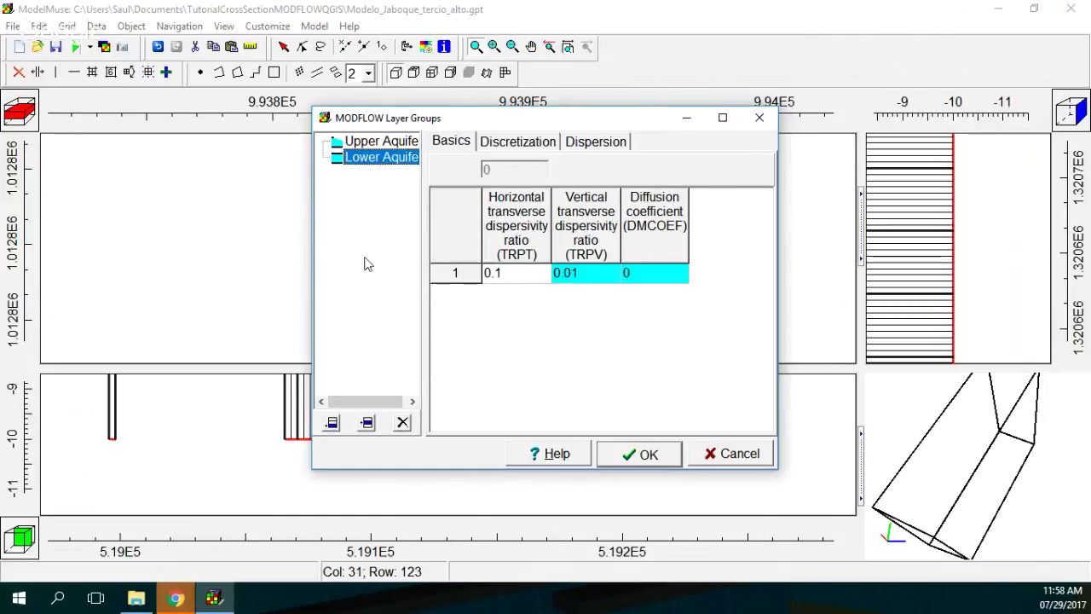
left_click(402, 422)
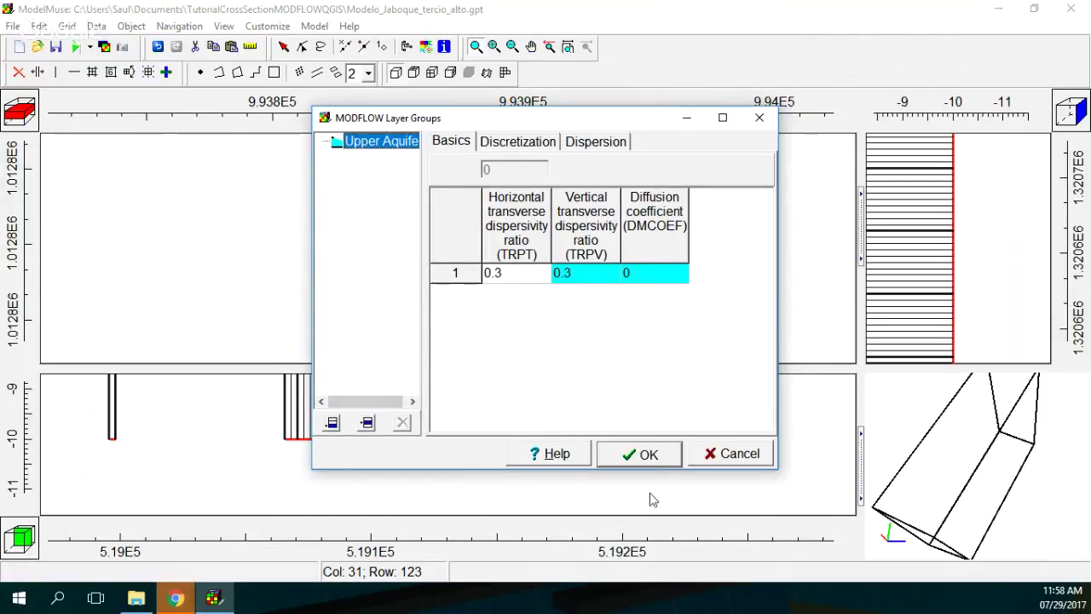
left_click(652, 455)
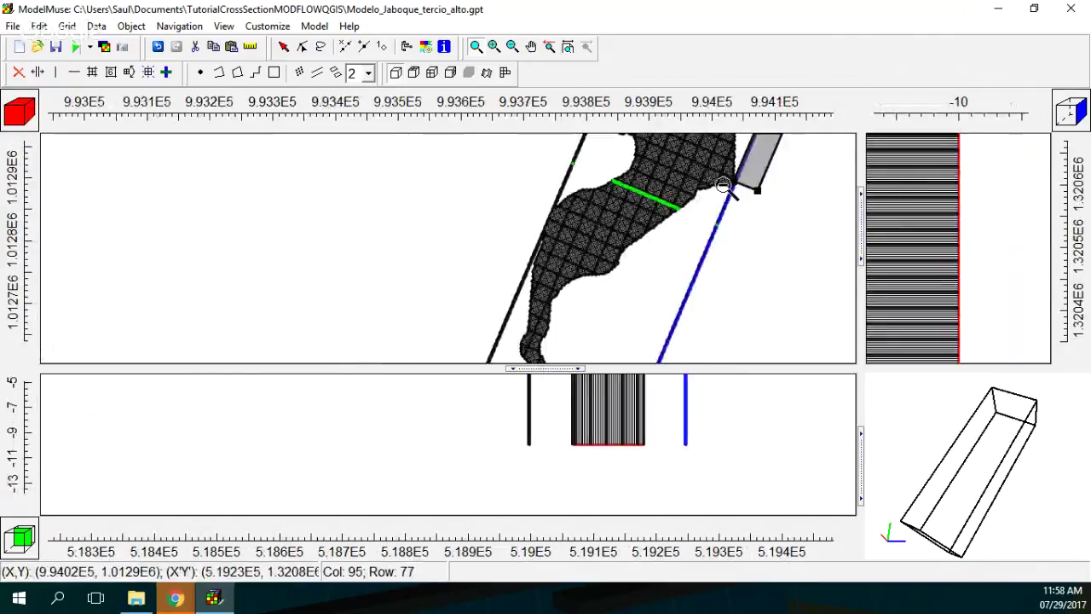
Step: Open the deactivate1 object's properties on the east edge and check the formula assigned to its Active data set
left_click(531, 46)
left_click_drag(758, 246, 397, 312)
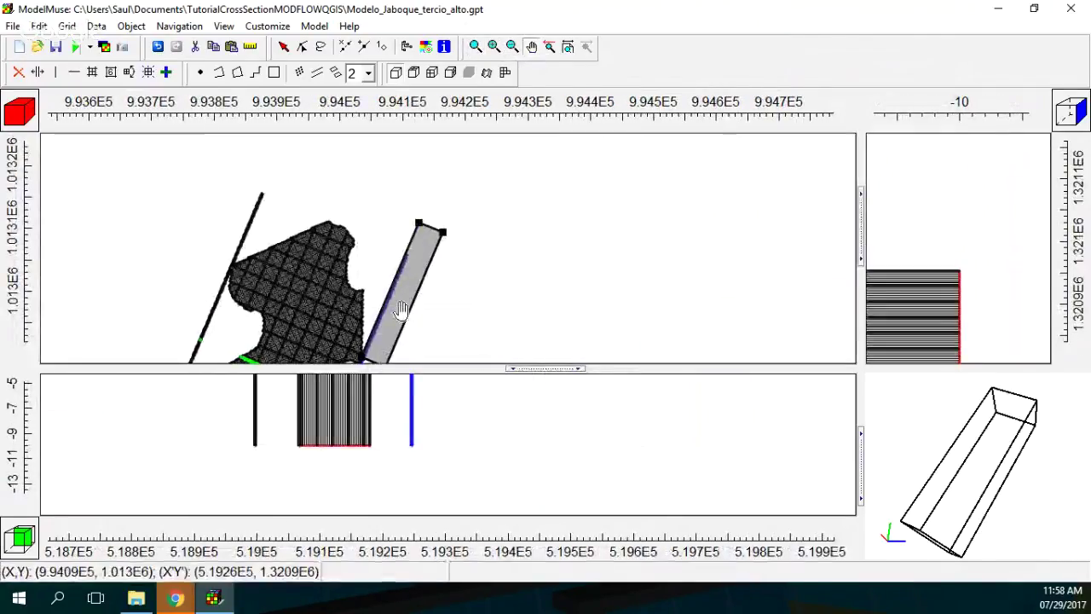
left_click(284, 49)
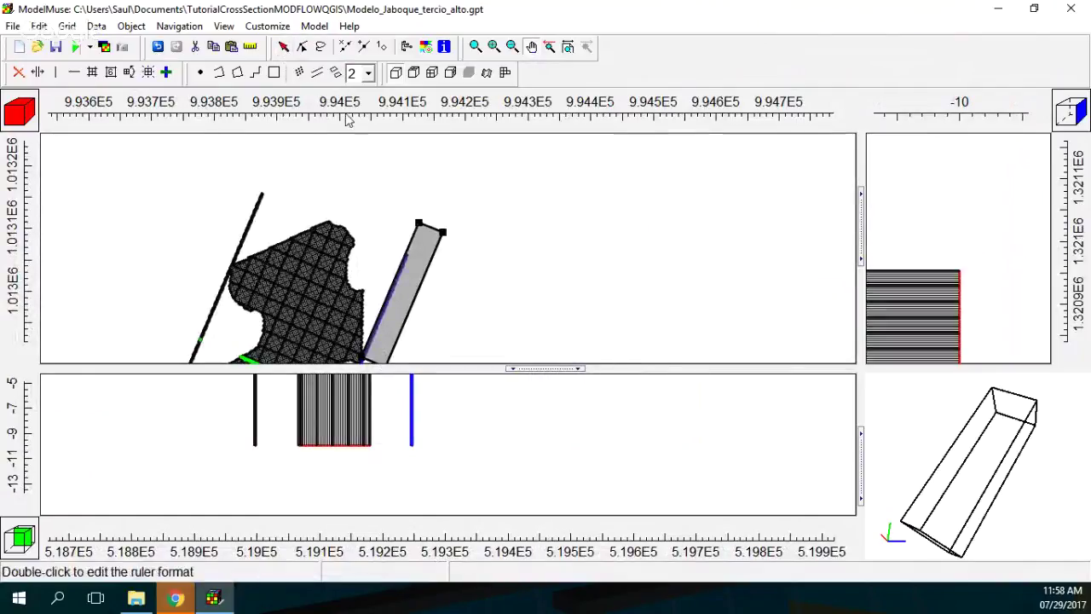
left_click(417, 295)
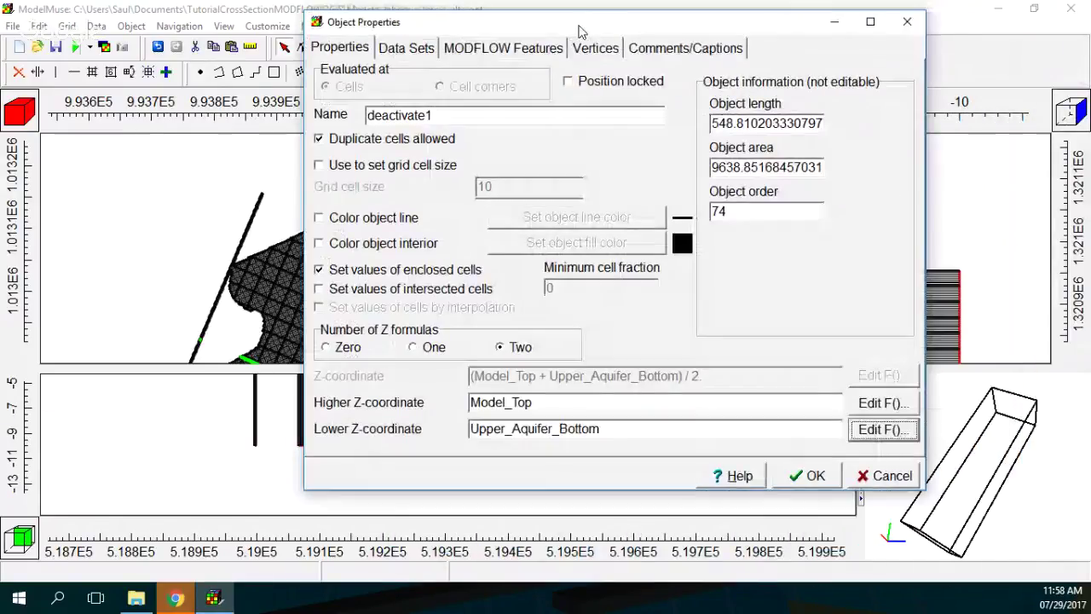
left_click(402, 51)
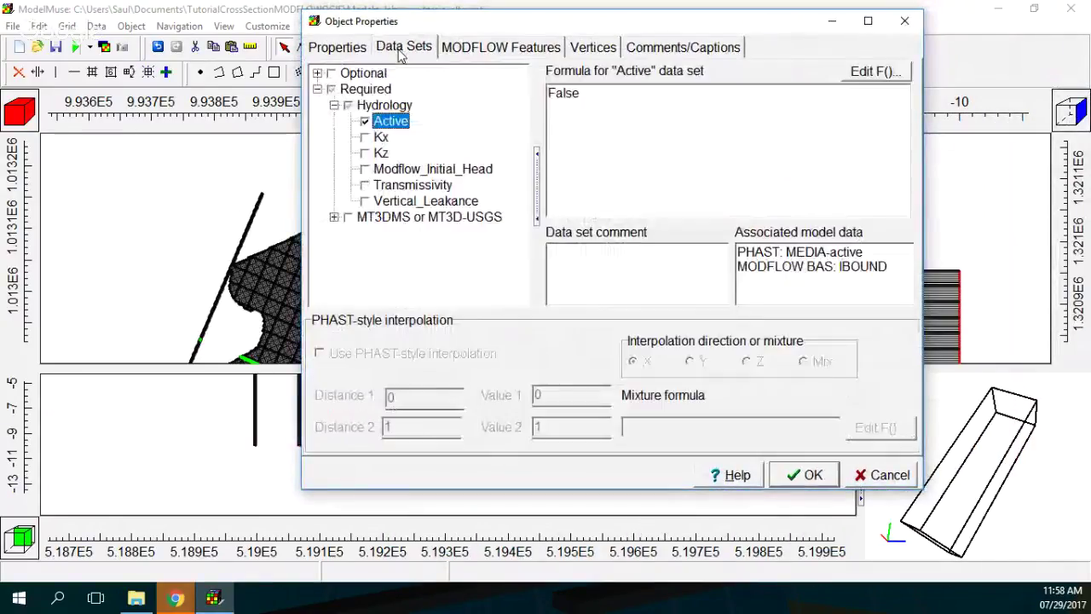
left_click(582, 100)
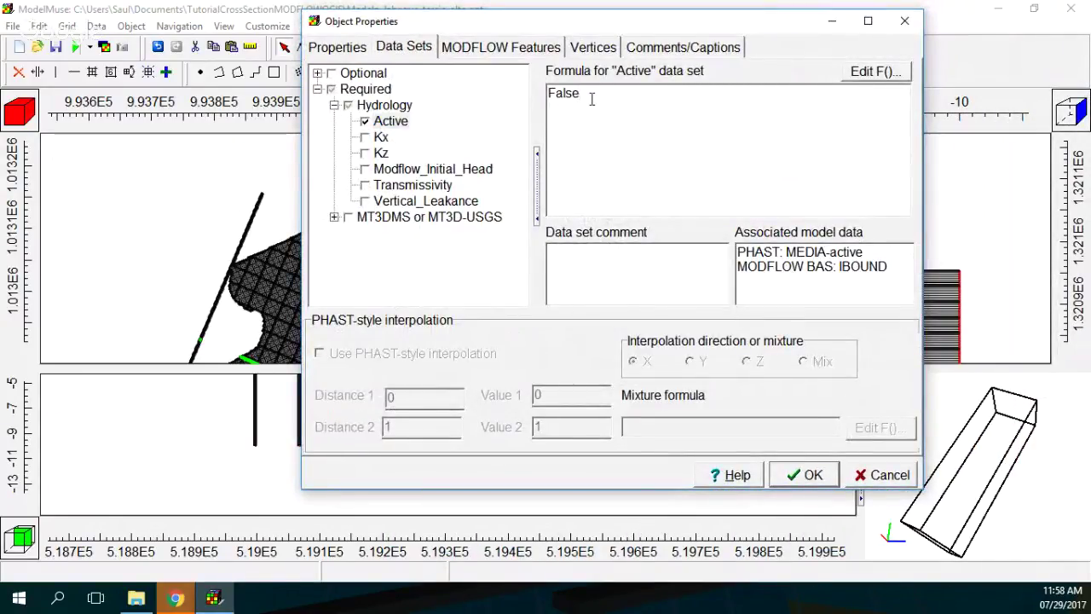
left_click(334, 218)
left_click(334, 201)
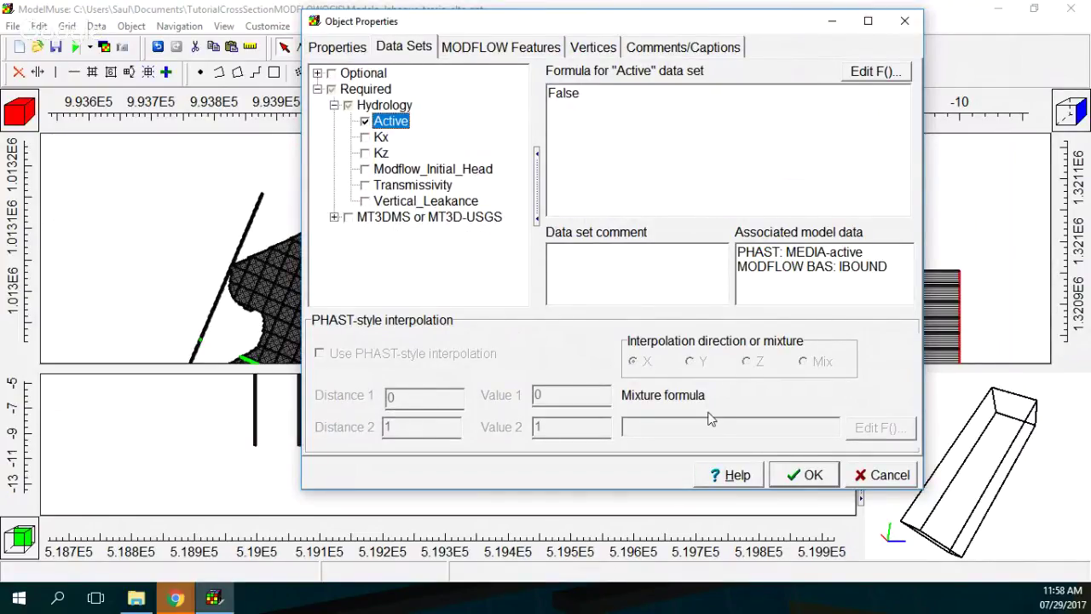
left_click(809, 481)
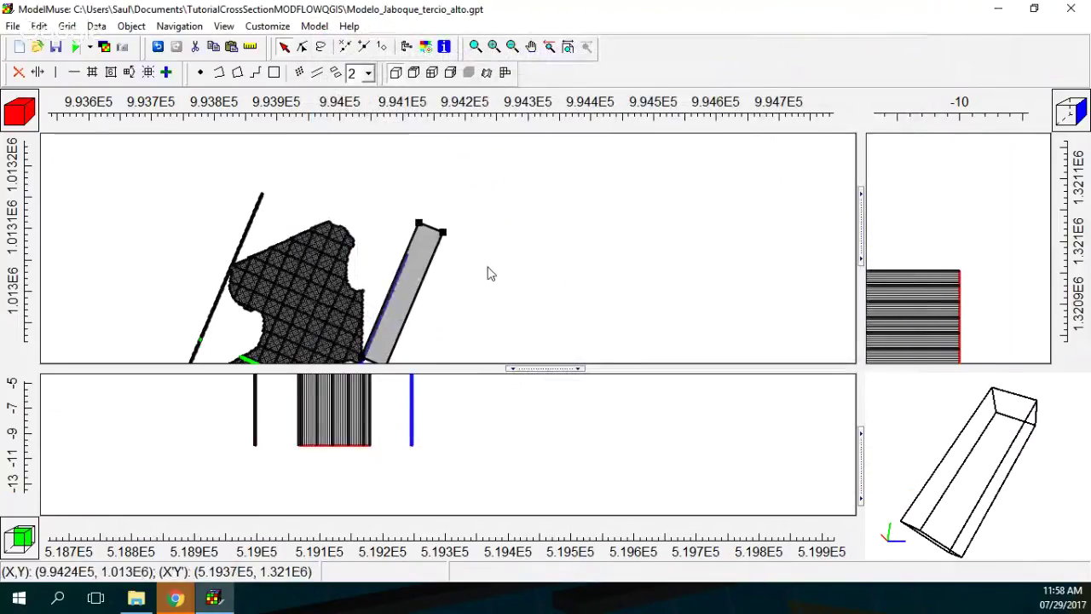
Step: Deselect deactivate1 and examine the thin edge strip of cells beside it at several magnifications
left_click(486, 274)
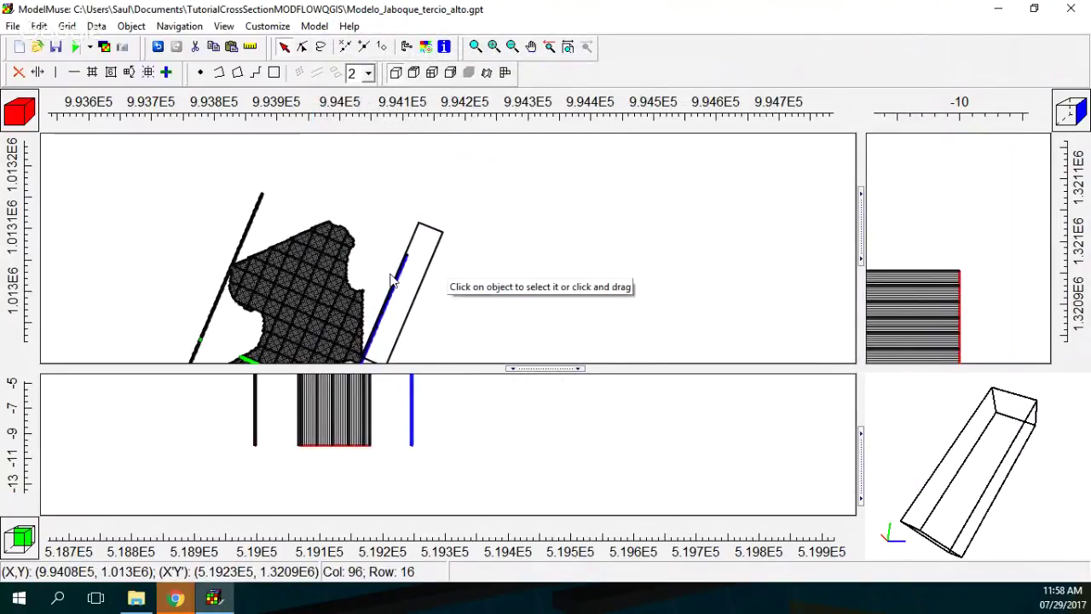
scroll(392, 280, "up", 3)
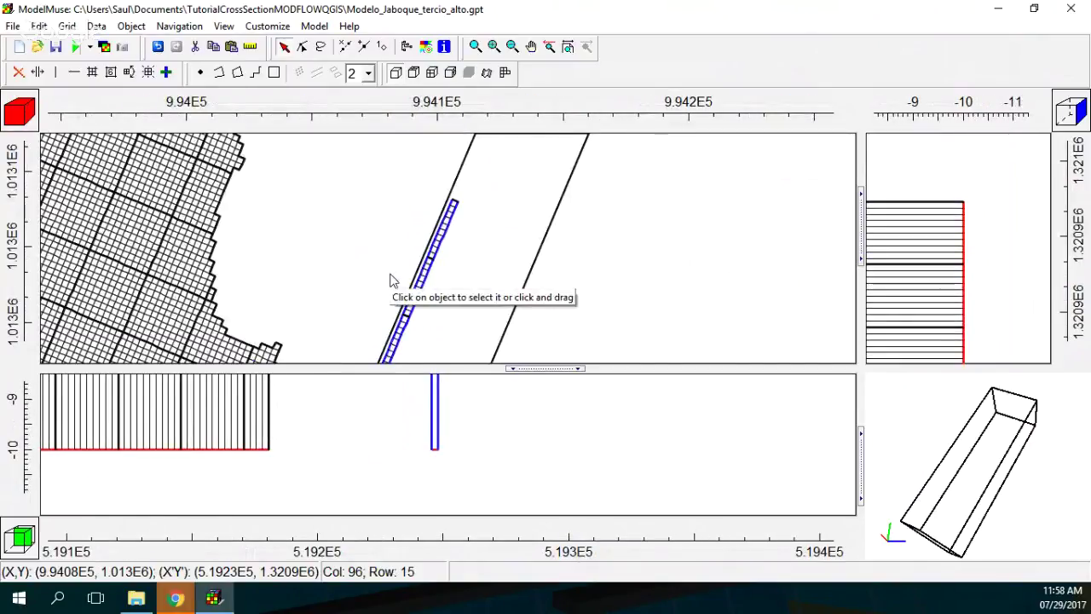
scroll(392, 280, "down", 2)
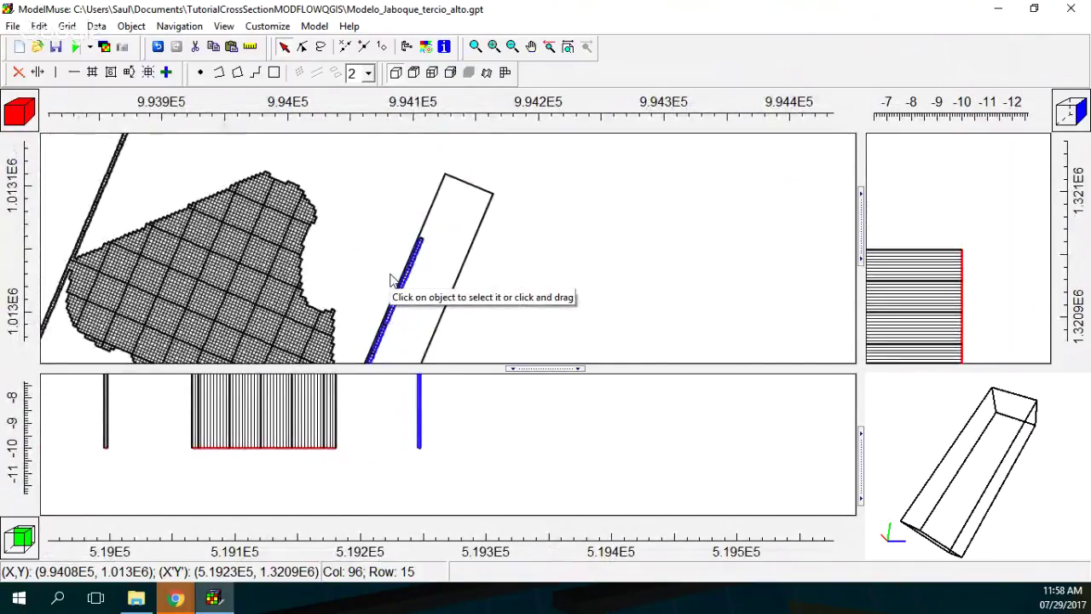
scroll(393, 279, "down", 3)
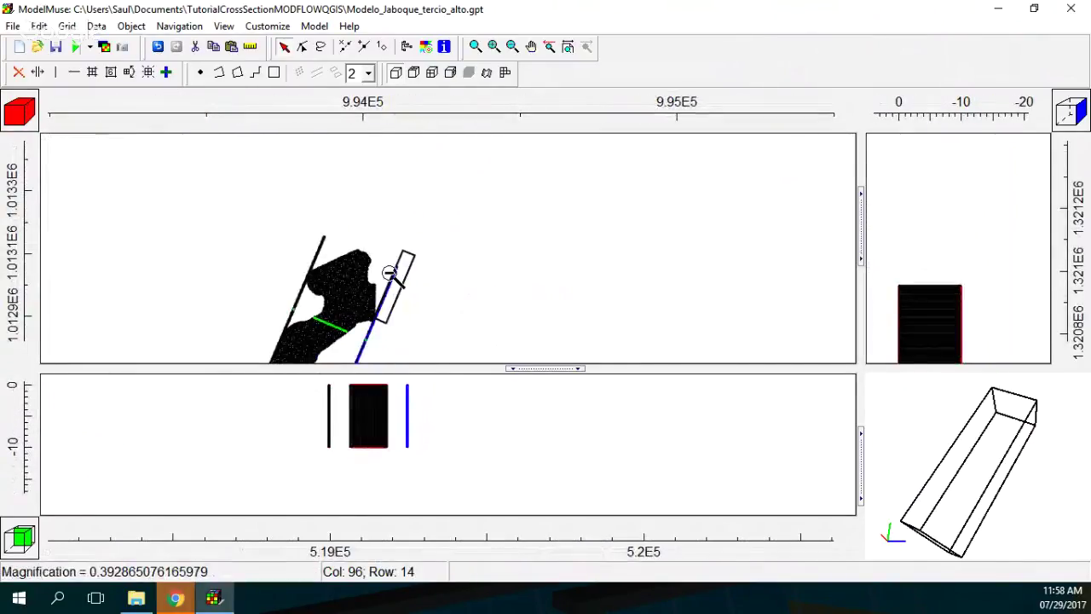
left_click(390, 273)
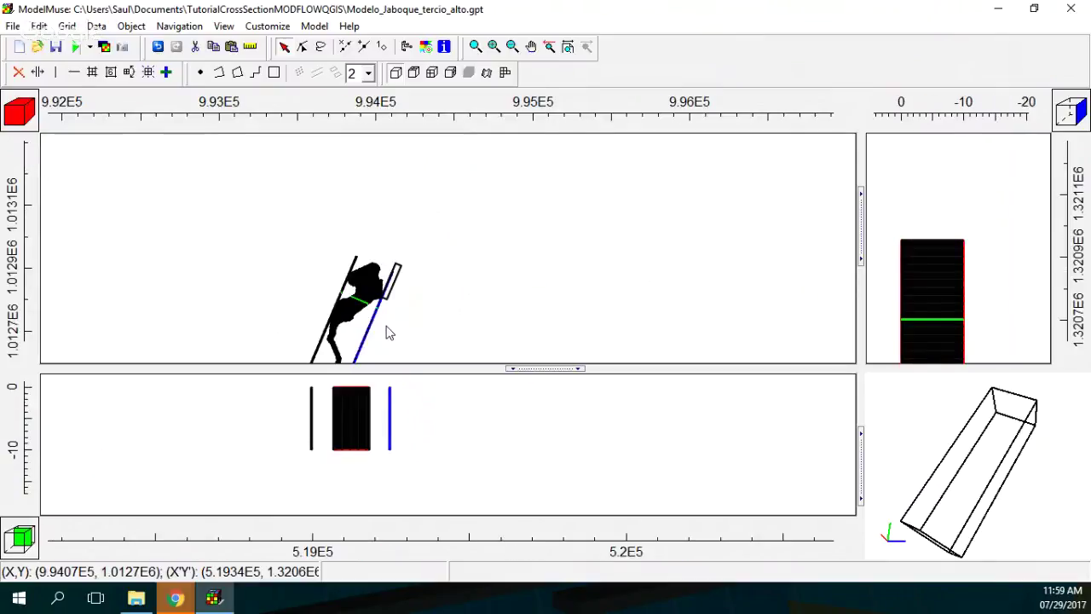
scroll(386, 332, "up", 1)
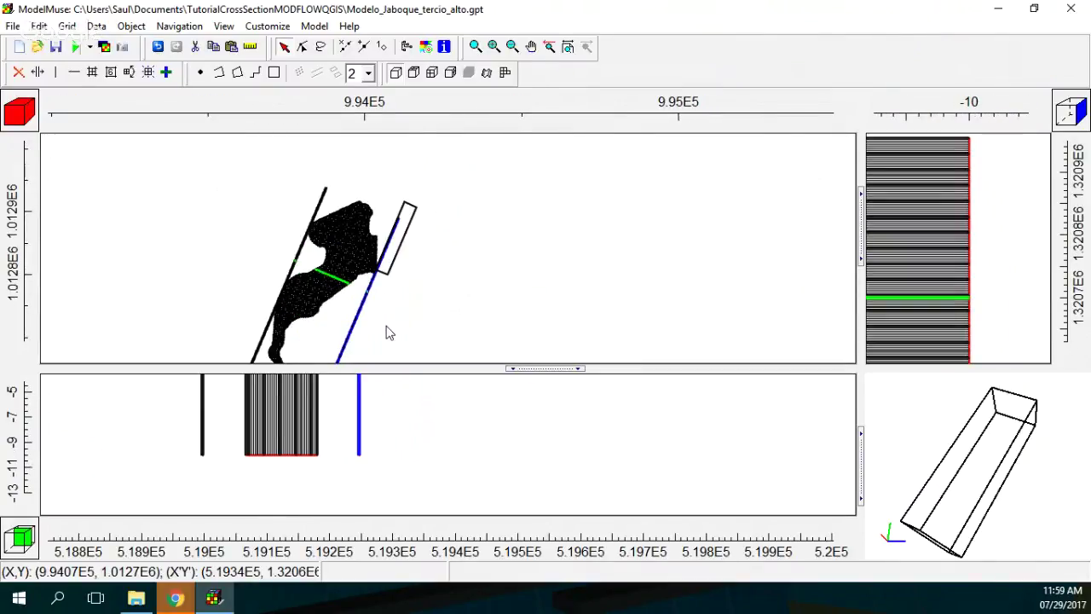
scroll(386, 332, "up", 1)
Step: Review the basic, discretization and dispersion settings of the Upper Aquifer layer group without changing them
left_click(313, 27)
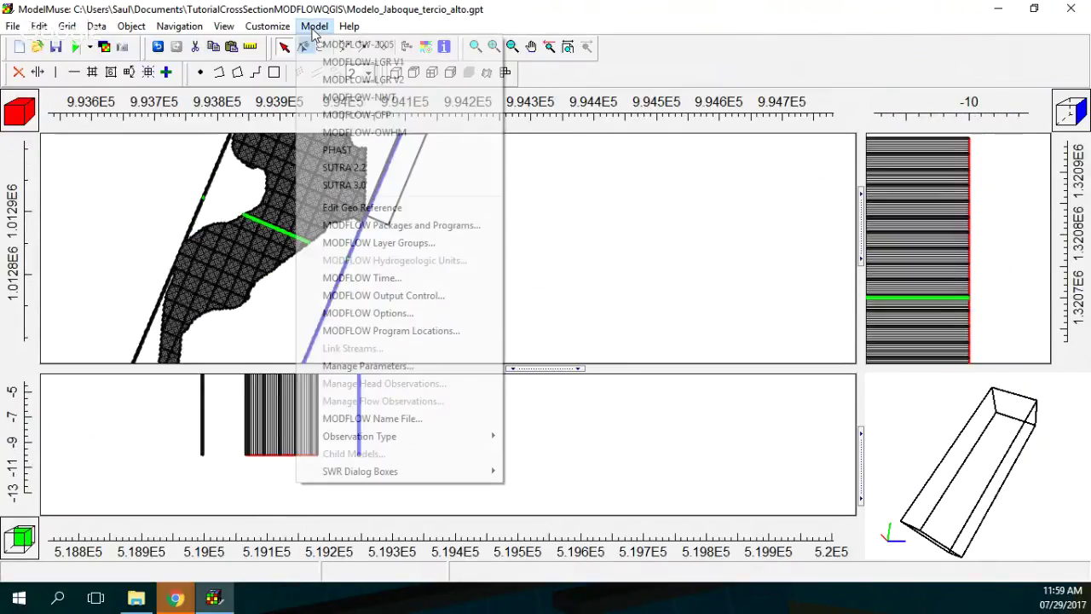
left_click(398, 243)
left_click(487, 143)
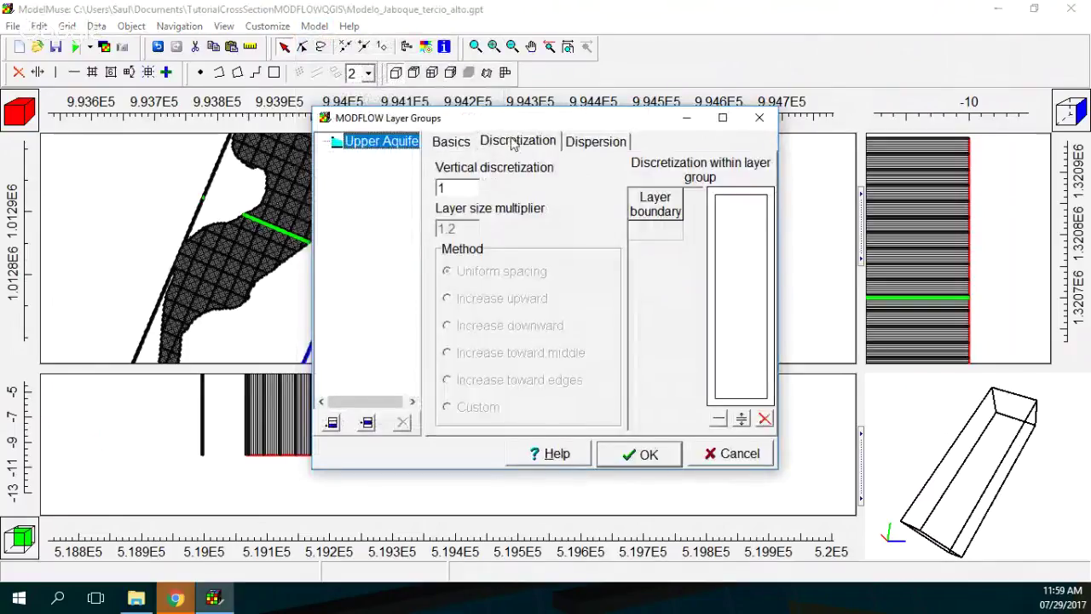
left_click(458, 141)
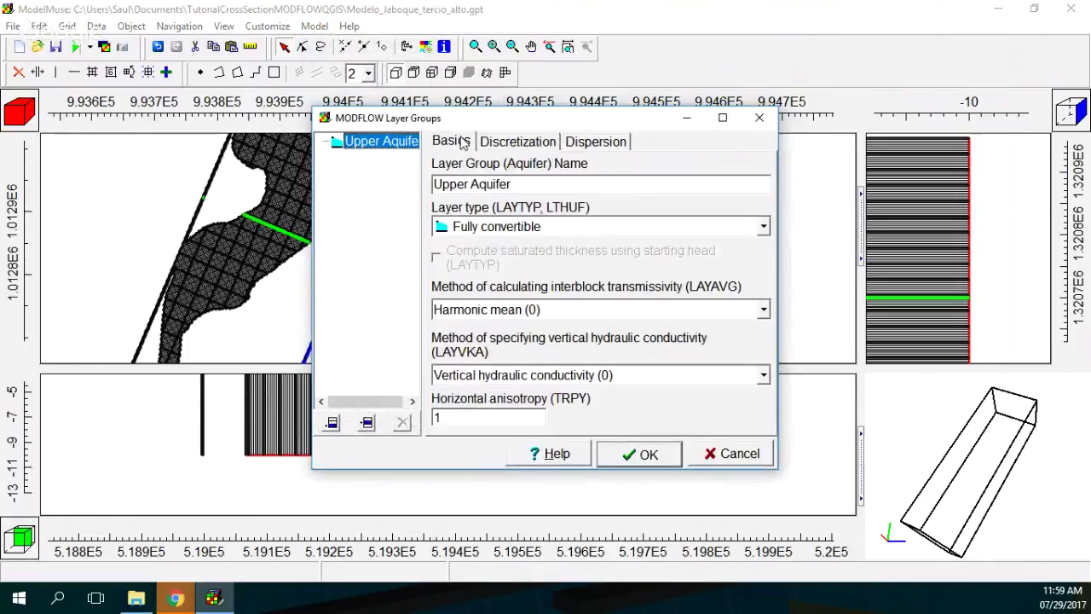
left_click(503, 145)
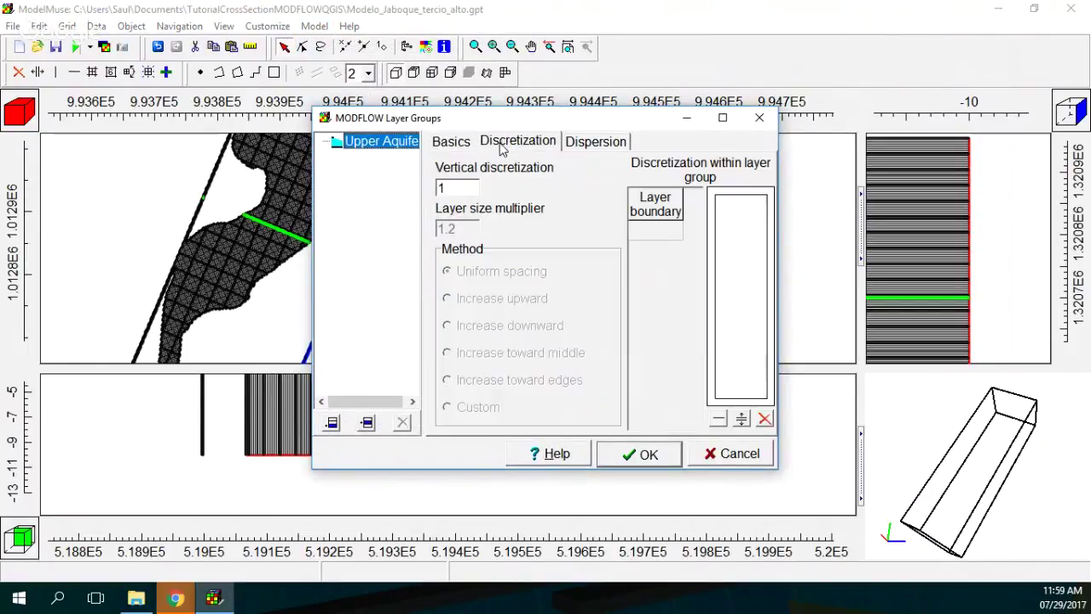
left_click(588, 144)
left_click(453, 144)
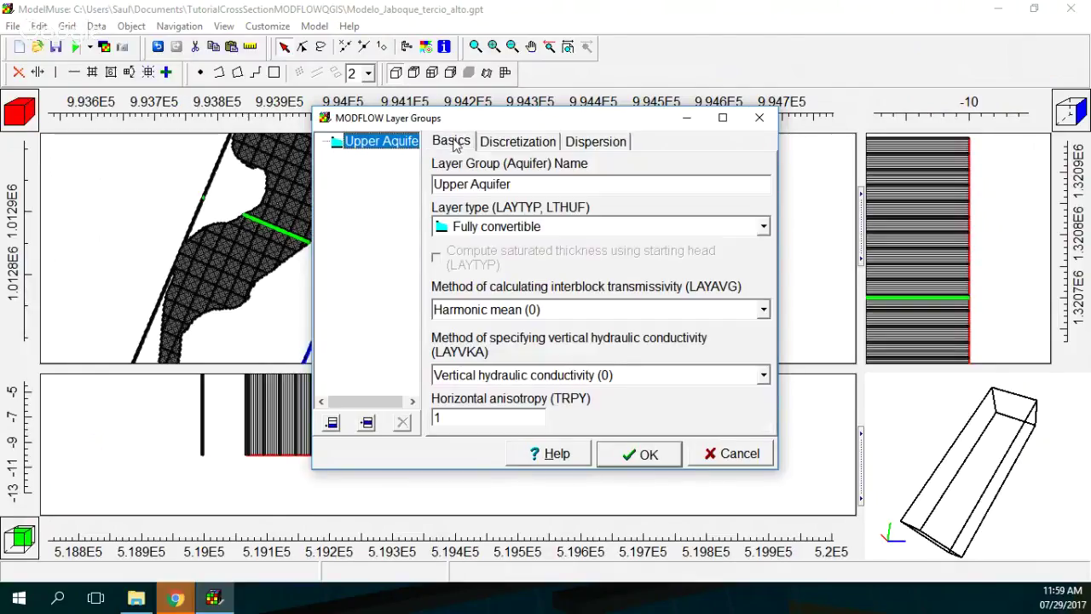
left_click(760, 118)
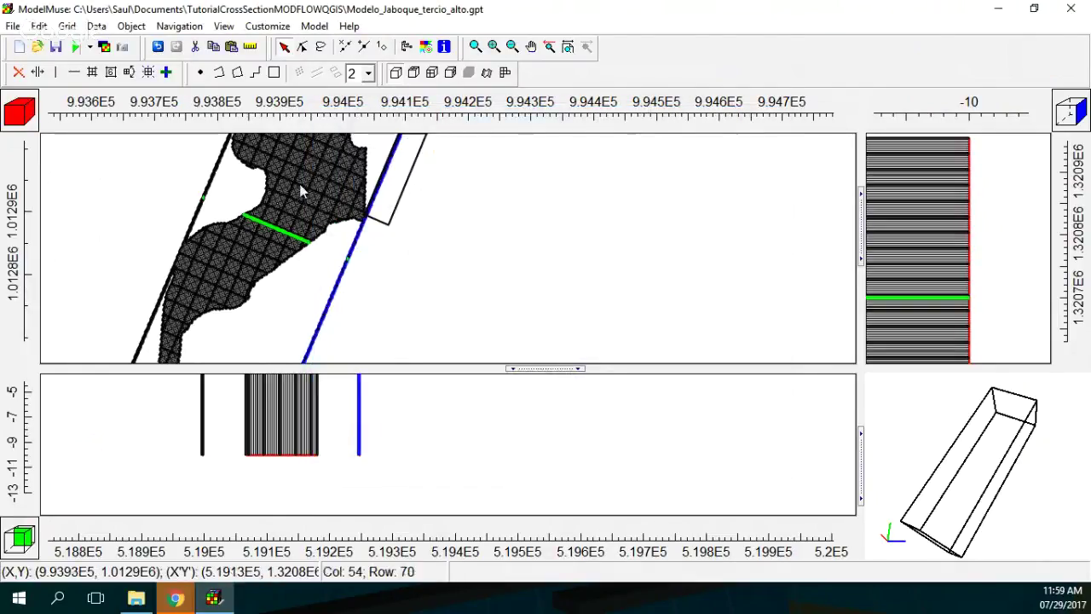
Step: Select deactivate1 and inspect the model data sets Model_Top and Upper_Aquifer_Bottom under the required layer definition group
left_click(398, 205)
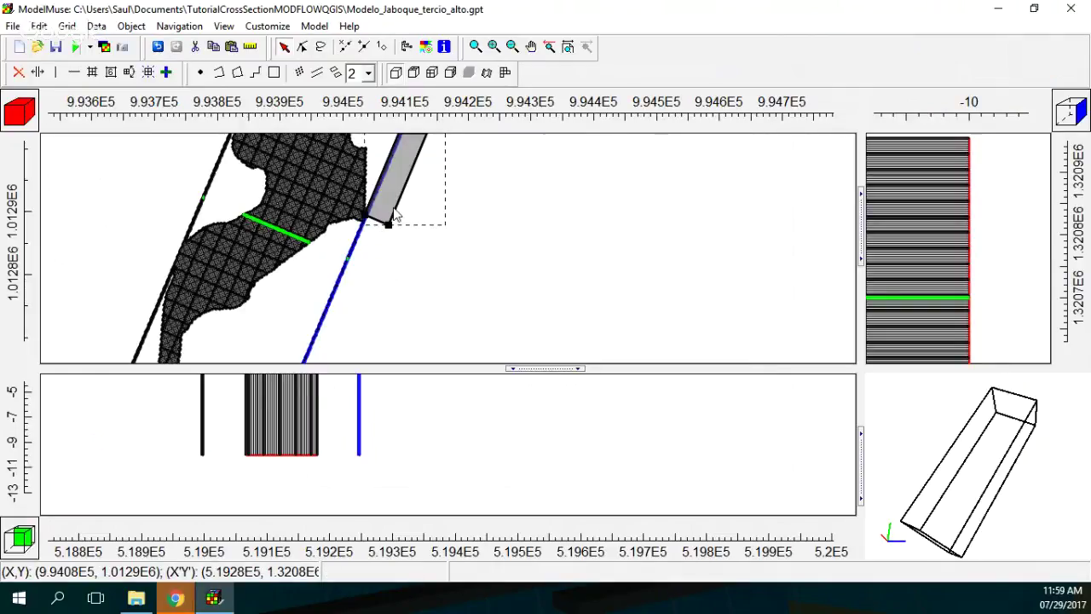
left_click(96, 25)
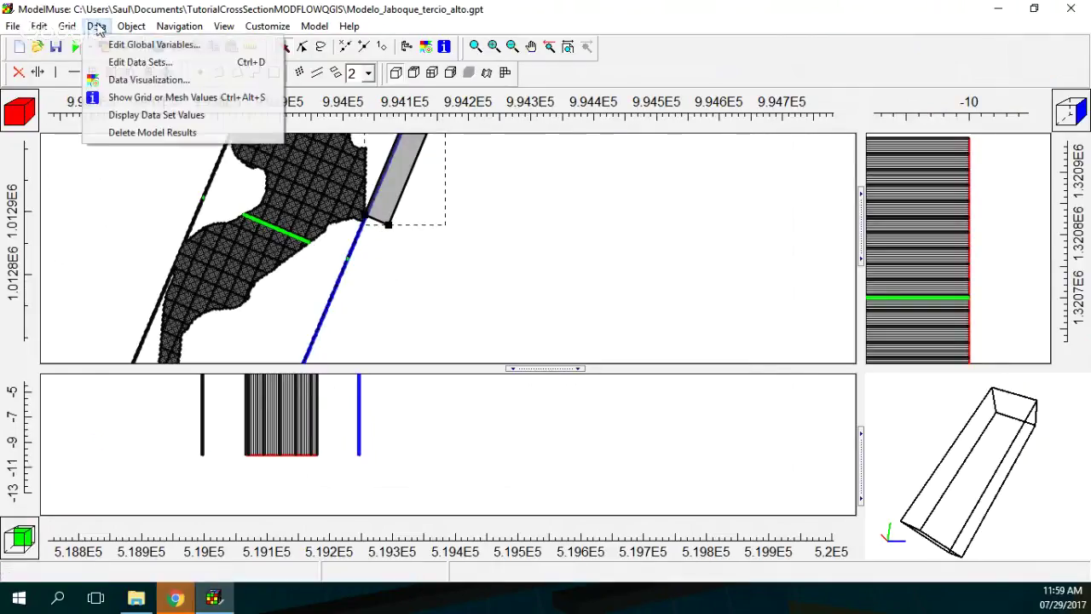
left_click(115, 63)
left_click(301, 139)
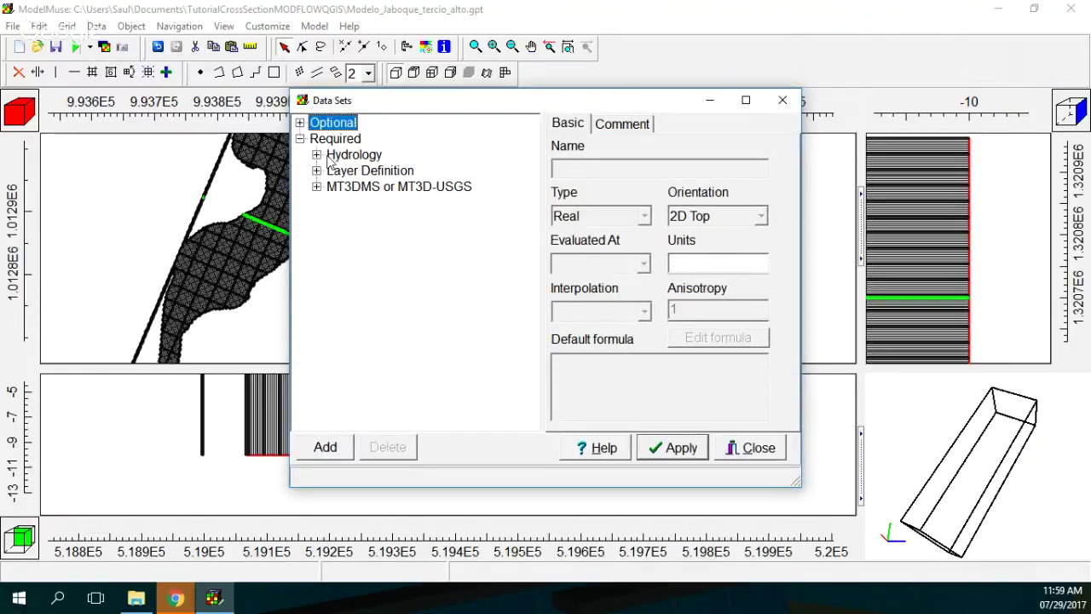
left_click(317, 171)
left_click(362, 190)
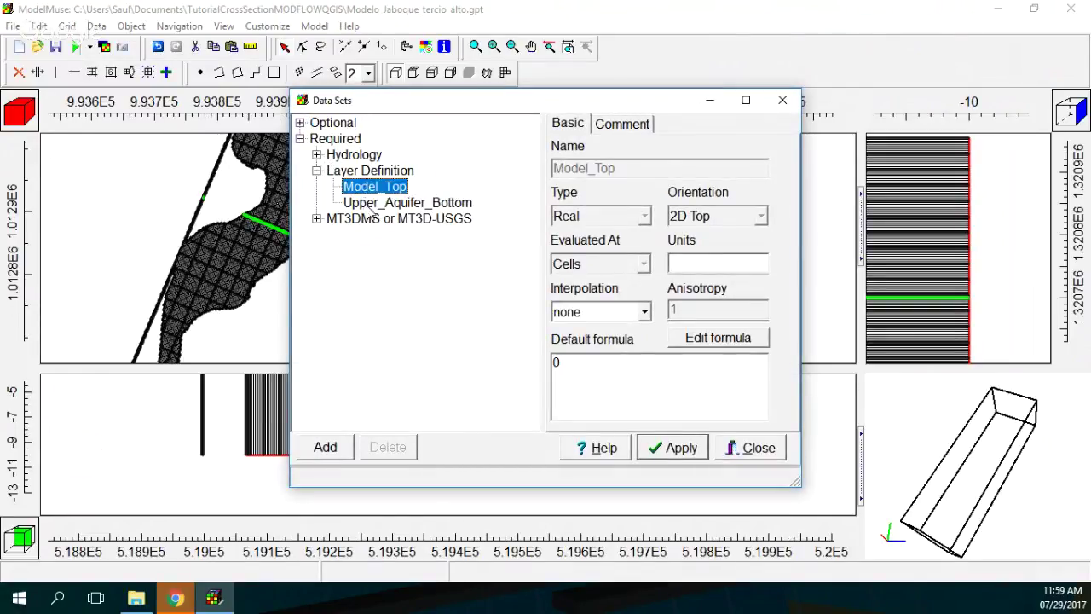
left_click(428, 202)
left_click(782, 100)
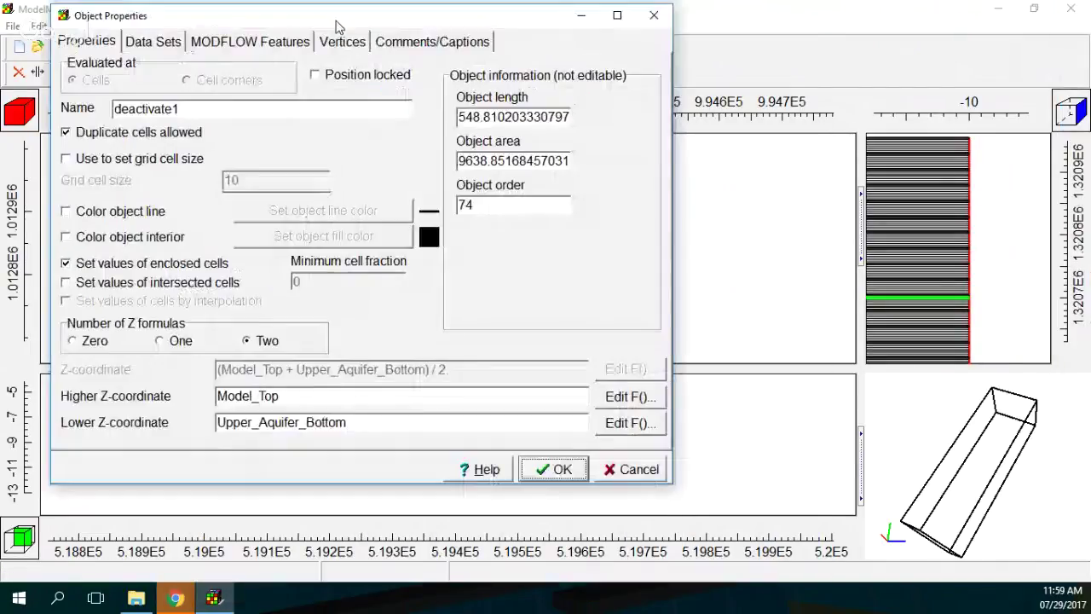
Step: Enable a colored outline for the deactivate1 object and make it blue
left_click(134, 208)
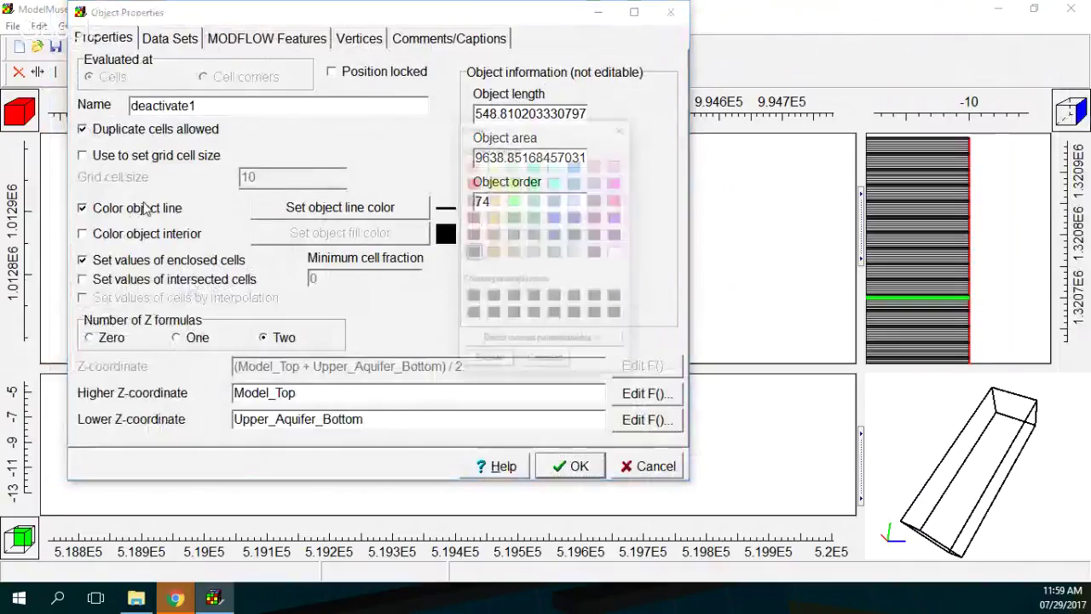
left_click(576, 183)
left_click(488, 363)
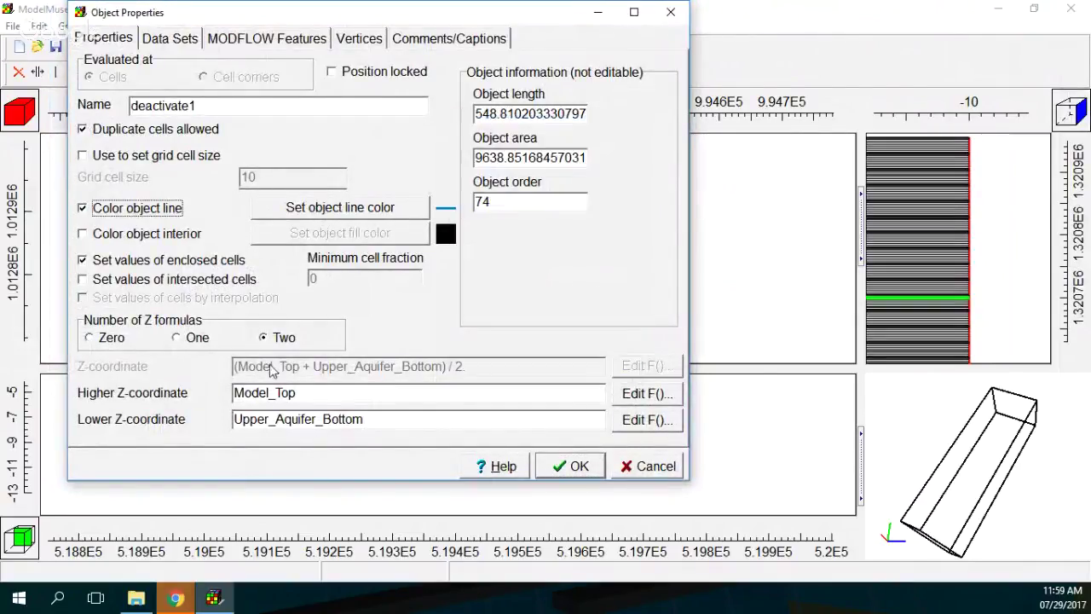
Step: Unassign and reassign the Active data set for deactivate1, edit its formula, and apply the object's changes
left_click(170, 39)
left_click(131, 113)
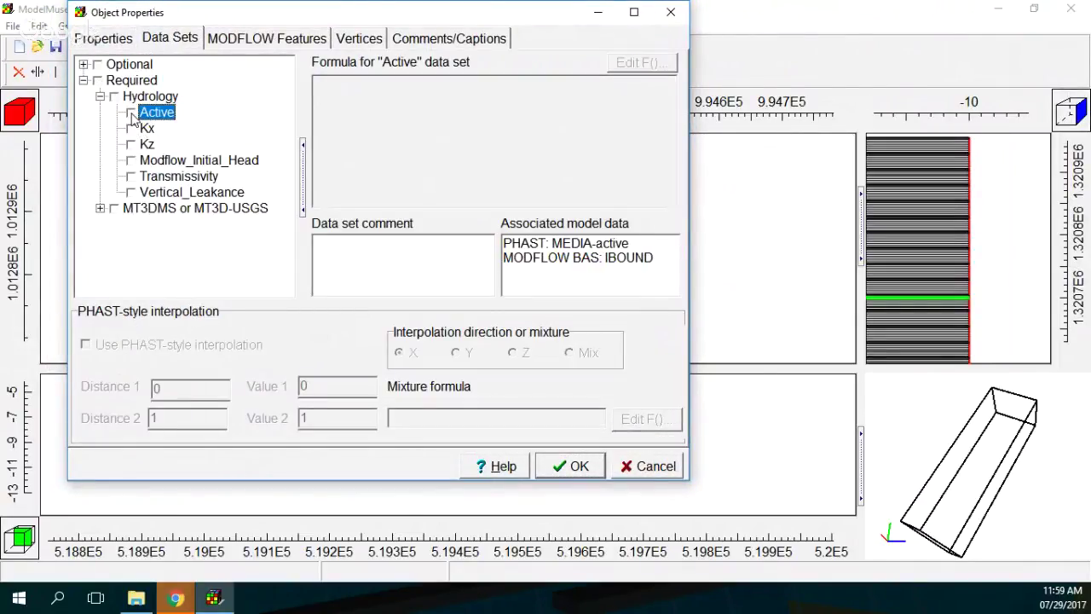
left_click(131, 113)
left_click(369, 92)
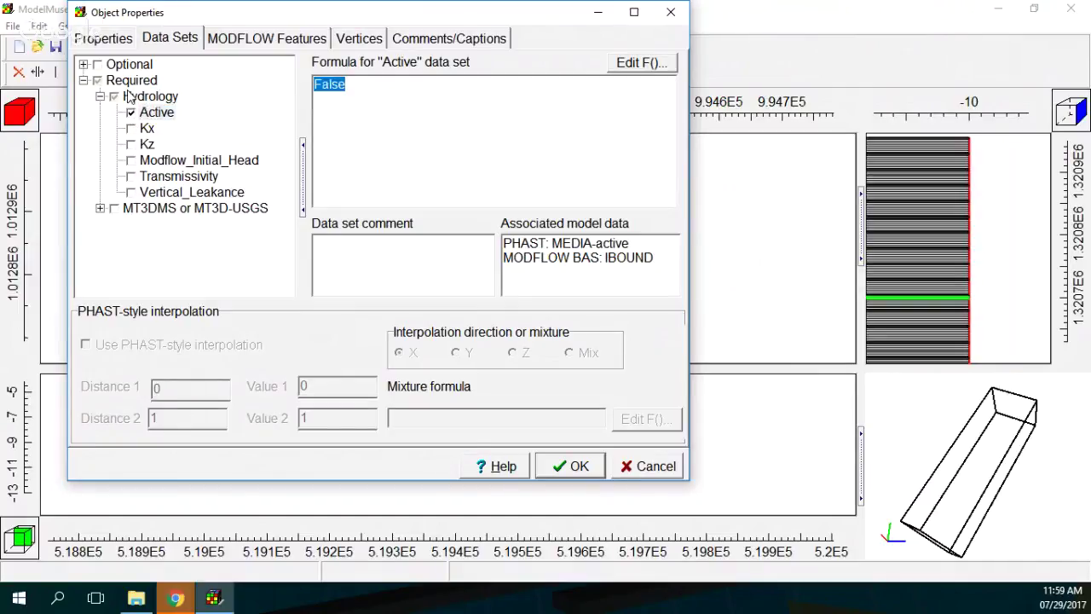
type("t")
left_click(567, 465)
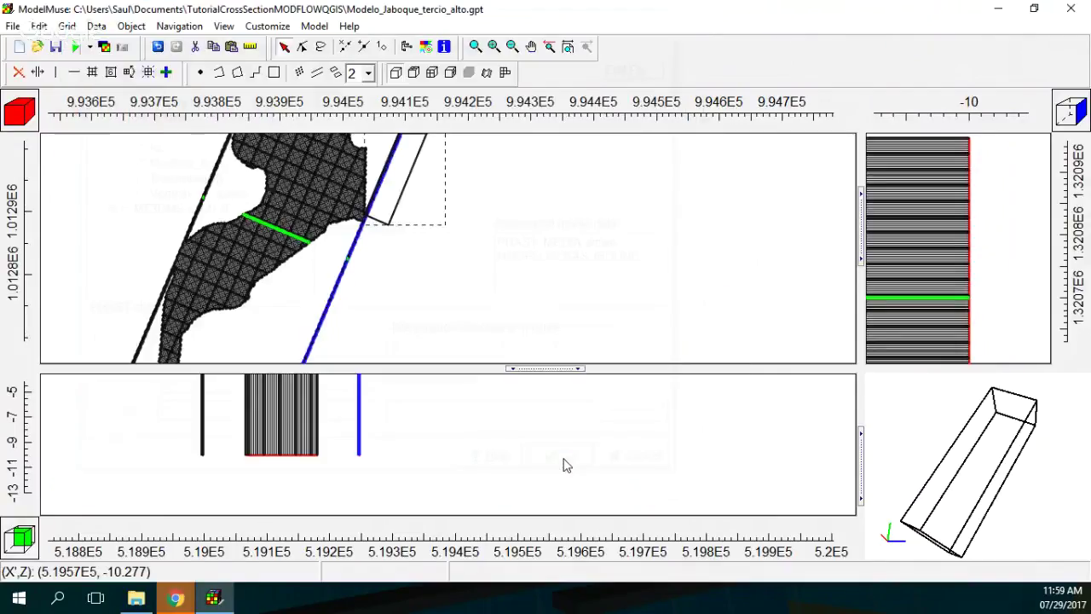
Step: Inspect the default formula of the Active data set in the model's required hydrology group
right_click(398, 190)
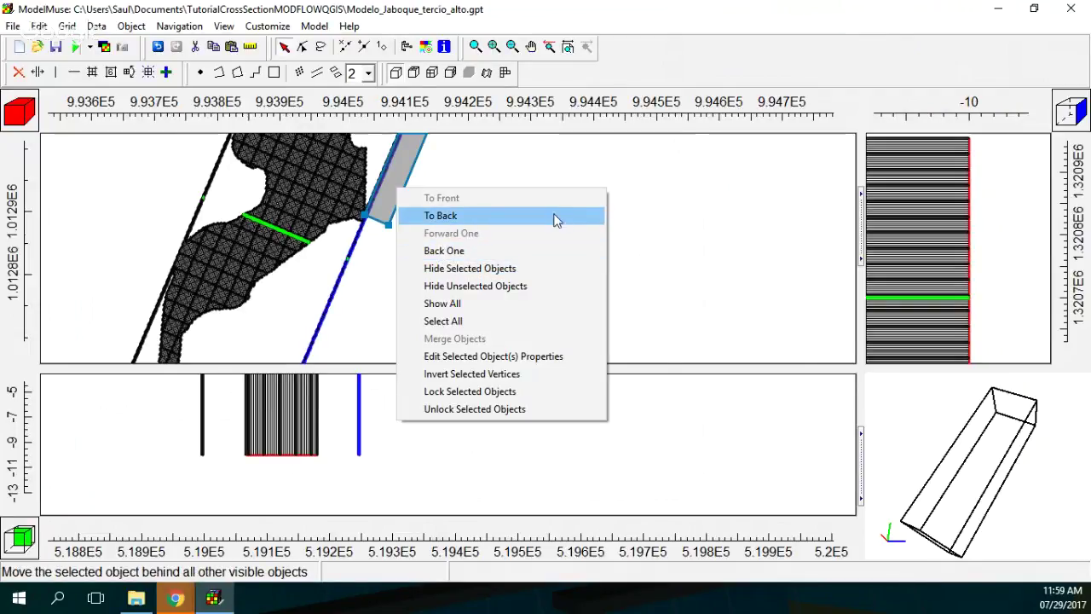
left_click(670, 214)
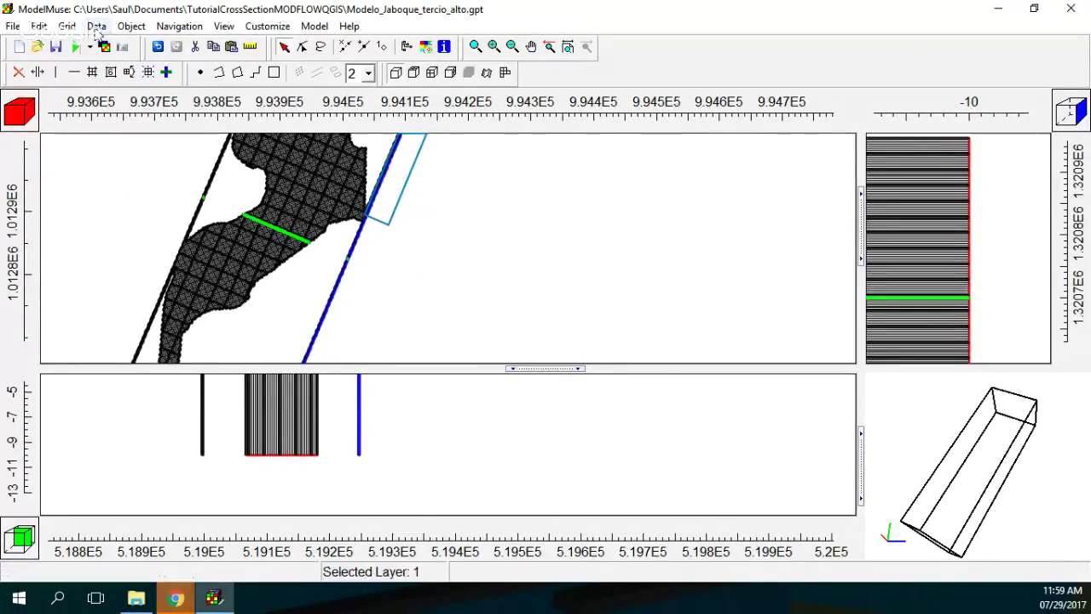
left_click(97, 27)
left_click(168, 64)
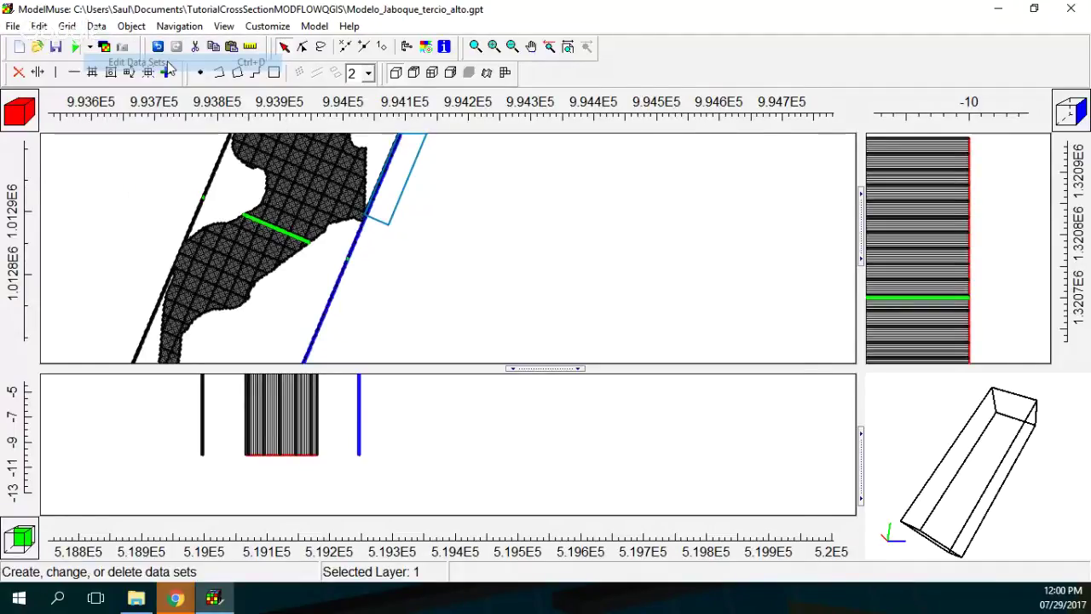
left_click(300, 123)
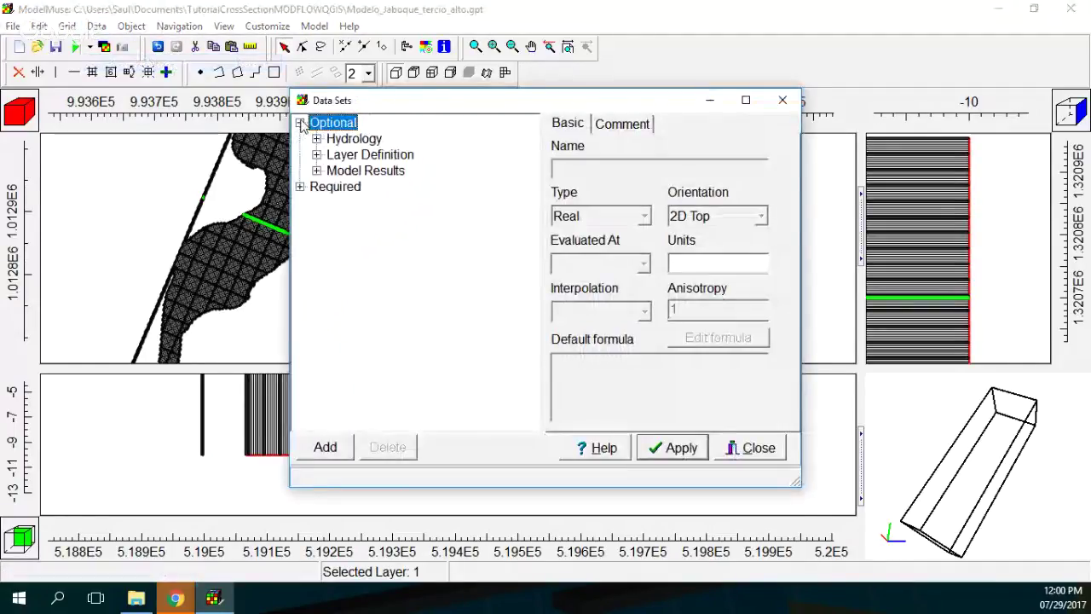
left_click(300, 187)
left_click(316, 202)
left_click(361, 218)
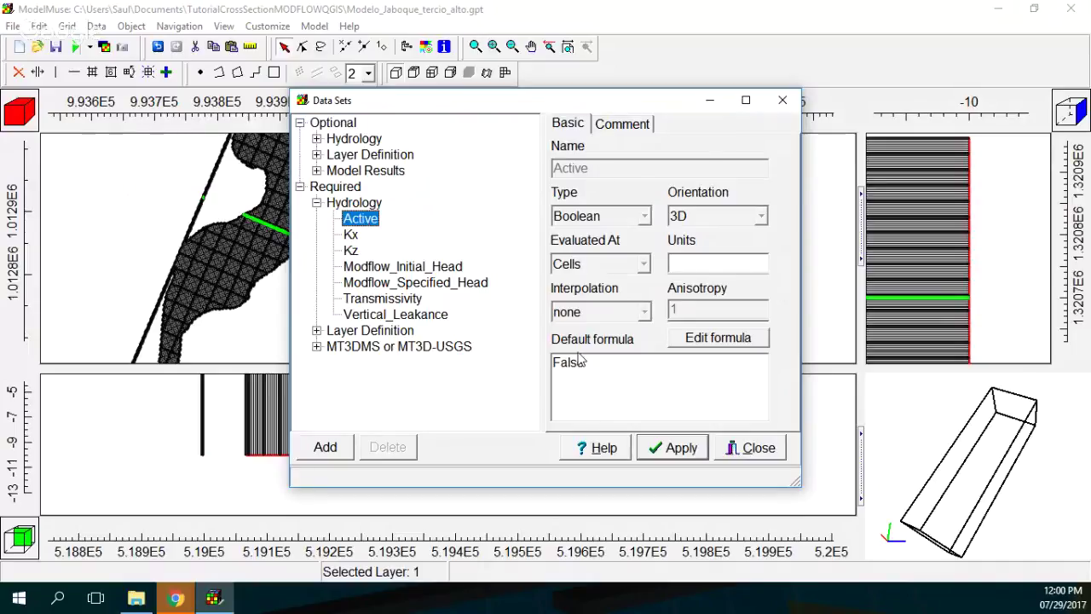
left_click(783, 100)
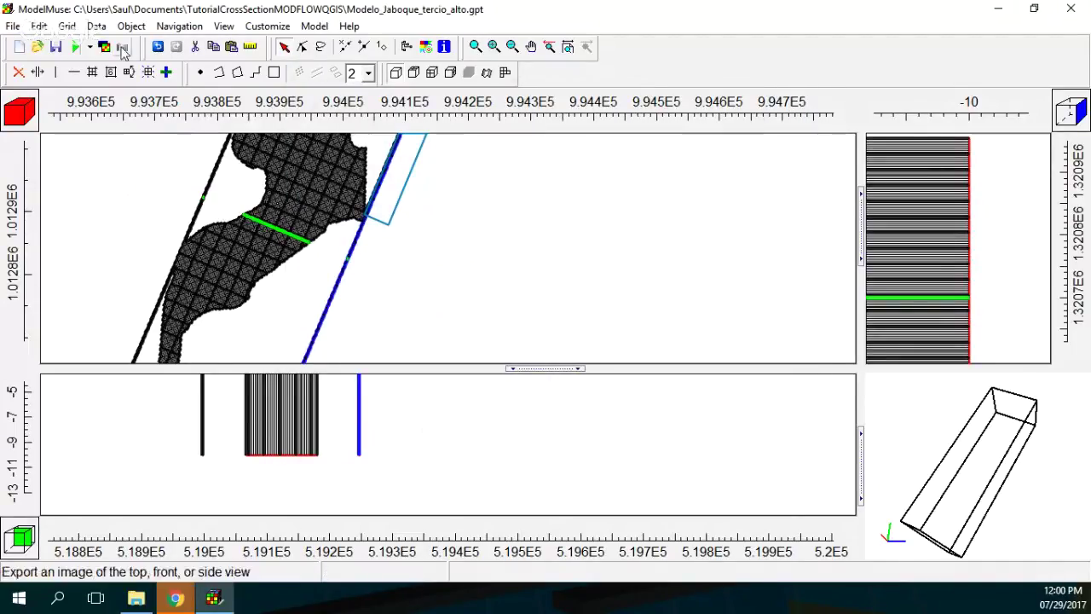
Step: Draw a test rectangle of about 3930 in area across the blue edge column below deactivate1 and set its Active formula to True
left_click(384, 329)
left_click(314, 290)
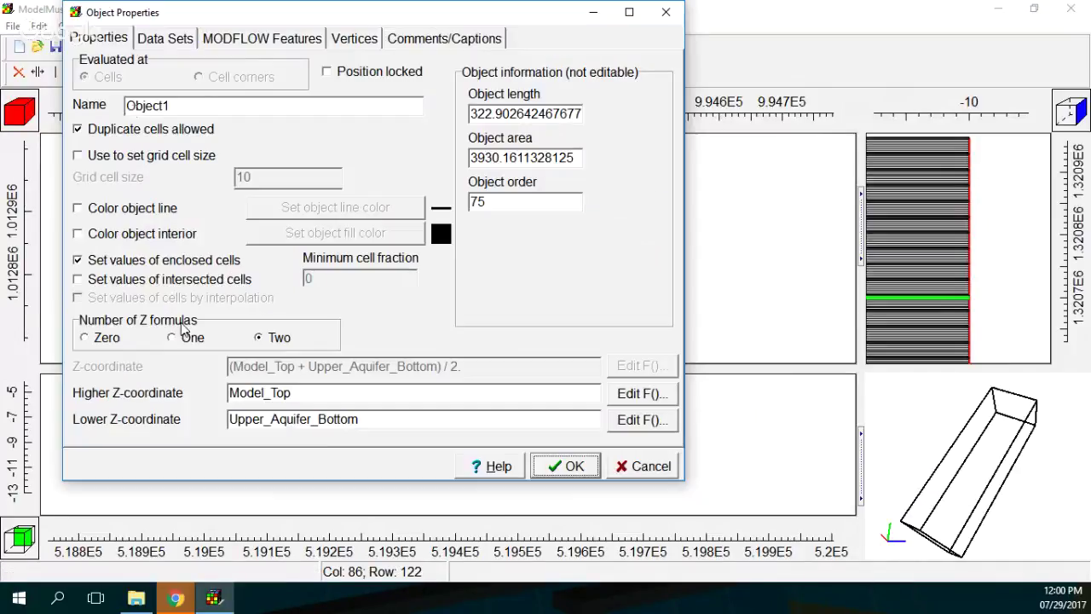
left_click(175, 39)
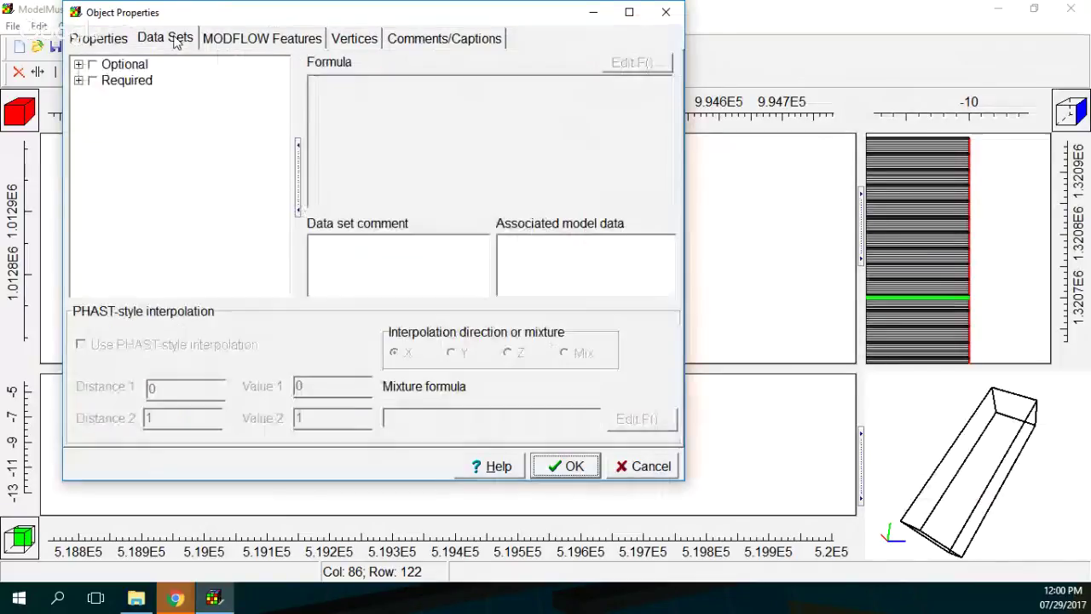
left_click(78, 80)
left_click(105, 100)
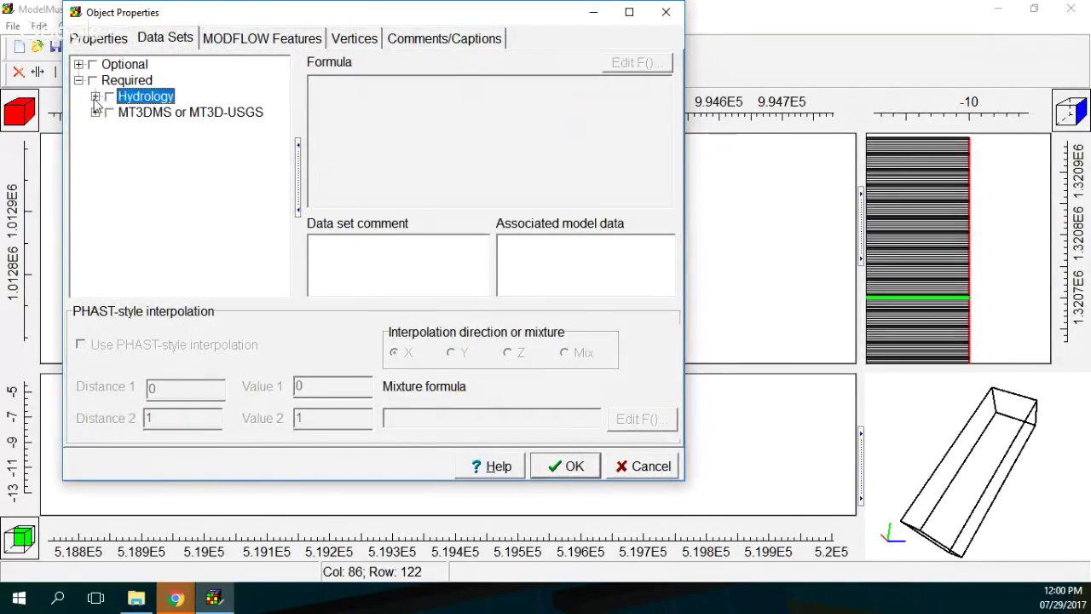
left_click(95, 96)
left_click(126, 111)
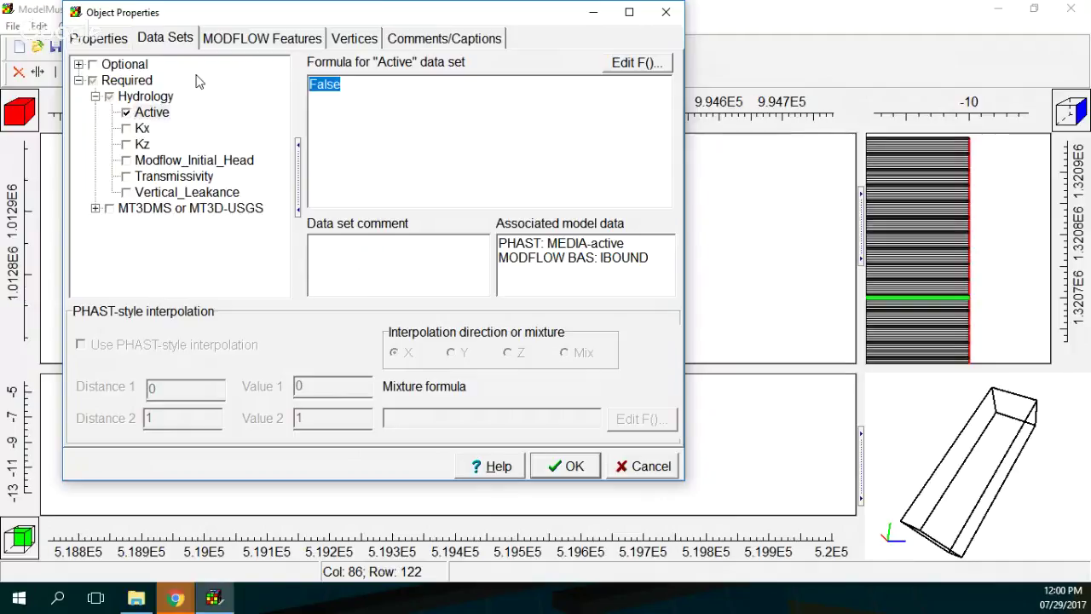
type("True")
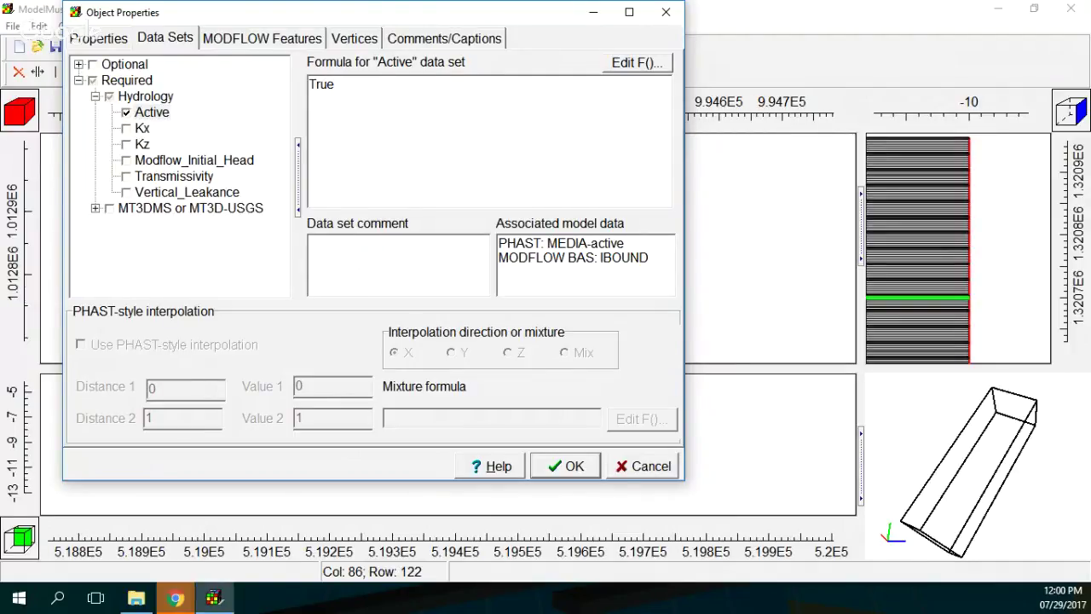
left_click(587, 469)
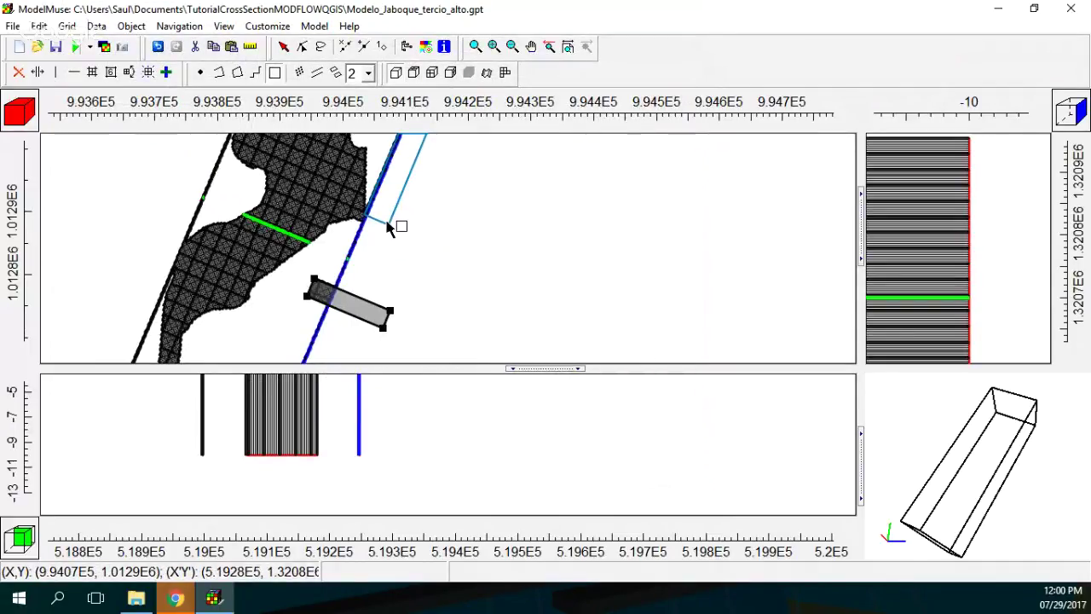
Step: Discard a second trial rectangle, and delete both the test rectangle and deactivate1 beside the grid's edge
mouse_move(388, 226)
left_mouse_down()
mouse_move(433, 321)
mouse_move(430, 272)
left_mouse_up()
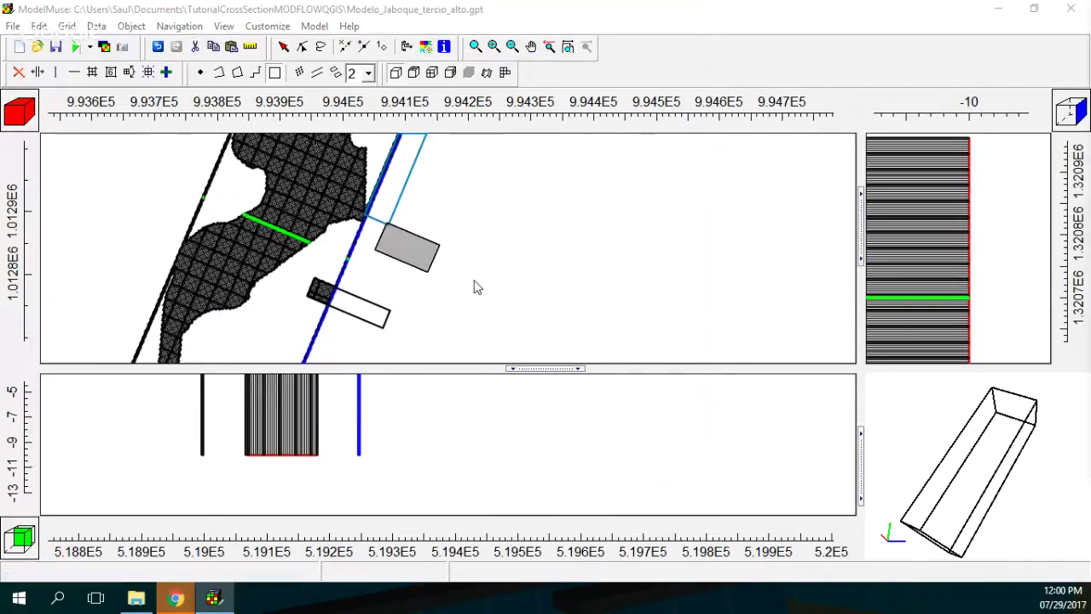
key("Delete")
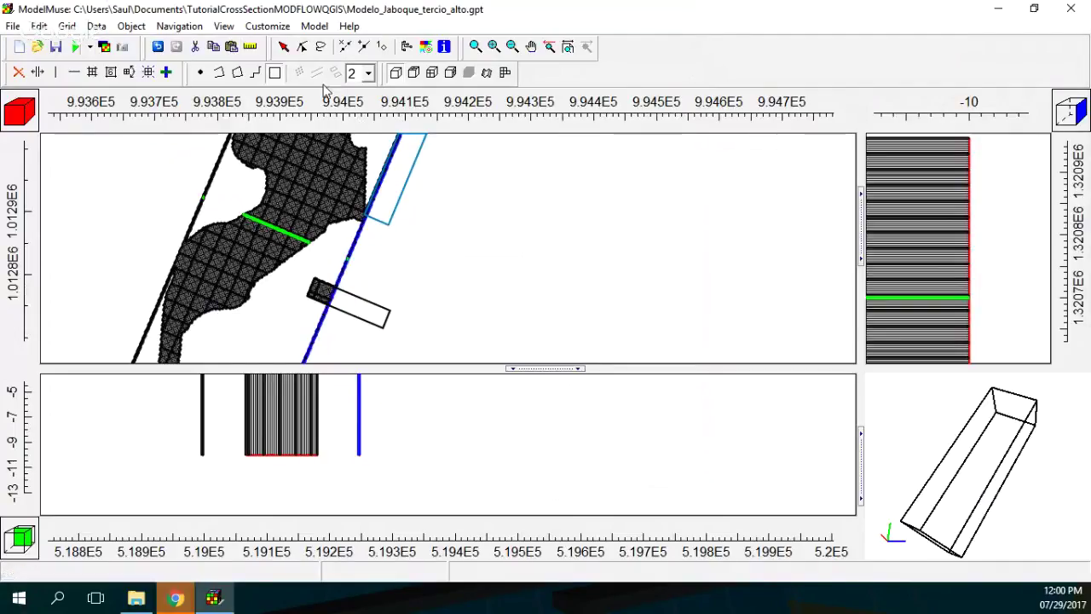
left_click(283, 47)
left_click(406, 169)
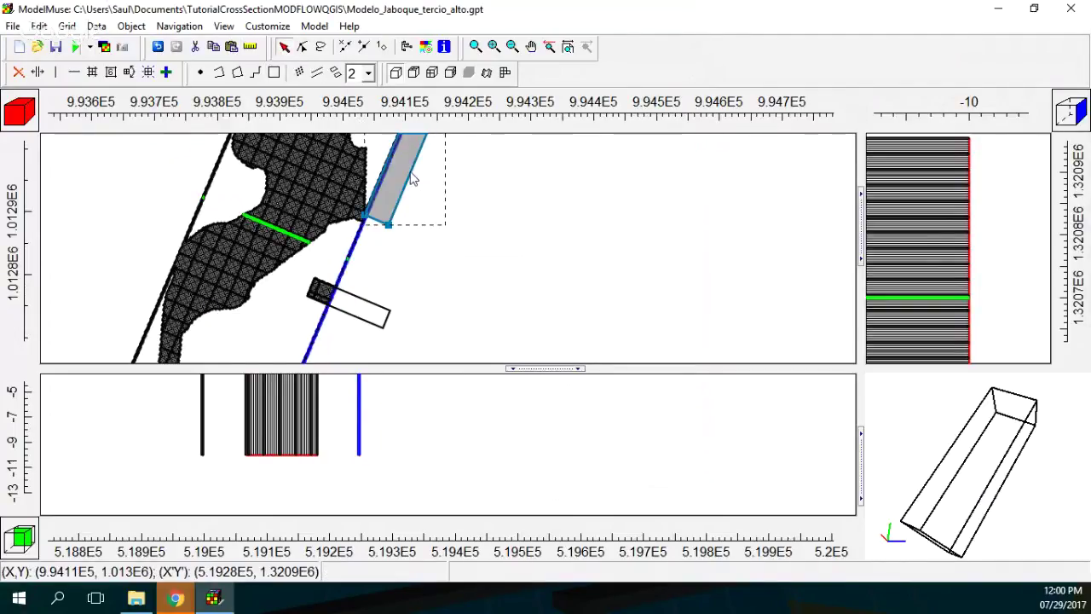
left_click(362, 303)
key("Delete")
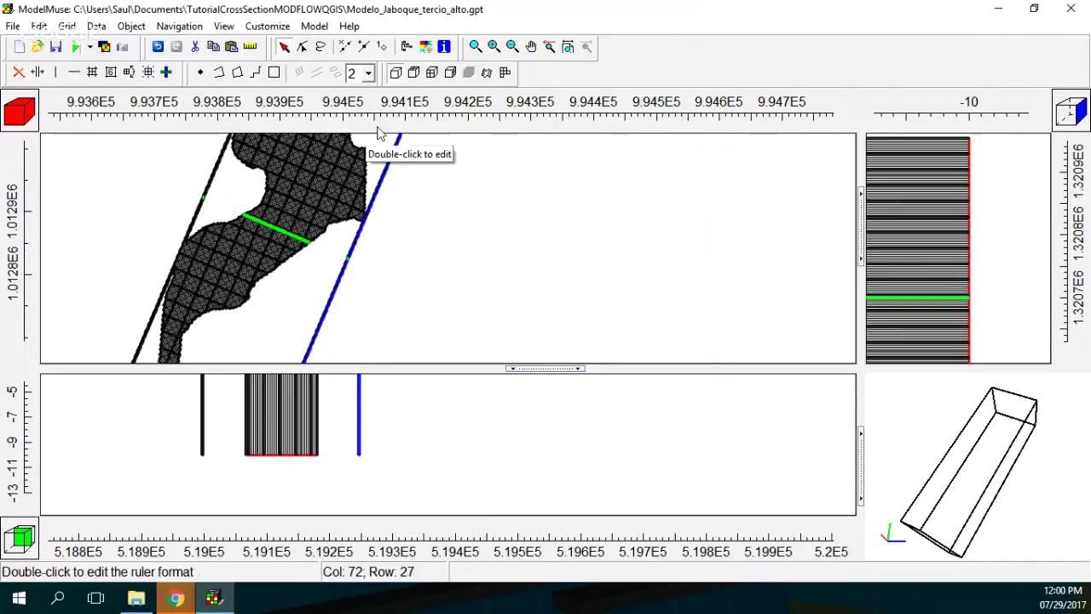
Step: Enlarge the top view of the grid by shrinking the front view to its minimum height
left_click_drag(544, 371, 545, 468)
scroll(356, 274, "up", 2)
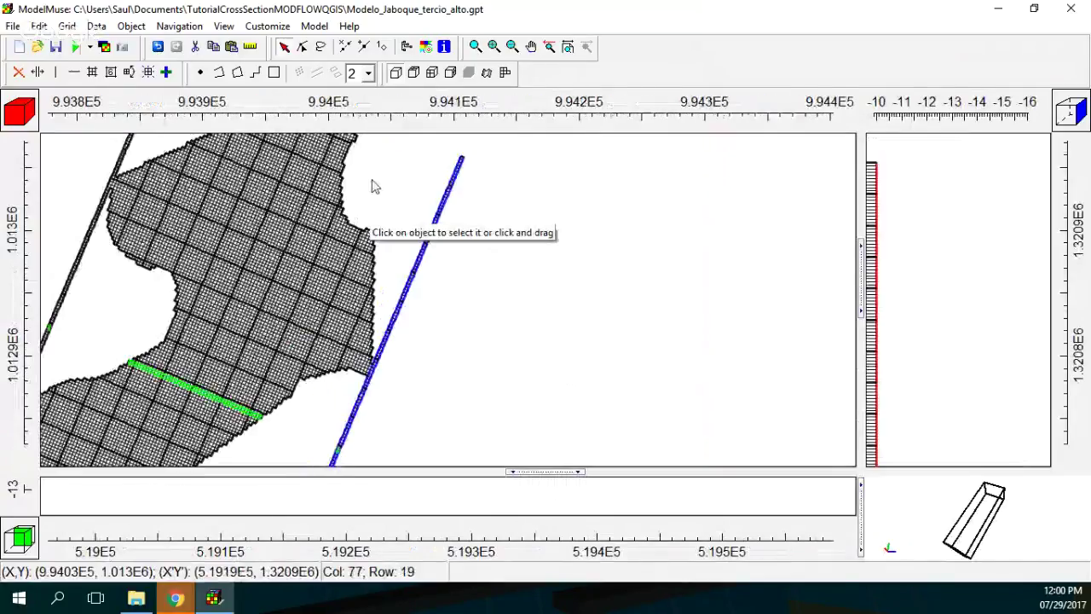
left_click(273, 72)
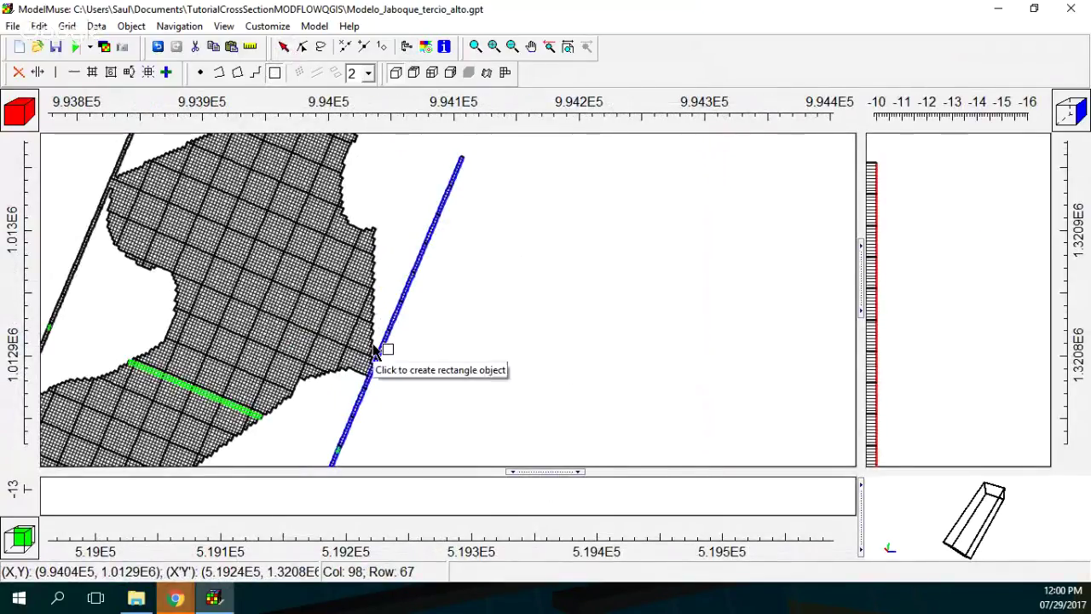
scroll(373, 346, "up", 2)
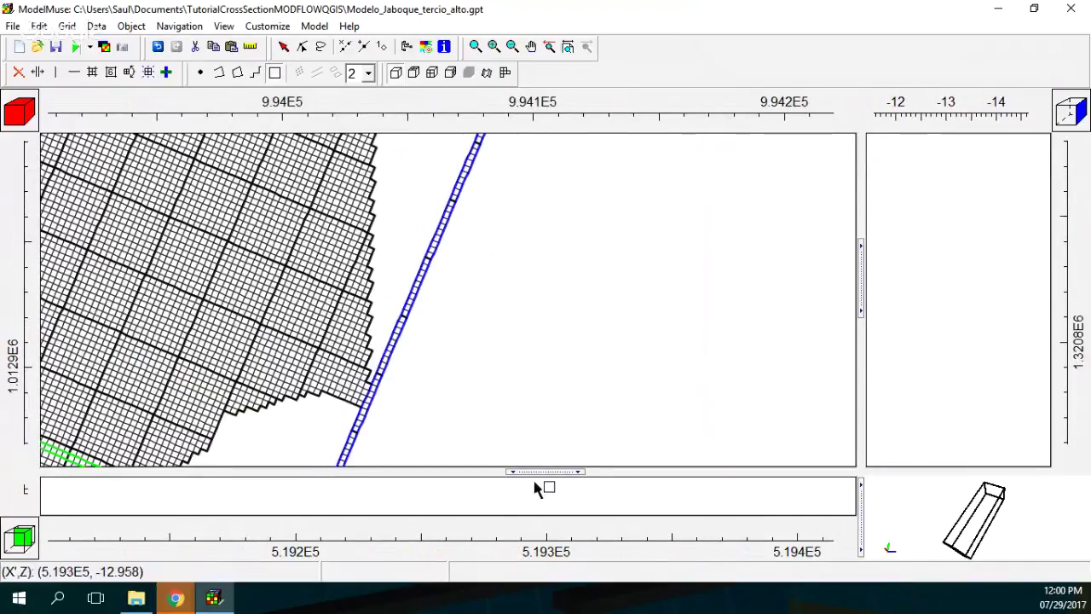
left_click_drag(538, 473, 544, 578)
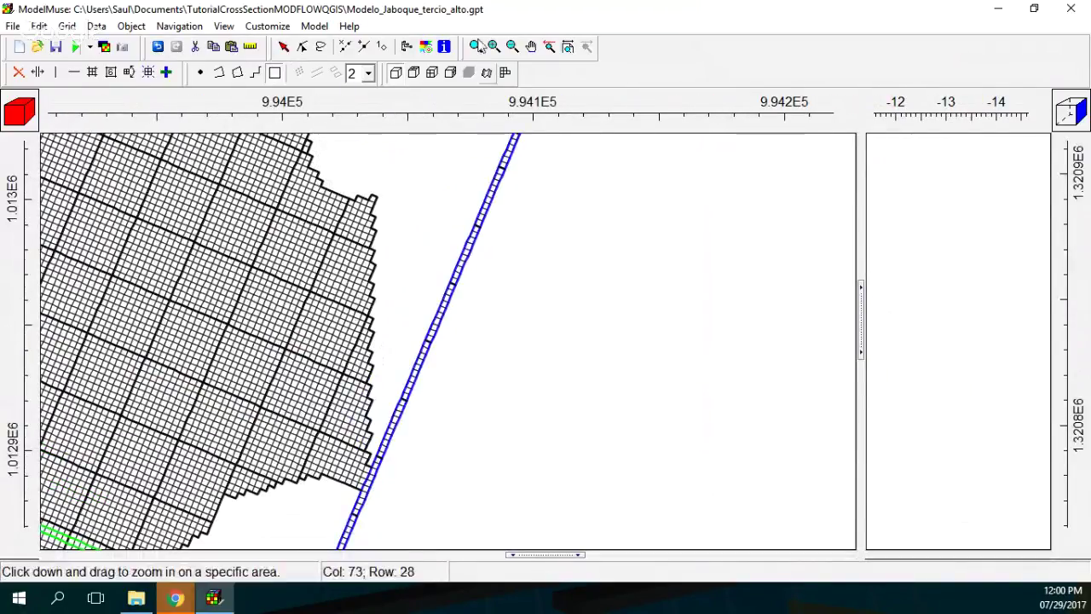
Step: Draw a rectangle object of about 405 in perimeter and 2621 in area around the upper part of the blue edge column
left_click(530, 47)
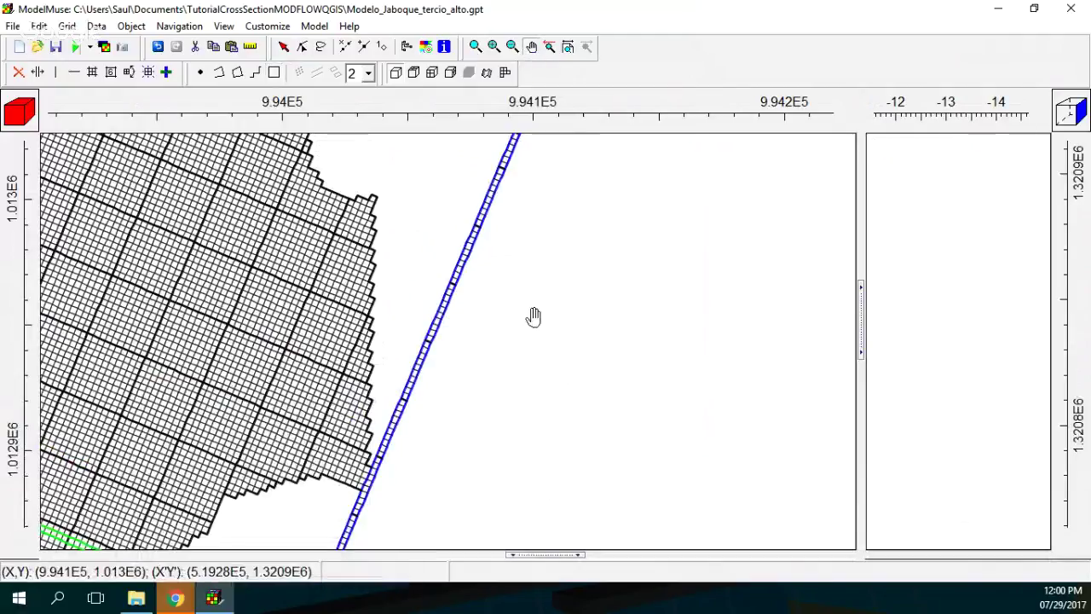
left_click_drag(532, 313, 500, 341)
scroll(502, 352, "down", 2)
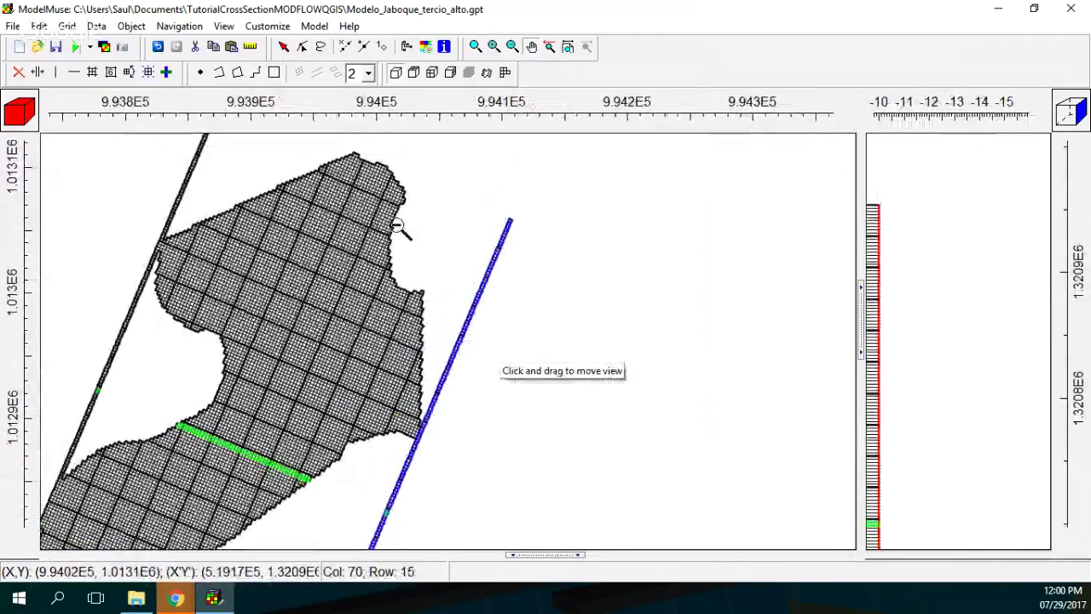
left_click_drag(411, 192, 385, 183)
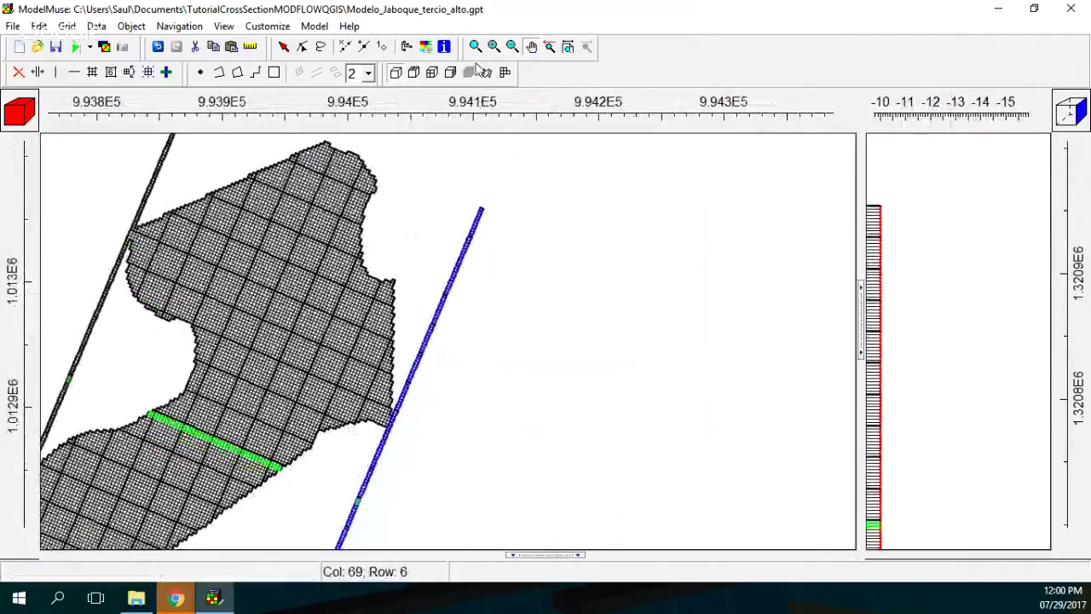
left_click(476, 47)
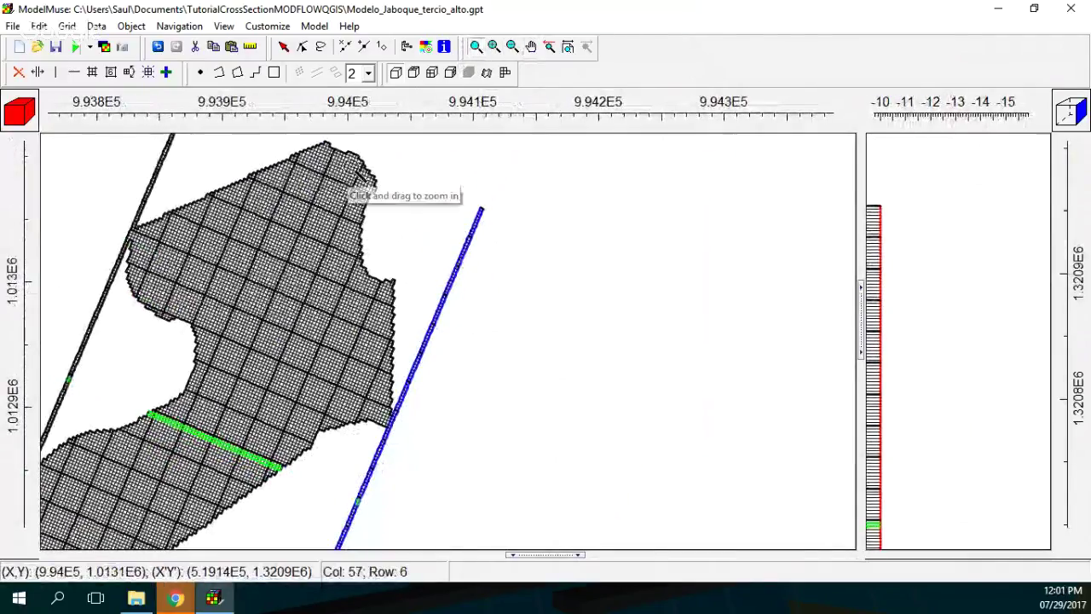
left_click_drag(352, 173, 540, 432)
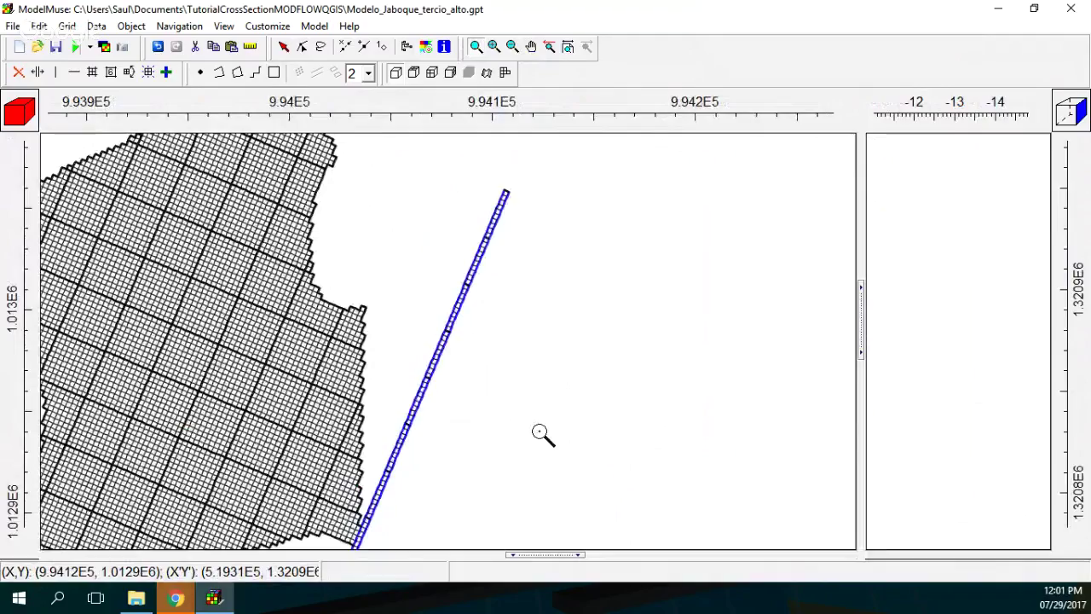
left_click(273, 72)
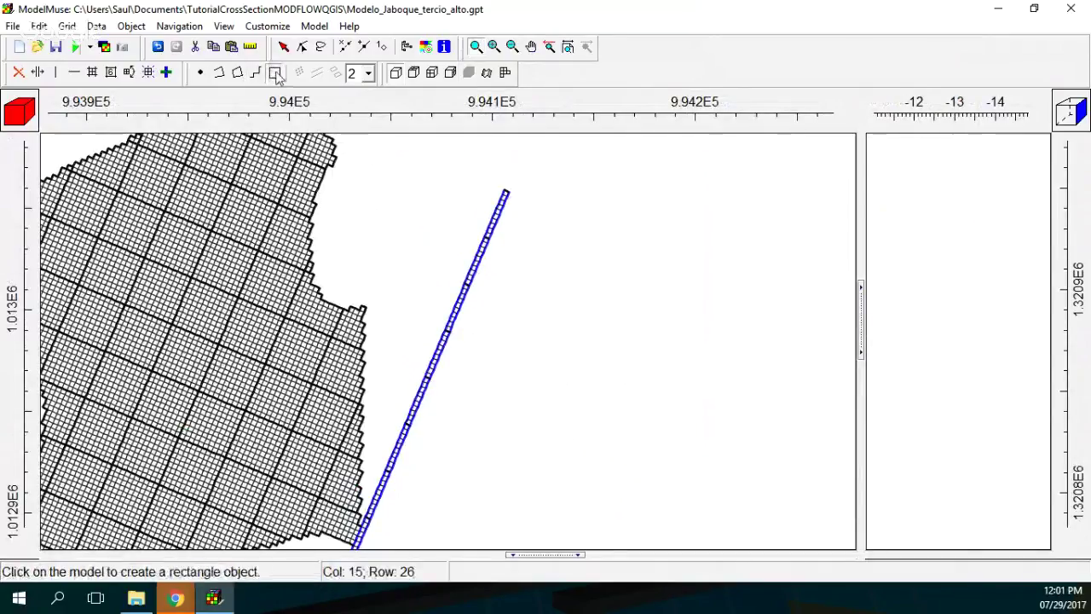
left_click(358, 521)
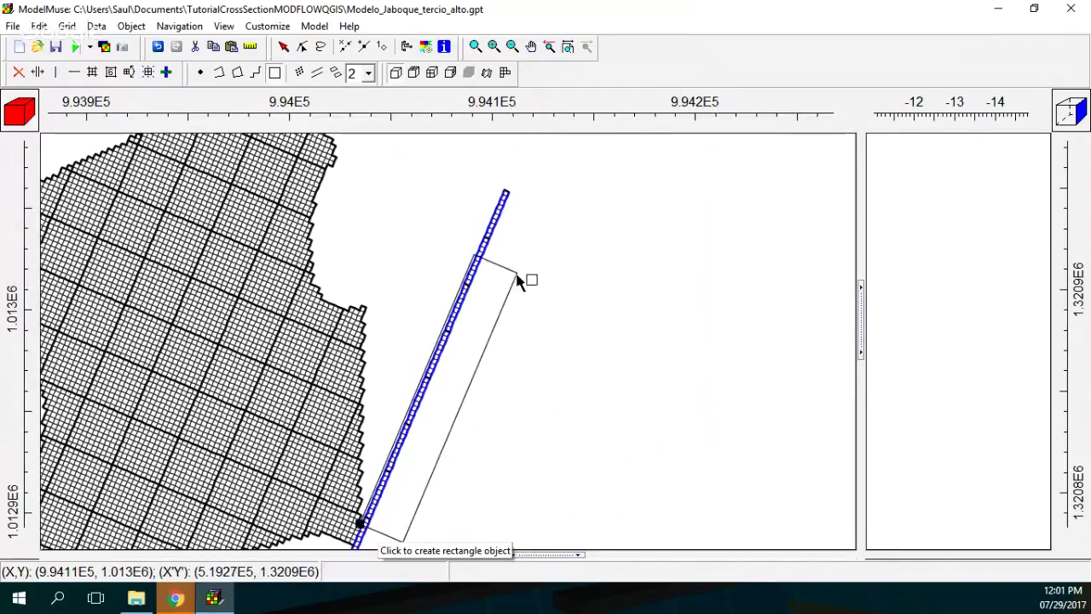
left_click(538, 190)
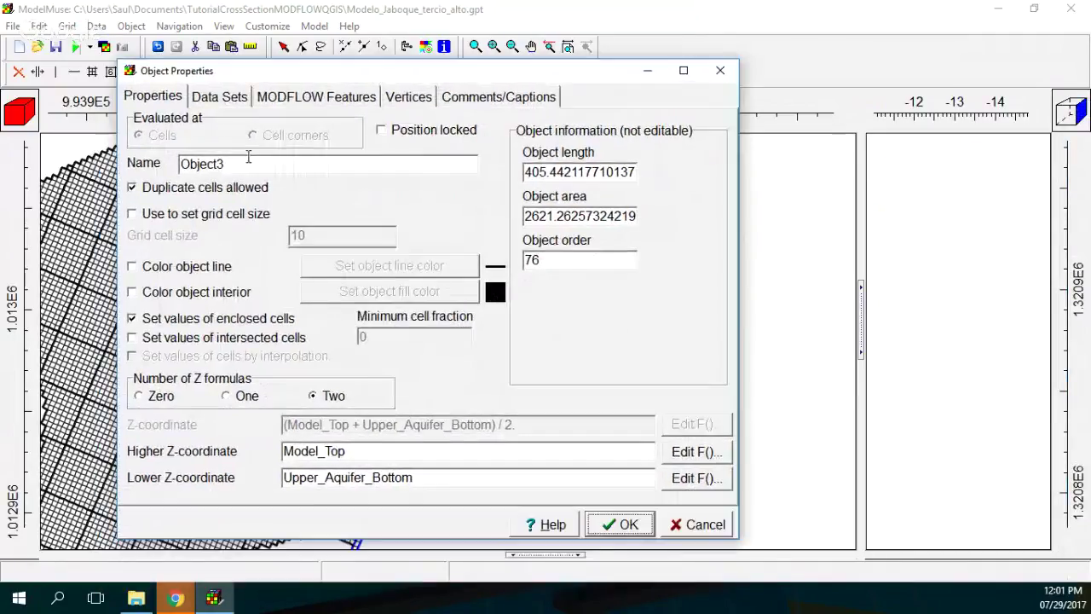
Step: Name the new rectangle object Deactivate1 and give it a blue outline
double_click(248, 157)
type("Deactiv")
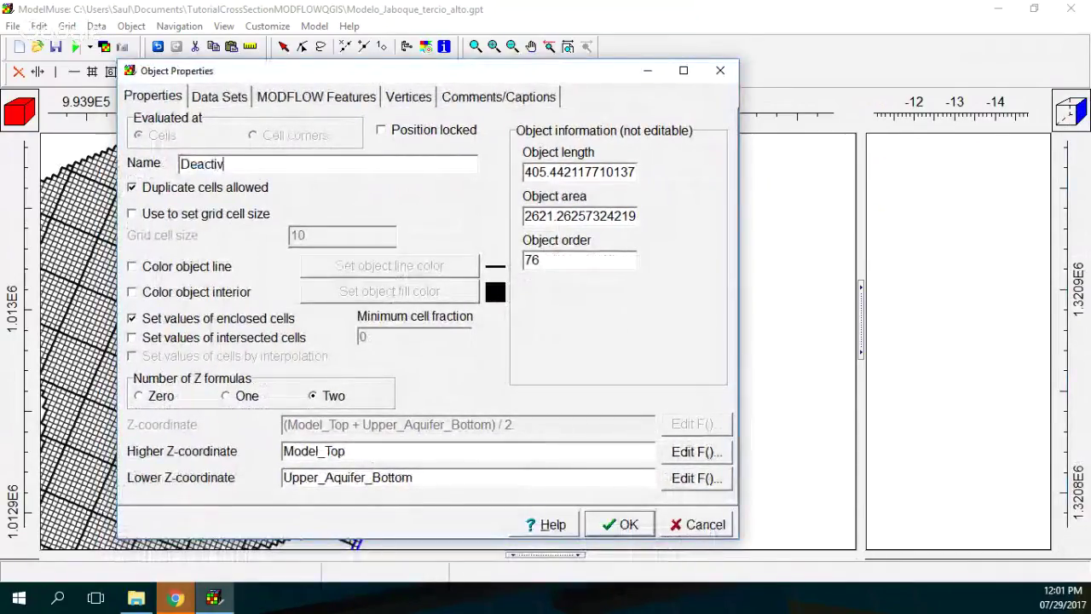
type("ate1")
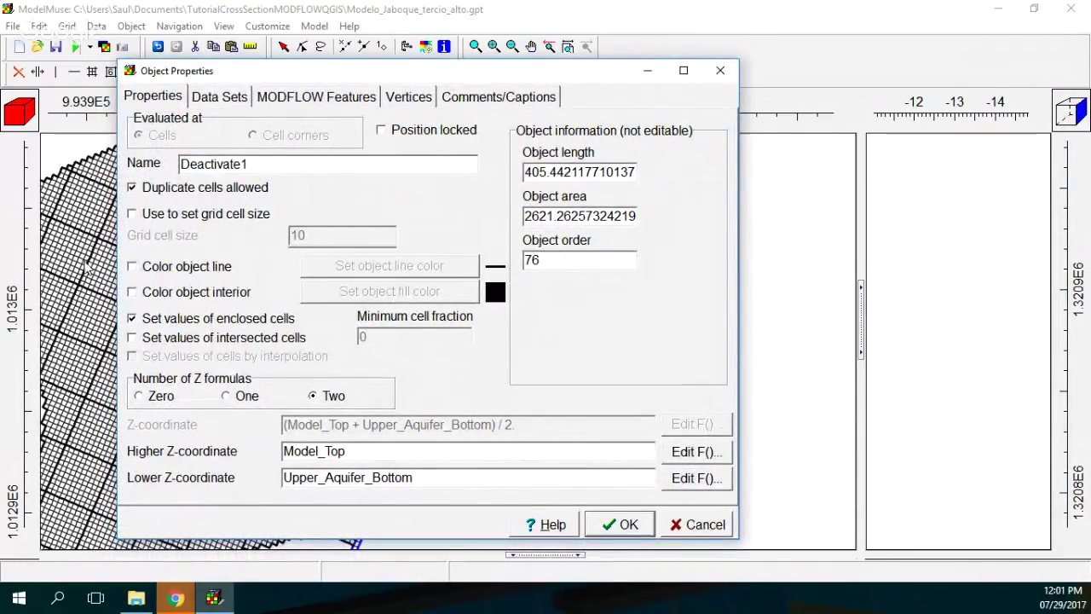
left_click(203, 269)
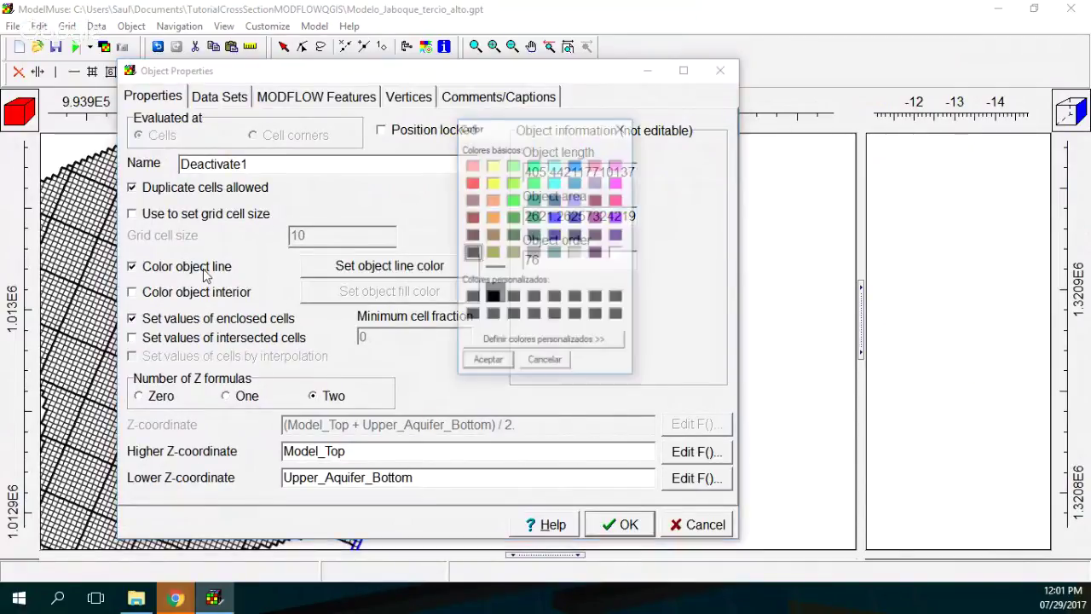
left_click(576, 183)
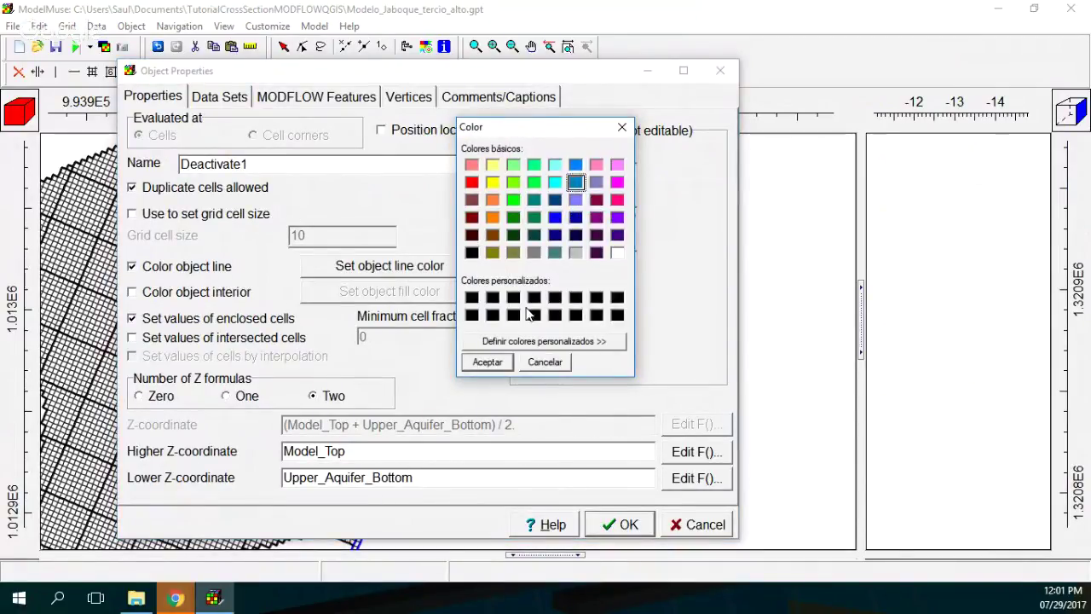
left_click(484, 363)
Step: Assign the Active data set to Deactivate1 with the formula False and apply the object properties
left_click(224, 98)
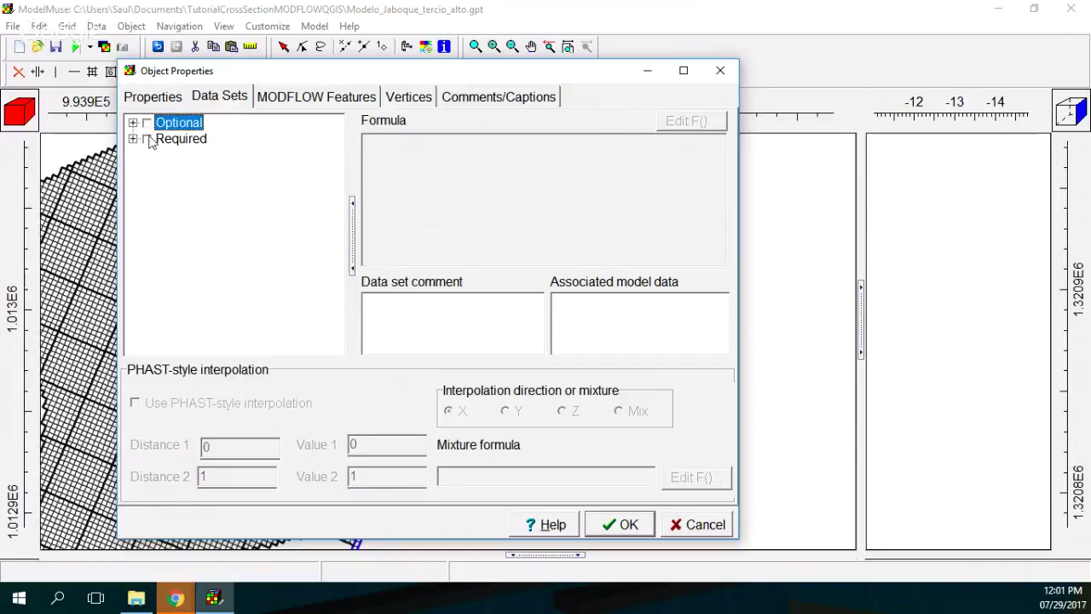
left_click(133, 139)
left_click(149, 155)
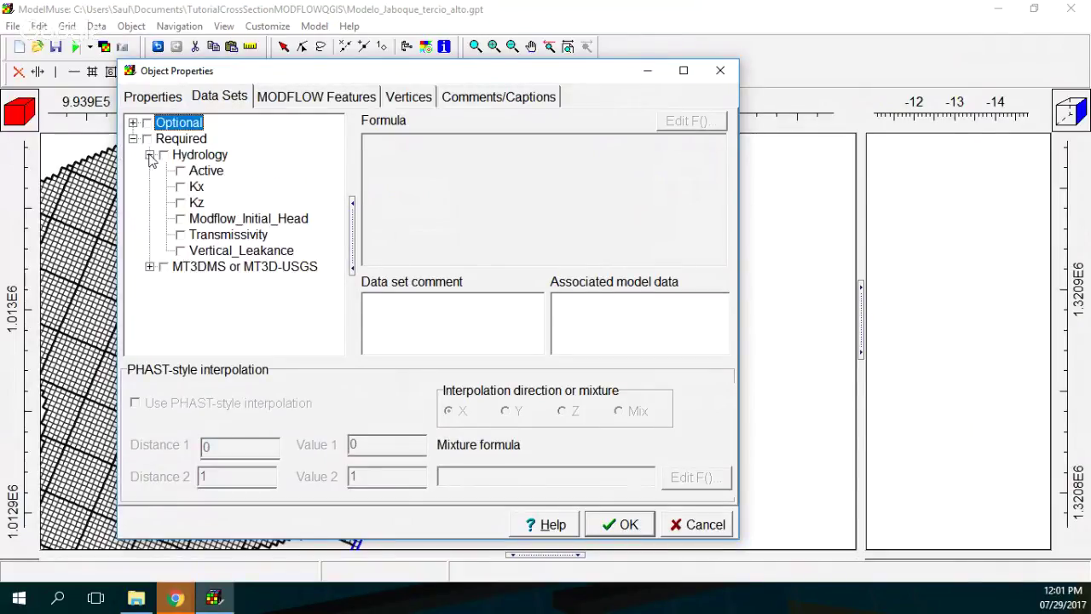
left_click(180, 171)
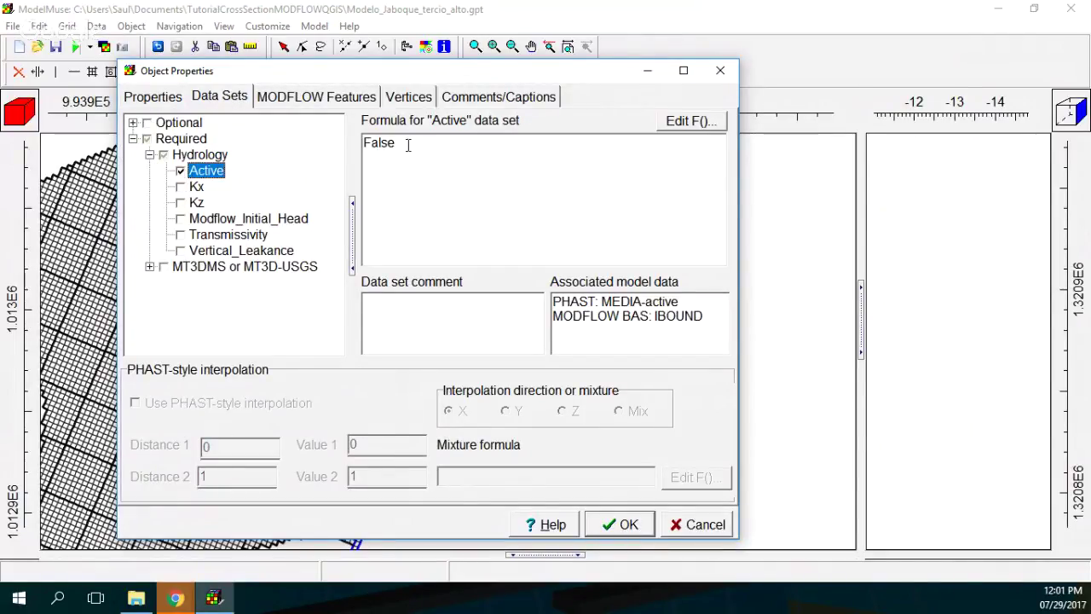
left_click(629, 525)
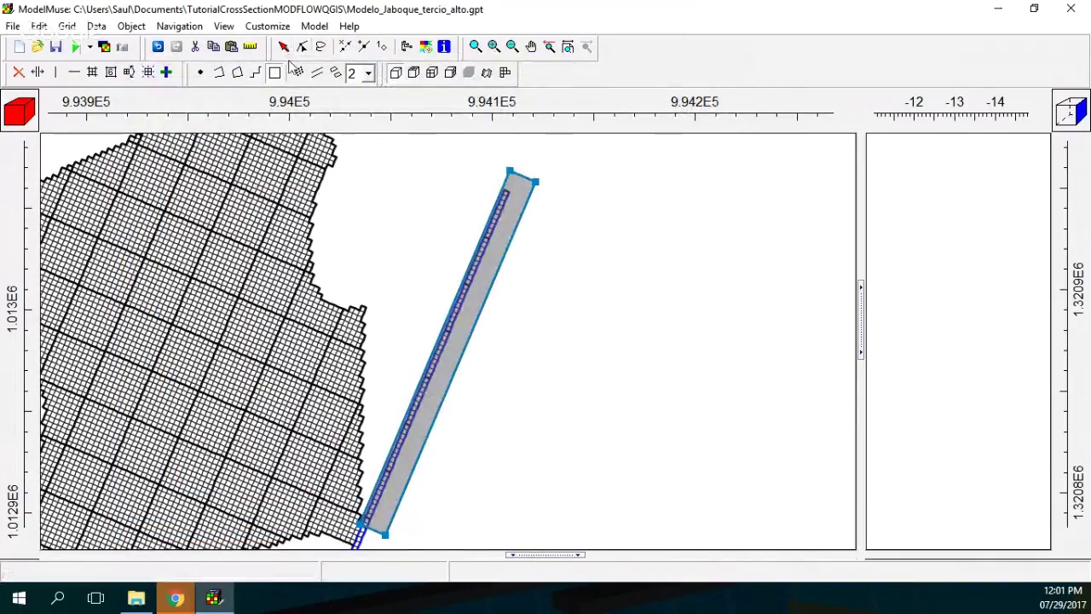
Step: Move Deactivate1 so it fully covers the blue edge column, and switch the grid display to the active edge and back to active cells
left_click(284, 46)
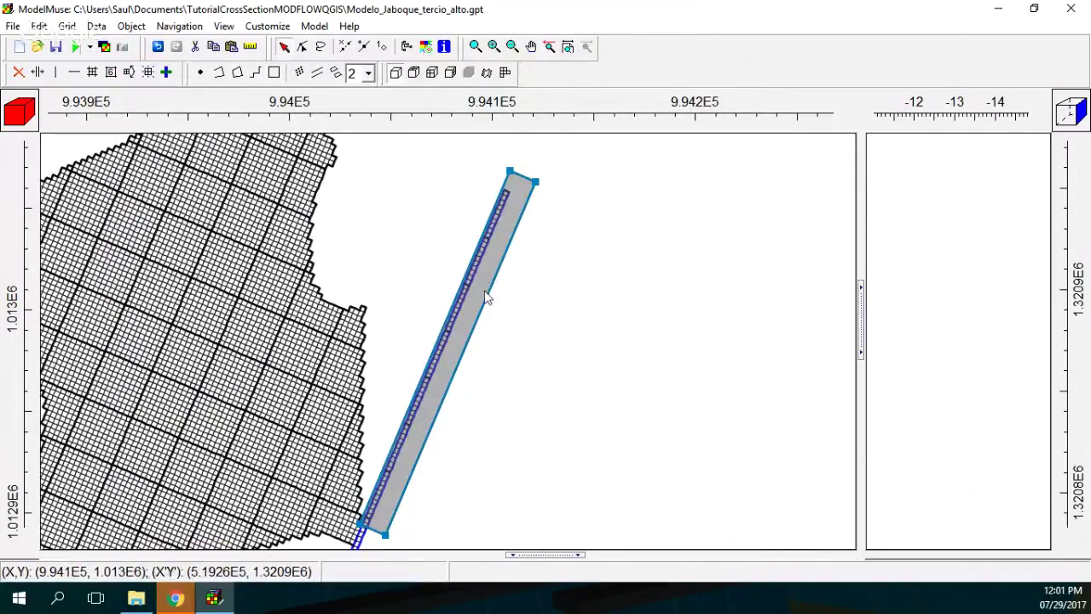
left_click_drag(486, 297, 474, 282)
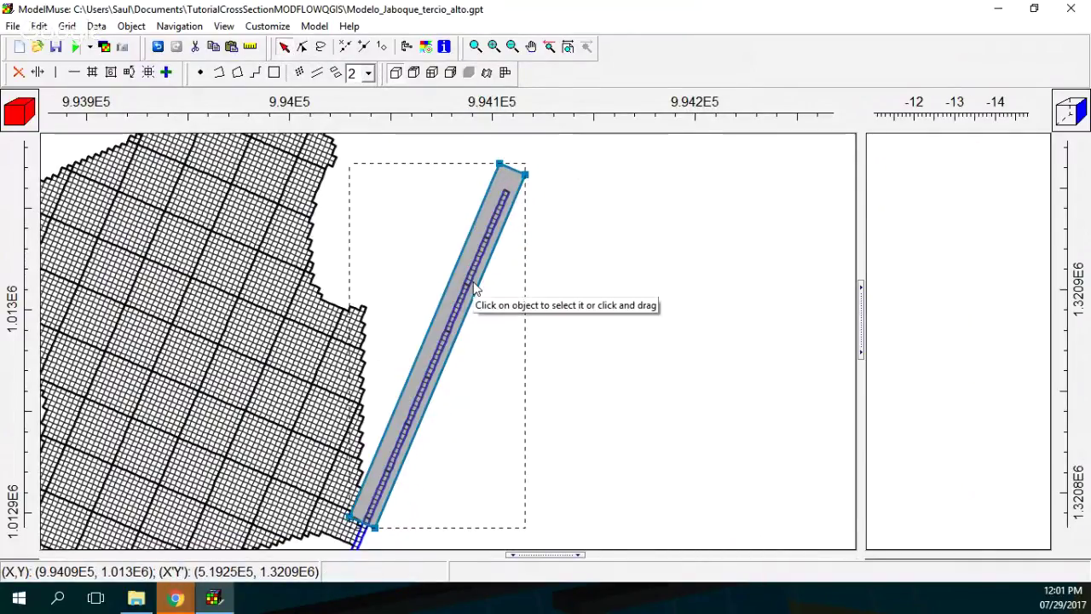
left_click(506, 73)
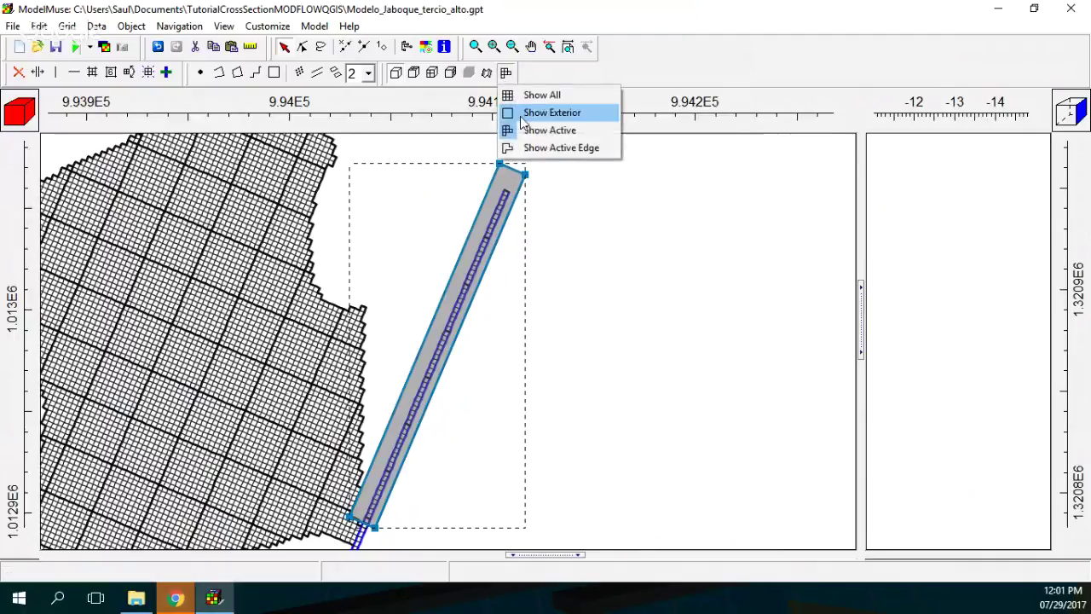
left_click(525, 149)
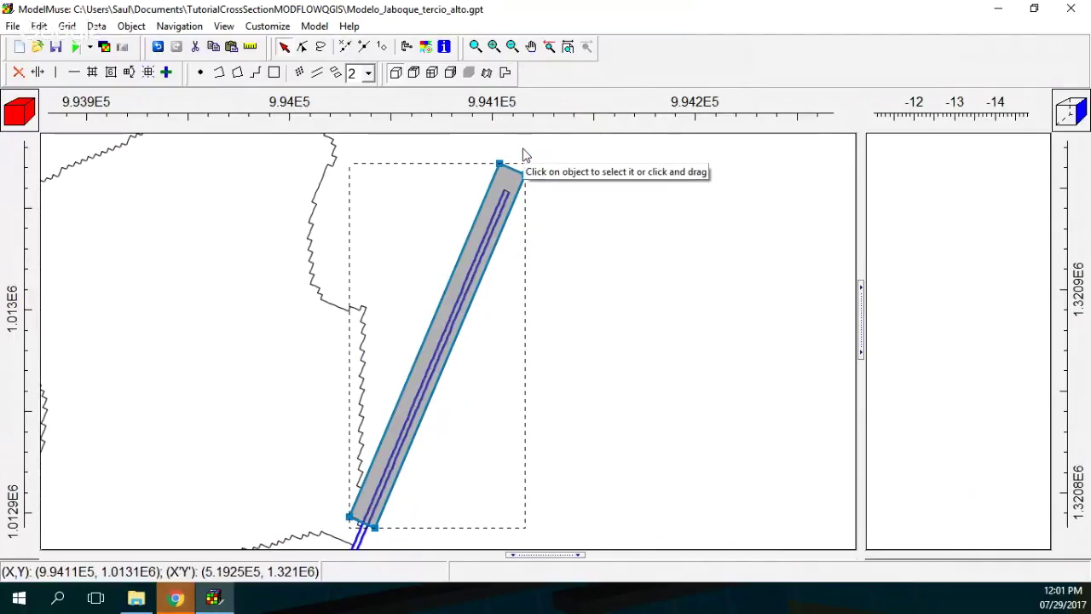
left_click(506, 74)
left_click(519, 129)
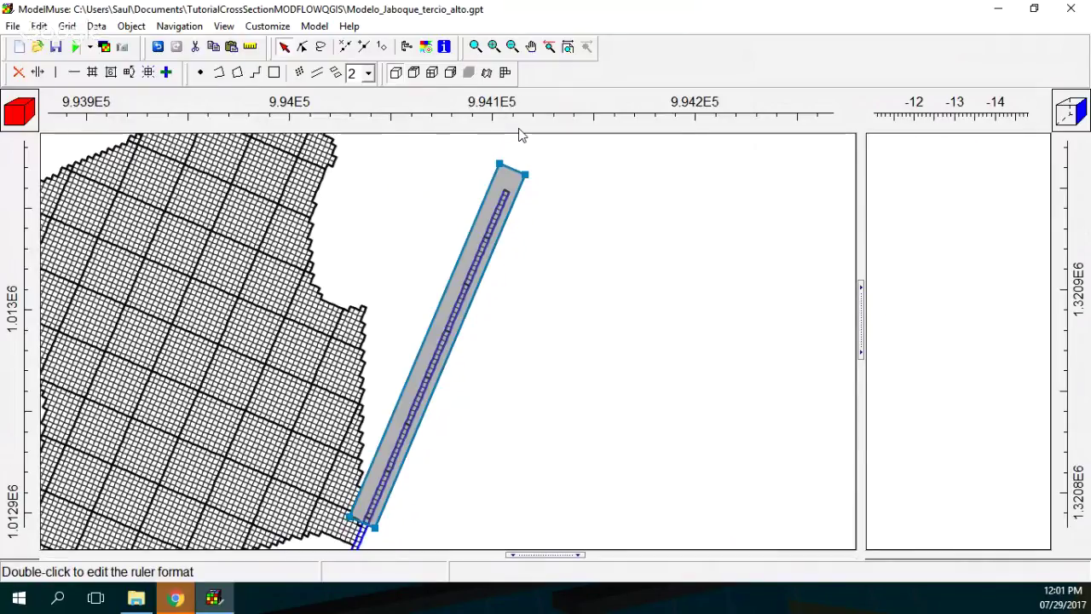
Step: Try the formula True for the Active data set of Deactivate1
left_click(504, 175)
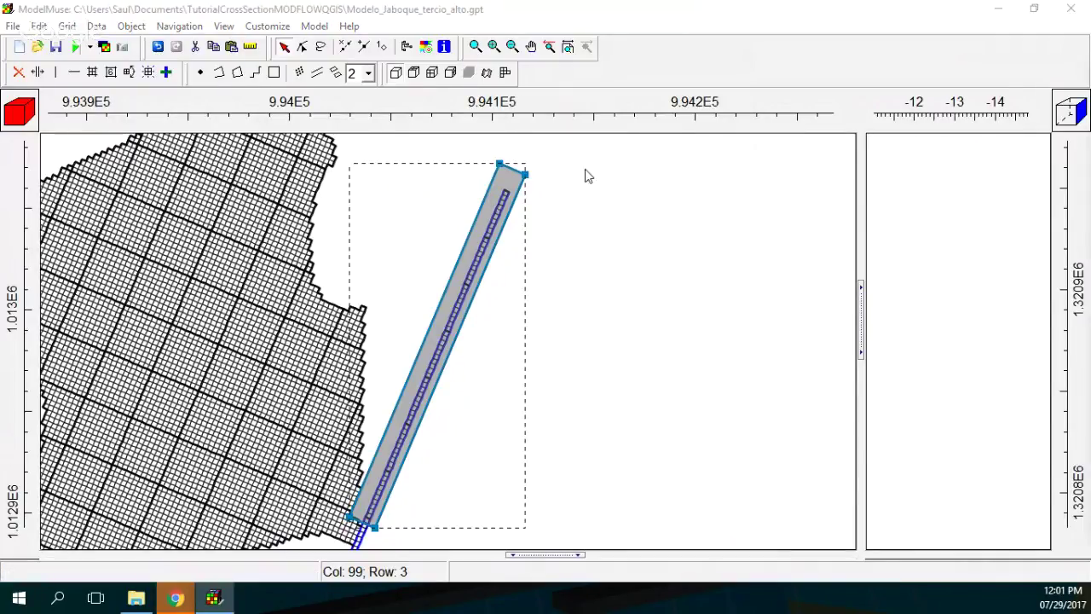
double_click(507, 179)
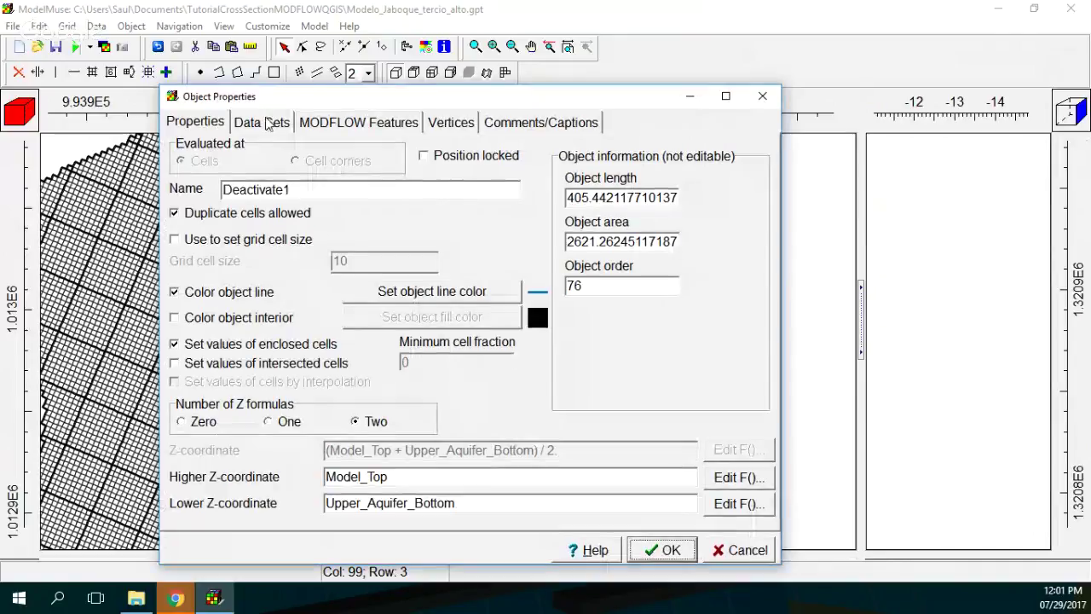
left_click(269, 125)
left_click_drag(451, 170, 357, 171)
type("Tr")
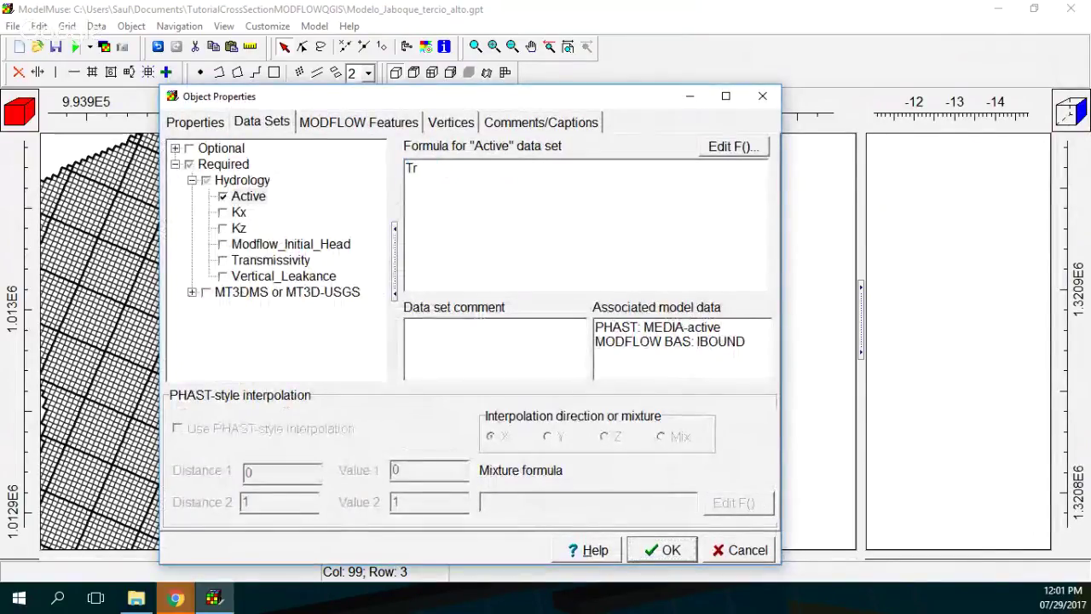
type("ue")
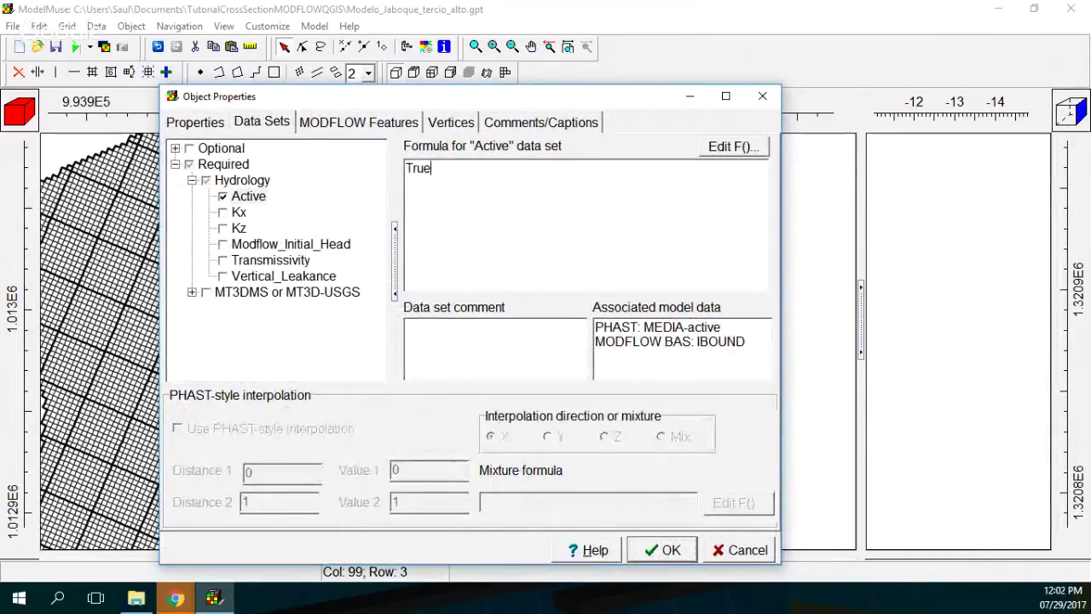
left_click(672, 549)
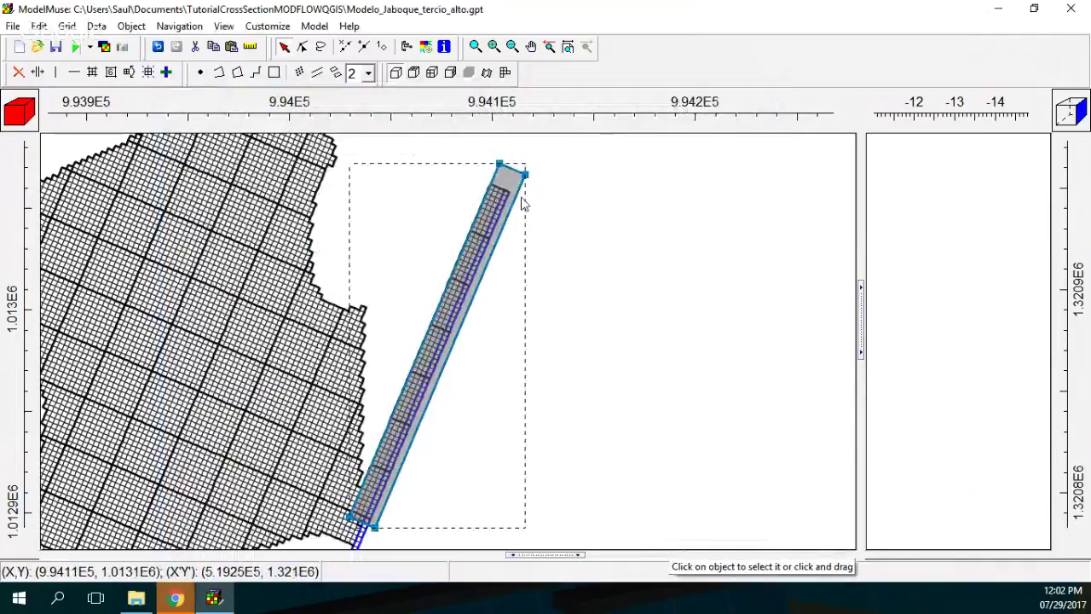
Step: Make the objects of the CHD Time-Variant Specified-Head package visible in the model view
left_click(426, 46)
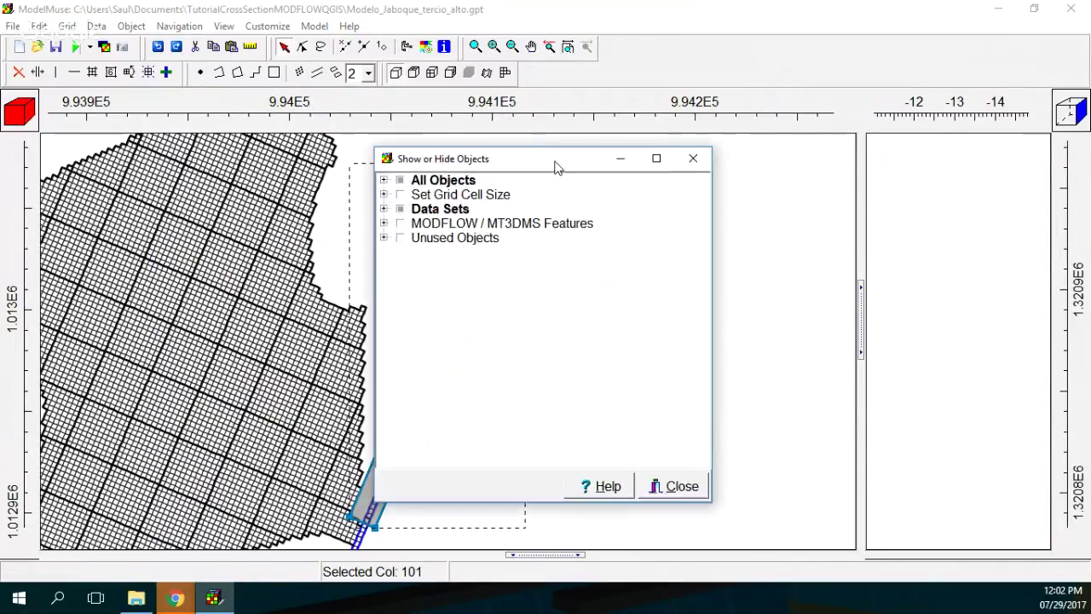
left_click_drag(555, 163, 847, 87)
left_click(674, 133)
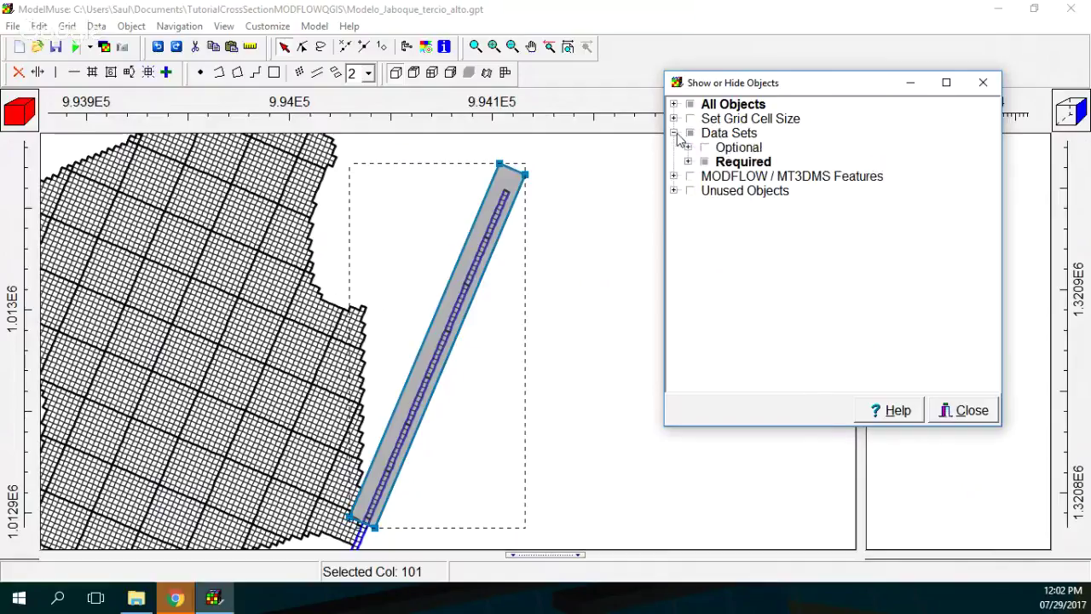
left_click(674, 133)
left_click(675, 147)
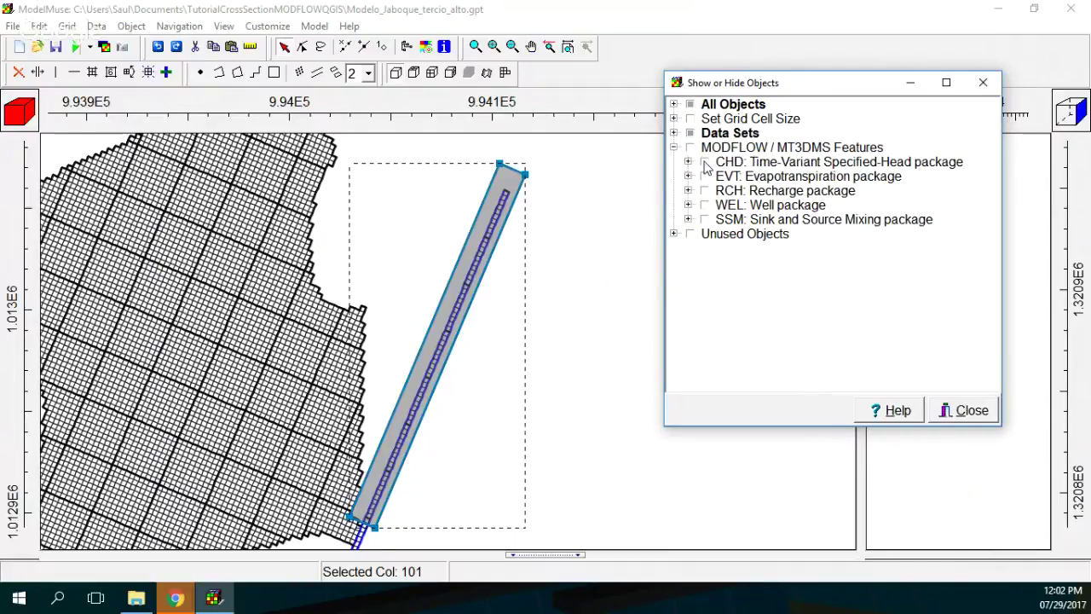
left_click(704, 162)
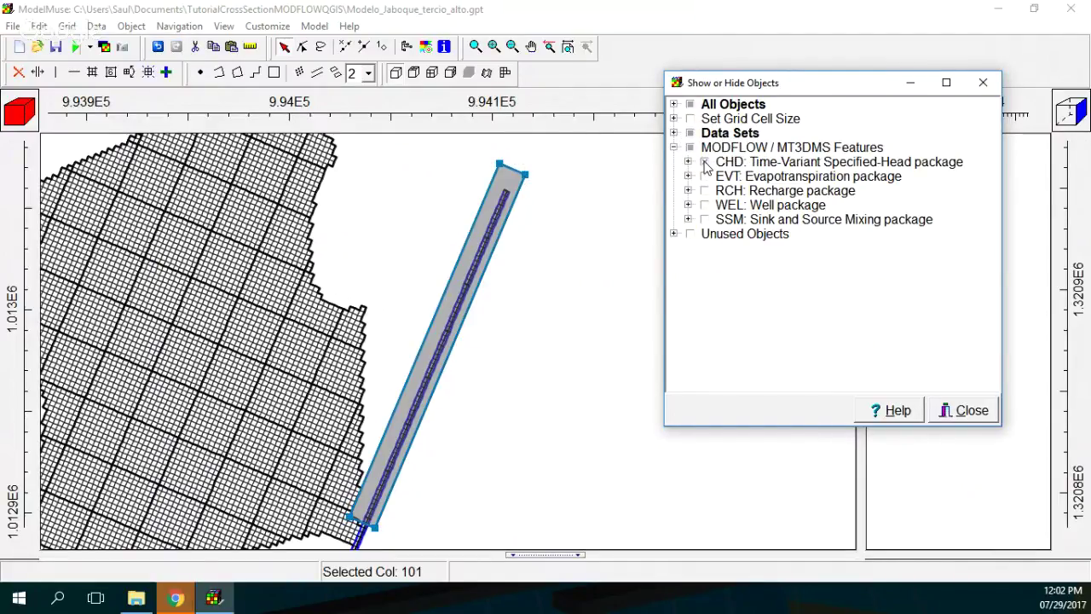
left_click(982, 83)
Step: Select the specified-head line running along the blue edge column, just below the lower end of Deactivate1
left_click(373, 531)
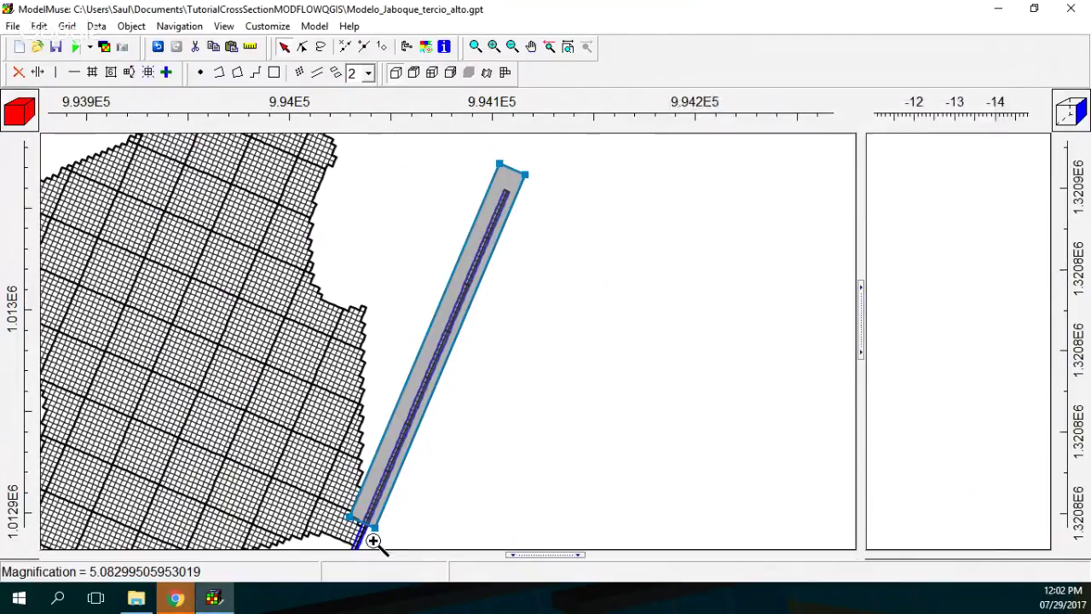
left_click(373, 532)
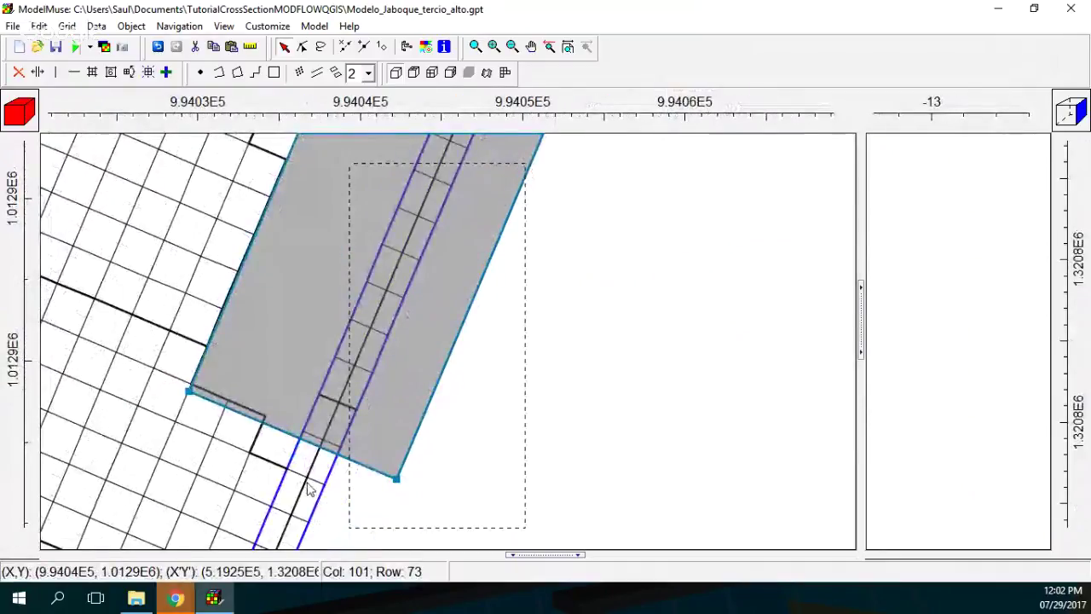
left_click(364, 49)
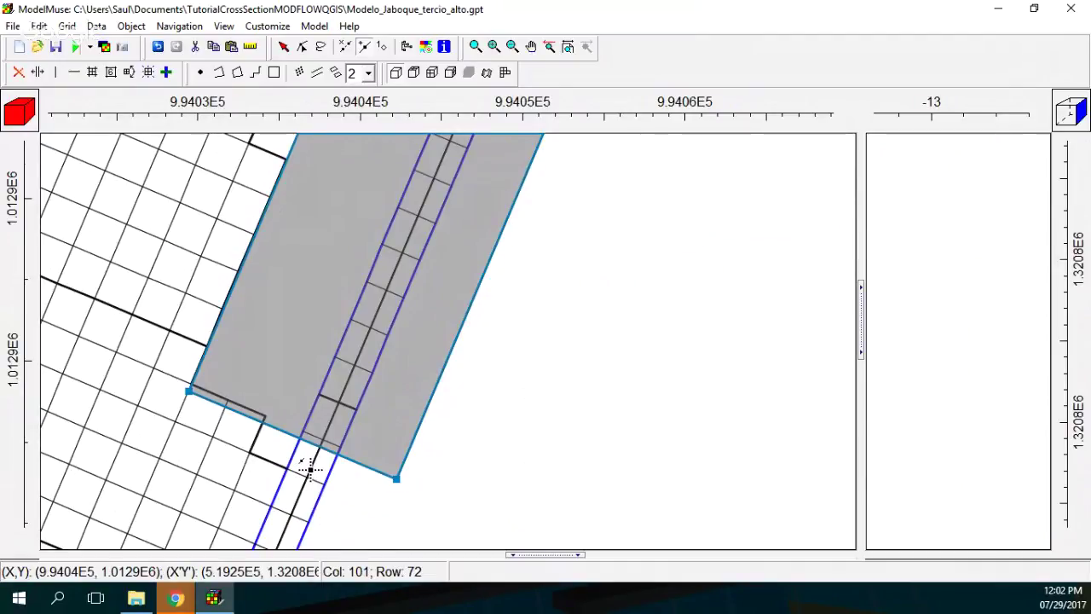
left_click(284, 46)
left_click(298, 510)
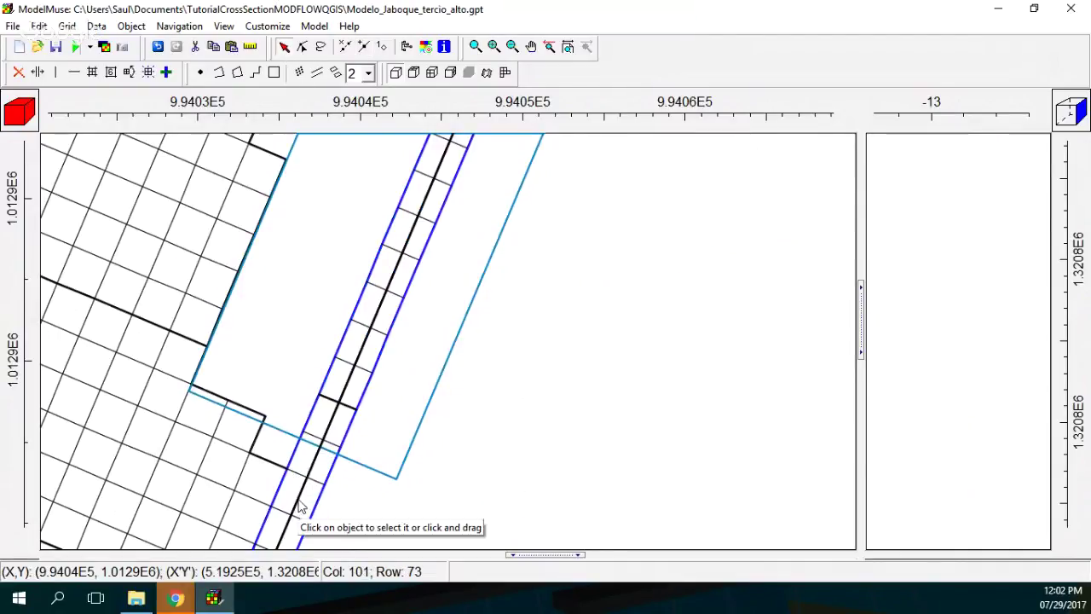
Step: Insert a vertex on the specified-head line just below Deactivate1, where the connected grid cells begin at column 101, row 73
scroll(303, 505, "down", 1)
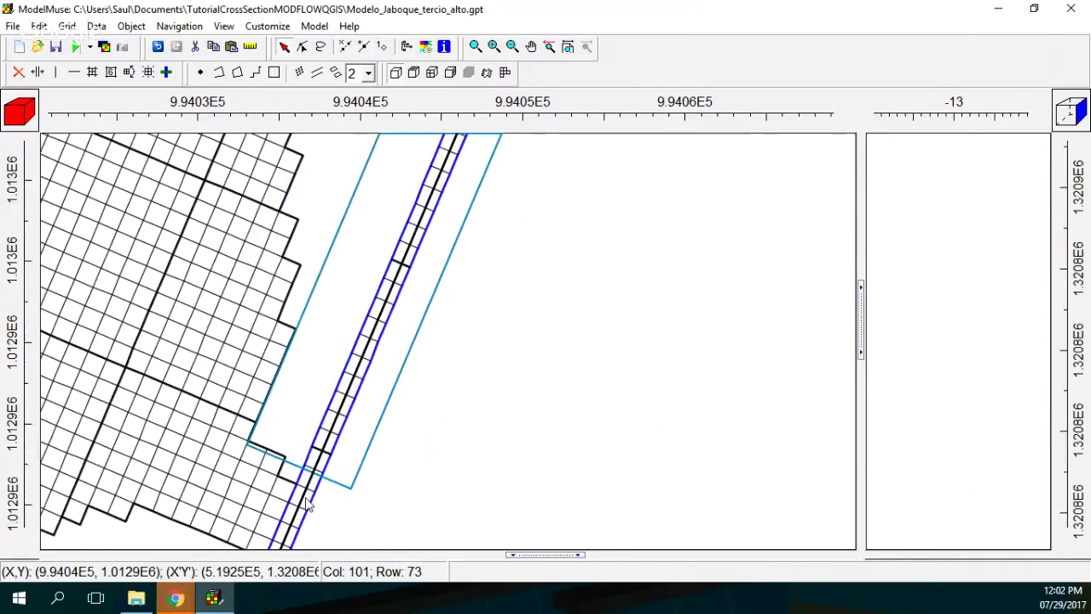
scroll(308, 505, "down", 1)
scroll(294, 504, "down", 2)
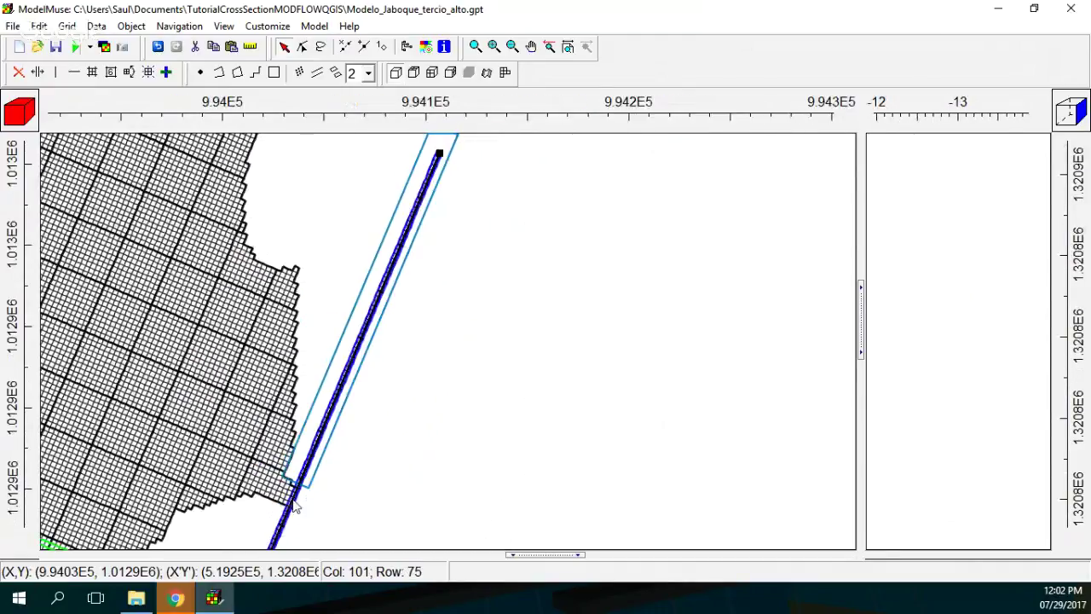
scroll(294, 505, "up", 3)
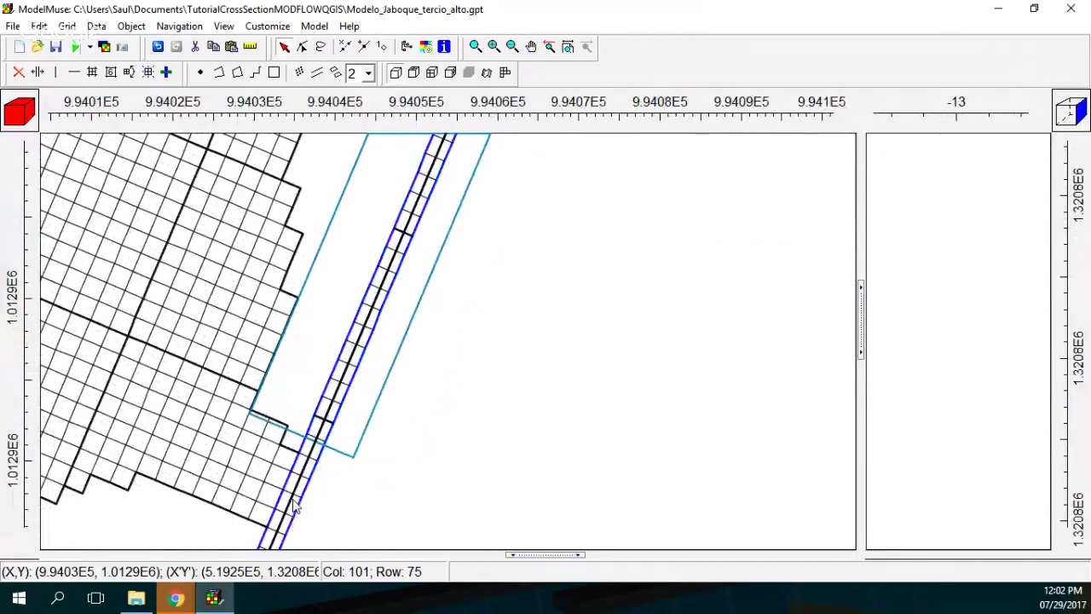
scroll(294, 504, "up", 1)
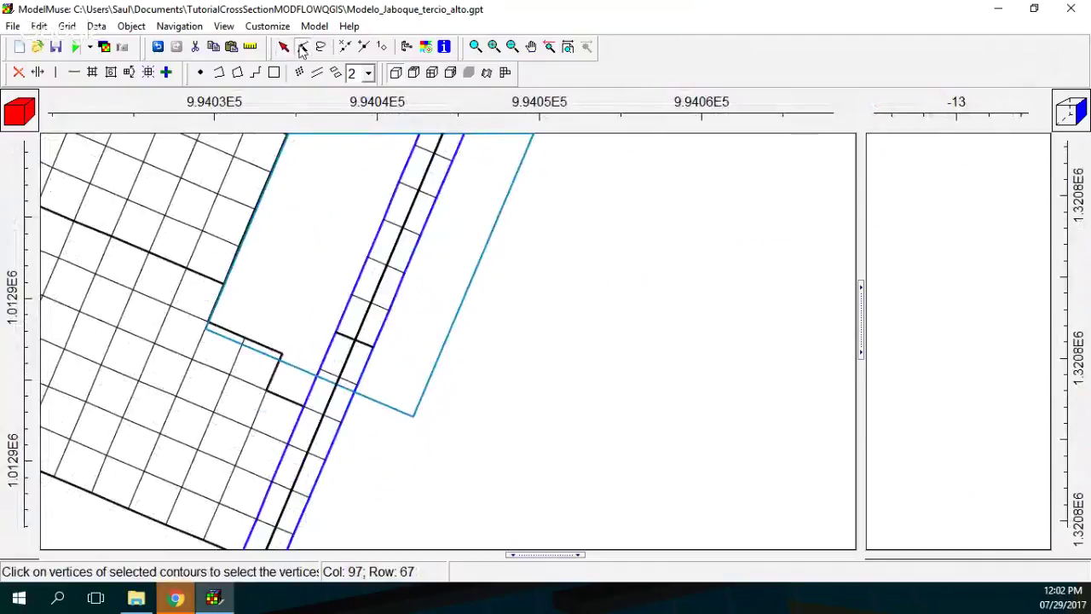
left_click(303, 47)
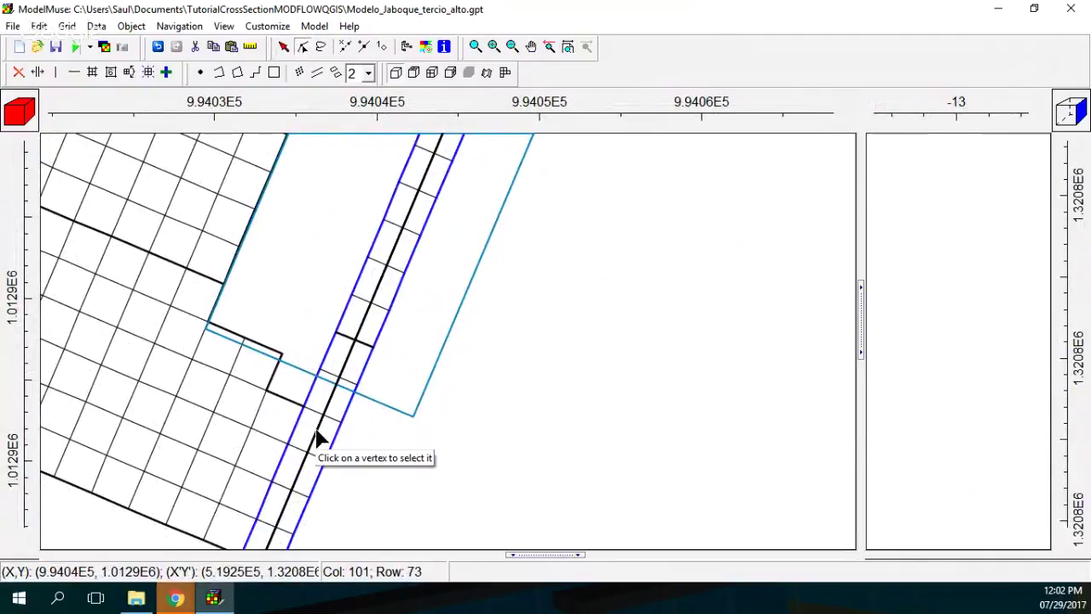
left_click(363, 46)
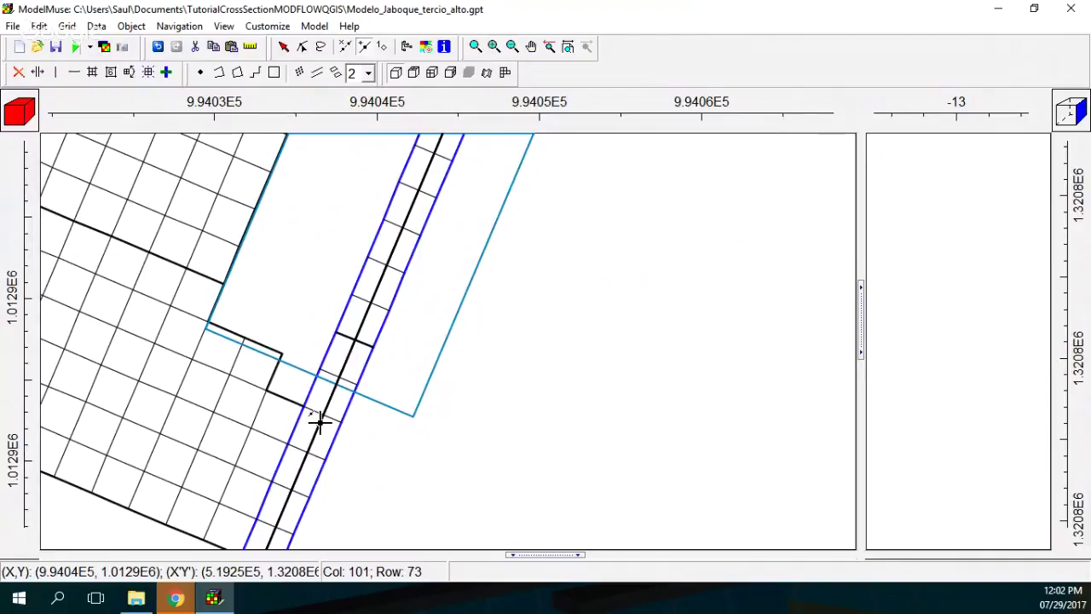
left_click(318, 422)
Step: Insert a second vertex on the specified-head line where the grid's lower boundary meets the blue edge column
left_click(531, 46)
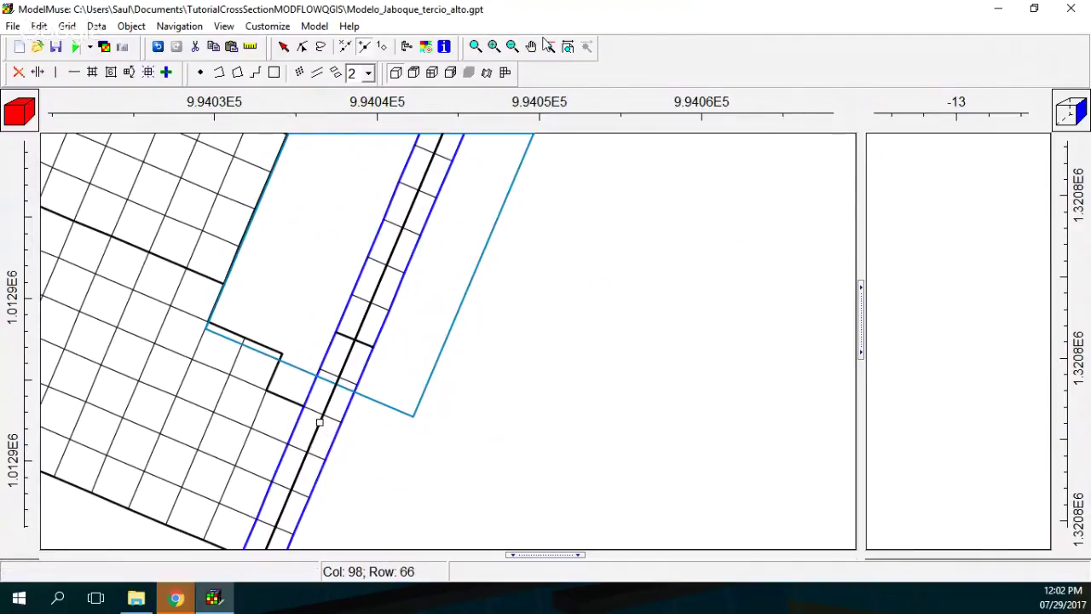
left_click_drag(491, 339, 597, 148)
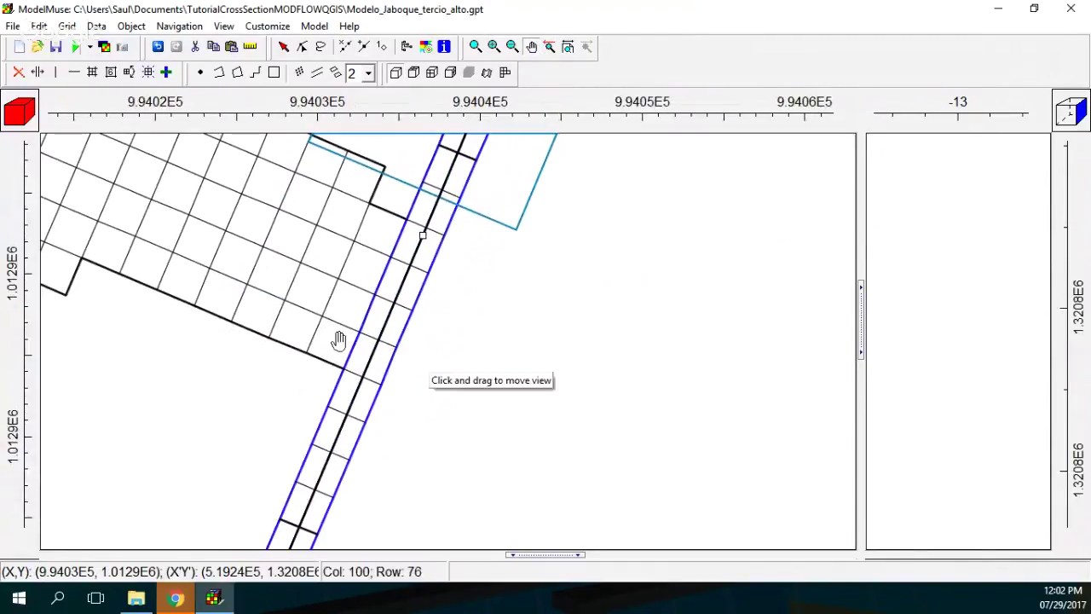
left_click(364, 51)
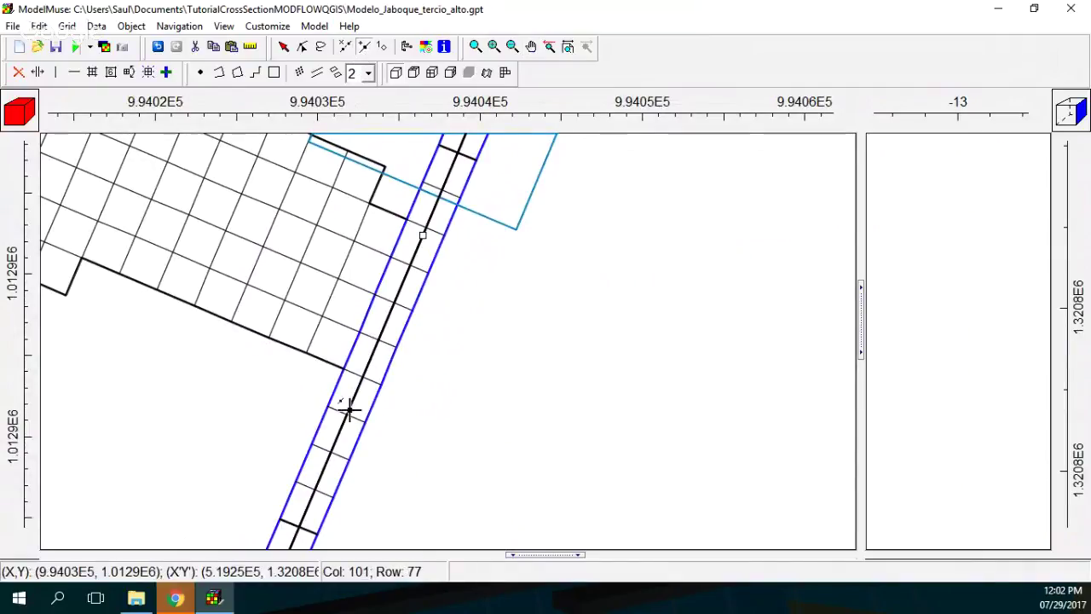
left_click(364, 367)
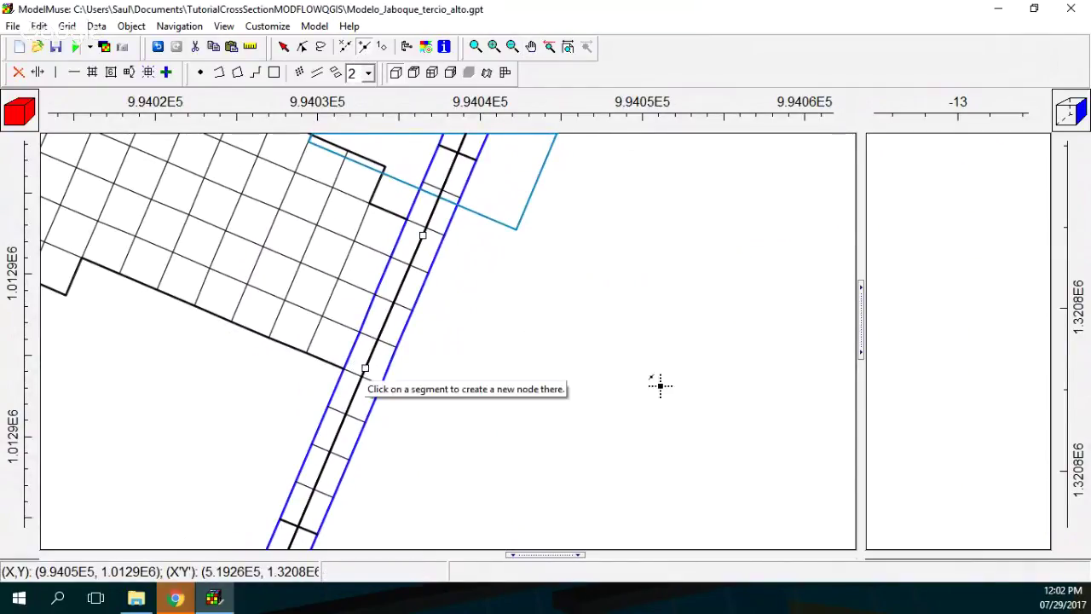
Step: Trim the specified-head line above the upper inserted vertex by deleting its upper end vertex inside Deactivate1
scroll(551, 267, "down", 3)
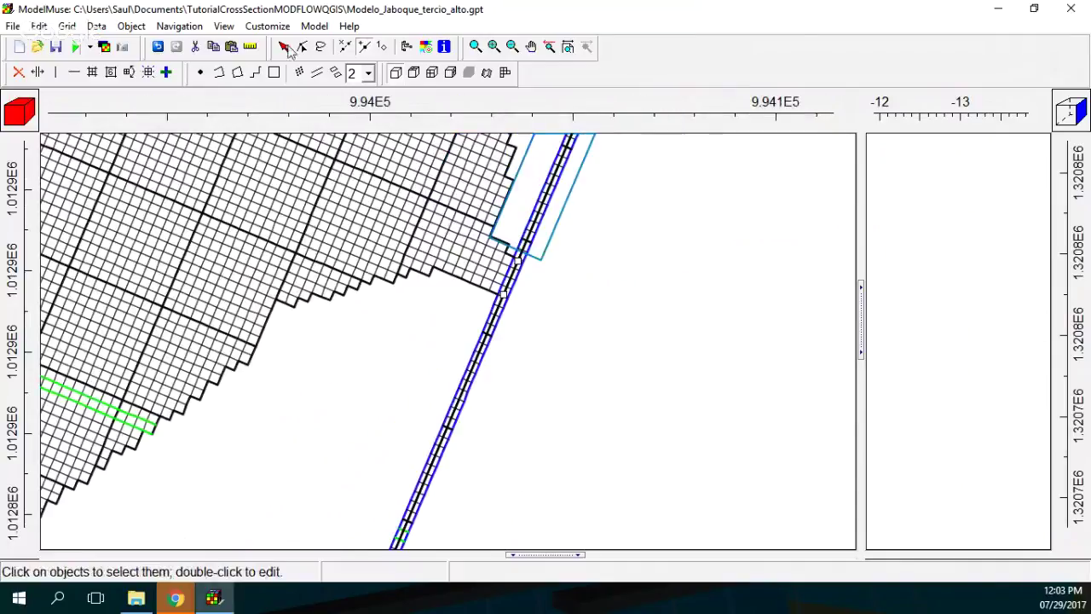
left_click(531, 46)
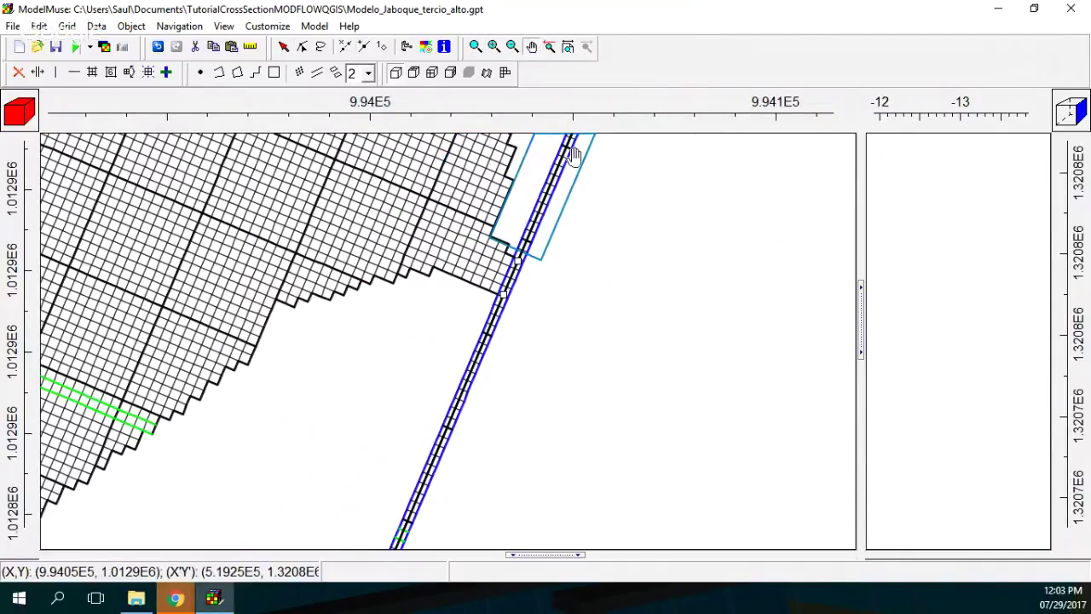
left_click_drag(591, 186, 406, 585)
scroll(458, 360, "up", 2)
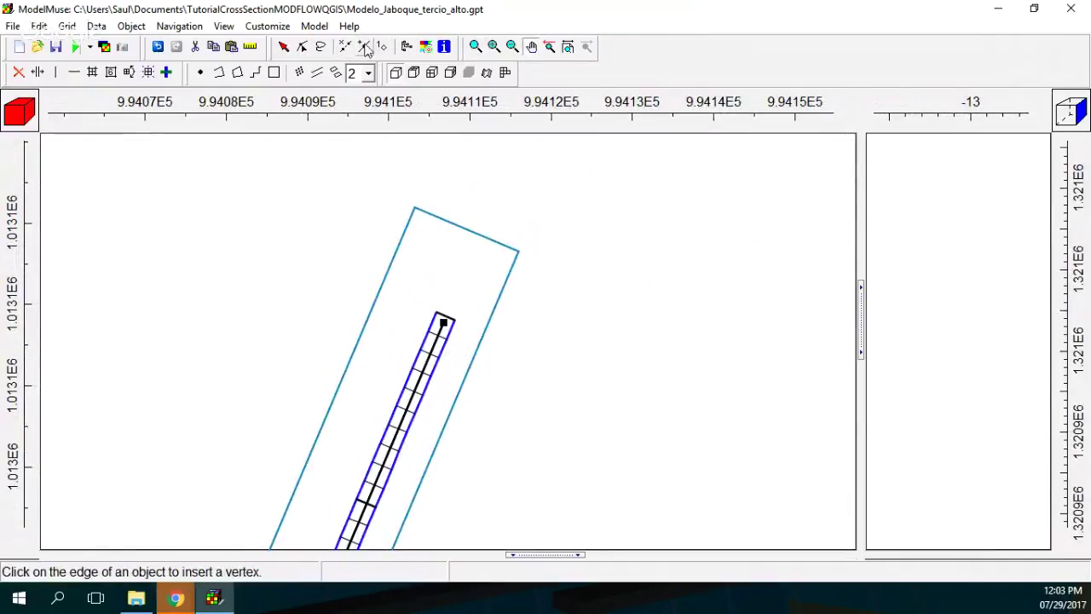
left_click(303, 46)
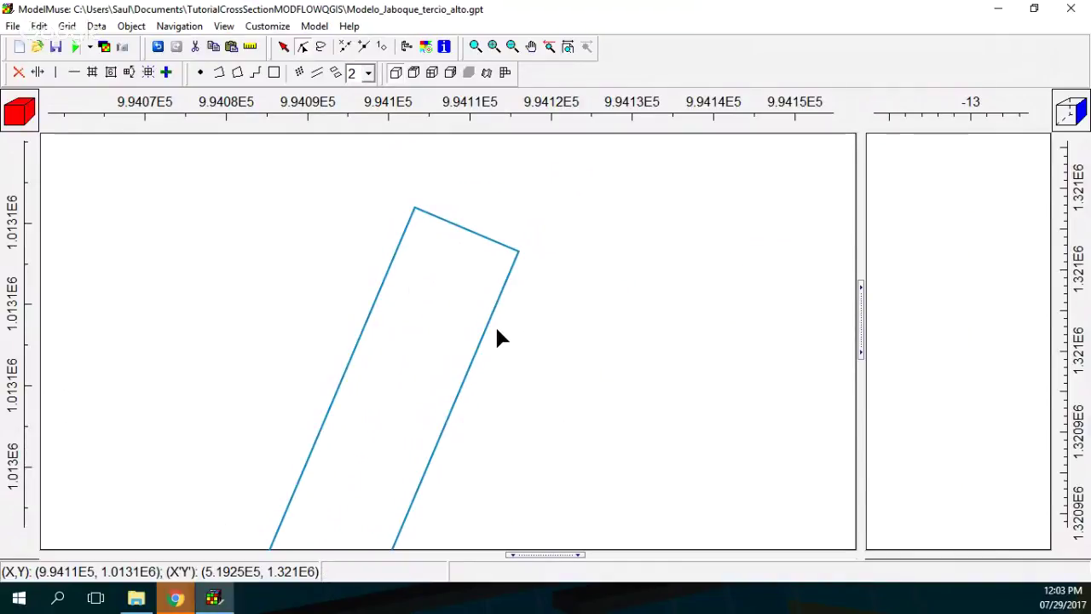
Step: Trim the specified-head line below the lower inserted vertex by deleting its far lower end vertex, near the grid's southern tip
scroll(481, 426, "down", 3)
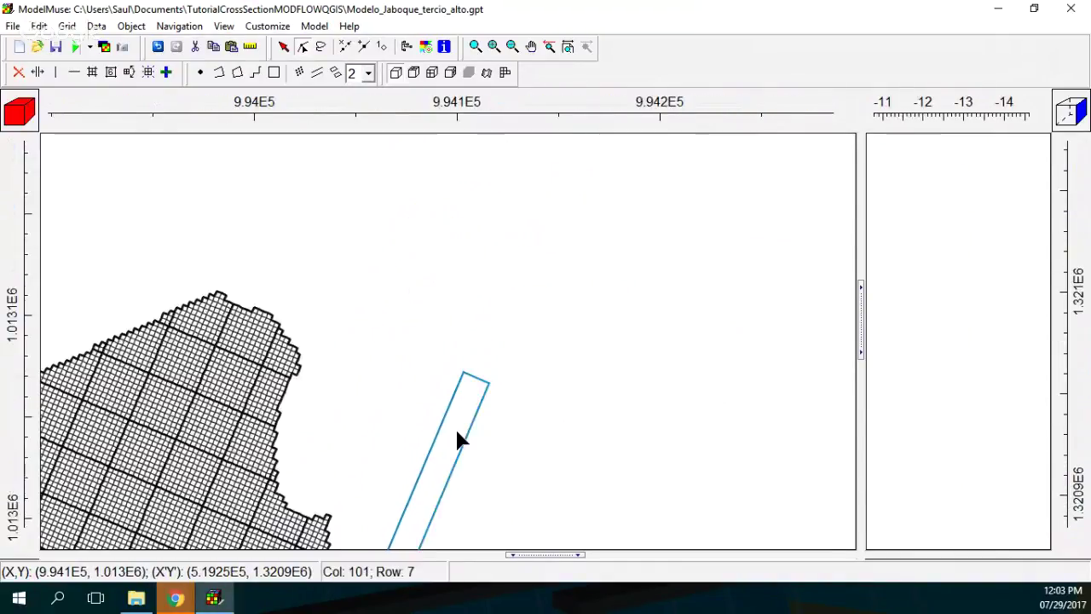
left_click_drag(551, 443, 650, 230)
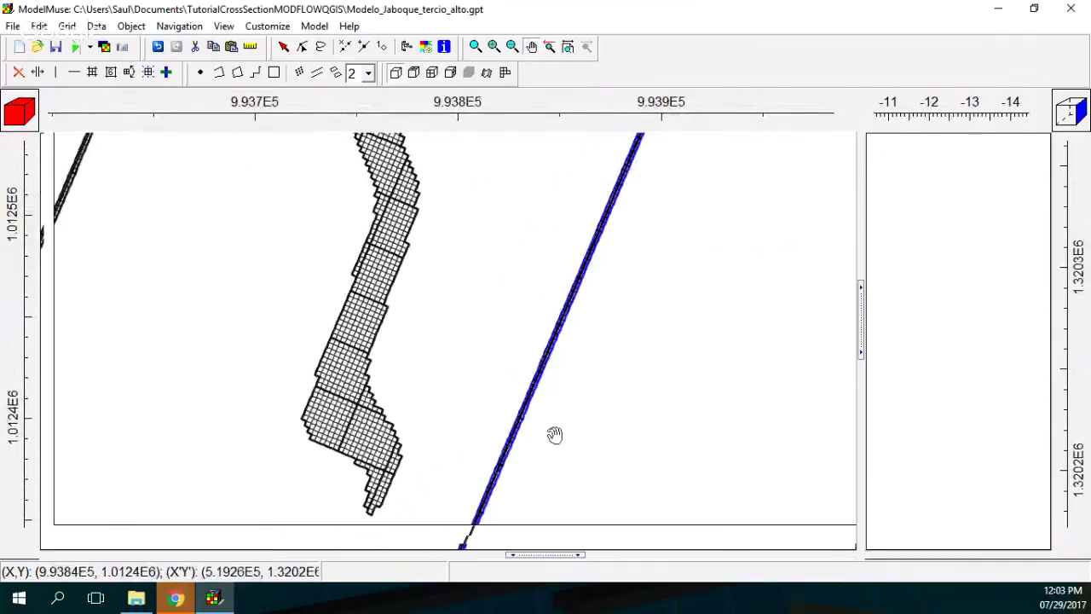
left_click_drag(555, 435, 611, 322)
left_click(303, 49)
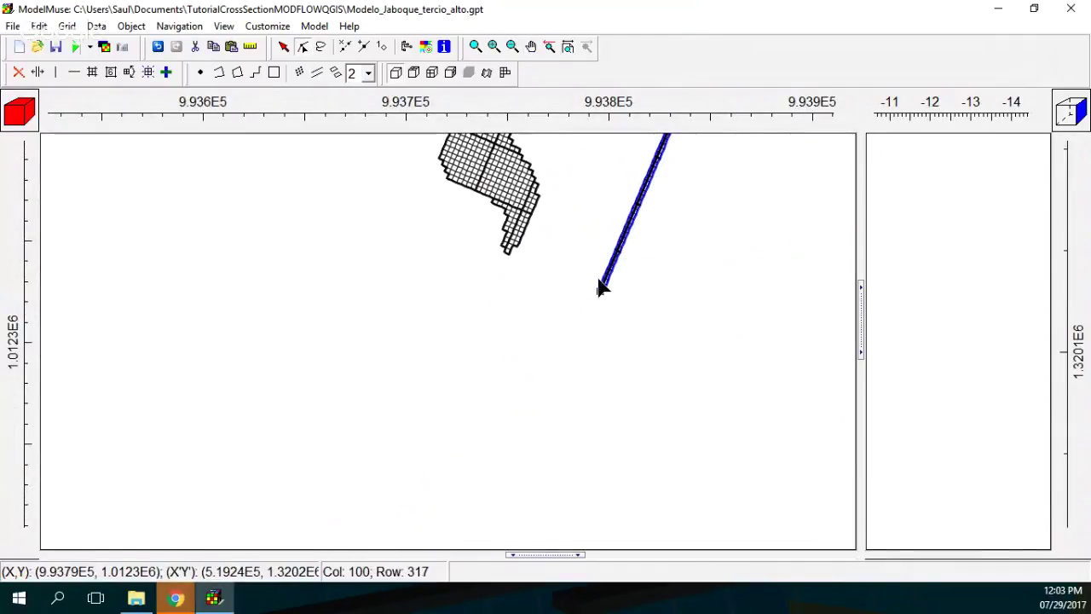
Step: Delete the Deactivate1 polygon beside the grid's eastern edge
left_click(529, 47)
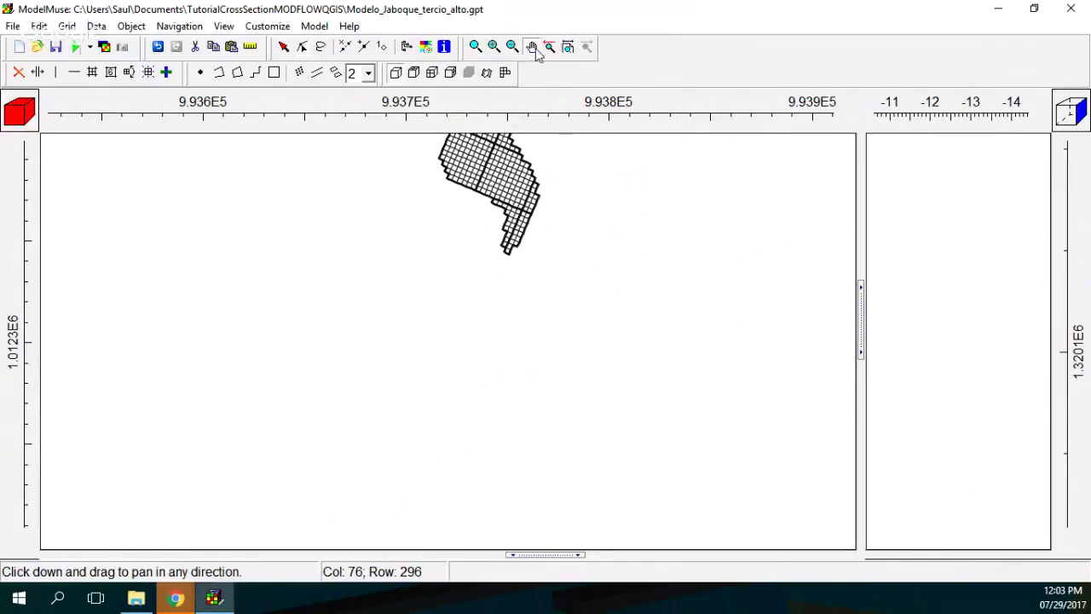
left_click_drag(709, 289, 563, 410)
left_click_drag(579, 259, 509, 384)
scroll(463, 372, "down", 3)
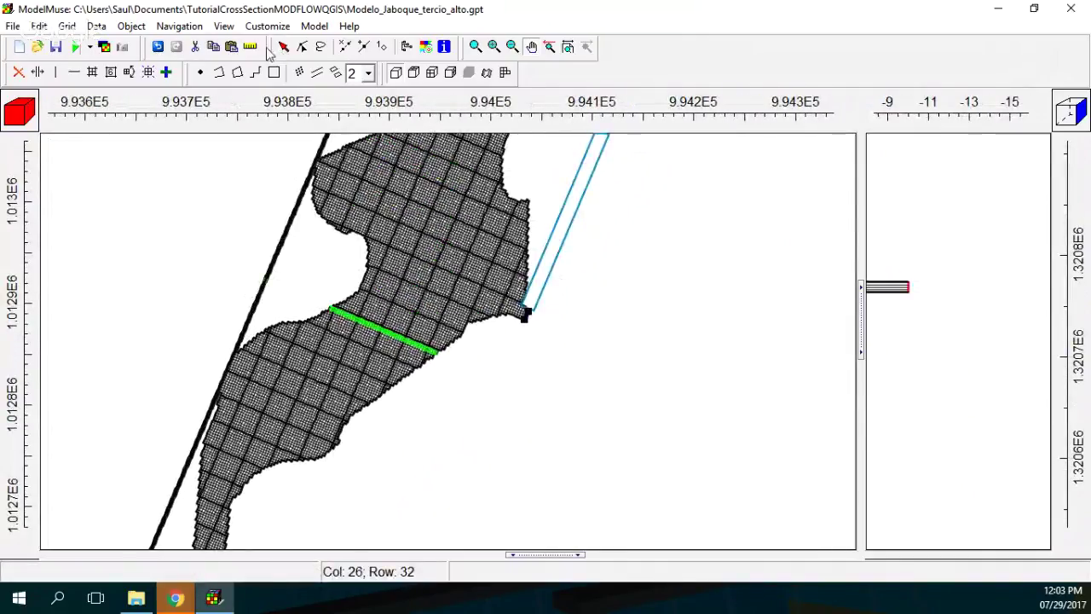
left_click(284, 47)
left_click(558, 224)
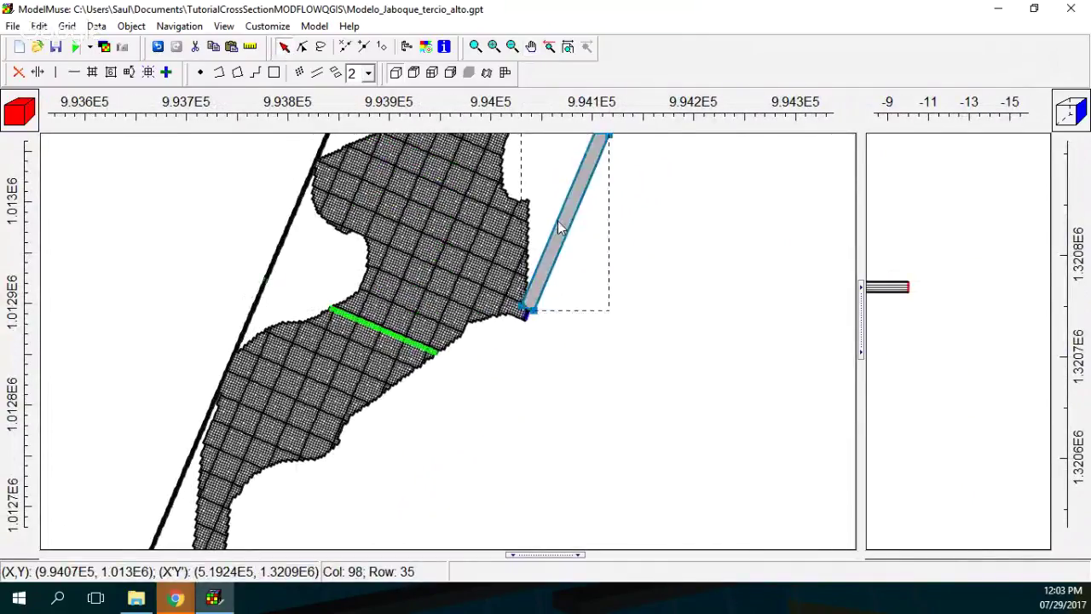
key("Delete")
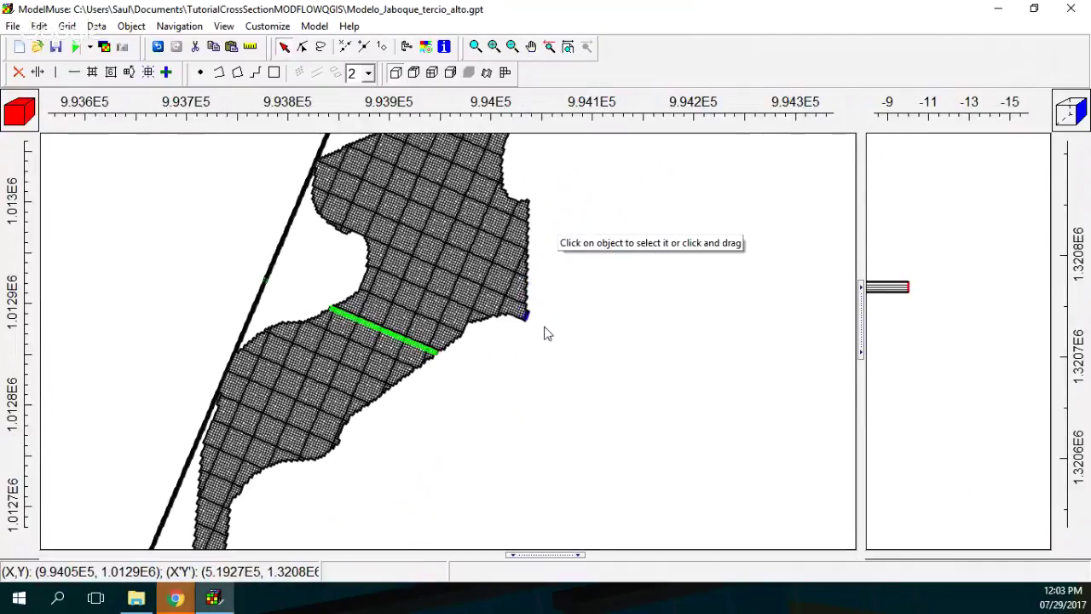
Step: Turn on line colouring for the shortened specified-head object Borde_alto and set its line colour to pinkish red
scroll(531, 319, "up", 3)
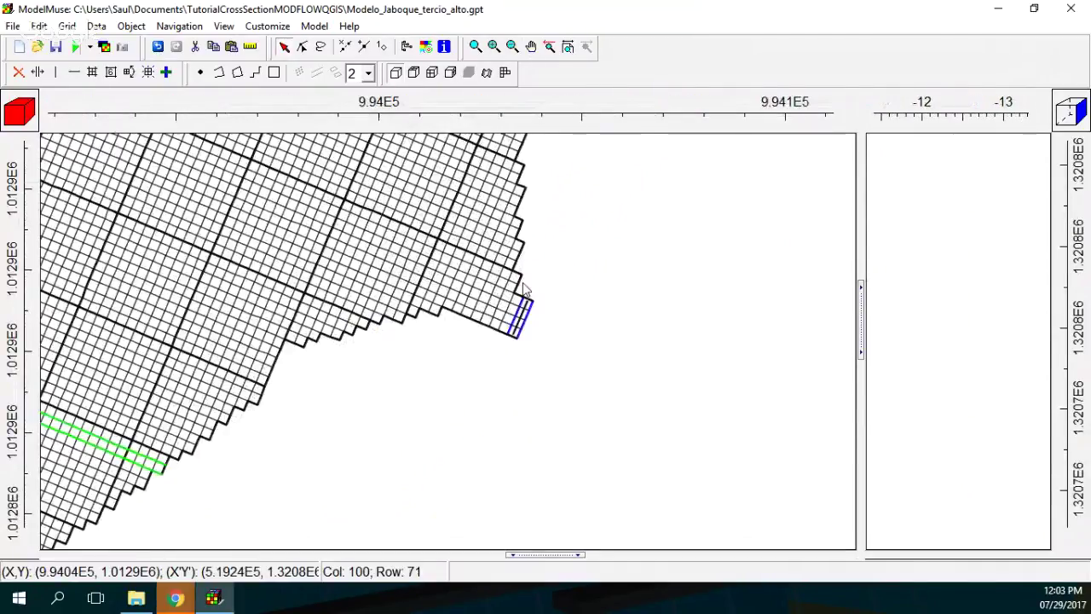
scroll(523, 290, "up", 2)
left_click(530, 389)
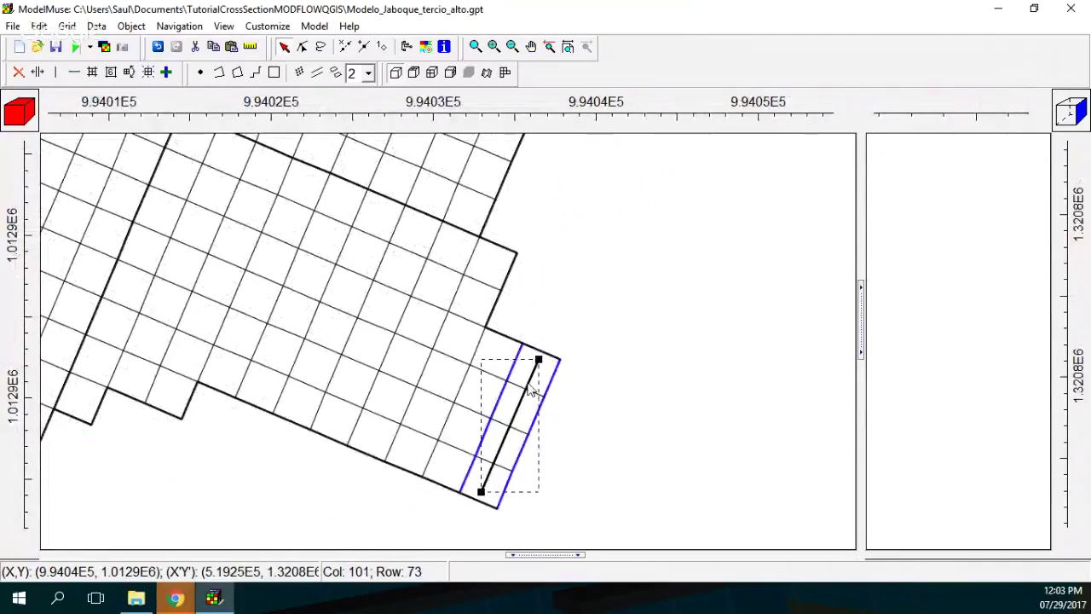
double_click(529, 388)
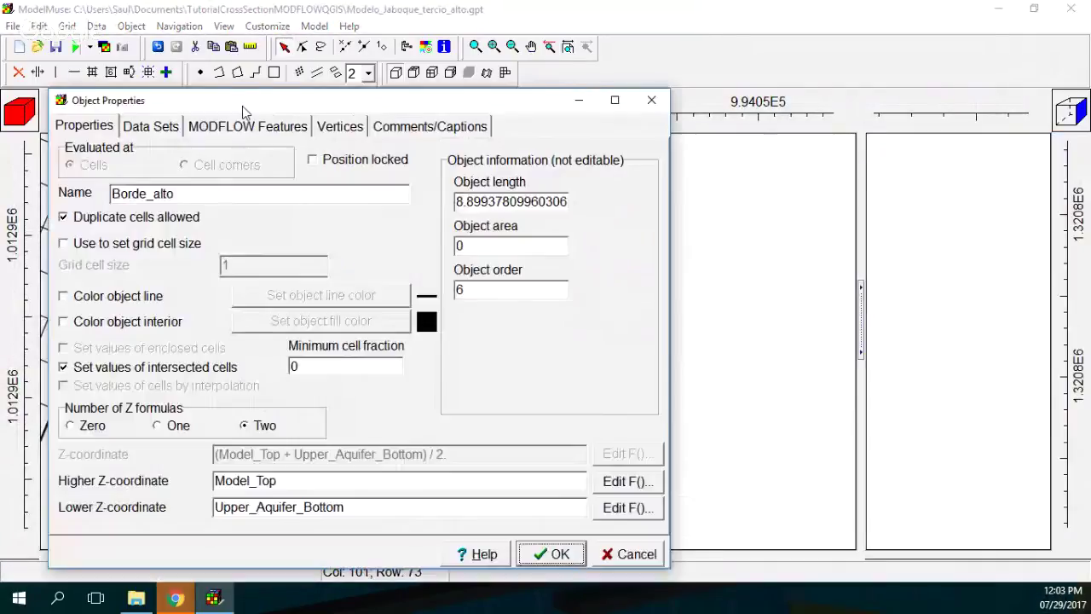
left_click_drag(242, 106, 287, 28)
left_click(109, 218)
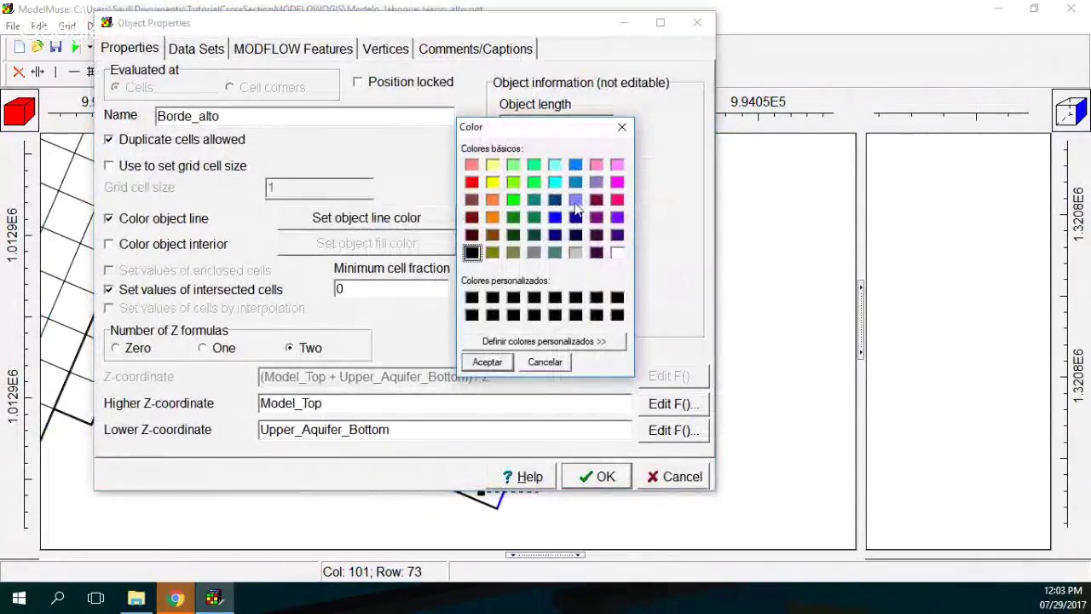
left_click(617, 202)
left_click(485, 361)
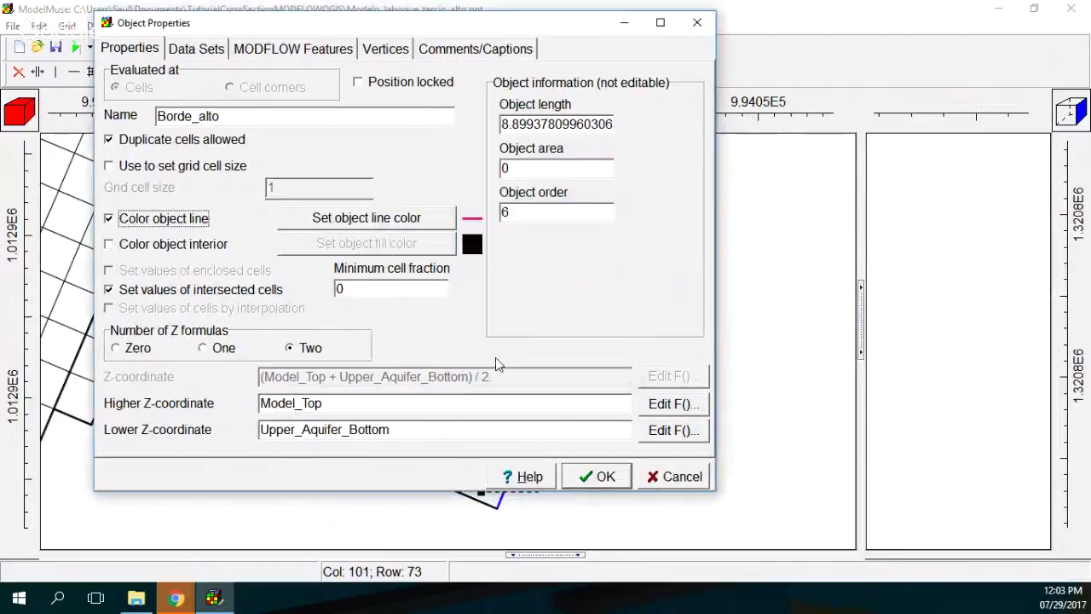
left_click(606, 476)
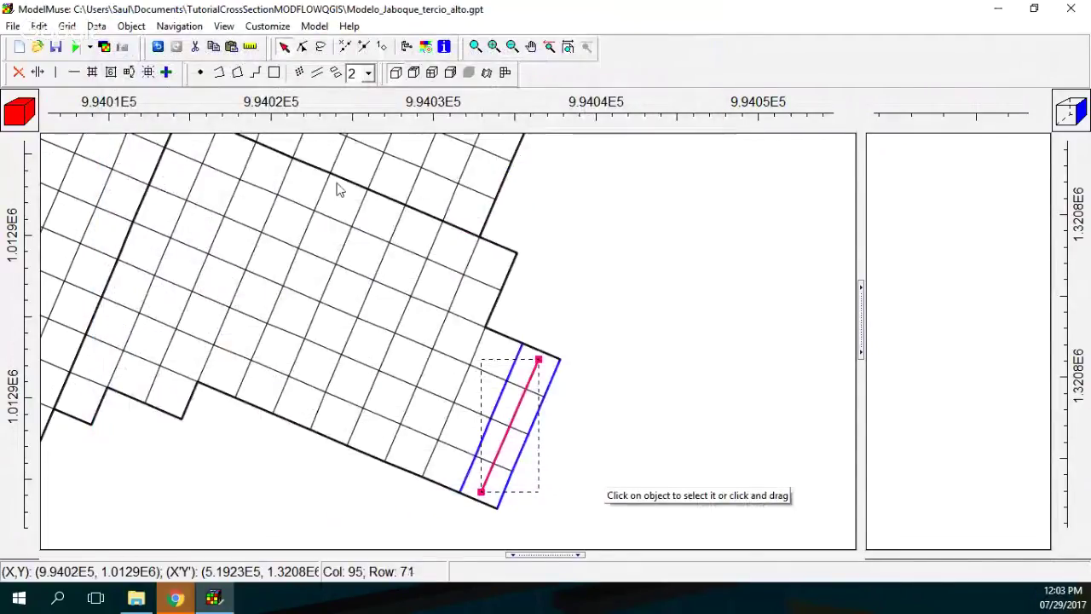
Step: Turn on line colouring for Borde_1 along the grid's western edge and set its line colour to pinkish red
scroll(338, 213, "down", 1)
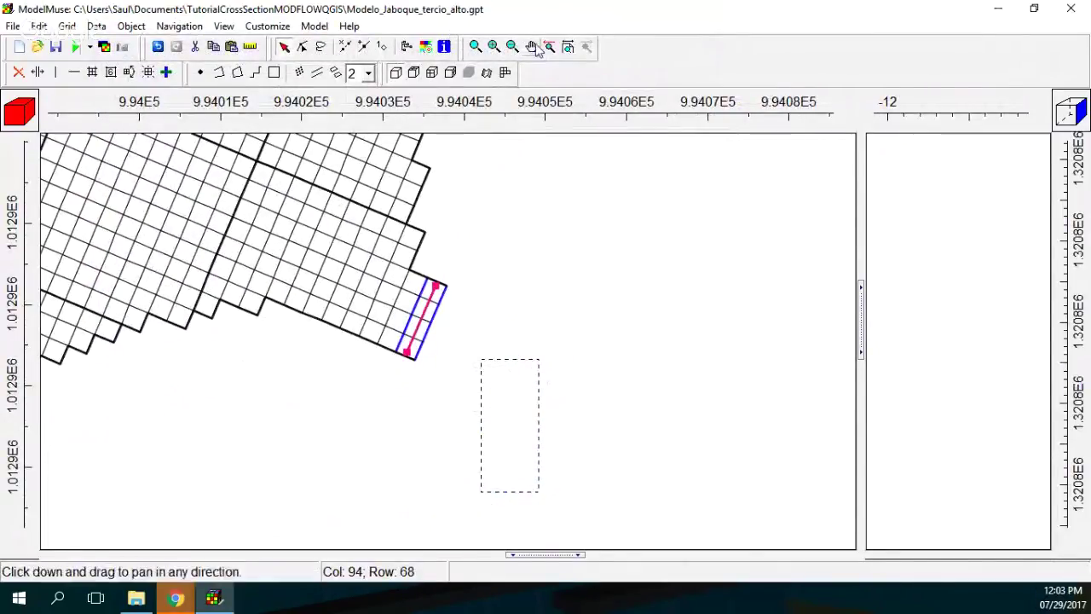
left_click(531, 46)
left_click_drag(341, 213, 725, 421)
scroll(410, 263, "down", 2)
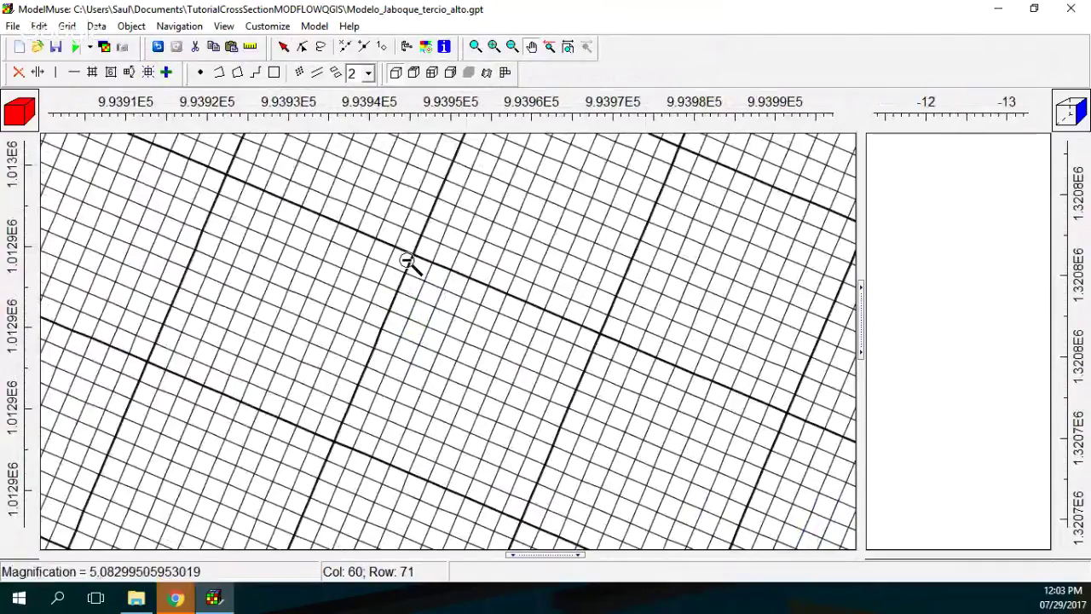
scroll(409, 264, "down", 2)
left_click_drag(358, 219, 504, 236)
scroll(505, 250, "up", 2)
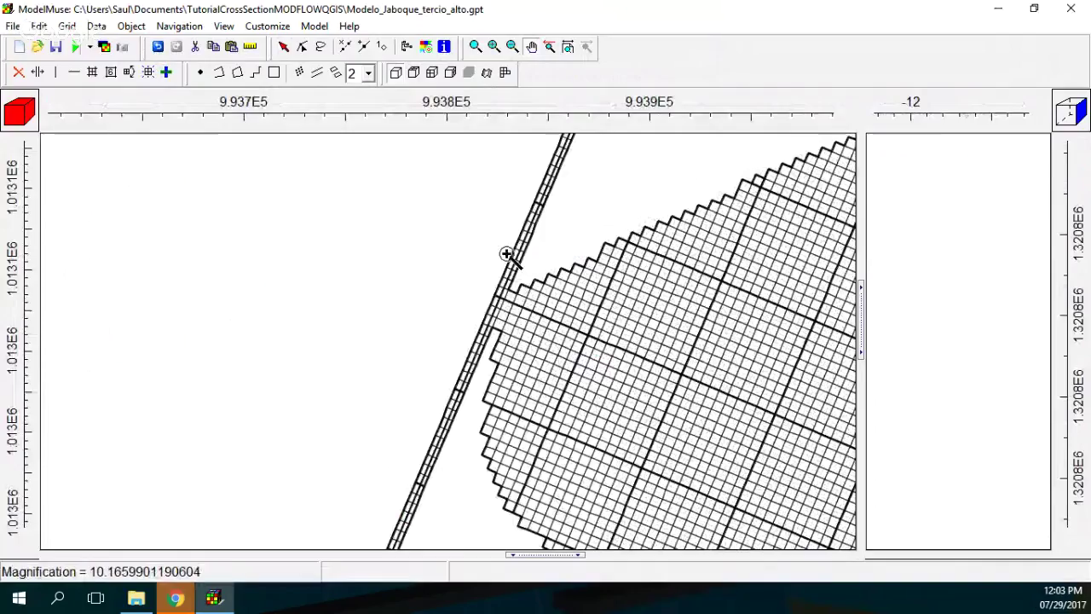
left_click(284, 46)
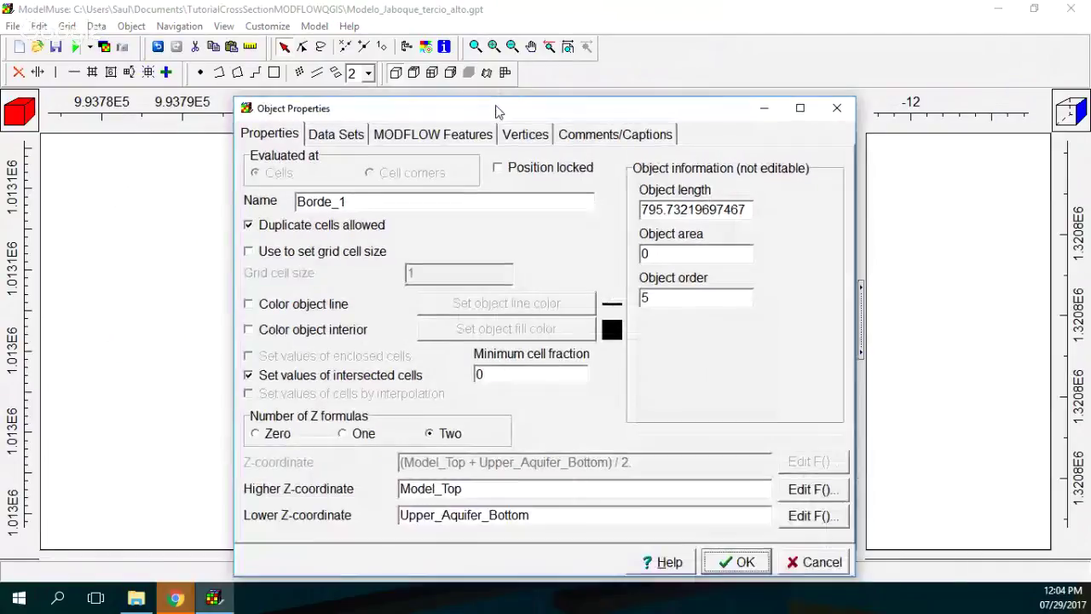
left_click(248, 299)
left_click(511, 299)
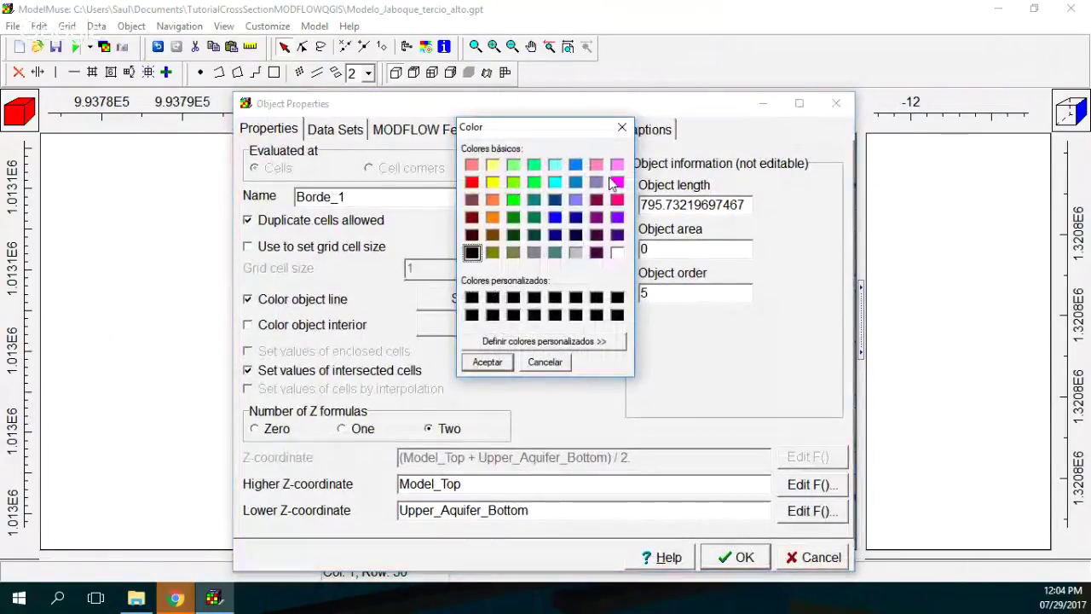
left_click(617, 200)
left_click(487, 362)
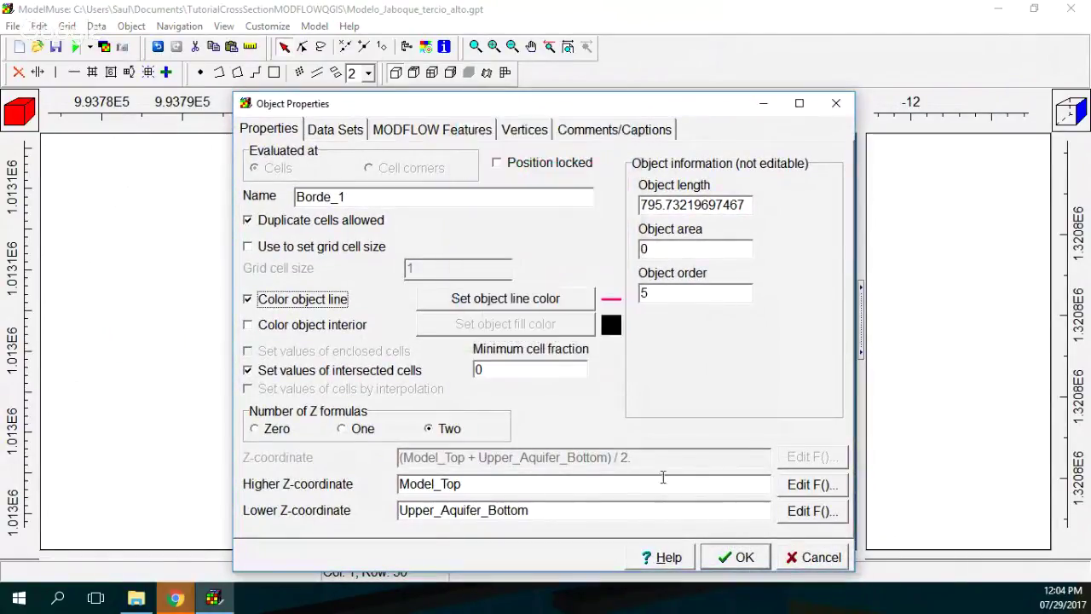
left_click(739, 558)
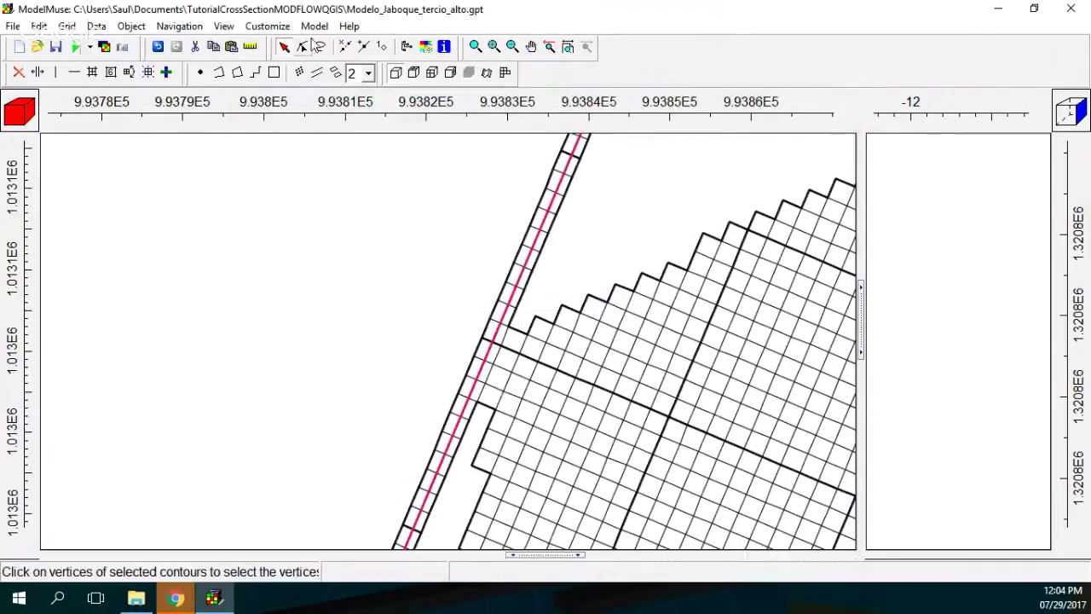
Step: Insert two vertices on Borde_1 at both ends of the northern stretch where the edge column meets the main grid
left_click(363, 46)
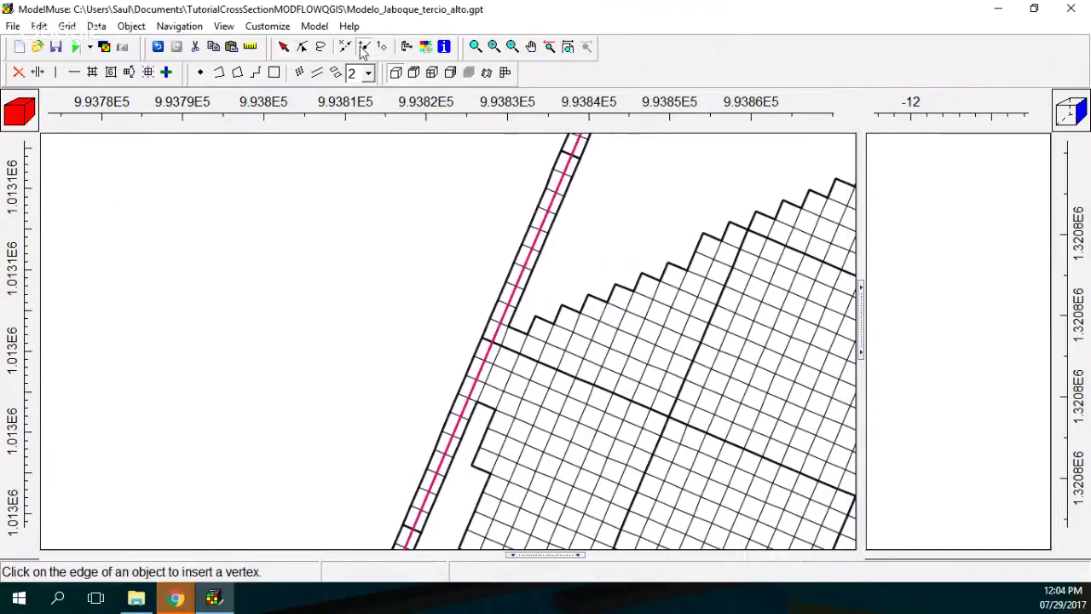
left_click(495, 329)
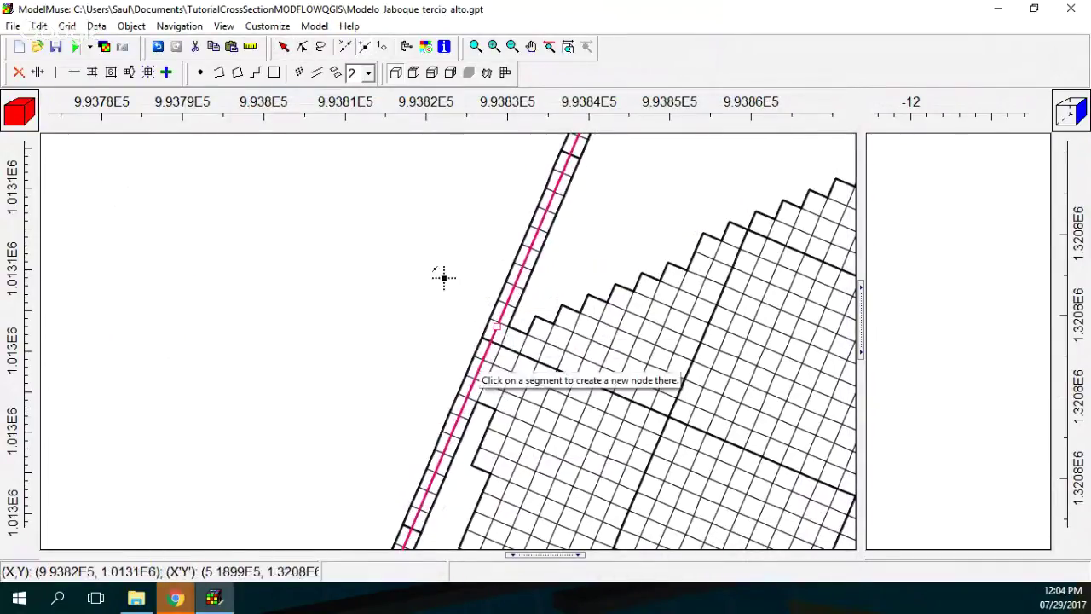
left_click(468, 389)
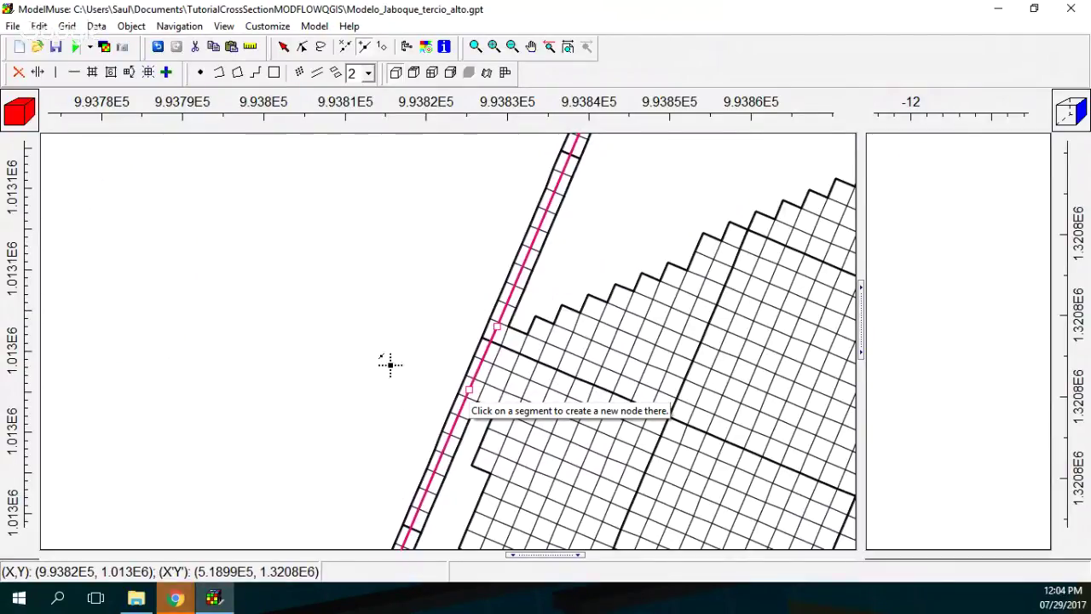
Step: Insert two vertices on Borde_1 at both ends of the southern stretch where the main grid touches the edge column, starting at column 1, row 133
left_click(512, 46)
left_click(438, 419)
left_click(383, 467)
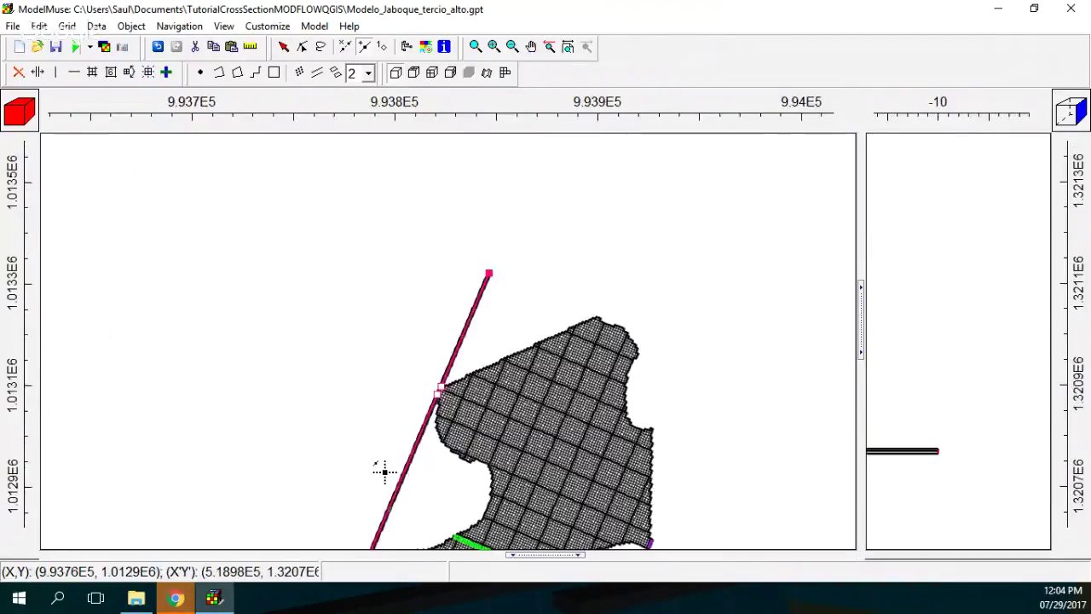
left_click(383, 470)
left_click(530, 46)
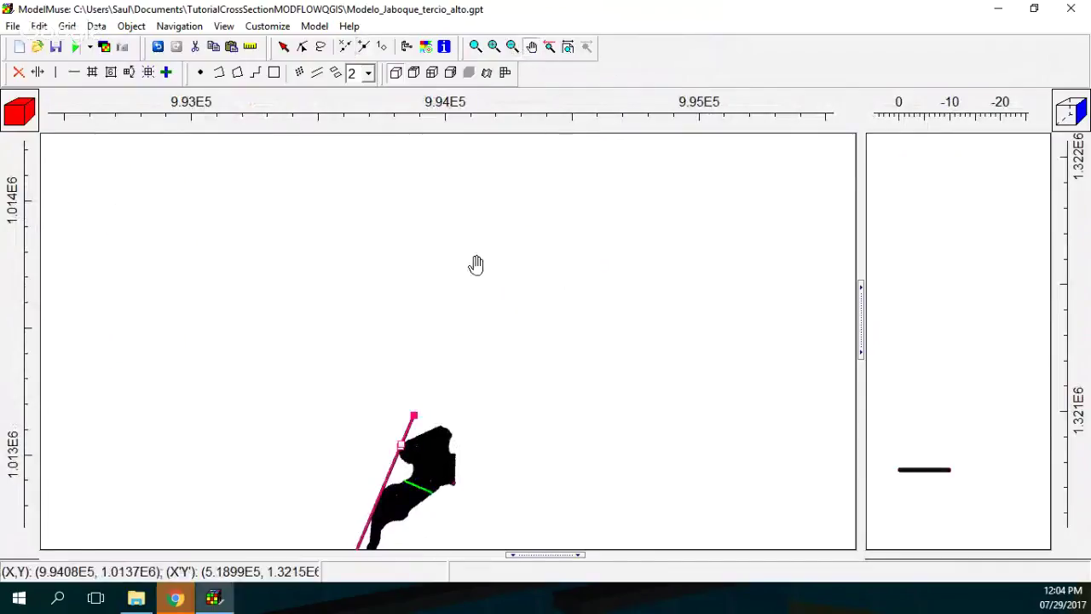
left_click_drag(439, 390, 620, 162)
left_click(493, 46)
left_click(560, 241)
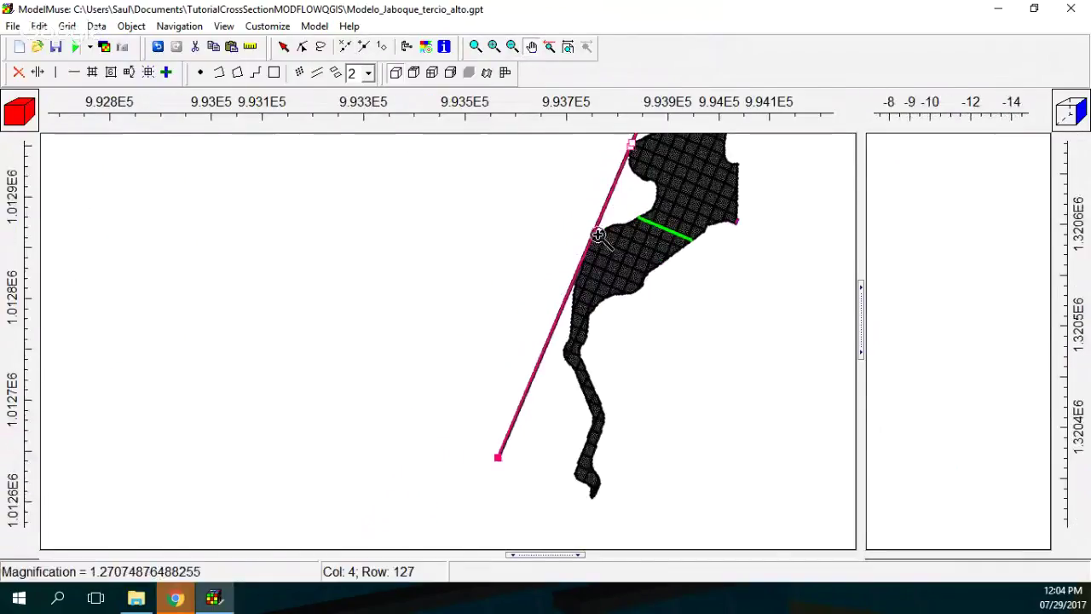
left_click(566, 256)
left_click(566, 256)
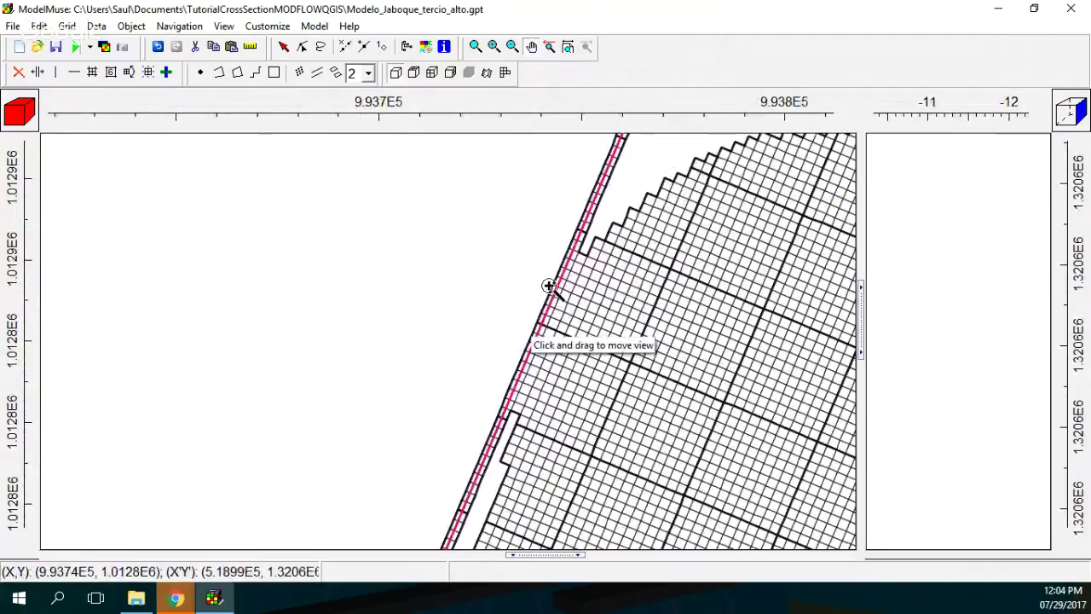
left_click(363, 46)
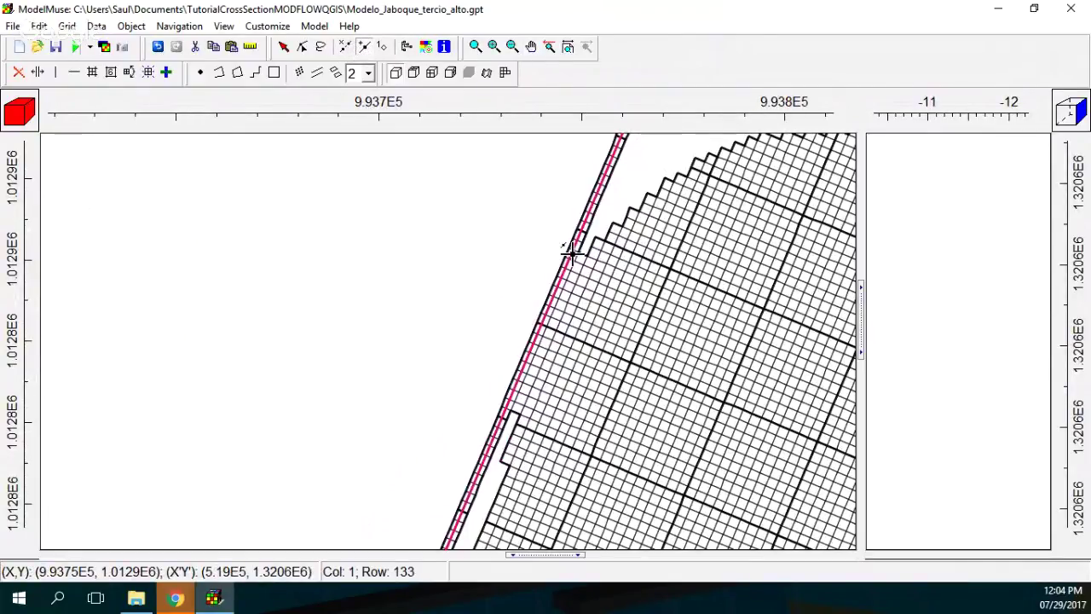
left_click(572, 255)
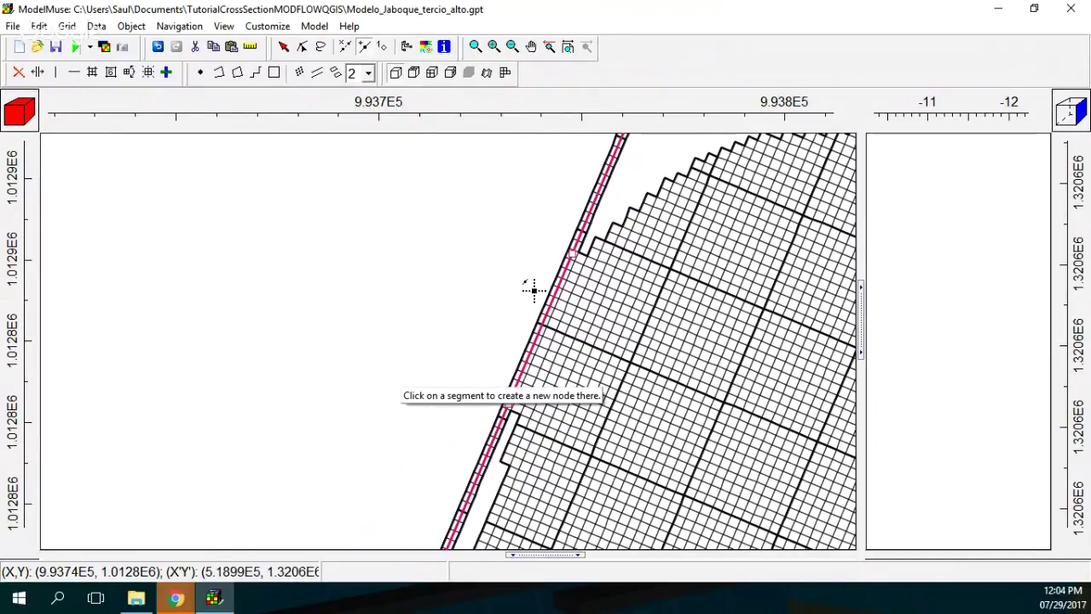
Step: Delete the Borde_1 segment between the northern and southern stretches that touch the main grid
left_click(346, 44)
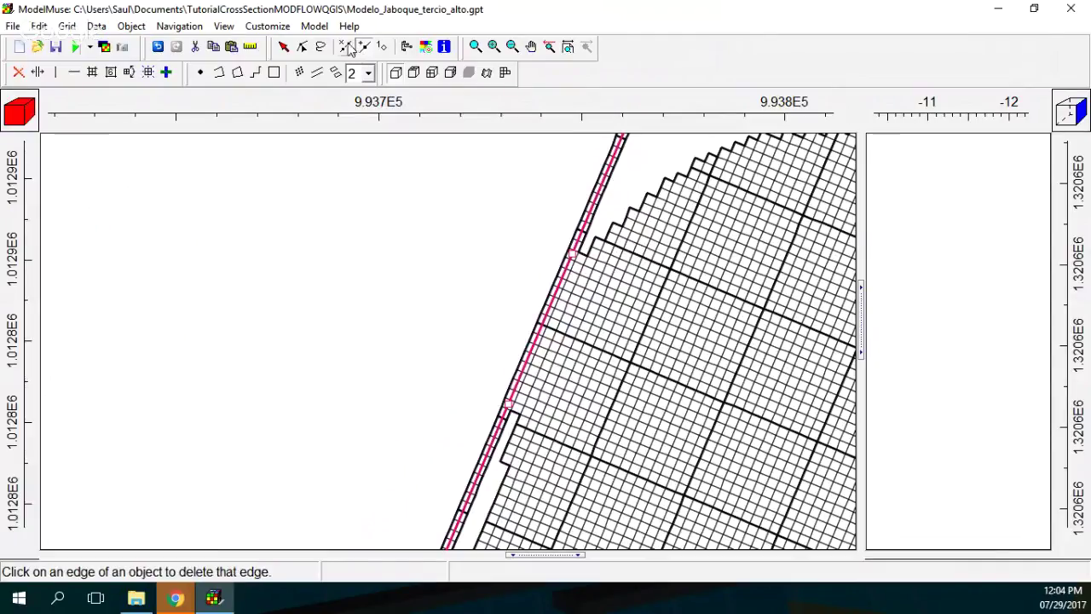
left_click(612, 160)
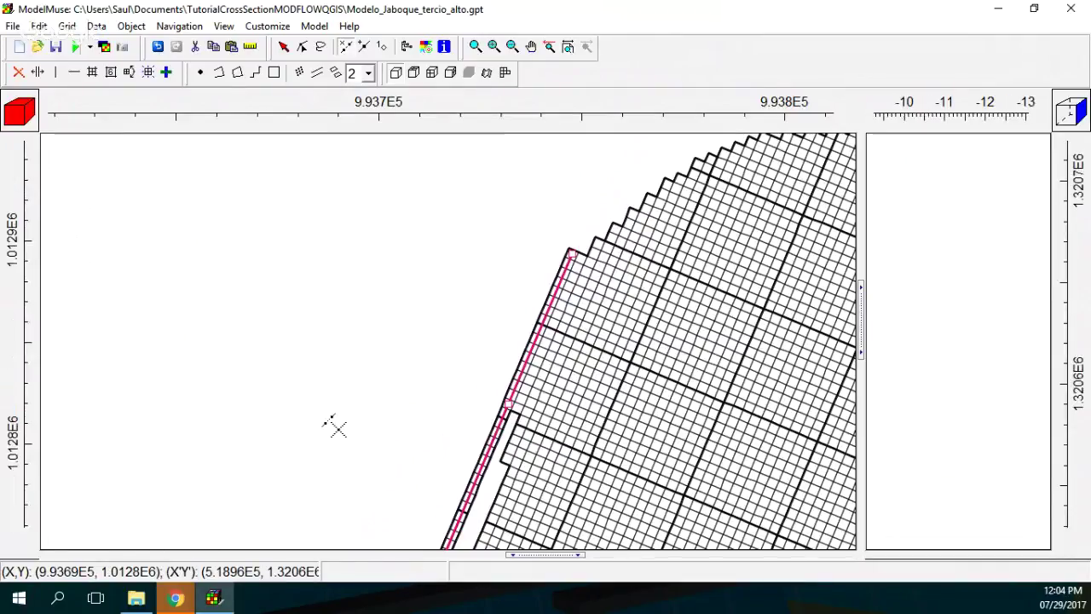
Step: Delete the northern end vertex of Borde_1 to remove the segment extending beyond the main grid
scroll(325, 427, "down", 2)
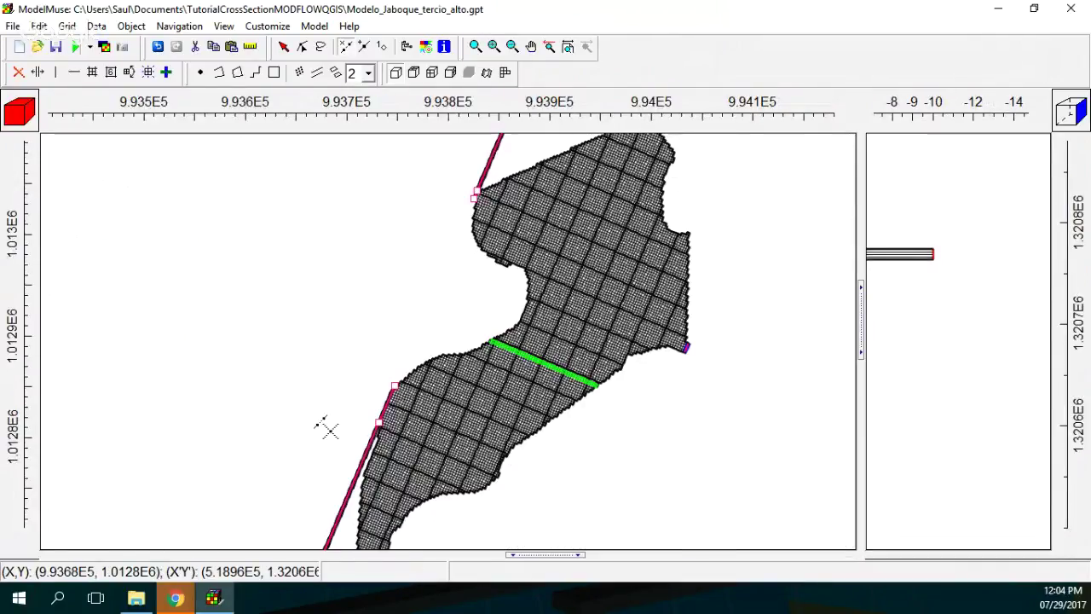
left_click(530, 46)
left_click_drag(504, 221, 450, 326)
scroll(450, 325, "up", 1)
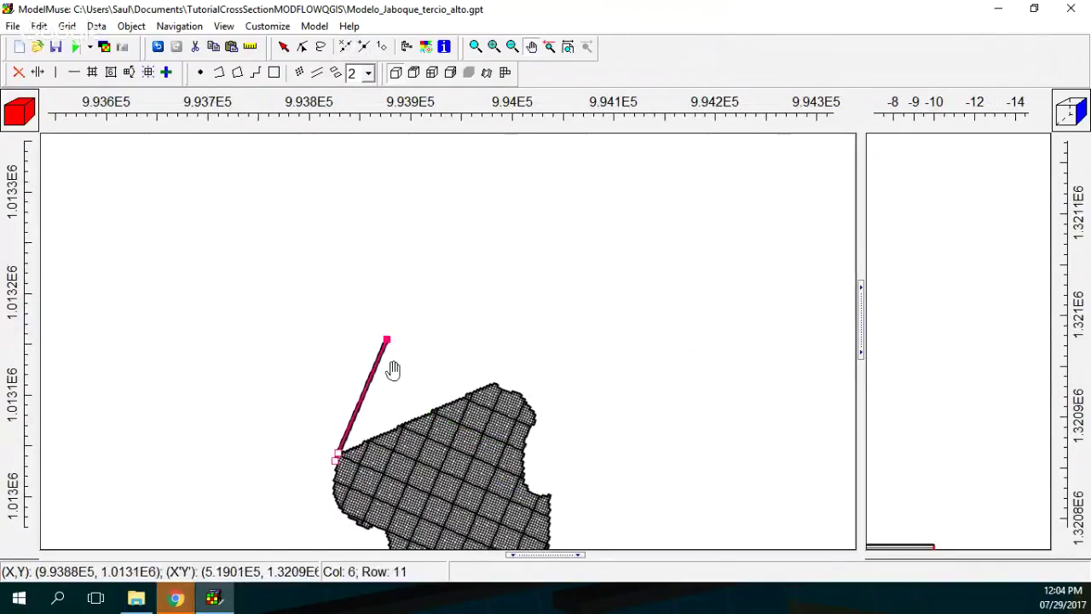
scroll(383, 358, "up", 1)
left_click(284, 46)
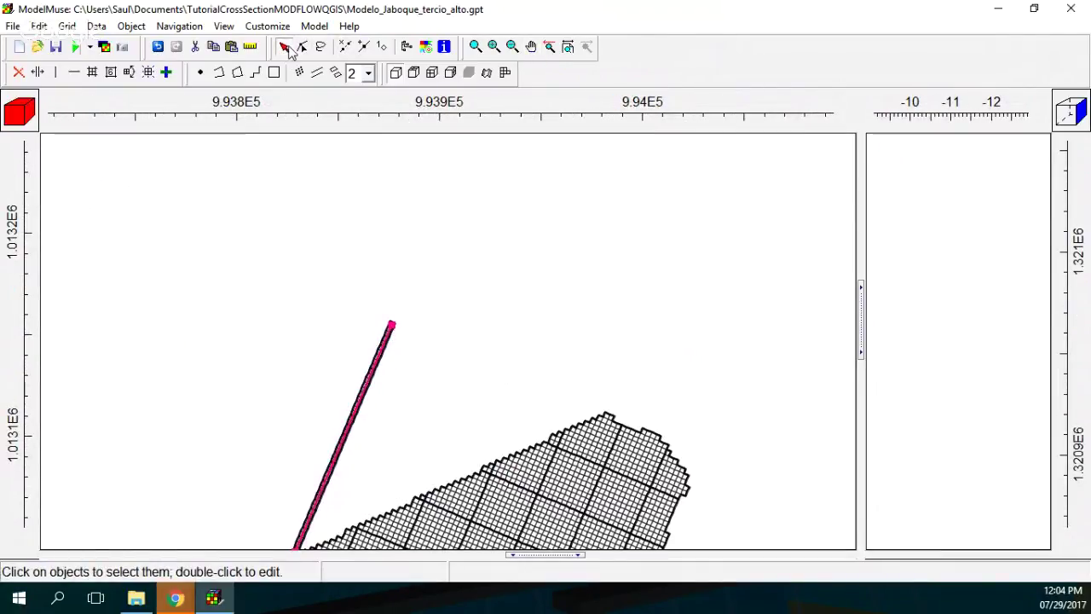
left_click(404, 356)
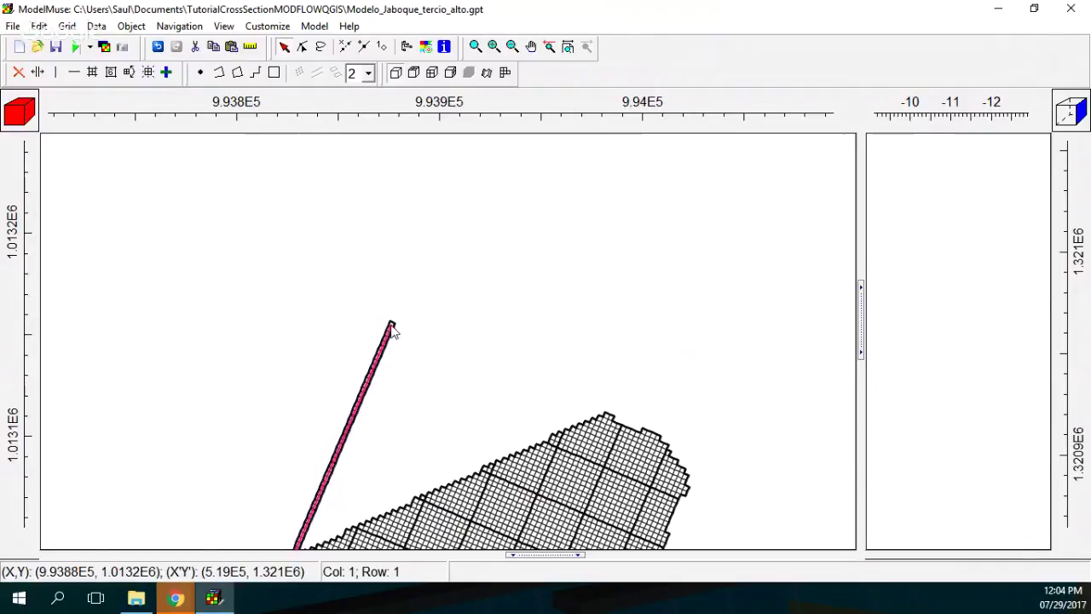
left_click(391, 326)
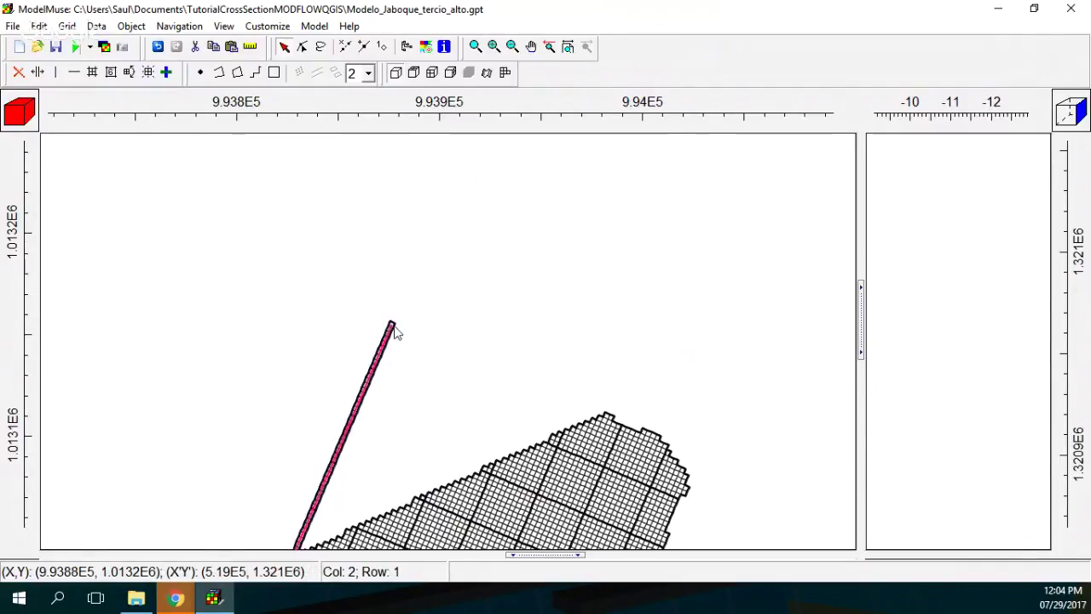
left_click(392, 325)
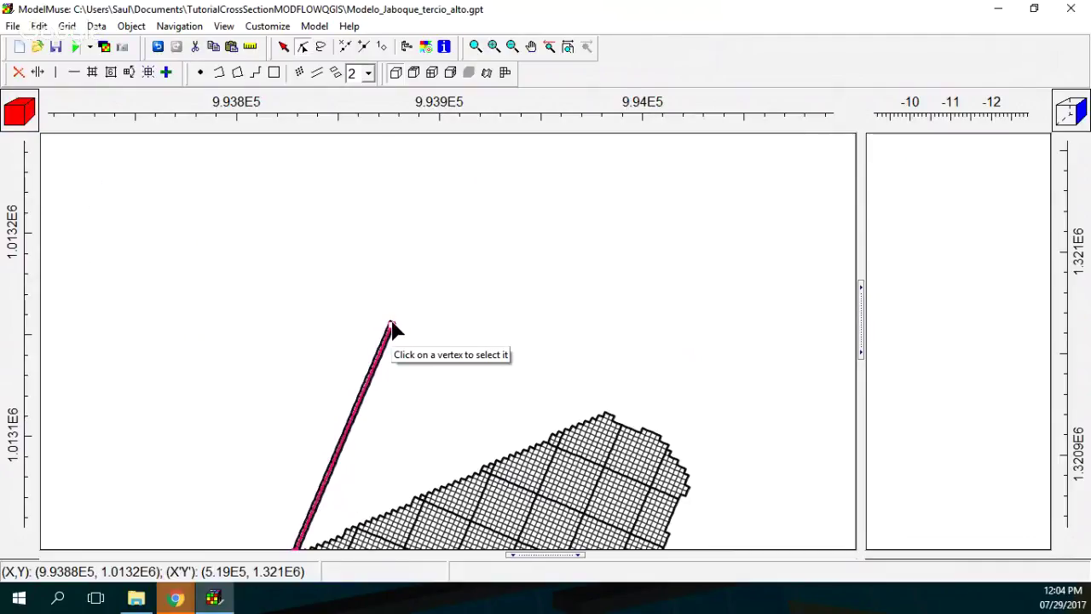
key("Delete")
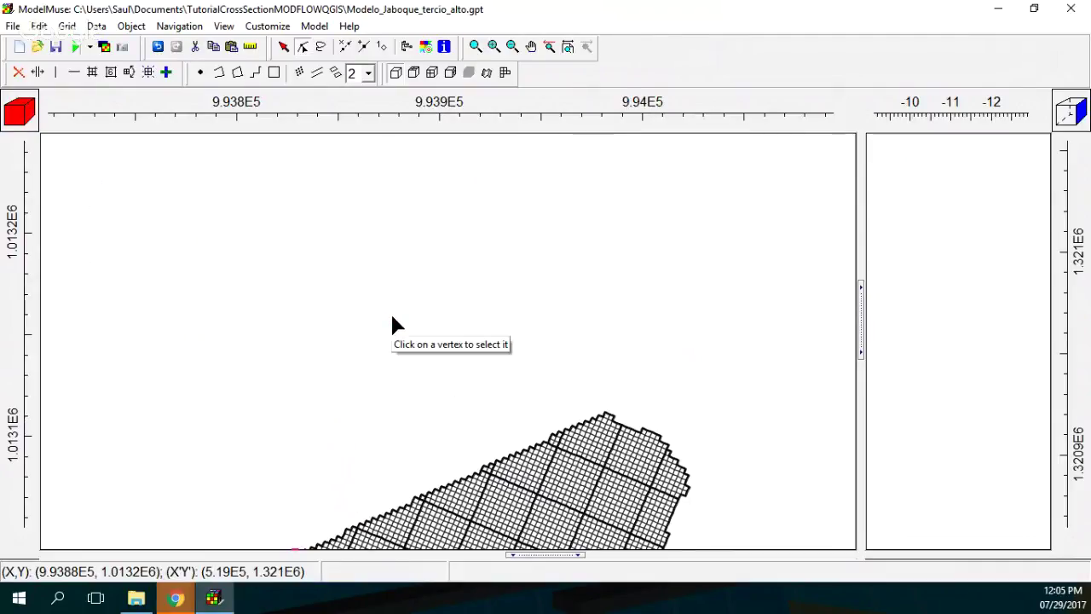
Step: Delete the southern end vertex of Borde_1 to remove the segment running away from the main grid
left_click(547, 46)
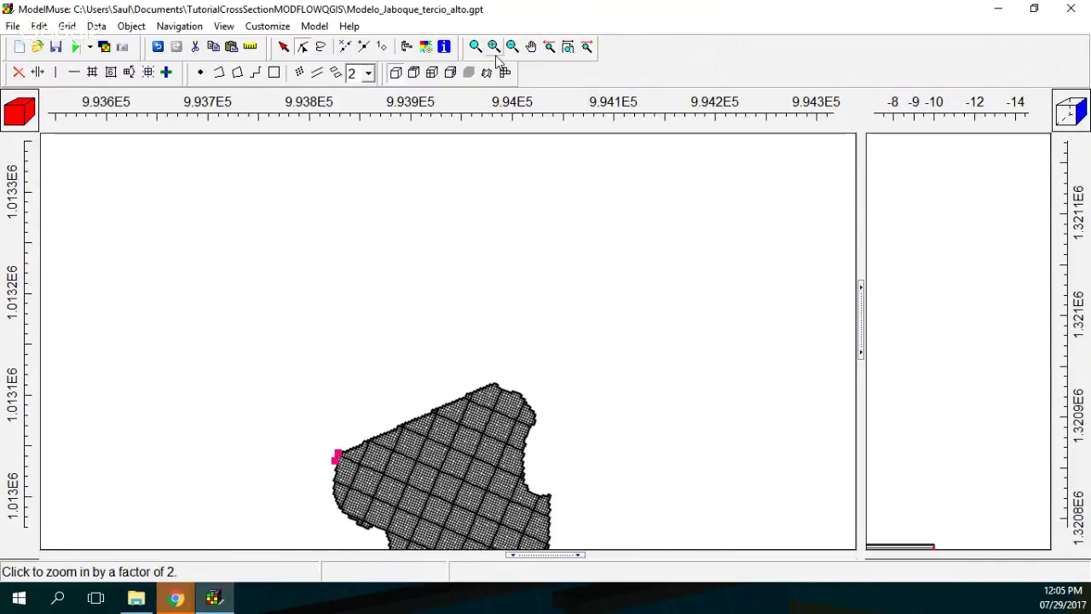
left_click(531, 46)
left_click_drag(401, 366, 644, 211)
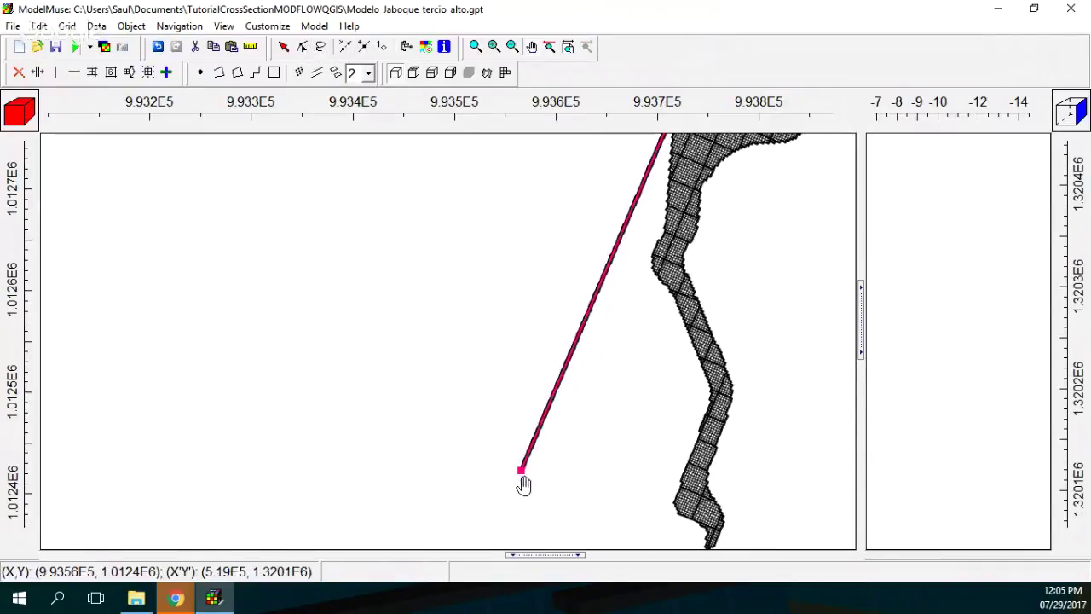
left_click(301, 47)
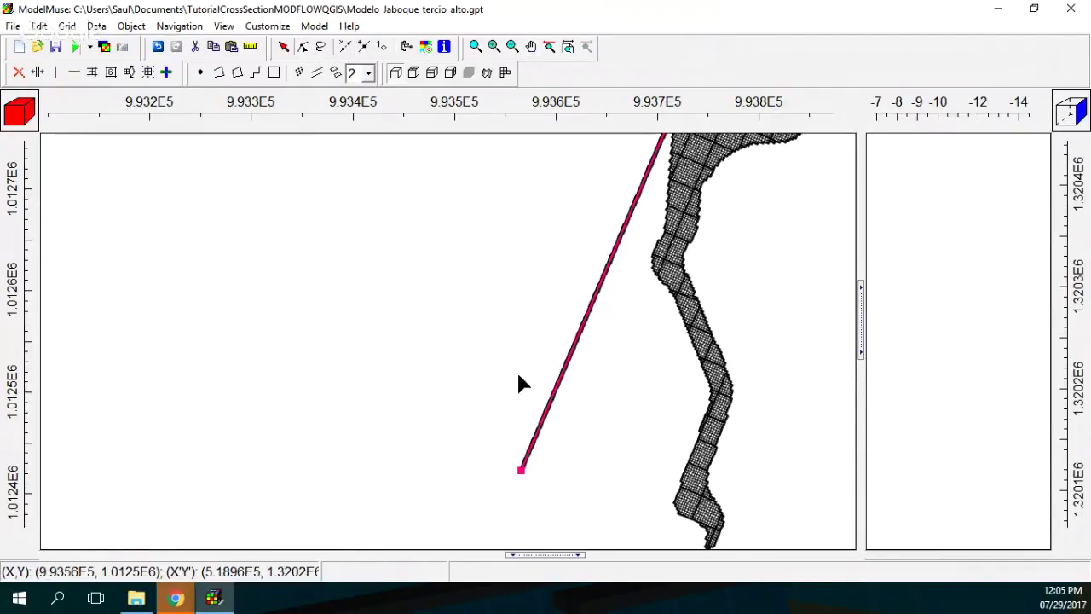
left_click(520, 469)
key("Delete")
scroll(686, 309, "down", 4)
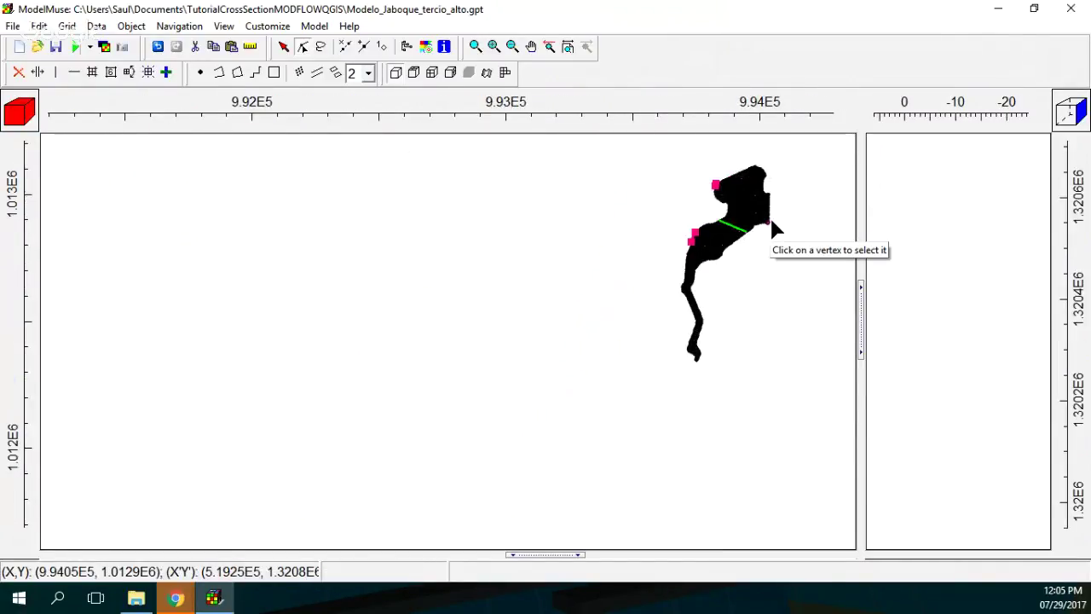
Step: Save the model in its existing .gpt file and dismiss the disk space notice
scroll(772, 224, "up", 2)
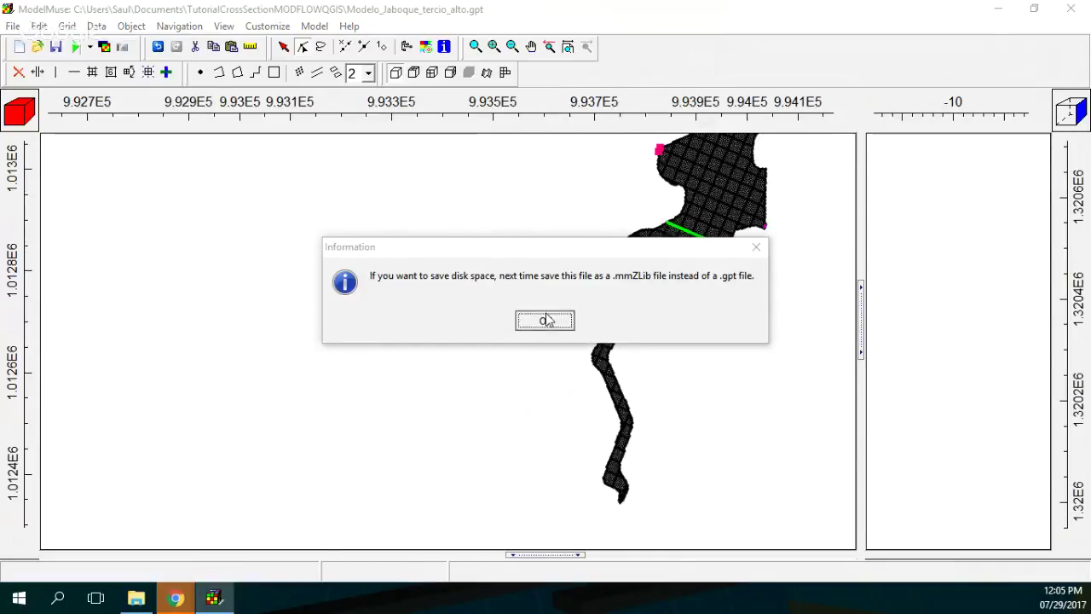
left_click(550, 320)
left_click(592, 324)
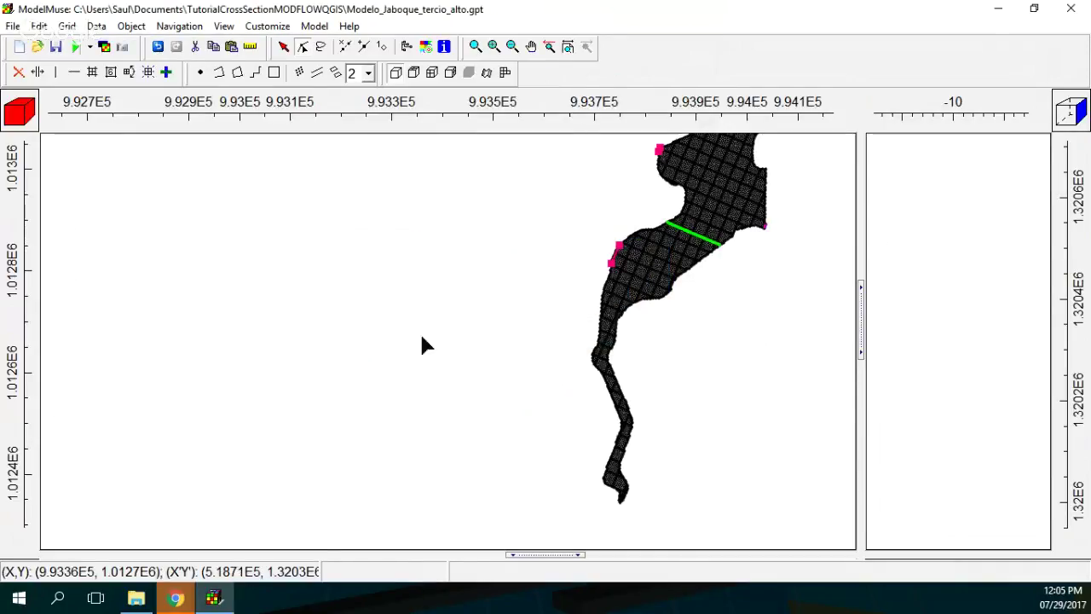
left_click(77, 47)
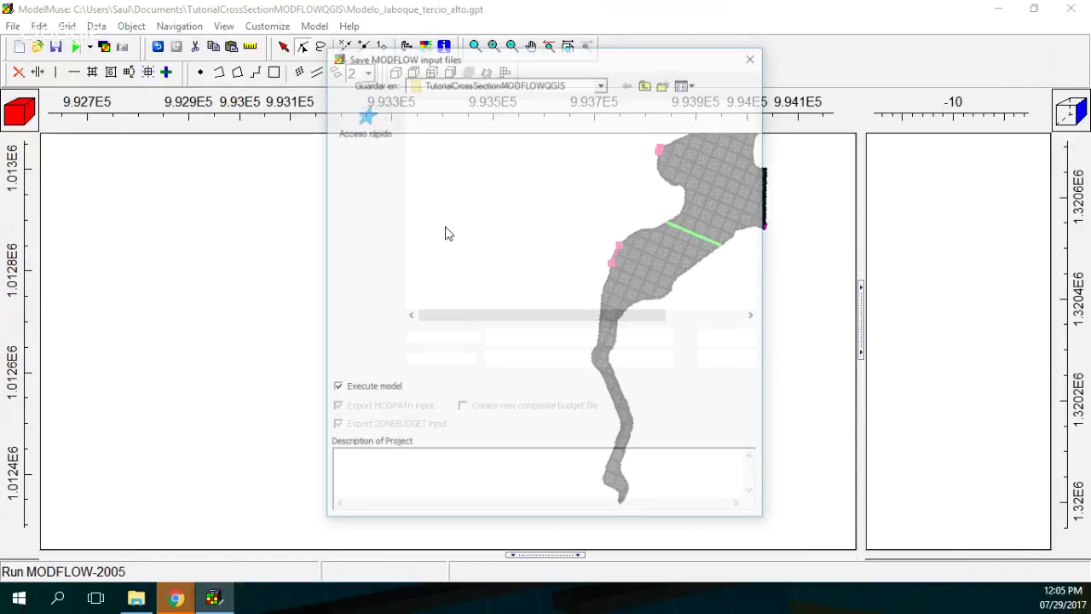
left_click(730, 339)
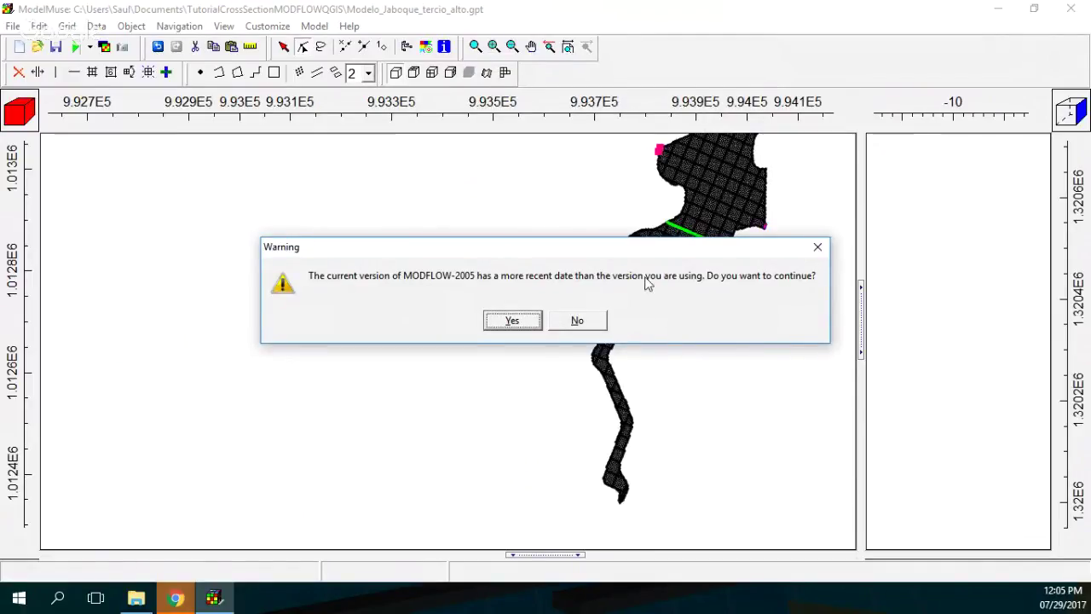
left_click(817, 247)
left_click(267, 26)
mouse_move(309, 31)
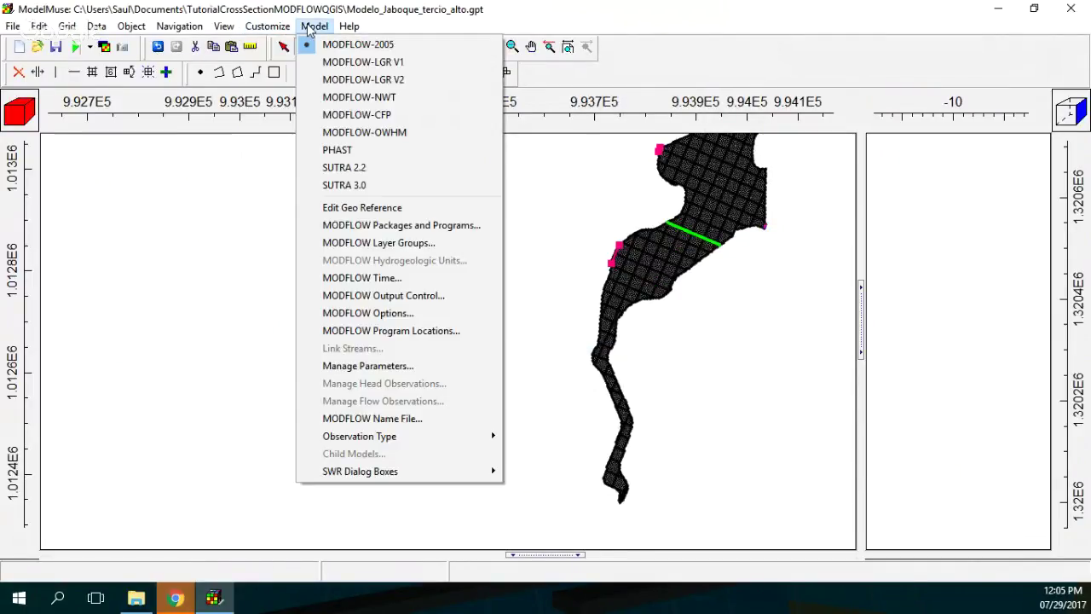
mouse_move(96, 26)
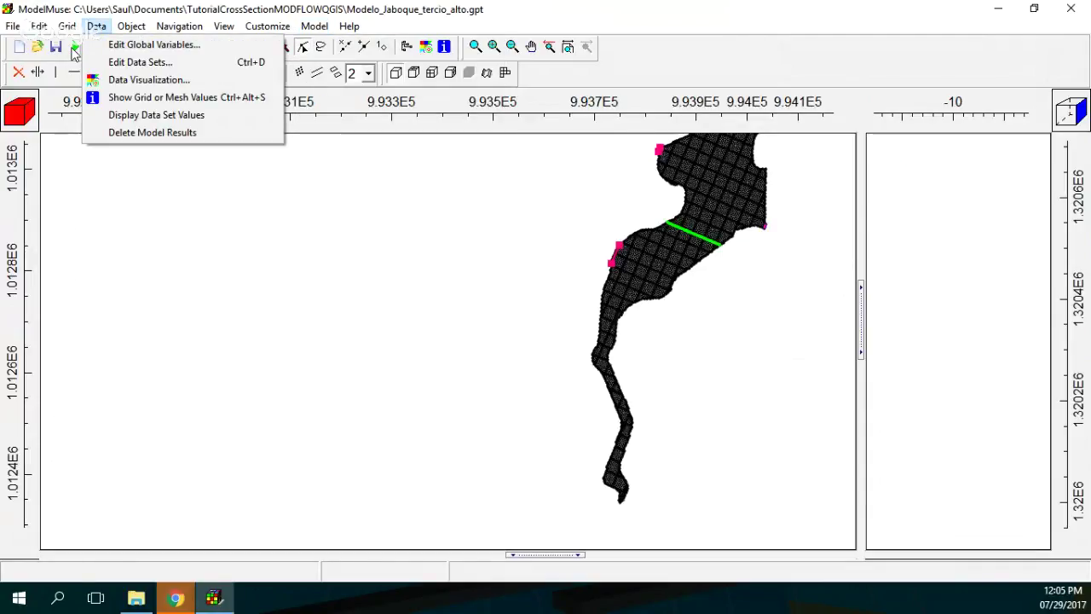
Step: Export the input files and run MODFLOW-2005 with the installed version, then close the run monitor and the warnings window
left_click(75, 49)
left_click(723, 338)
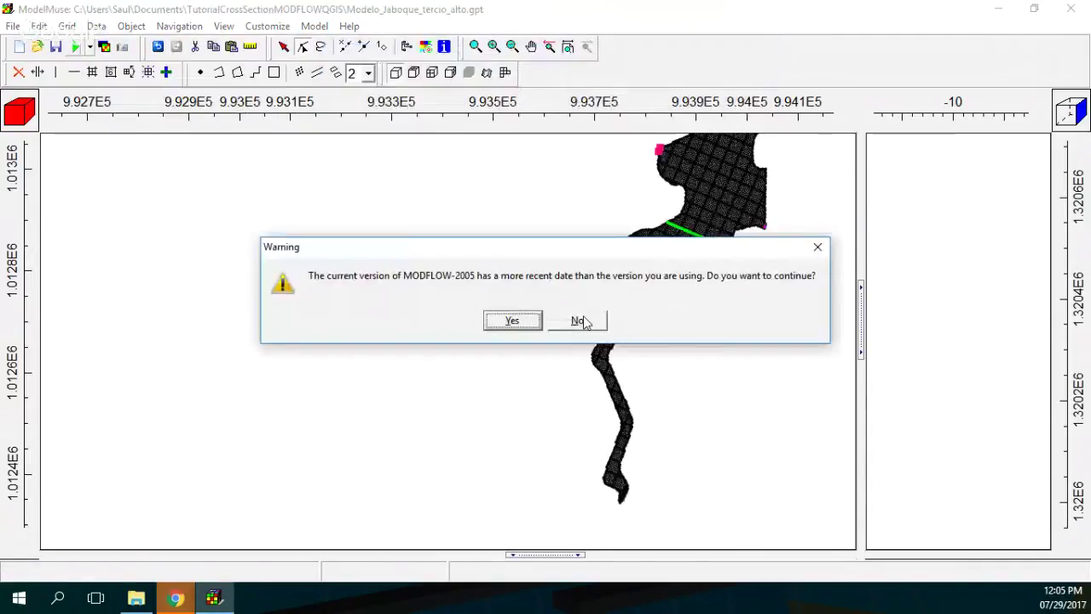
left_click(513, 320)
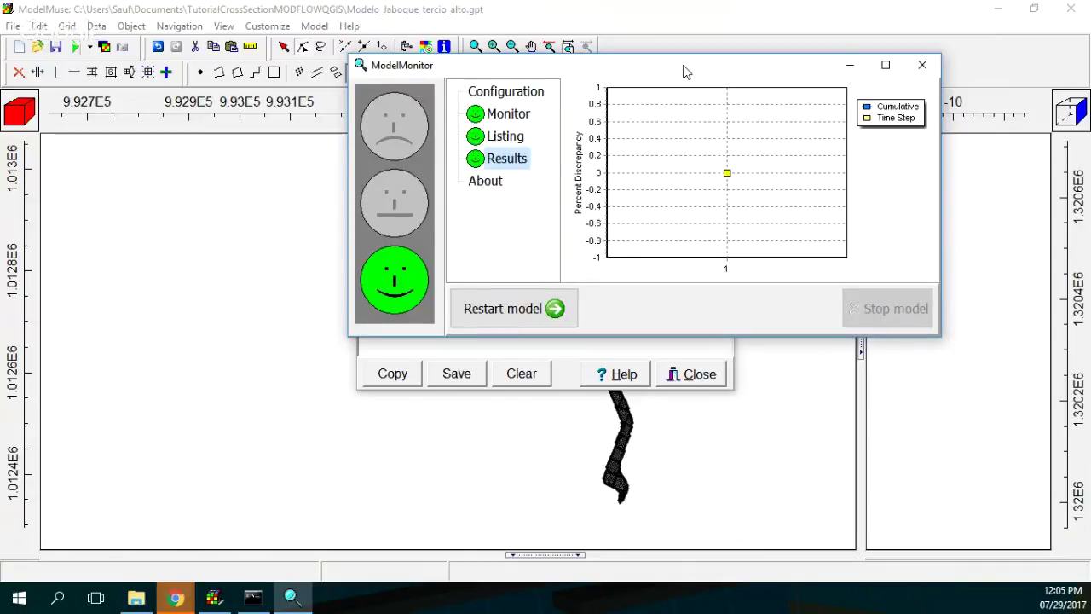
left_click(922, 65)
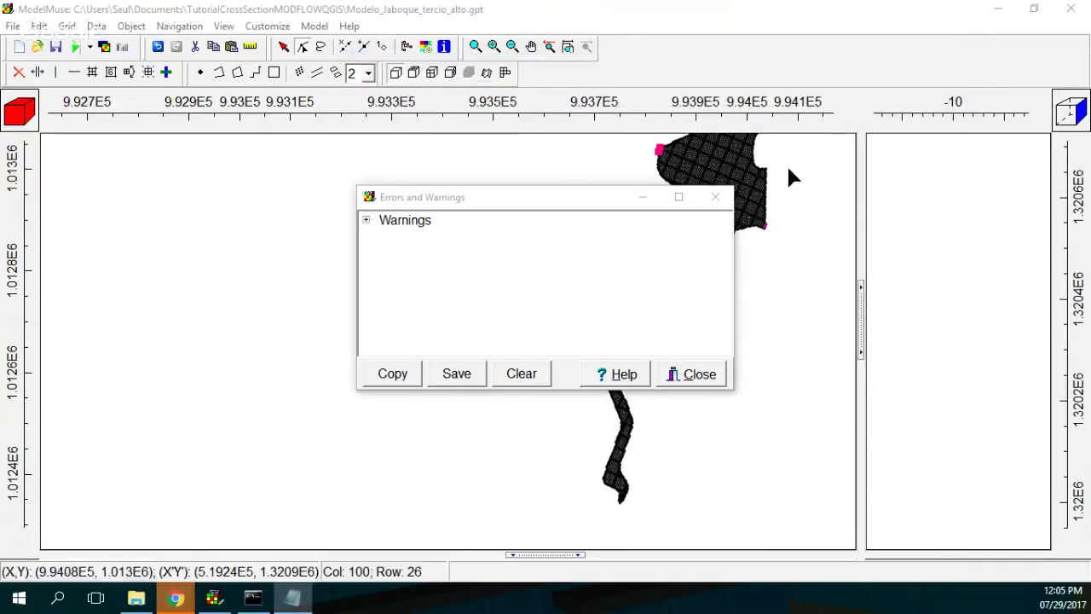
left_click(715, 196)
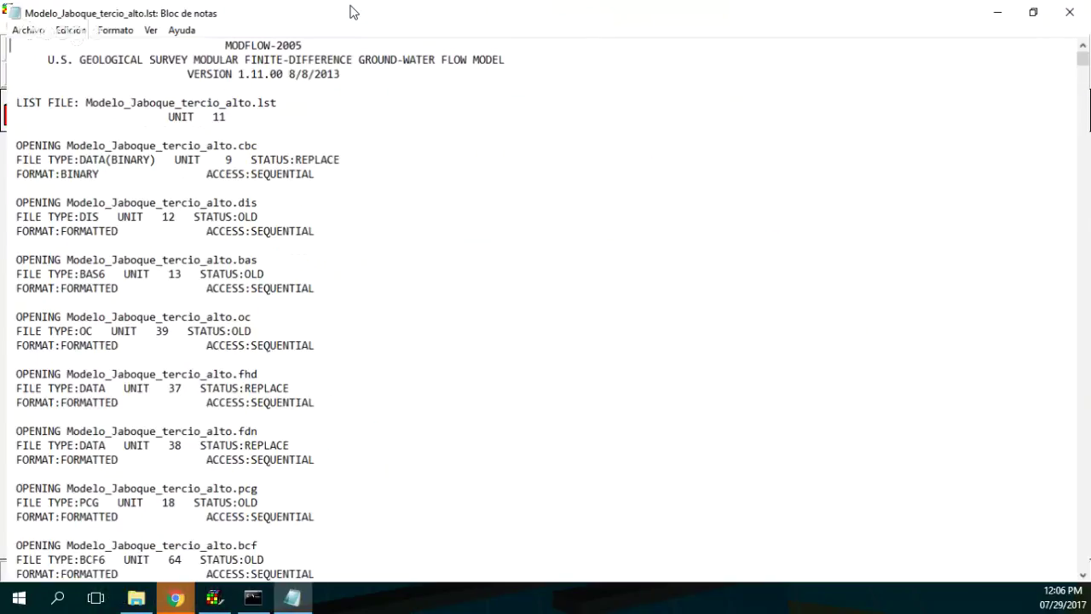
Step: Examine the volumetric budget at the end of the listing file, especially the wells and recharge inflow rates, and close the file
left_click_drag(1082, 58, 1045, 605)
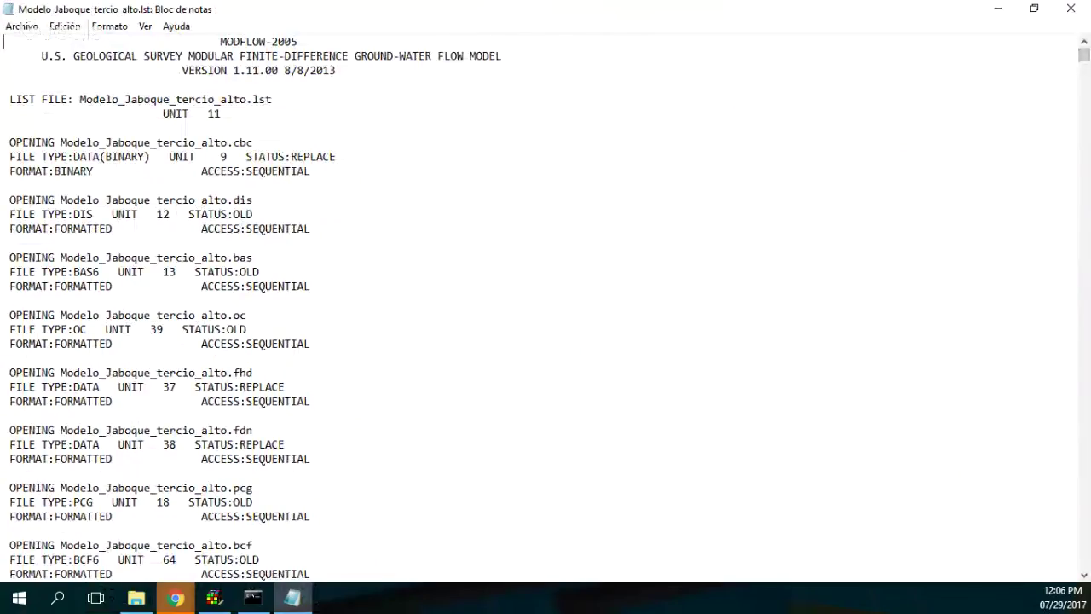
left_click_drag(1082, 66, 1066, 576)
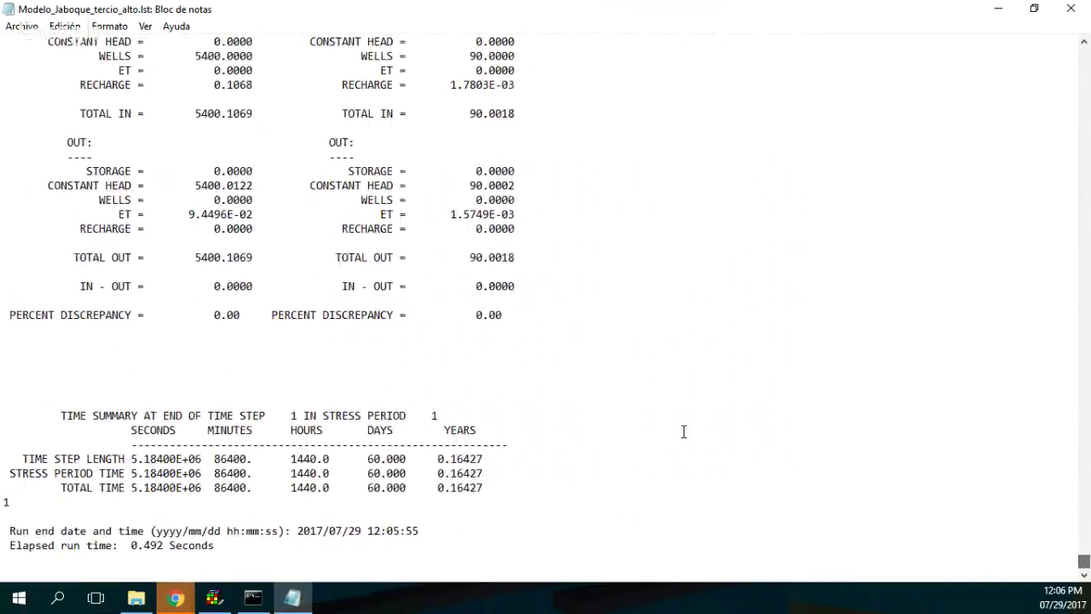
scroll(663, 392, "up", 1)
scroll(663, 392, "up", 2)
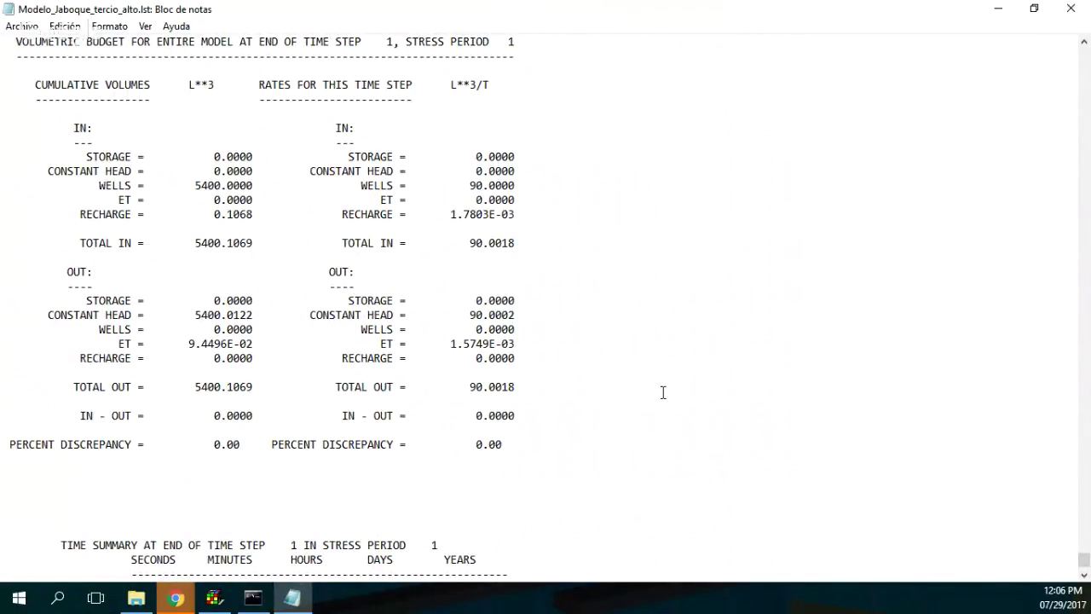
left_click_drag(361, 185, 528, 189)
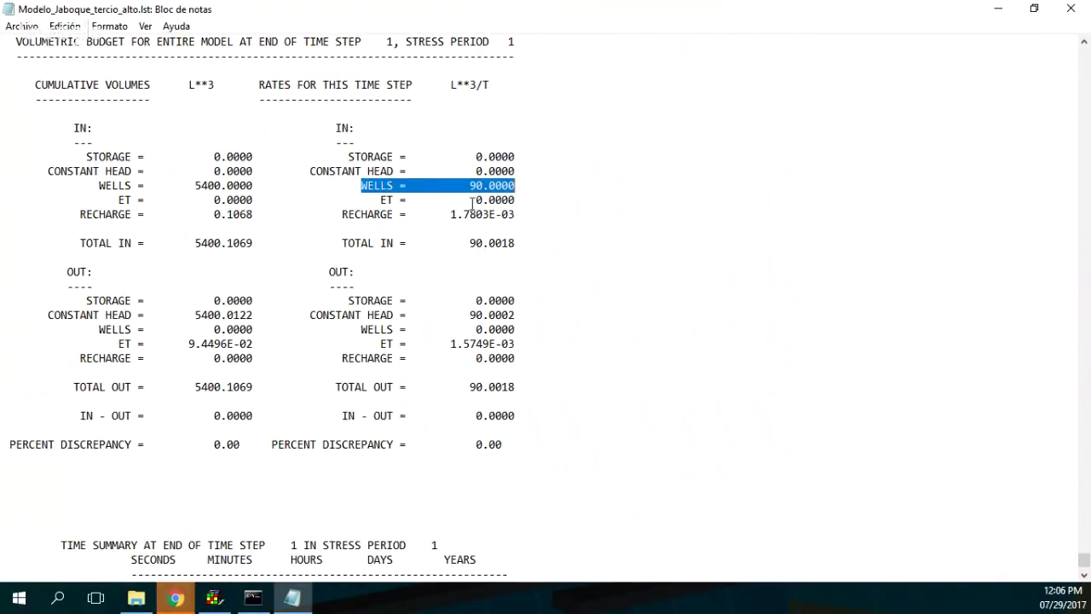
left_click_drag(439, 216, 550, 220)
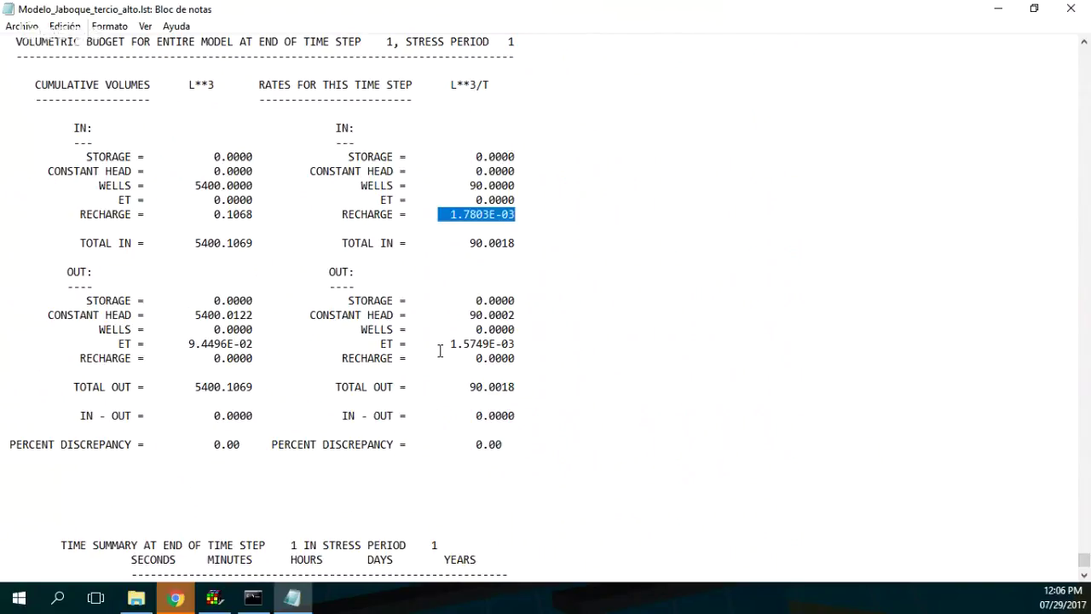
left_click(1071, 10)
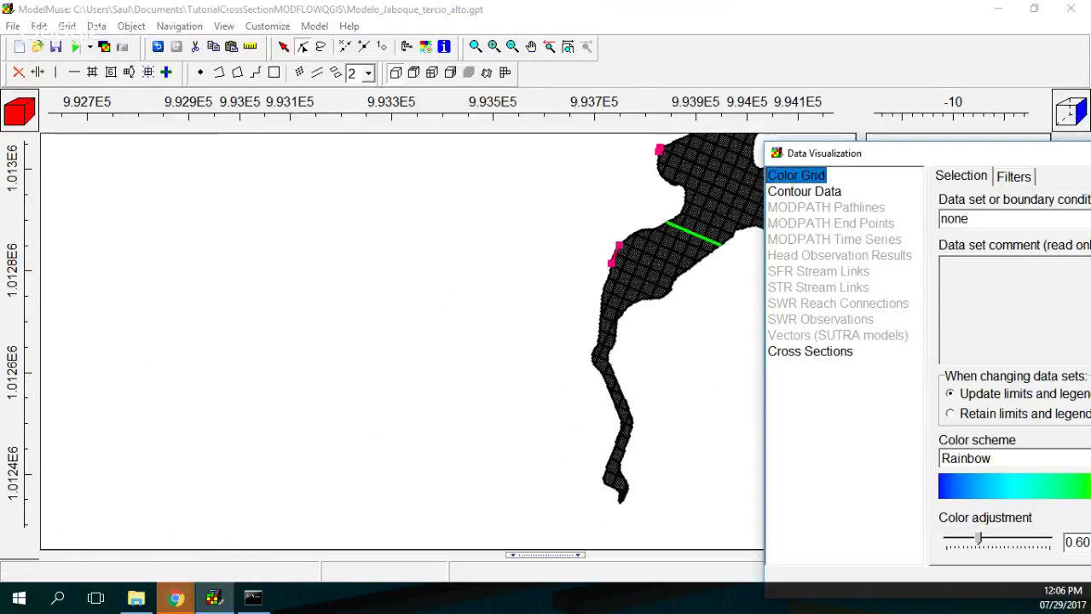
Step: Import the Head results for period 1, step 1 from Modelo_Jaboque_tercio_alto.fhd and display them as contours on the grid
left_click_drag(1086, 162, 592, 116)
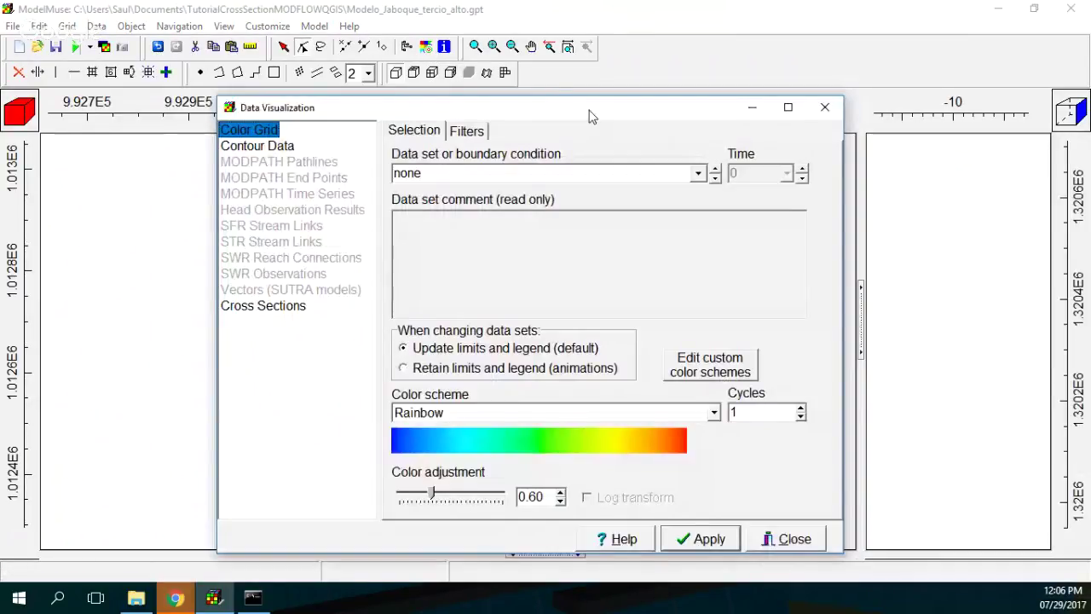
left_click(825, 107)
left_click(104, 46)
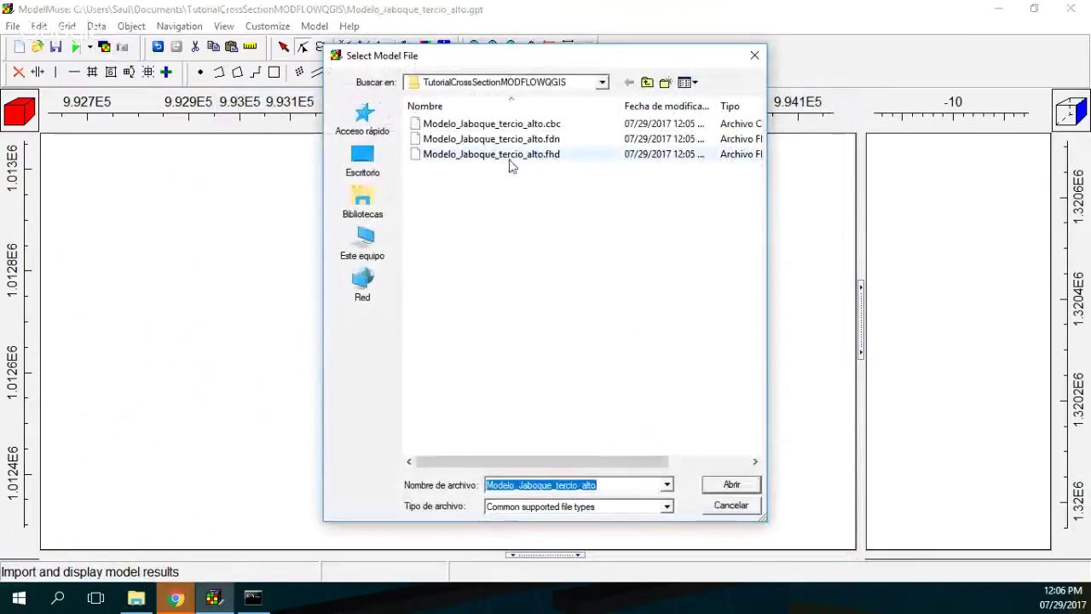
double_click(514, 164)
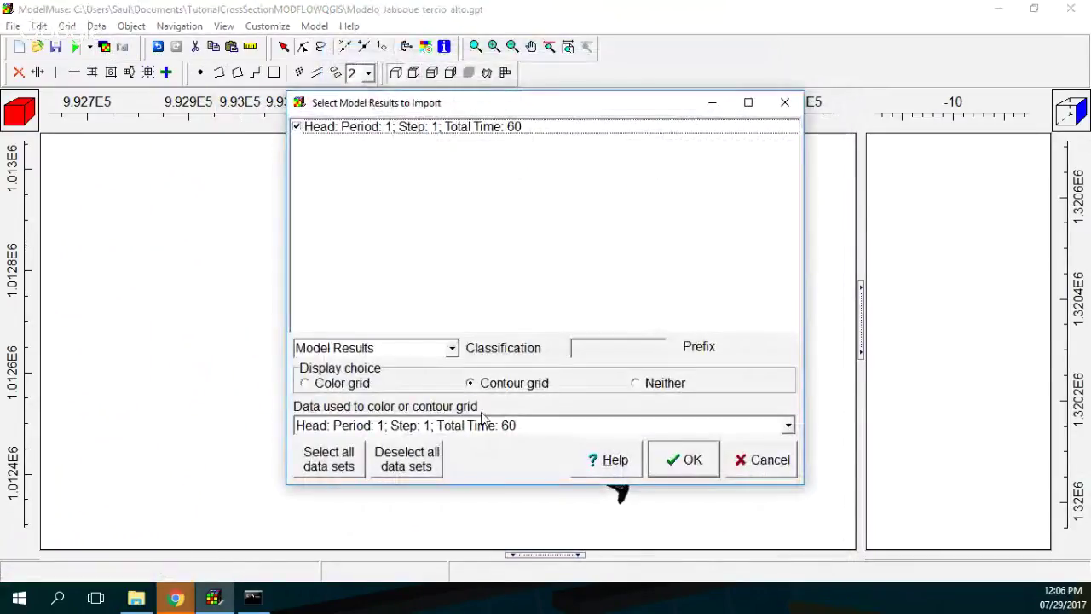
left_click(334, 387)
left_click(513, 385)
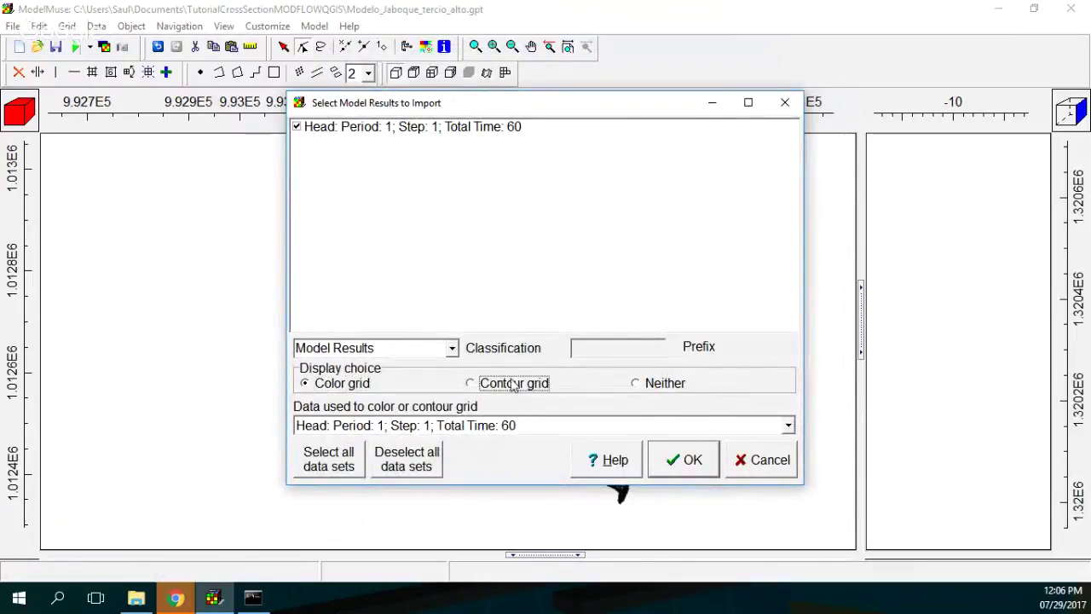
left_click(702, 462)
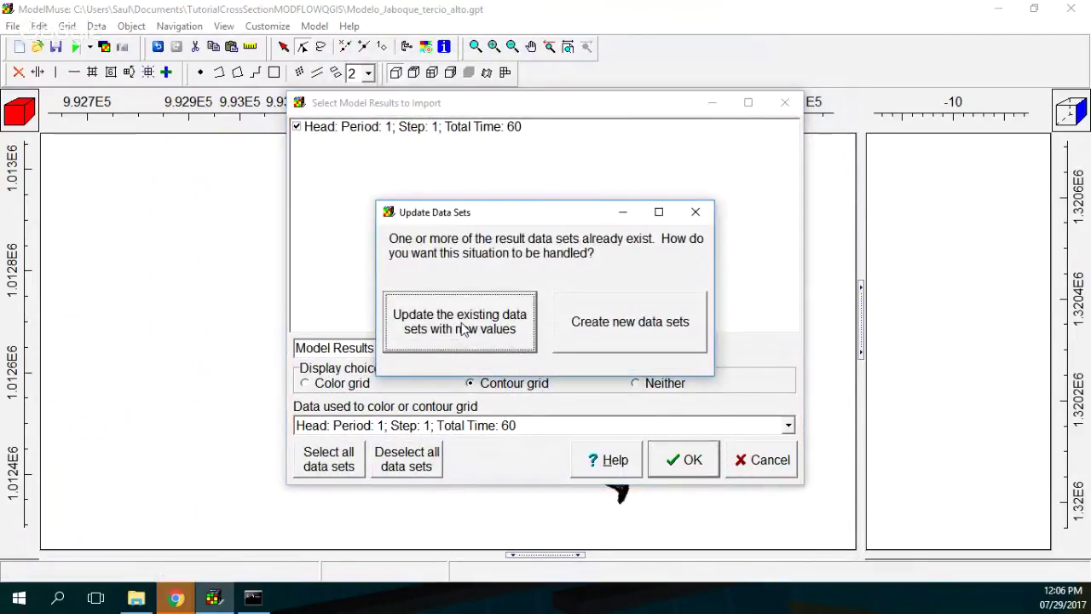
left_click(696, 212)
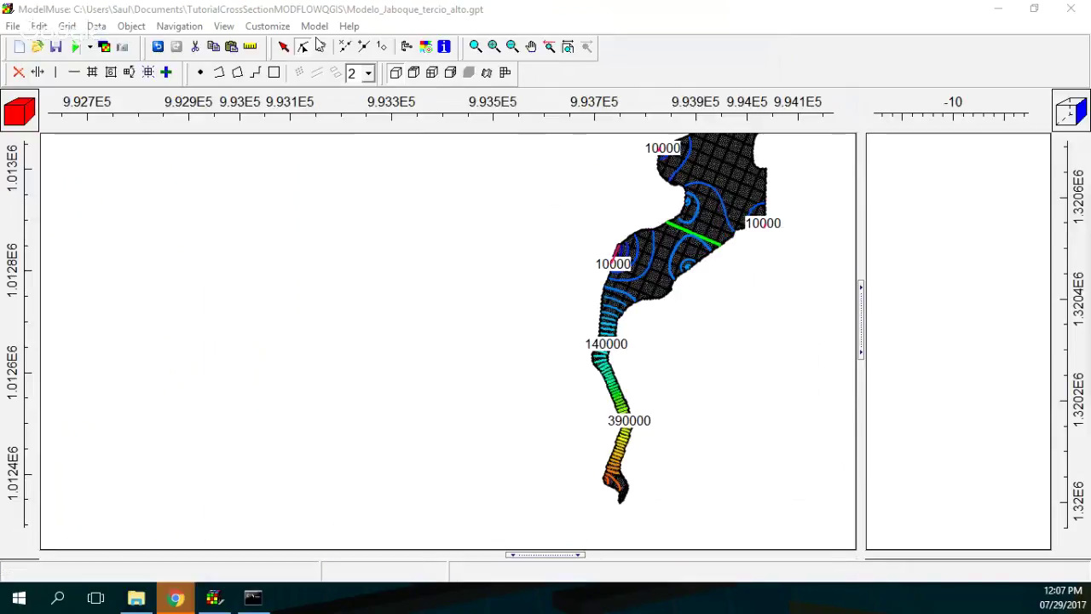
Step: Delete the existing model results and open Modelo_Jaboque_tercio_alto.fhd again to import the Head results
left_click(96, 25)
left_click(145, 129)
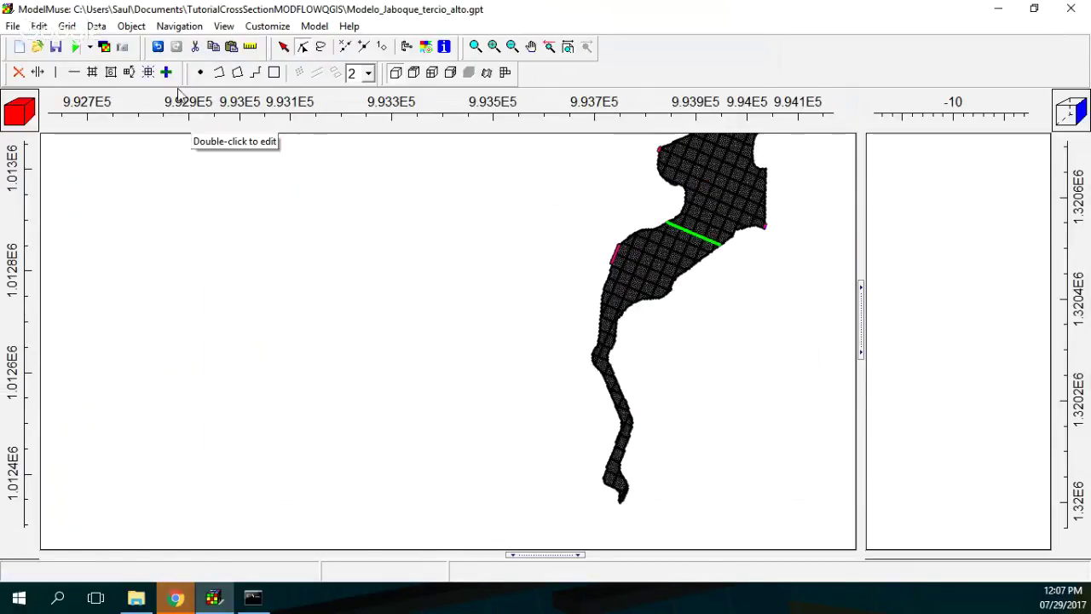
left_click(104, 47)
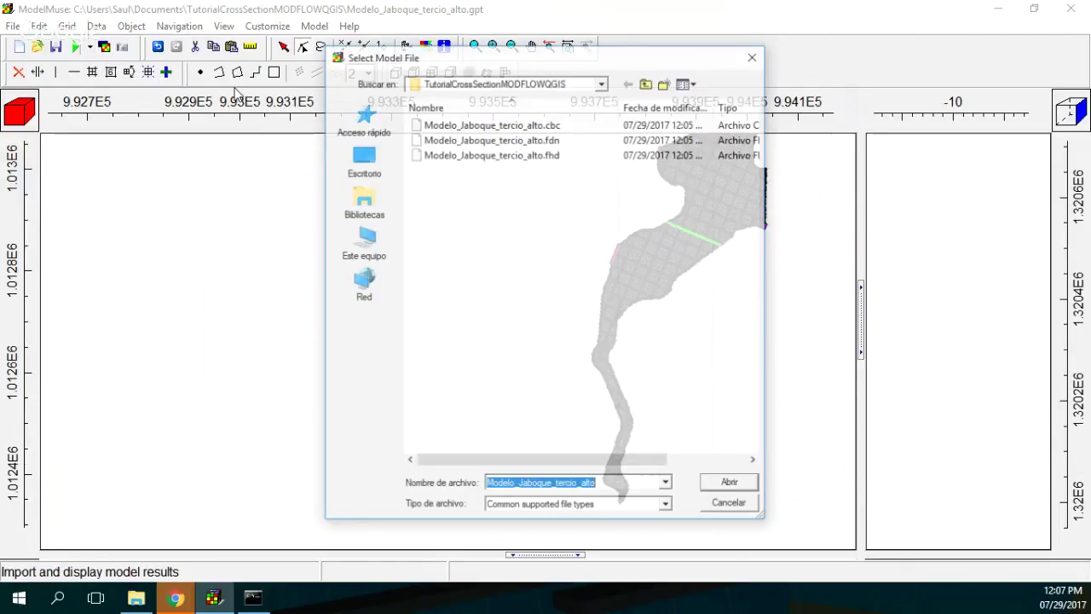
left_click(495, 154)
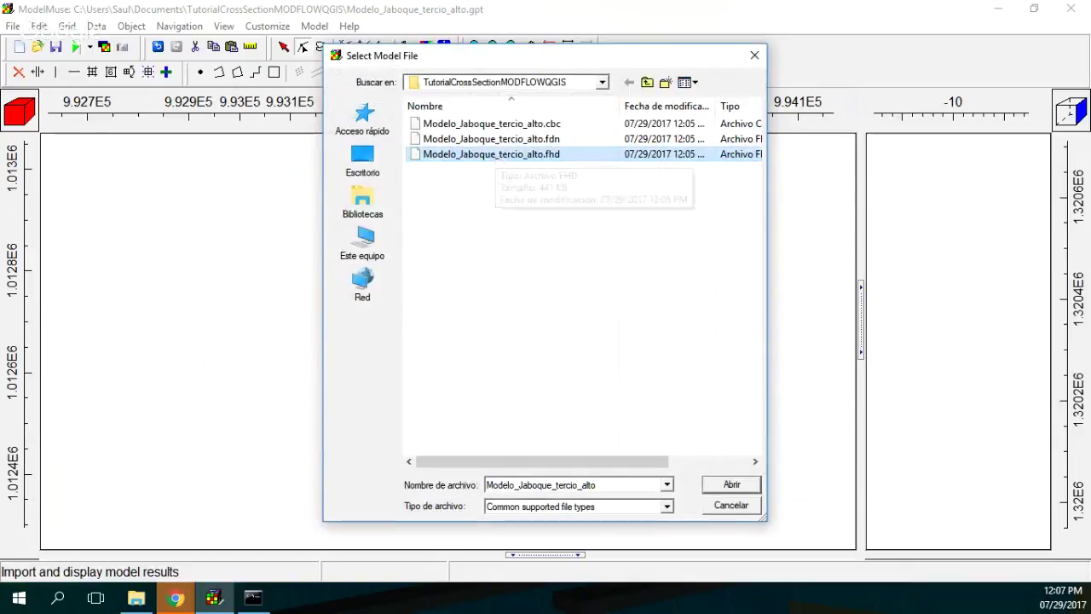
left_click(731, 484)
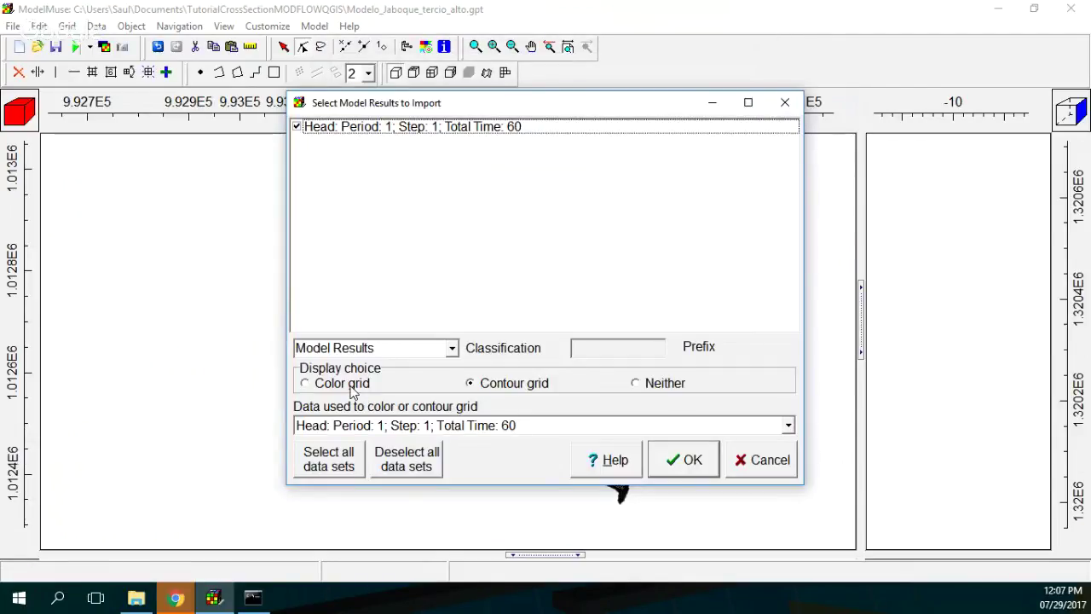
Step: Import the Head results for period 1, step 1 as a color grid and display only the grid's outer boundary
left_click(349, 384)
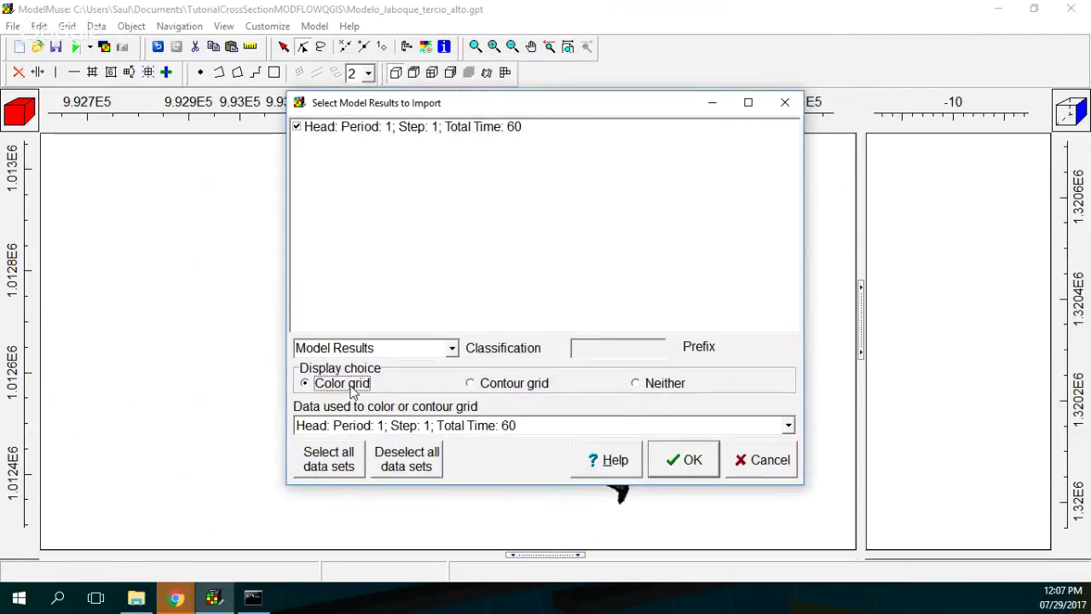
left_click(686, 465)
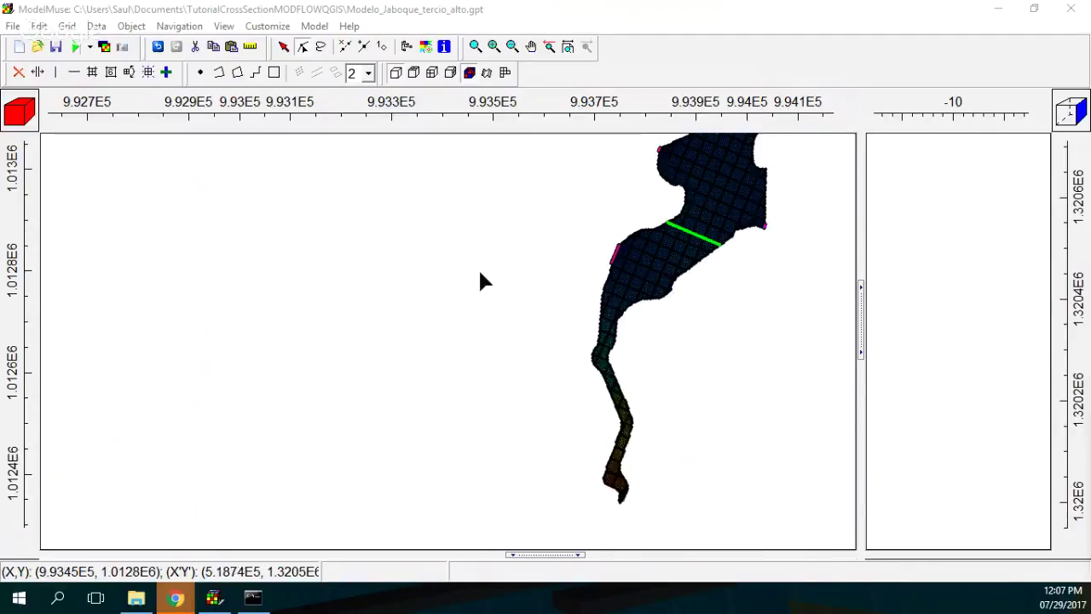
left_click(505, 73)
left_click(510, 150)
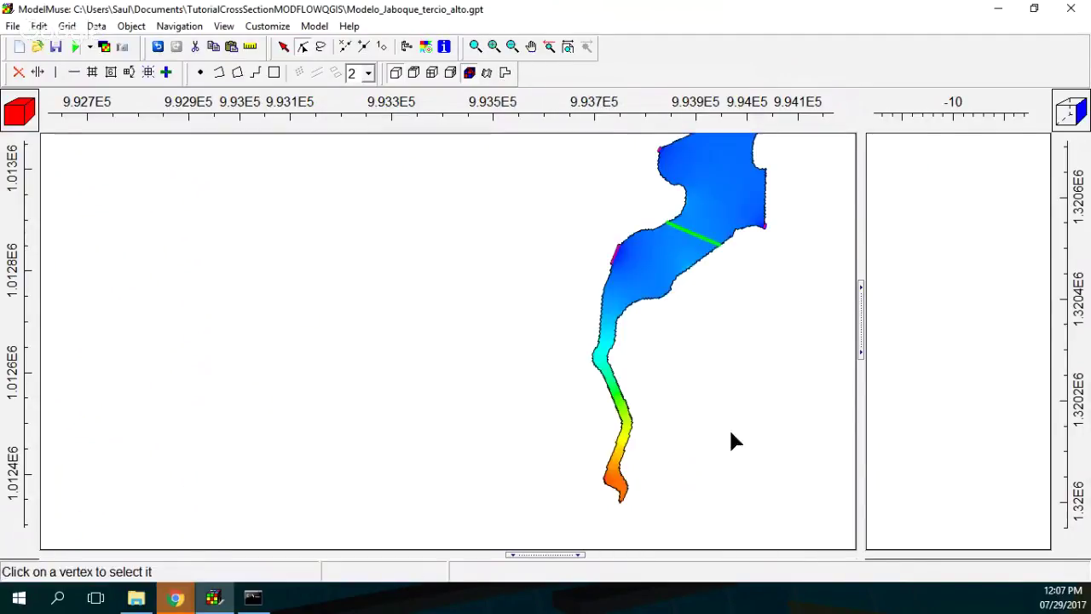
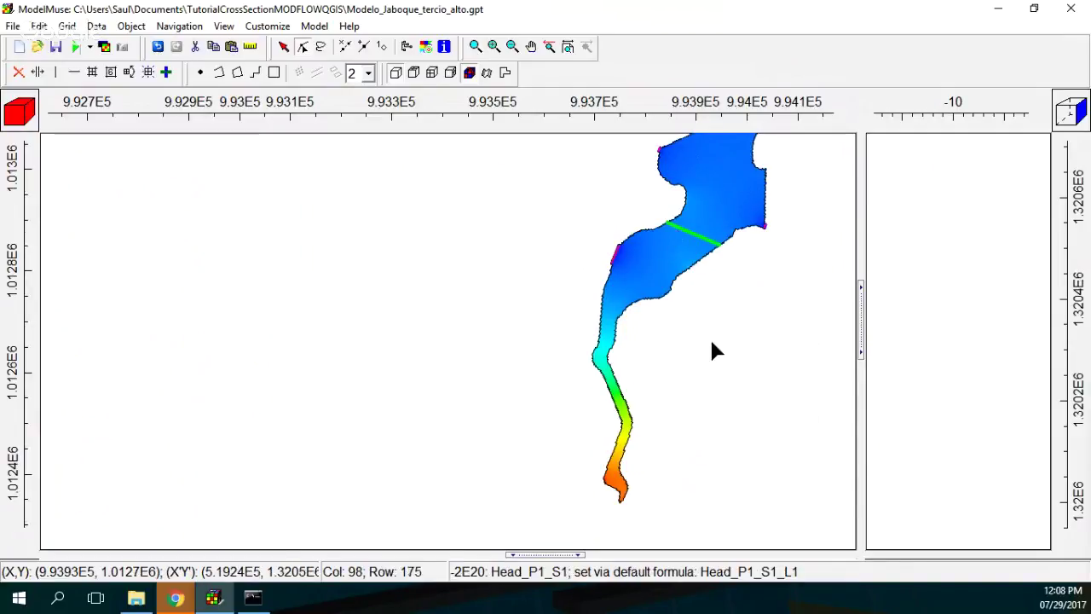
Step: Hide the CHD package objects and show the WEL and SSM package objects, expanding the list of well objects
scroll(712, 343, "down", 3)
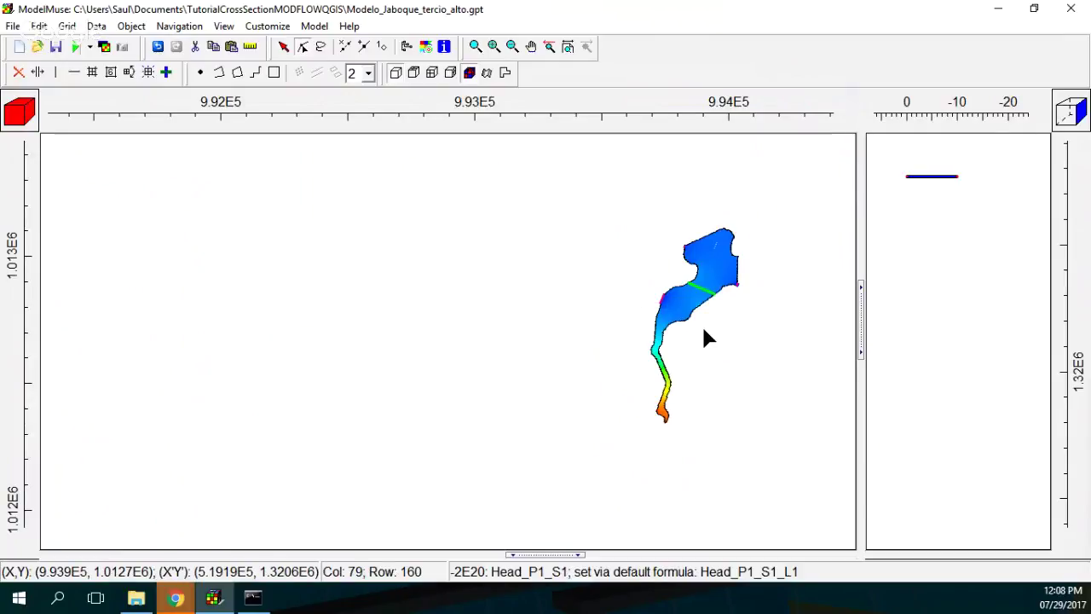
scroll(703, 324, "up", 2)
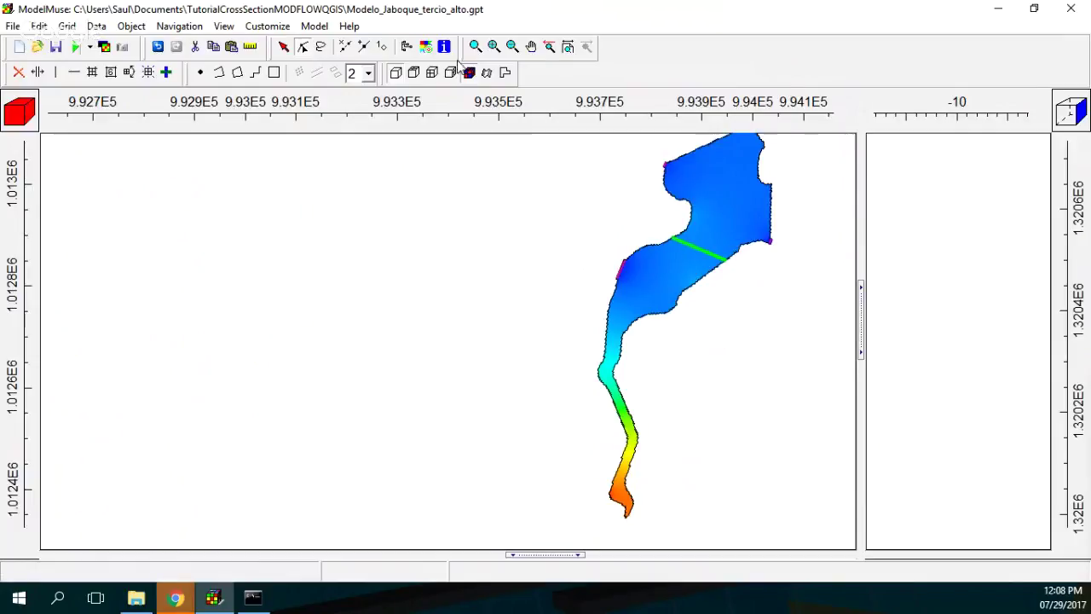
left_click(408, 48)
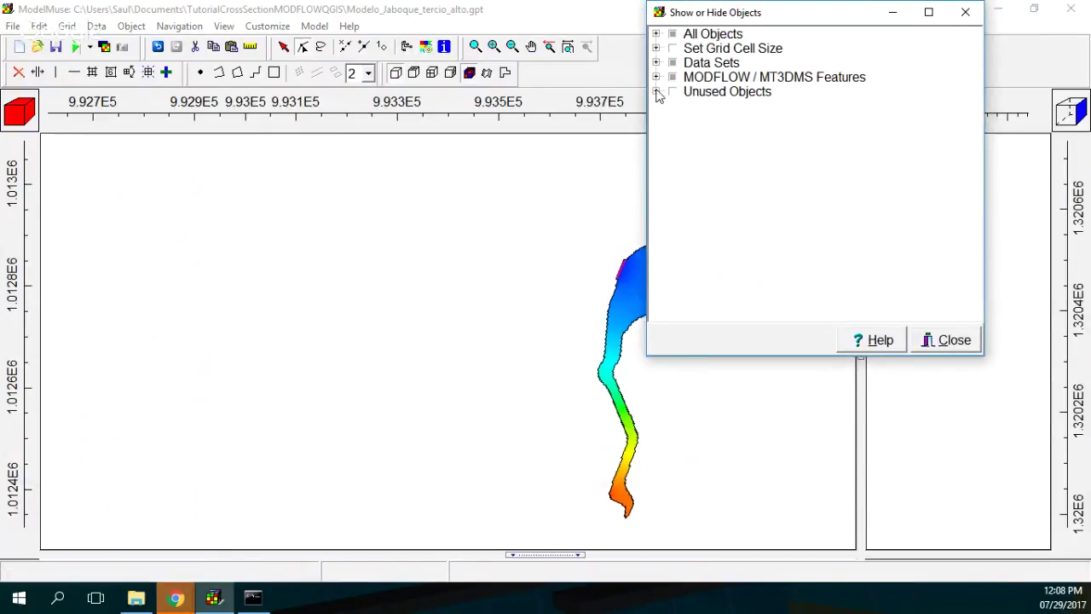
left_click(657, 77)
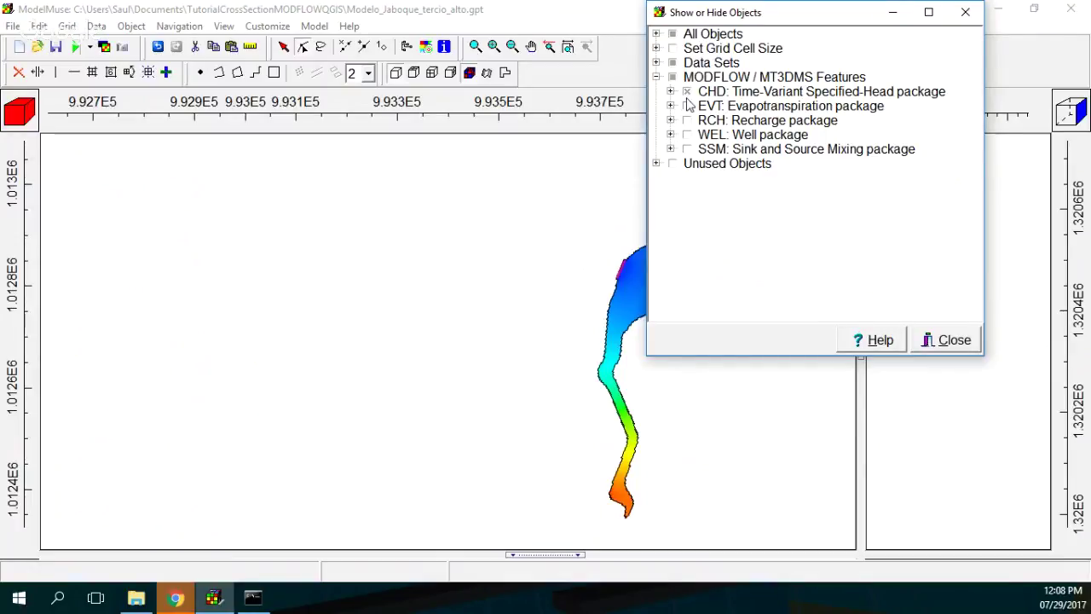
left_click(687, 91)
left_click(687, 149)
left_click(687, 135)
left_click(670, 134)
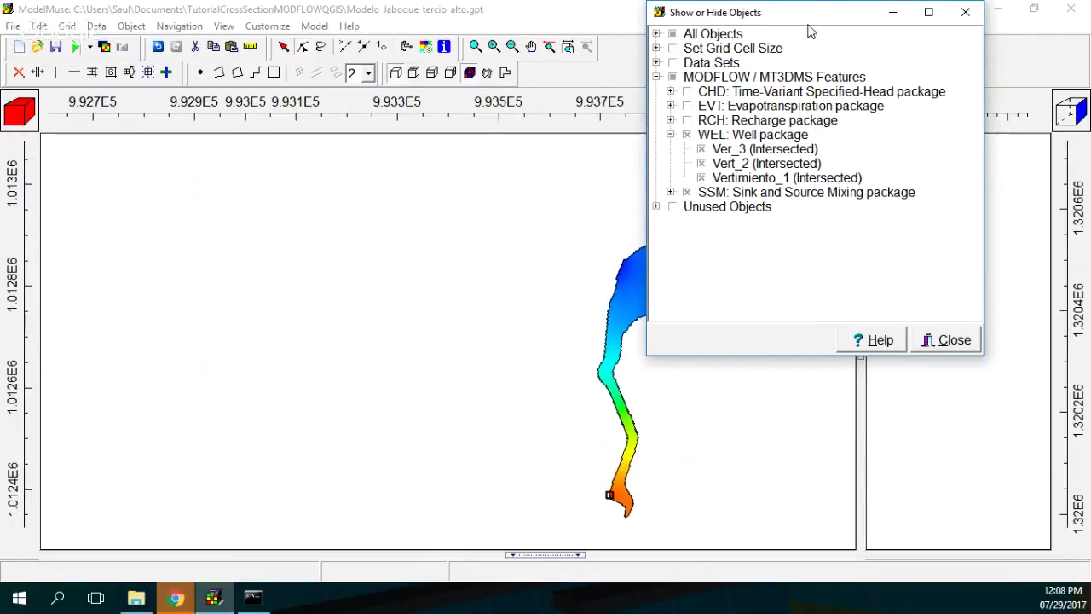
left_click_drag(818, 17, 890, 36)
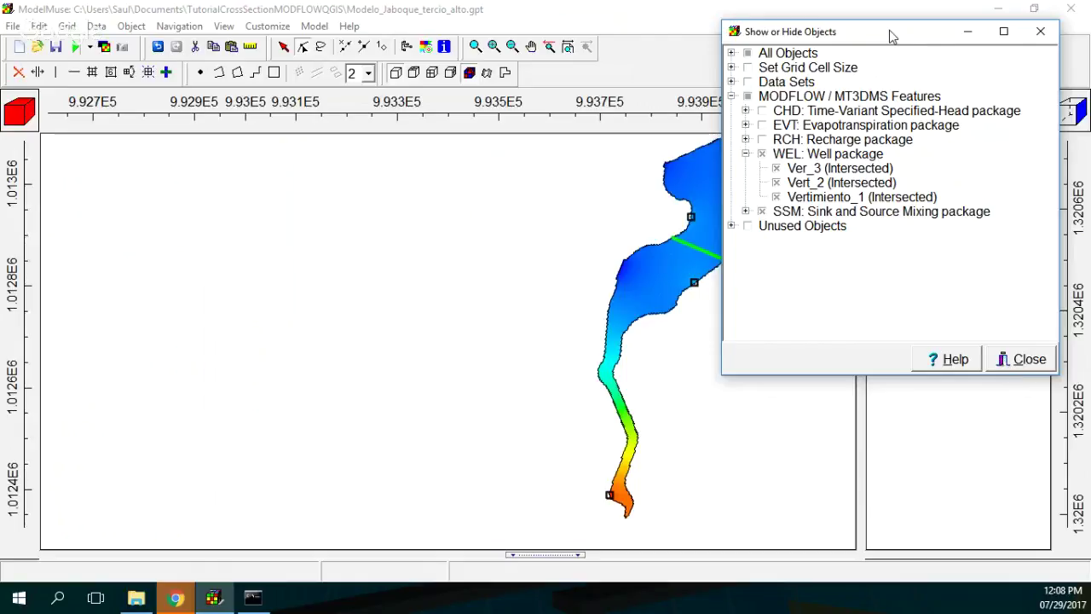
Step: Set the Well package pumping rate of the object Ver_3 to .030
left_click(807, 170)
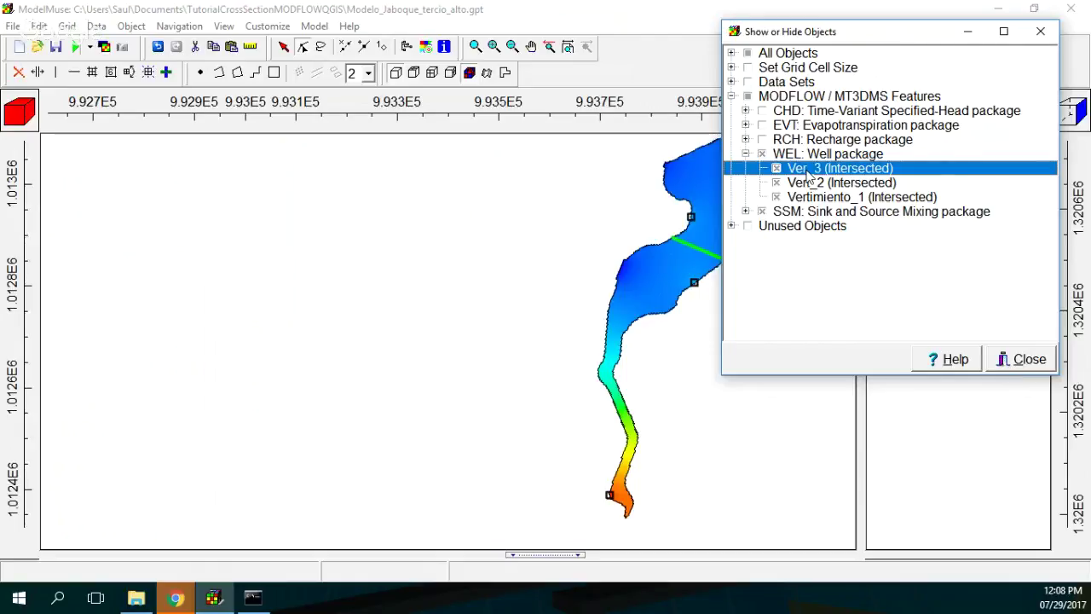
left_click(691, 221)
left_click(690, 219)
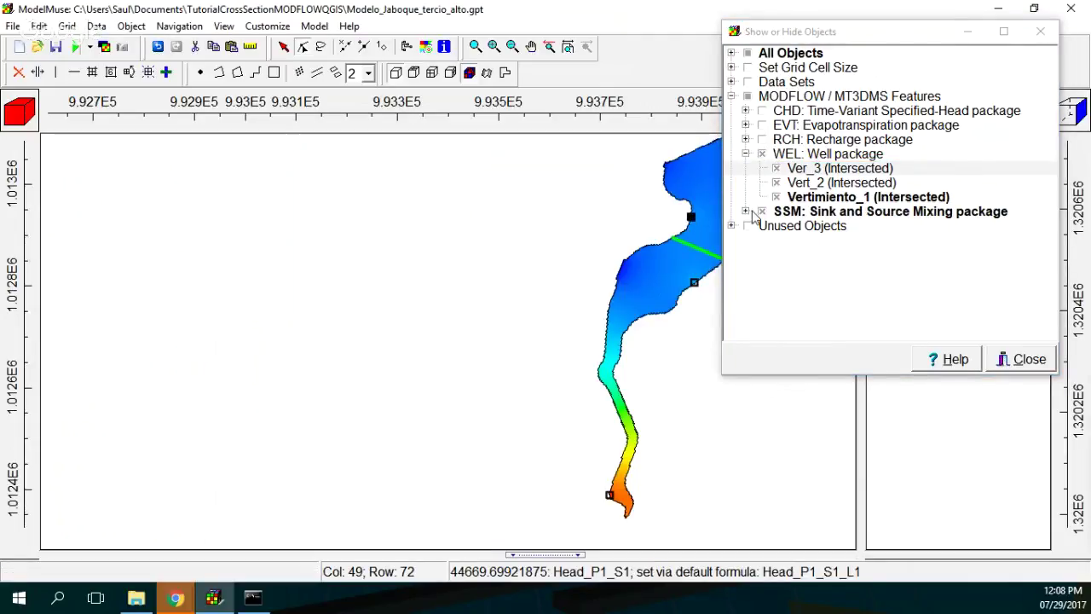
left_click(818, 168)
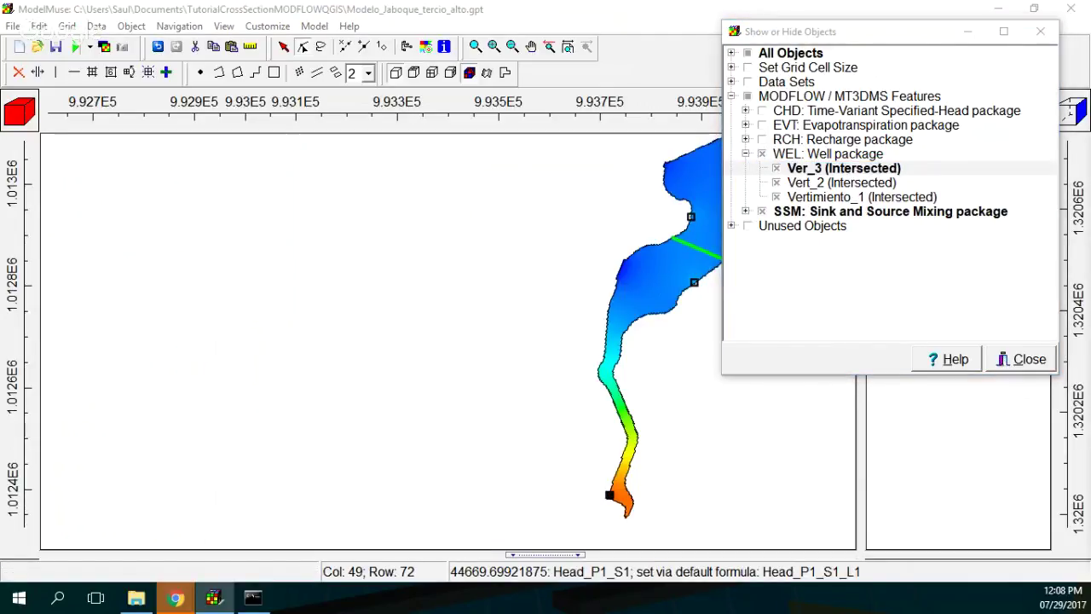
double_click(818, 168)
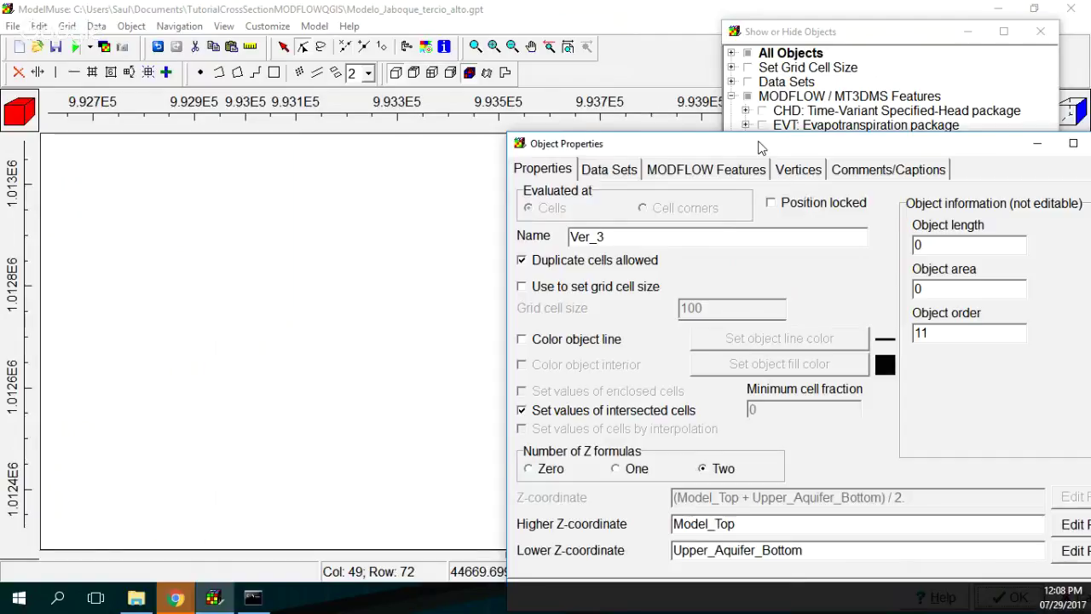
left_click_drag(761, 148, 555, 77)
left_click(490, 98)
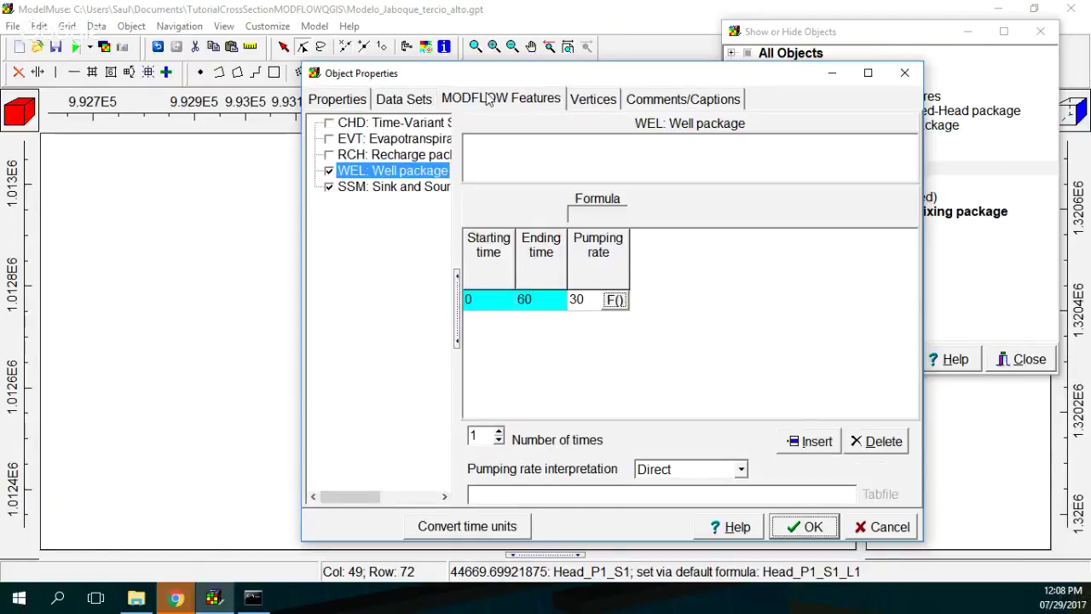
left_click(577, 300)
type(".")
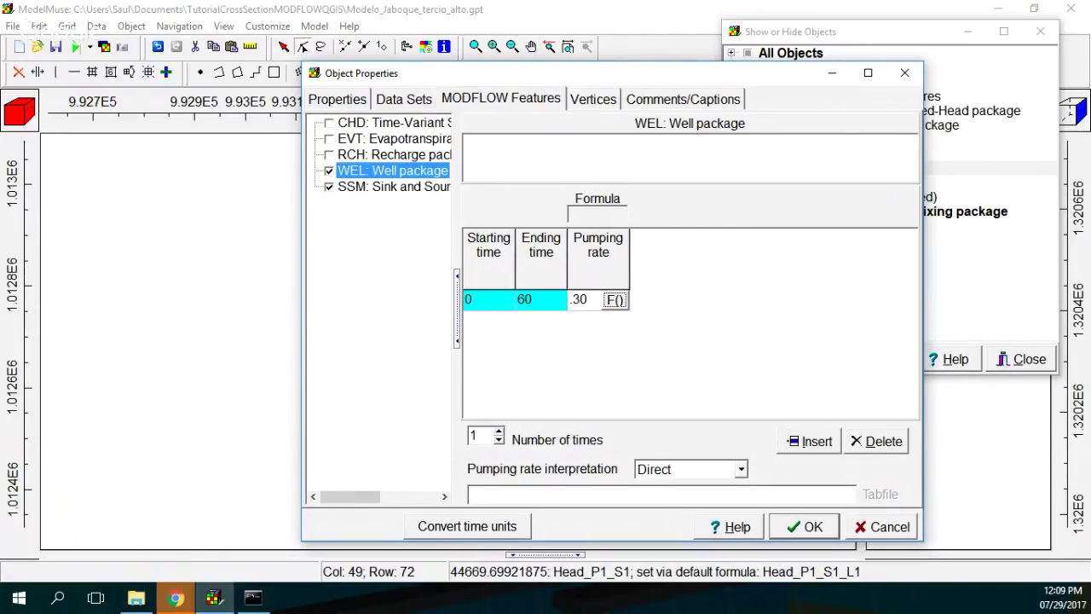
type("0")
Step: Enable Specified concentration (ITYPE = -1) for Ver_3 in the Sink and Source Mixing package
left_click(394, 197)
left_click(546, 319)
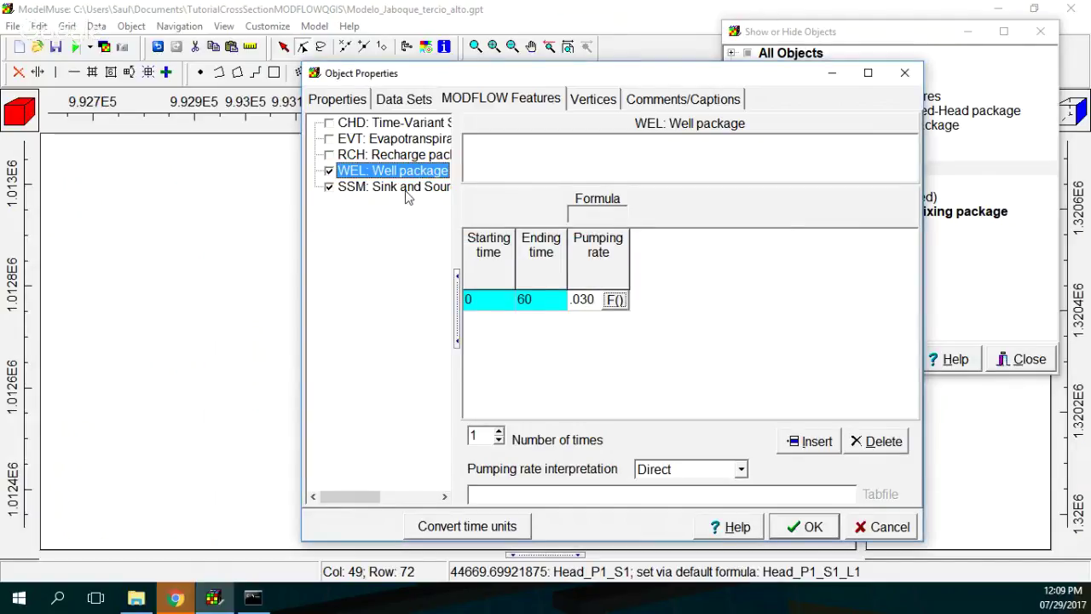
left_click(405, 195)
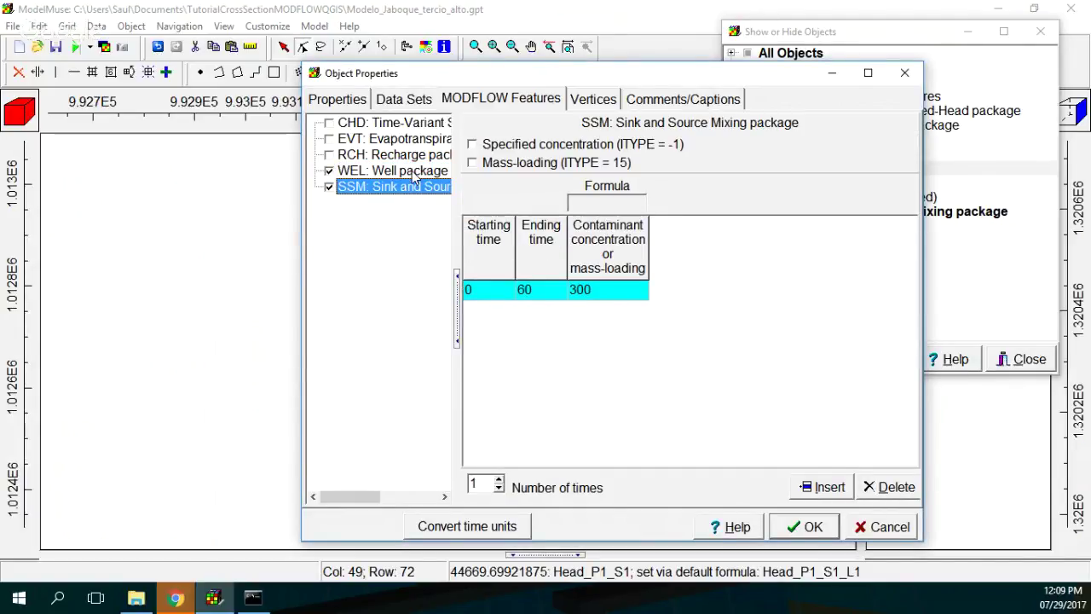
left_click(473, 144)
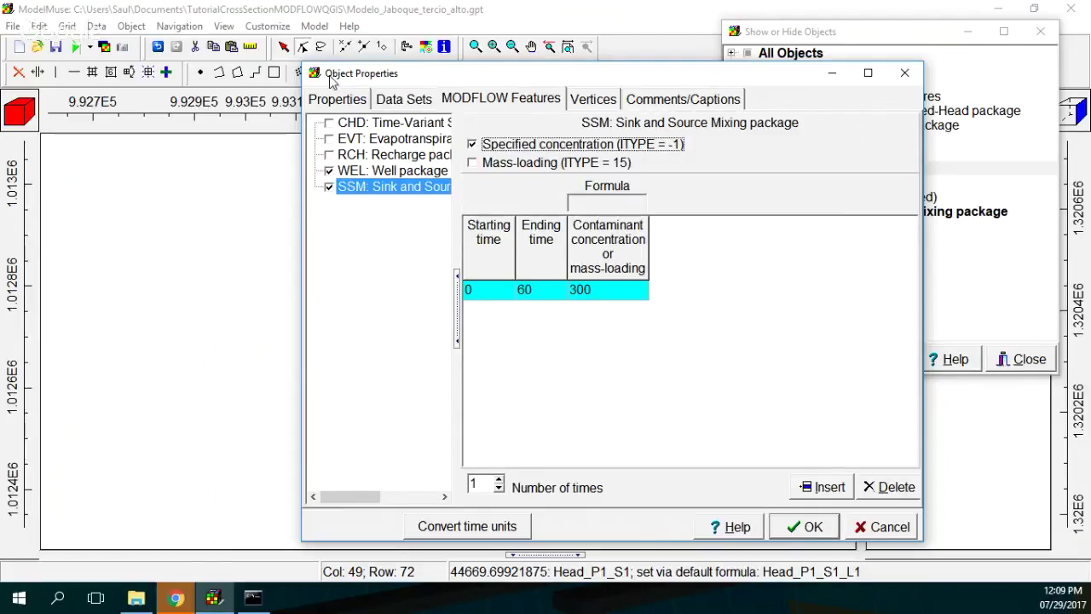
Step: Color the object line of Ver_3 light orange and apply the changes to the object
left_click(335, 100)
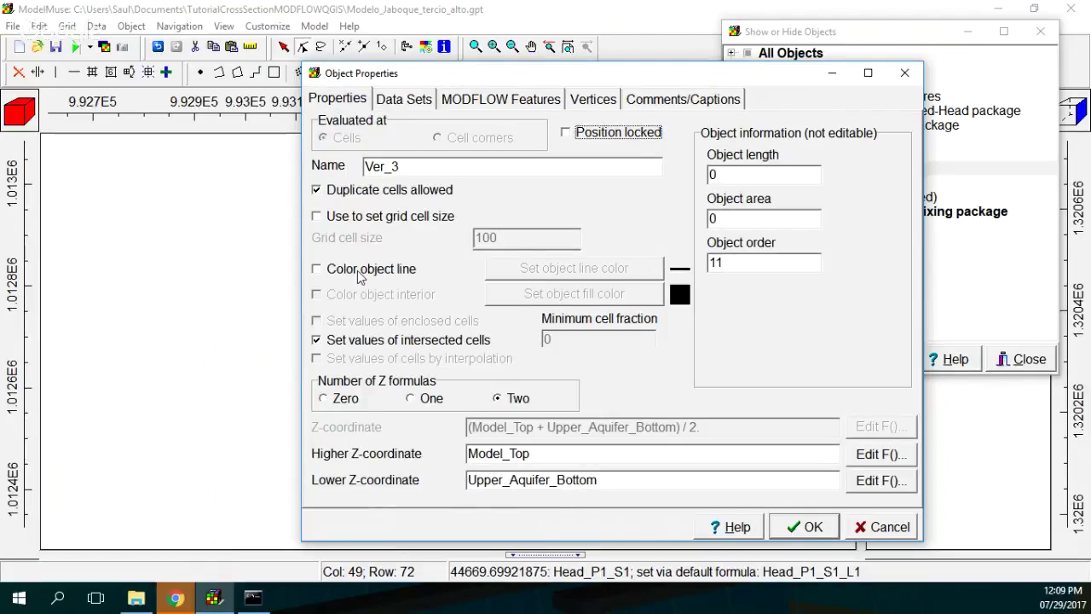
left_click(319, 268)
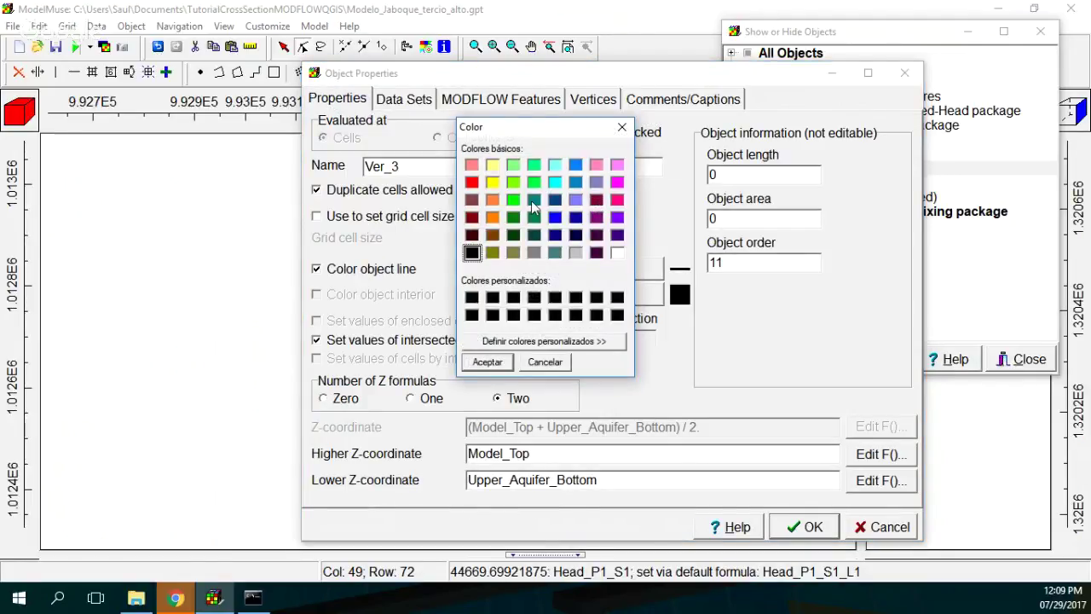
left_click(492, 201)
left_click(487, 361)
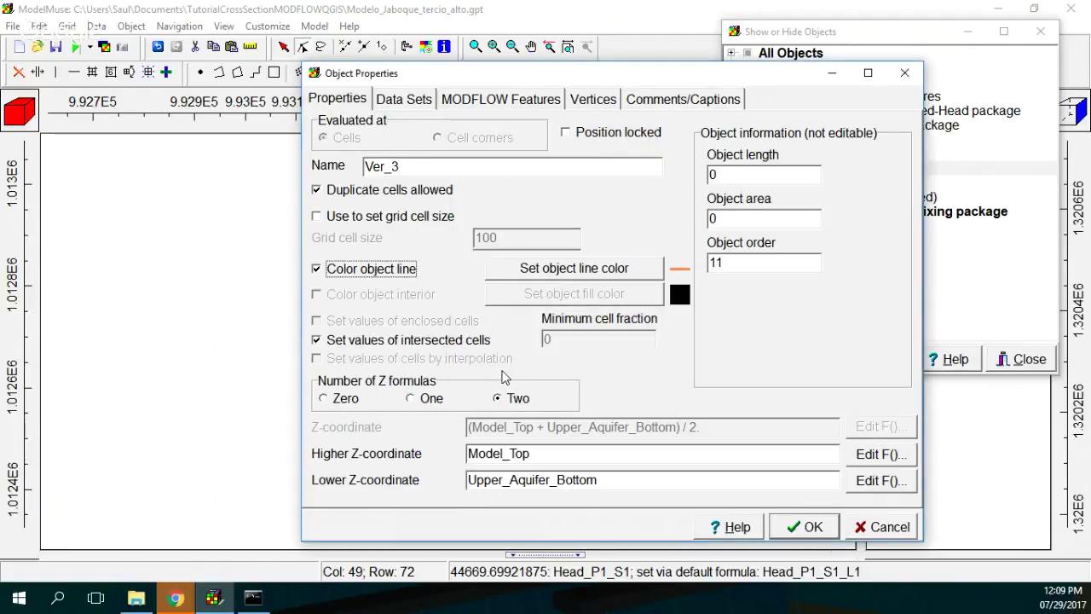
left_click(805, 526)
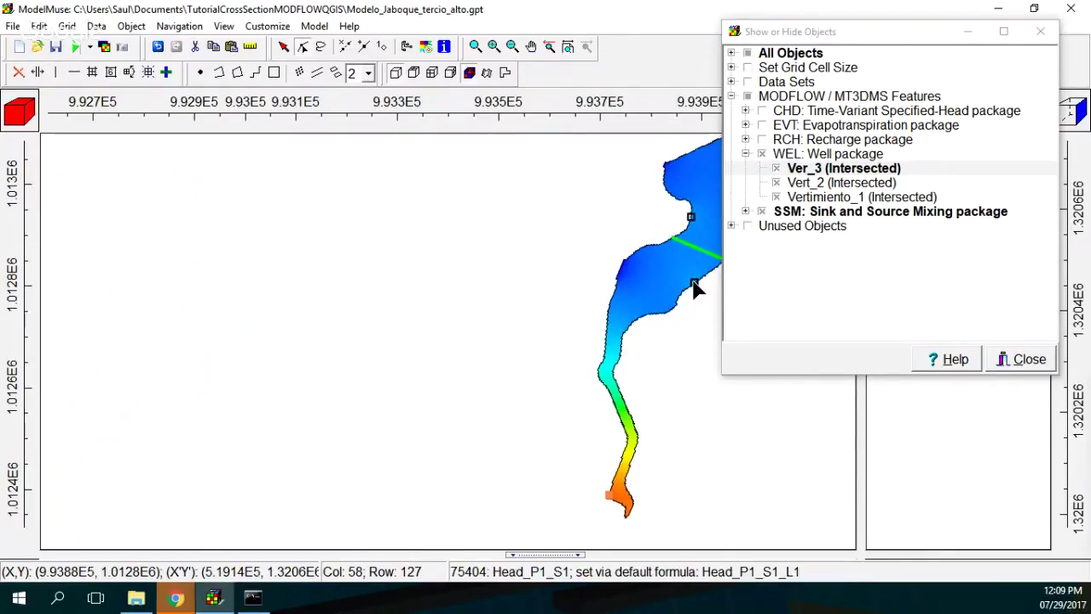
Step: Close the object visibility list and color the object line of Vert_2 red
left_click(1038, 34)
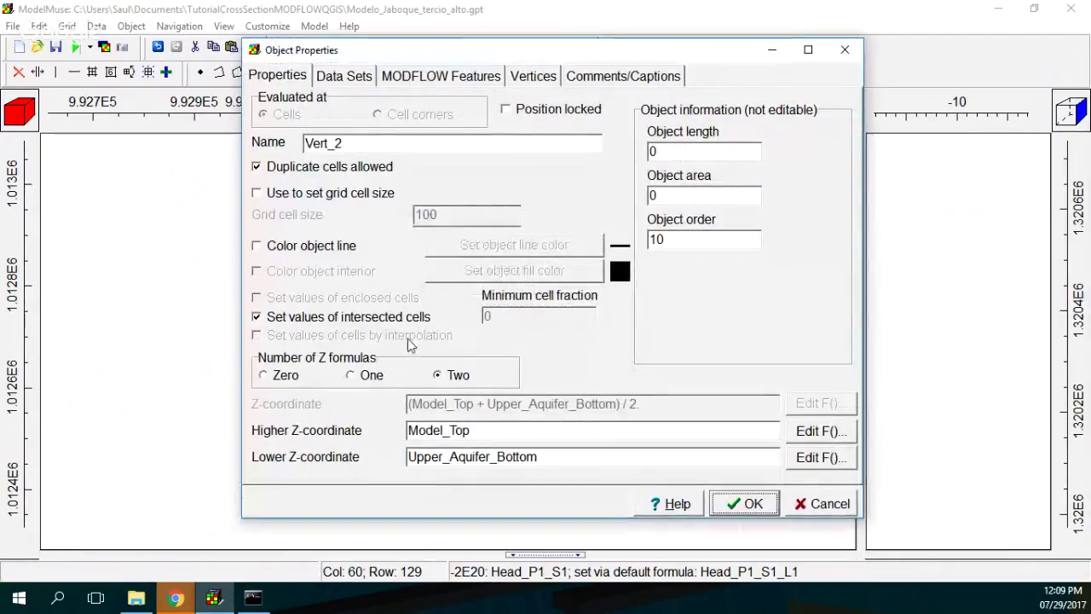
left_click(257, 245)
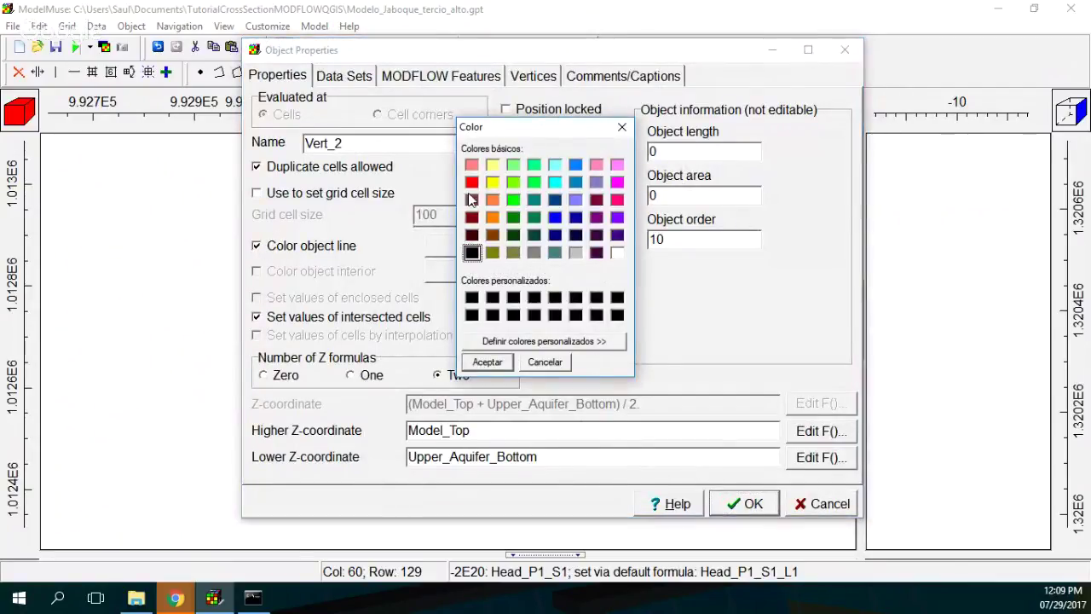
left_click(471, 181)
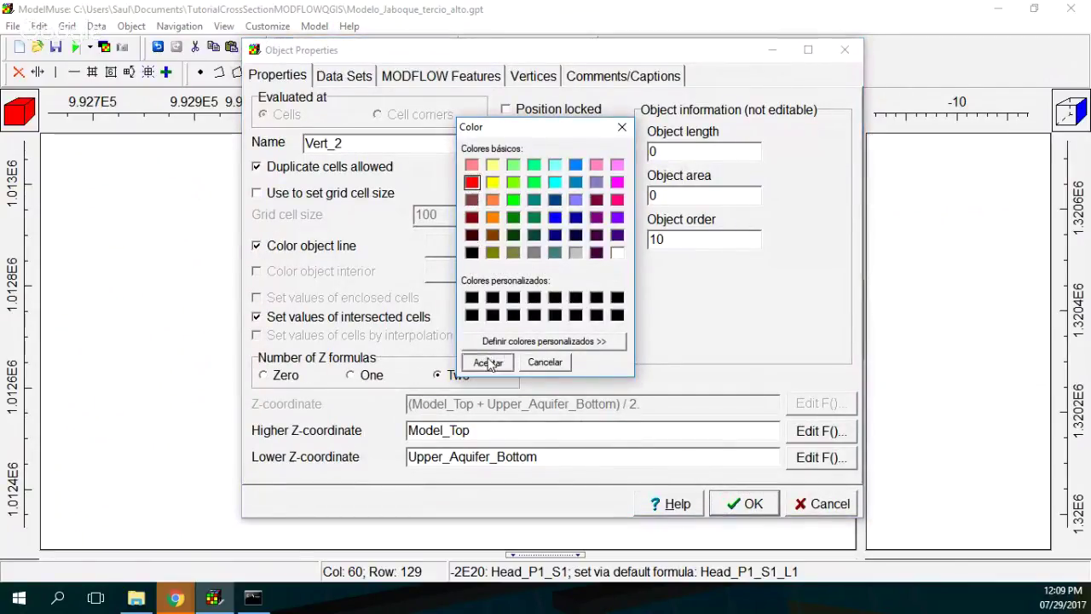
left_click(488, 364)
Step: Set the Well package pumping rate of Vert_2 to 0.030 and apply the object changes
left_click(346, 78)
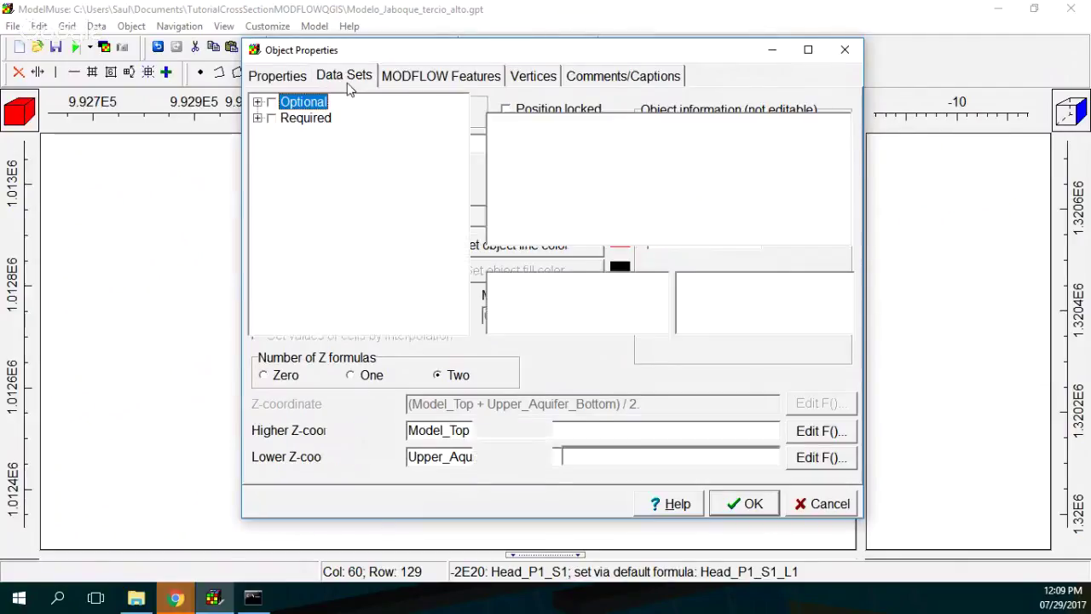
left_click(441, 75)
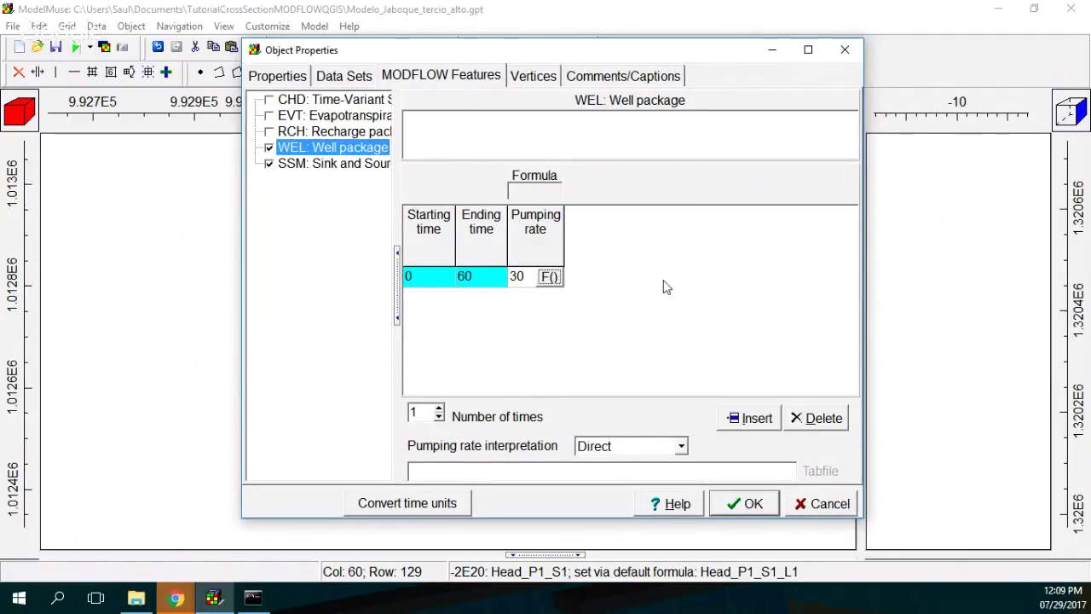
type("0.")
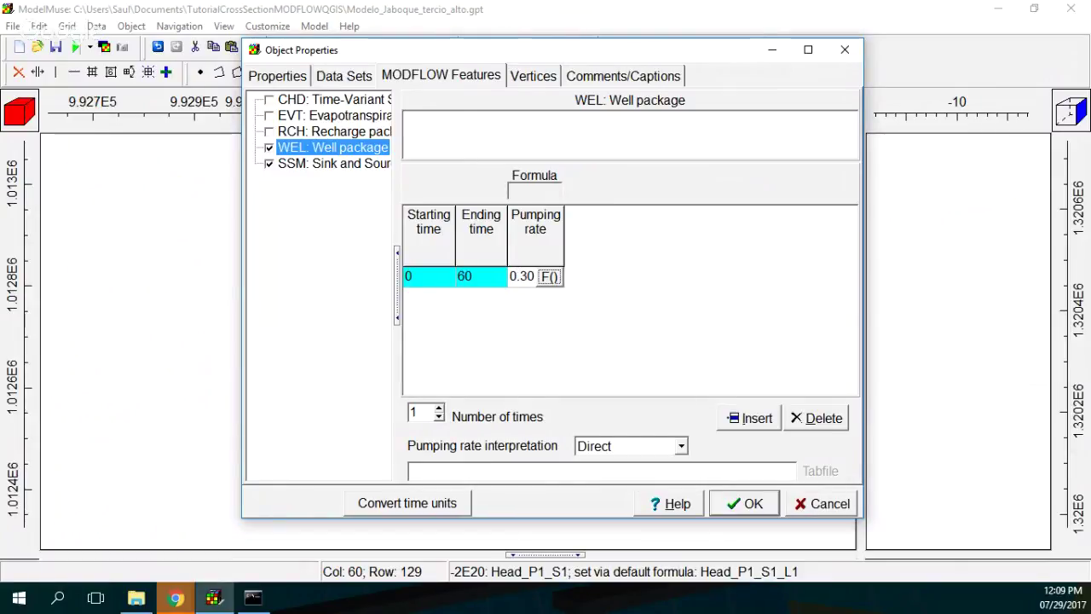
type("0")
left_click(770, 508)
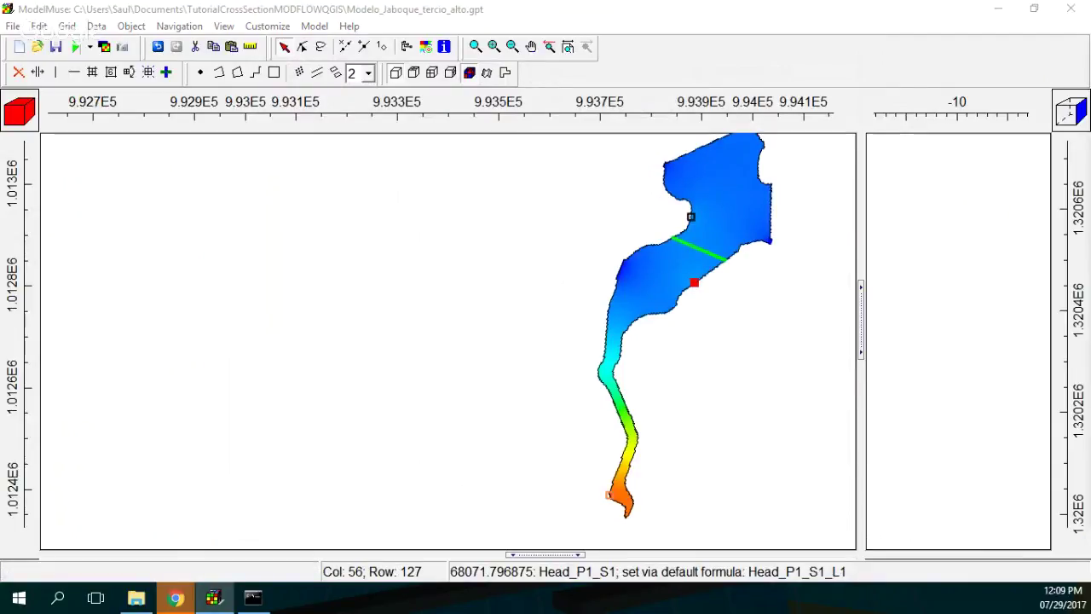
Step: Enable Specified concentration (ITYPE = -1) for Vert_2 in the Sink and Source Mixing package
double_click(691, 217)
left_click(535, 80)
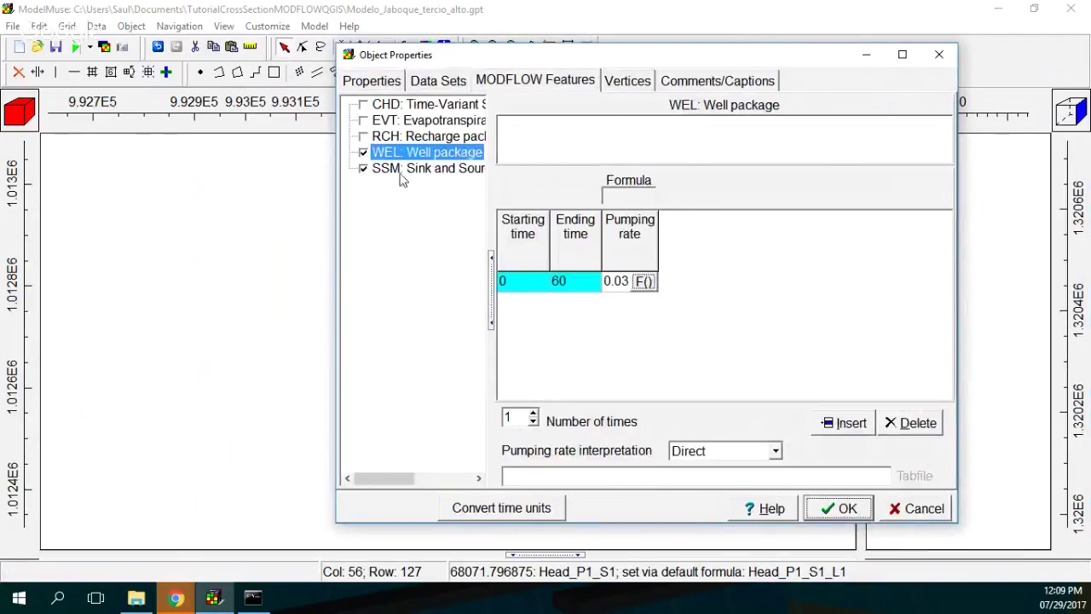
left_click(426, 168)
left_click(538, 128)
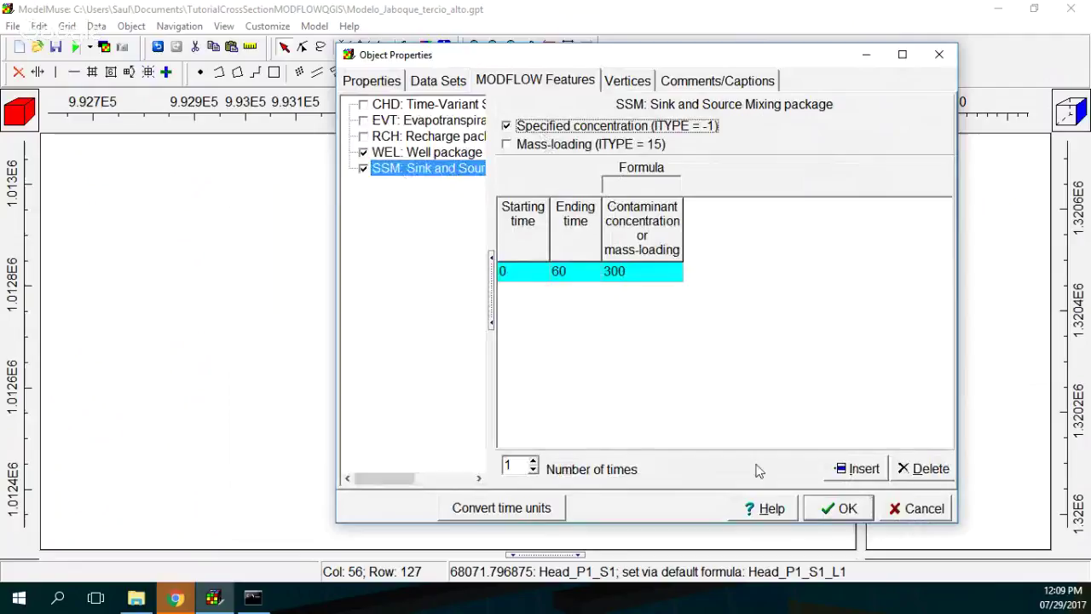
left_click(838, 508)
Step: Open the properties of Vertimiento_1 and color its object line orange
double_click(691, 217)
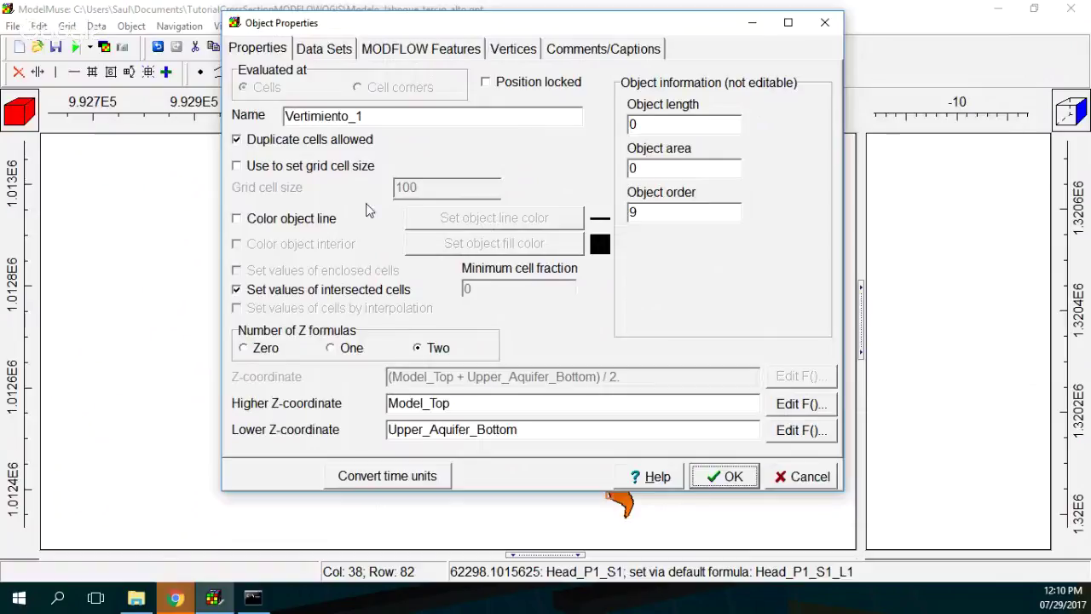
left_click(294, 219)
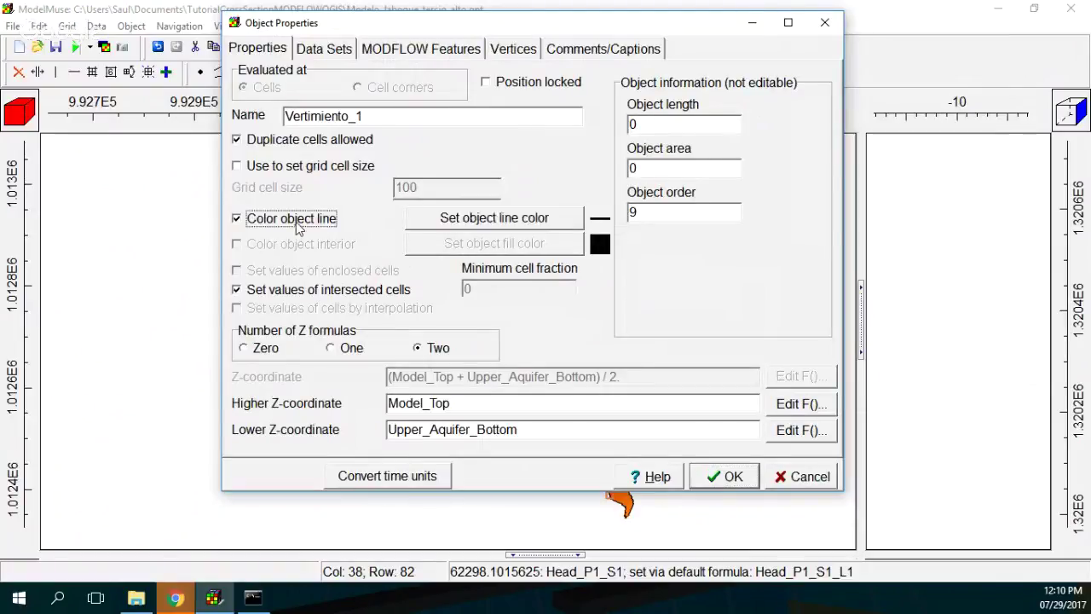
left_click(493, 218)
left_click(493, 219)
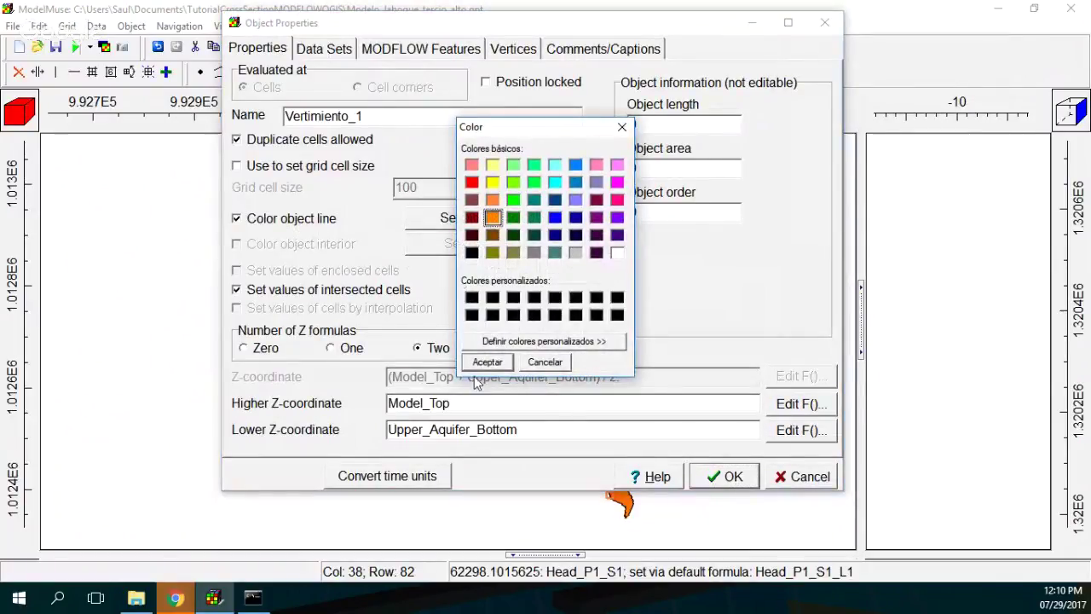
left_click(487, 363)
Step: Set the Well package pumping rate of Vertimiento_1 to 0.03, with Specified concentration (ITYPE = -1) enabled in Sink and Source Mixing, and apply
left_click(373, 49)
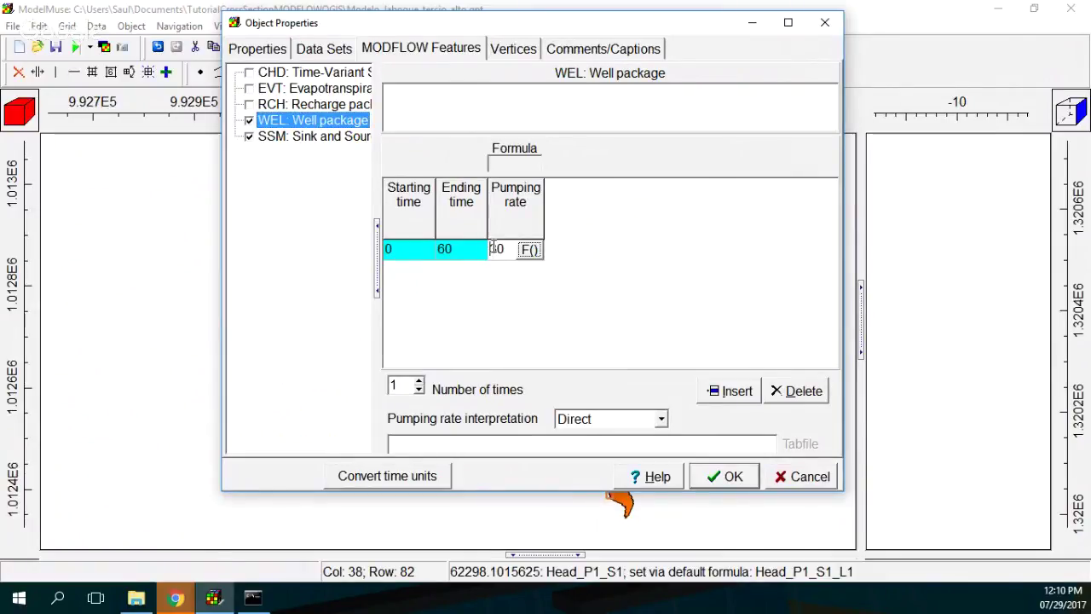
type("0.003")
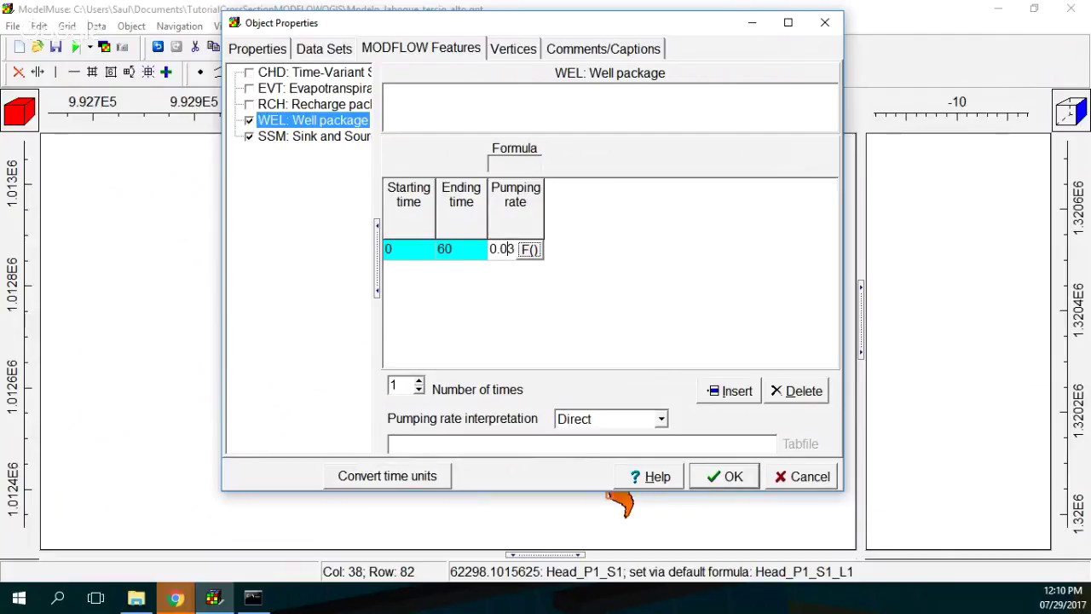
left_click(312, 141)
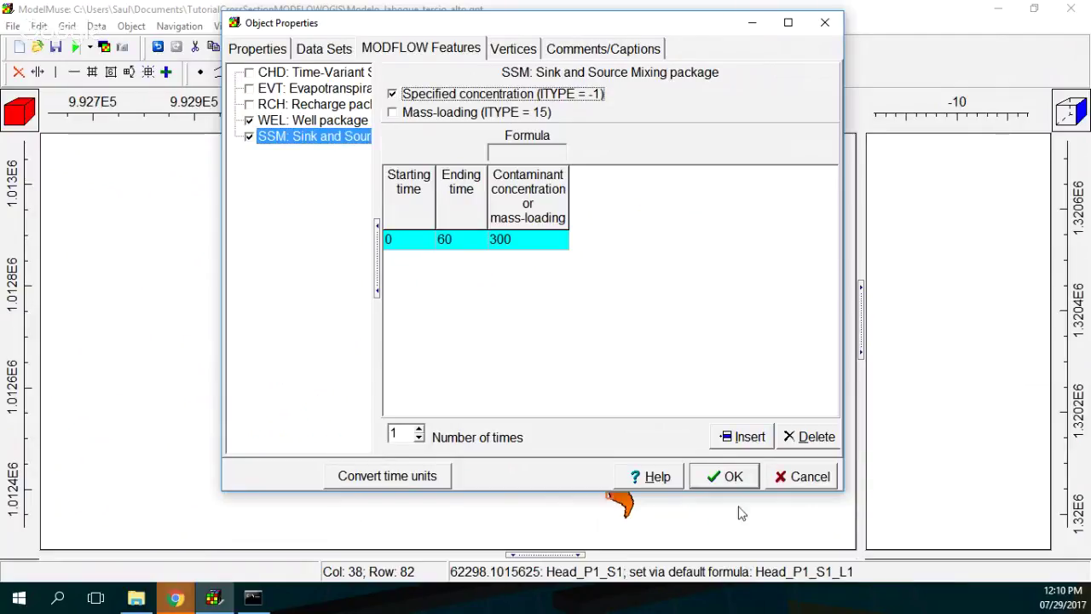
left_click(722, 479)
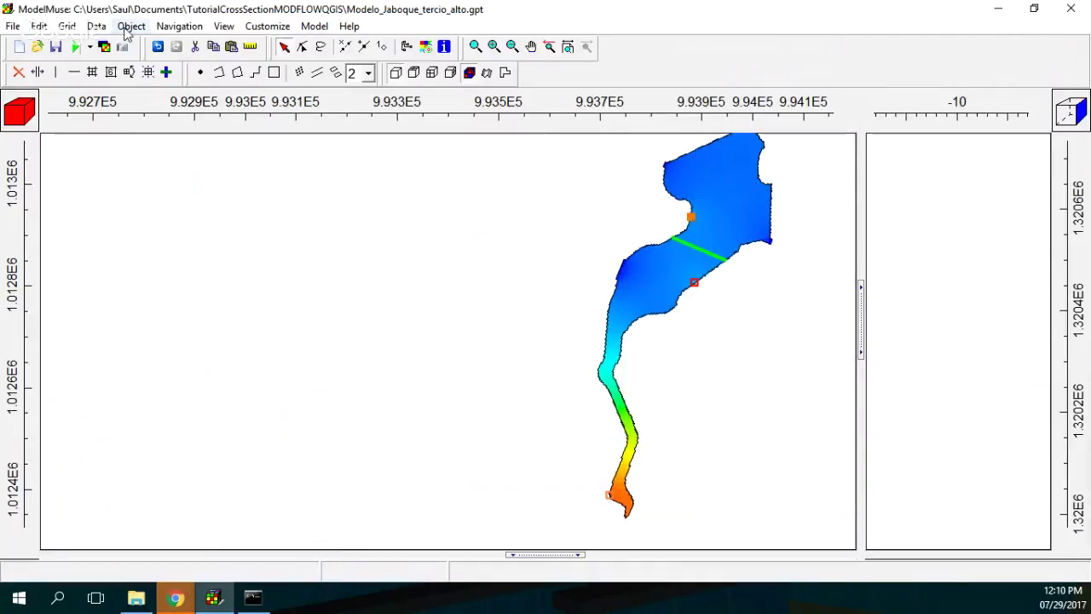
Step: Delete the existing model results from the project
left_click(131, 26)
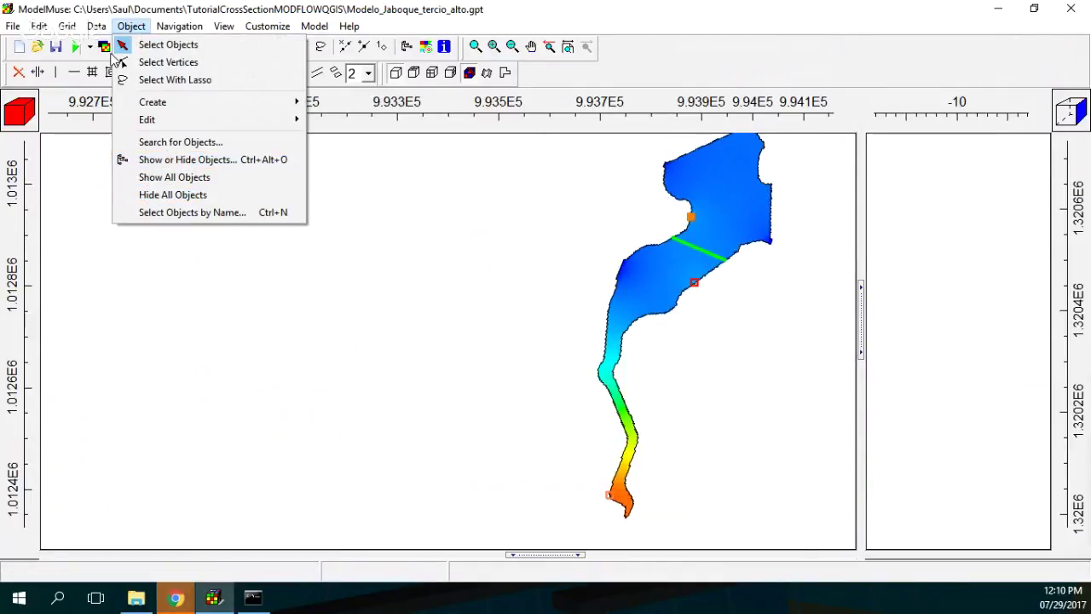
mouse_move(96, 29)
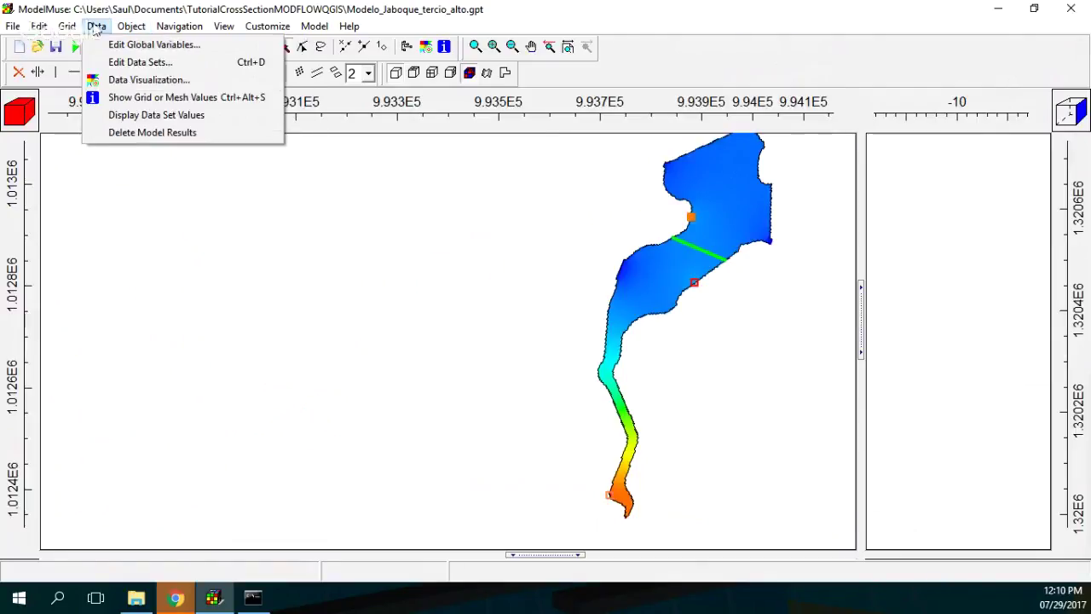
left_click(142, 132)
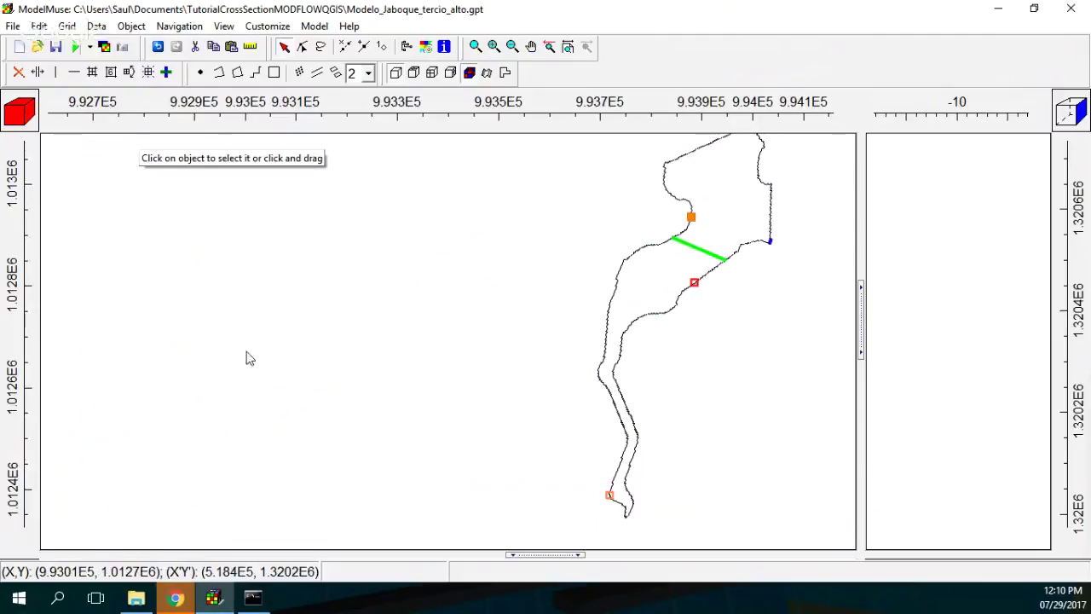
Step: Review the default formulas of the required data sets Model_Top and Modflow_Initial_Head, and close the data sets
left_click(97, 27)
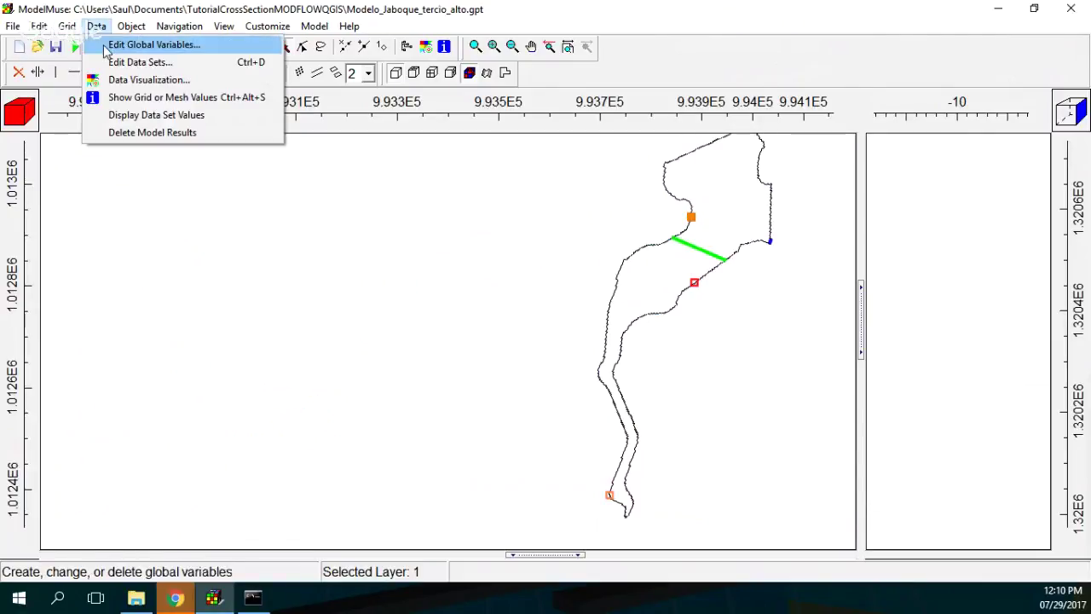
left_click(140, 63)
left_click(302, 140)
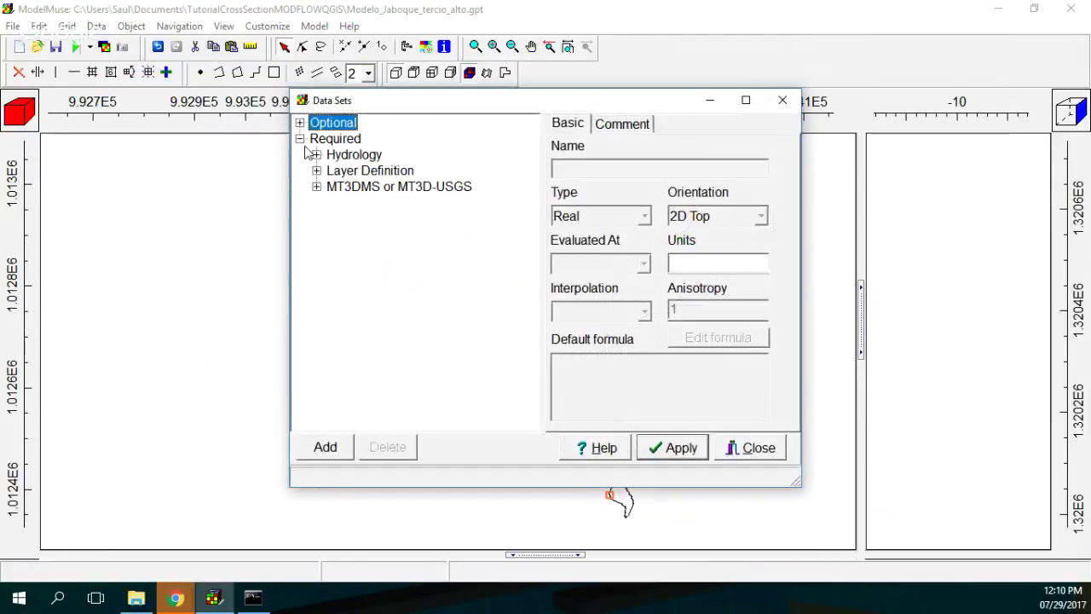
left_click(316, 170)
left_click(375, 187)
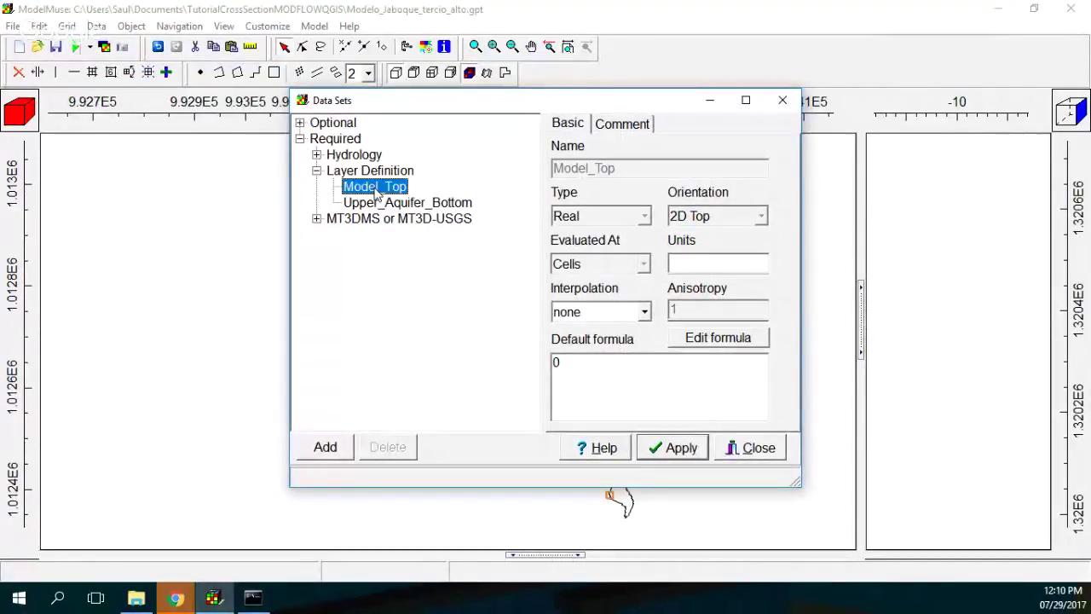
left_click(316, 155)
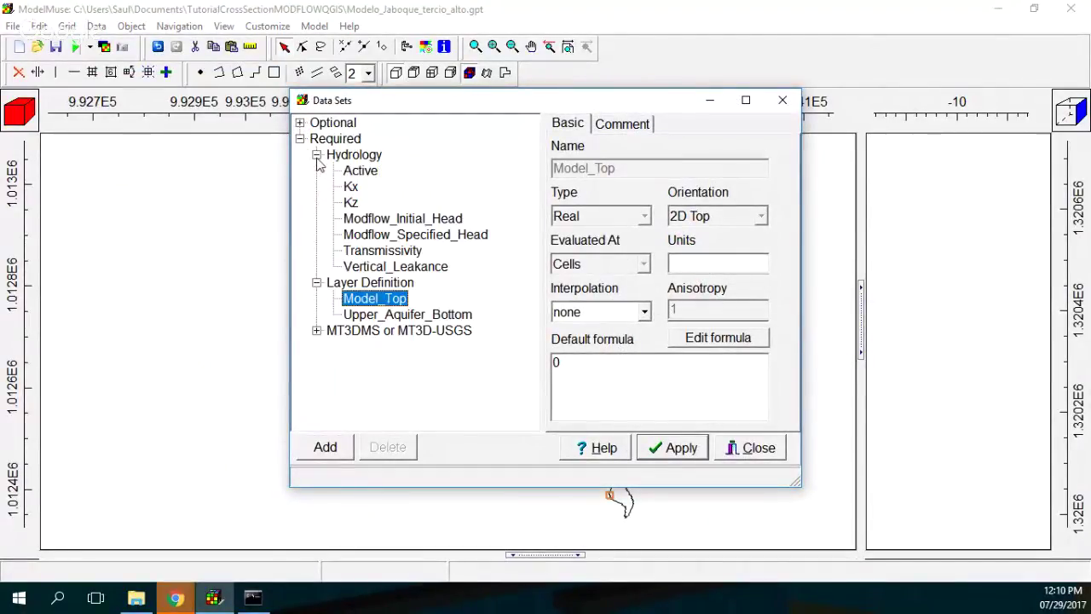
left_click(390, 220)
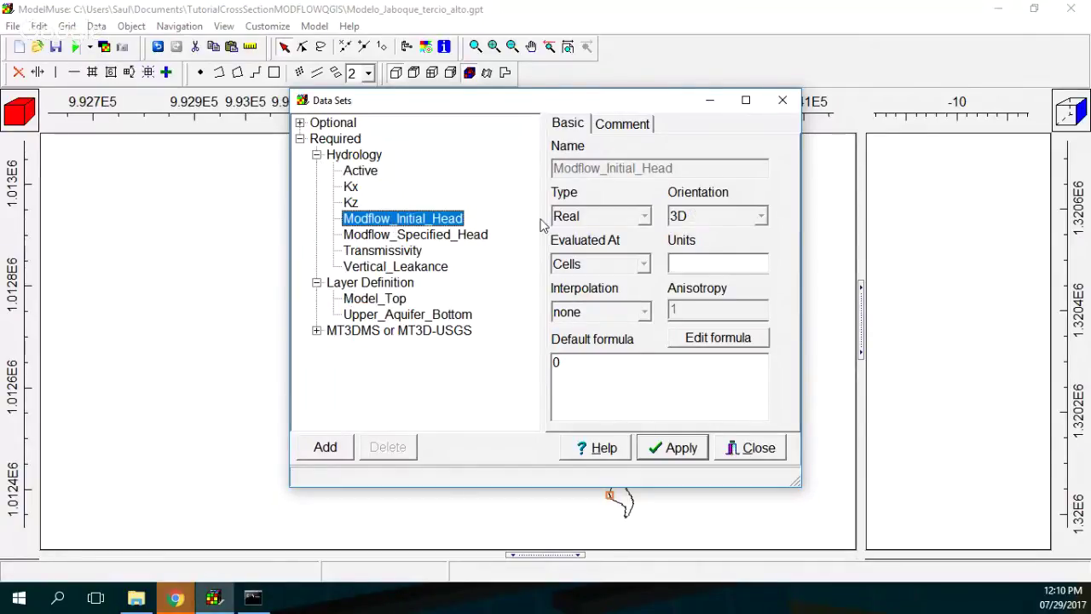
left_click(783, 101)
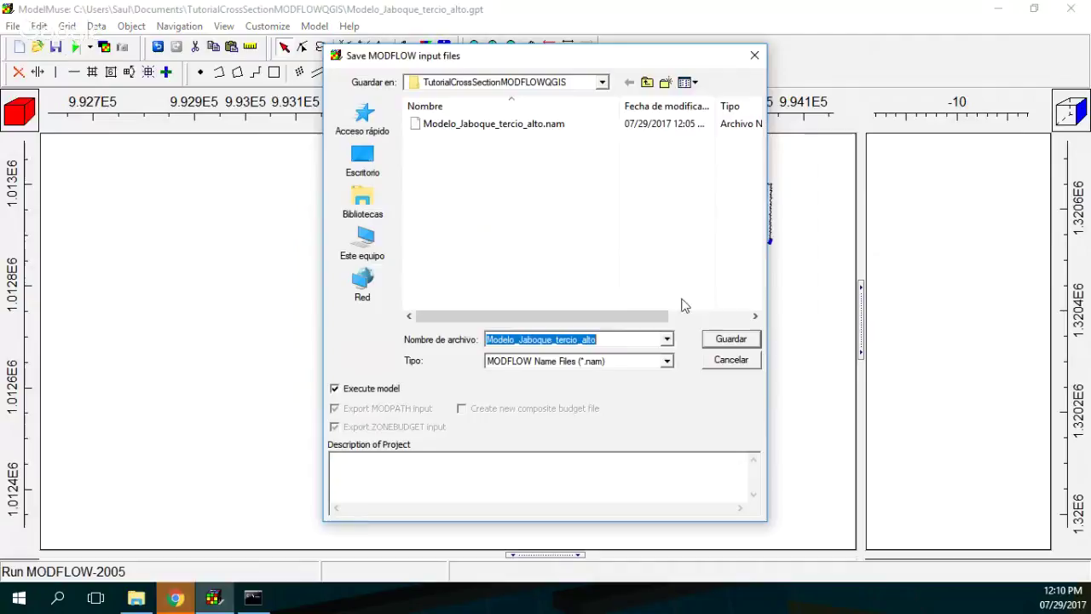
Step: Run MODFLOW-2005, replacing the existing input file Modelo_Jaboque_tercio_alto.nam and continuing with the installed version
left_click(722, 341)
left_click(594, 303)
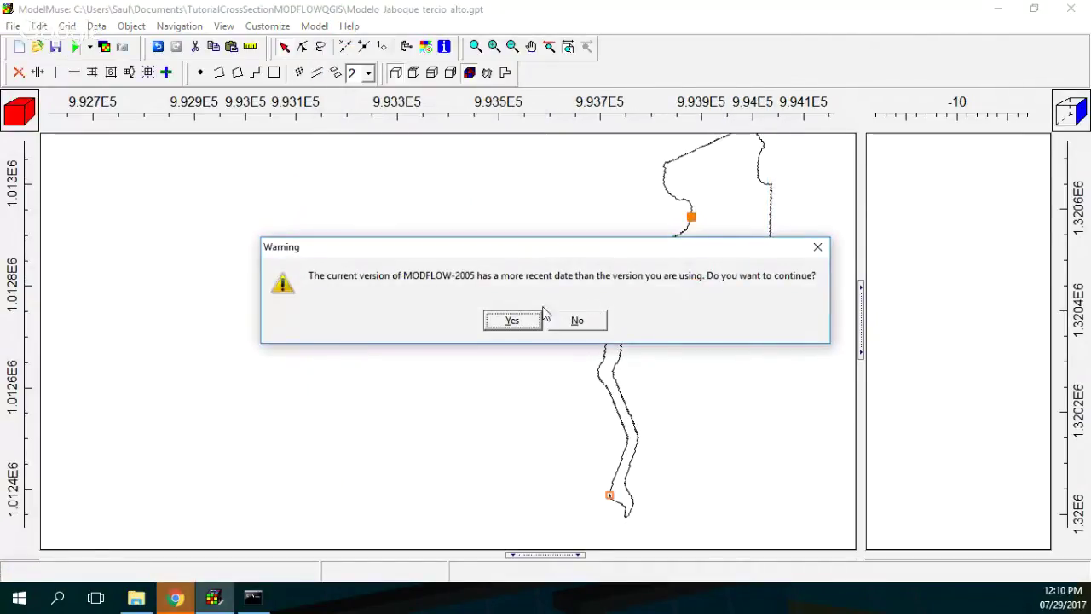
left_click(510, 320)
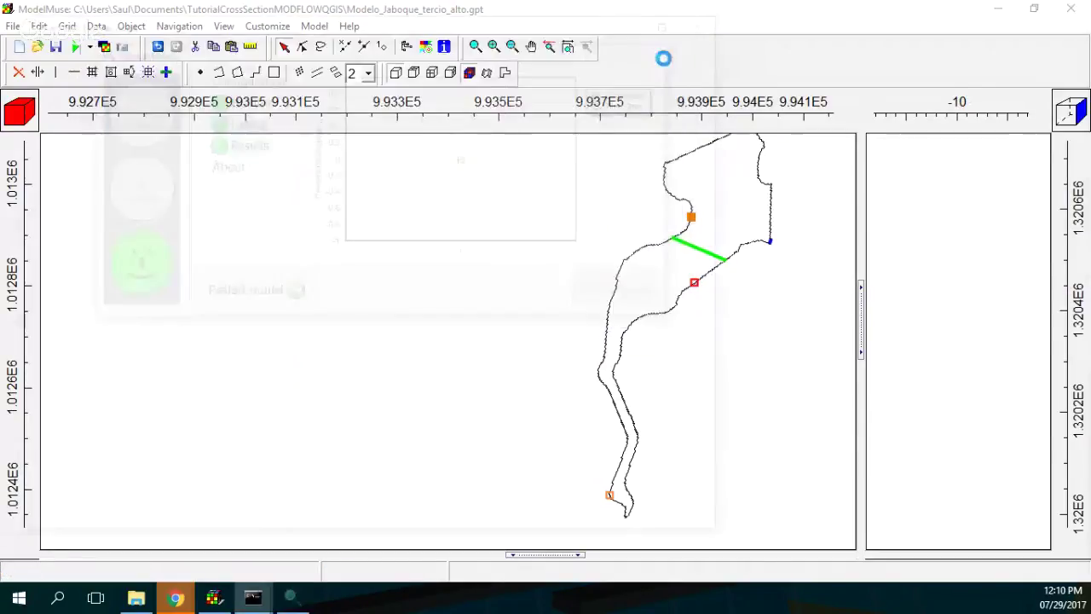
Step: Examine the well, recharge, constant head and ET rates in the listing file's volumetric budget, and close the listing
left_click_drag(722, 61, 723, 519)
scroll(430, 289, "up", 4)
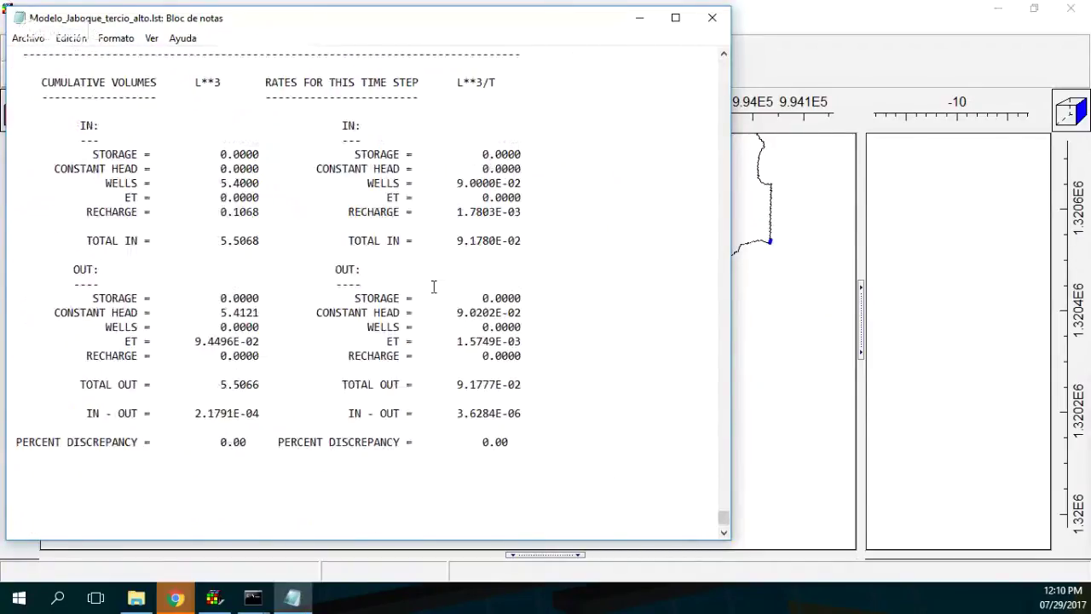
left_click_drag(451, 179, 511, 180)
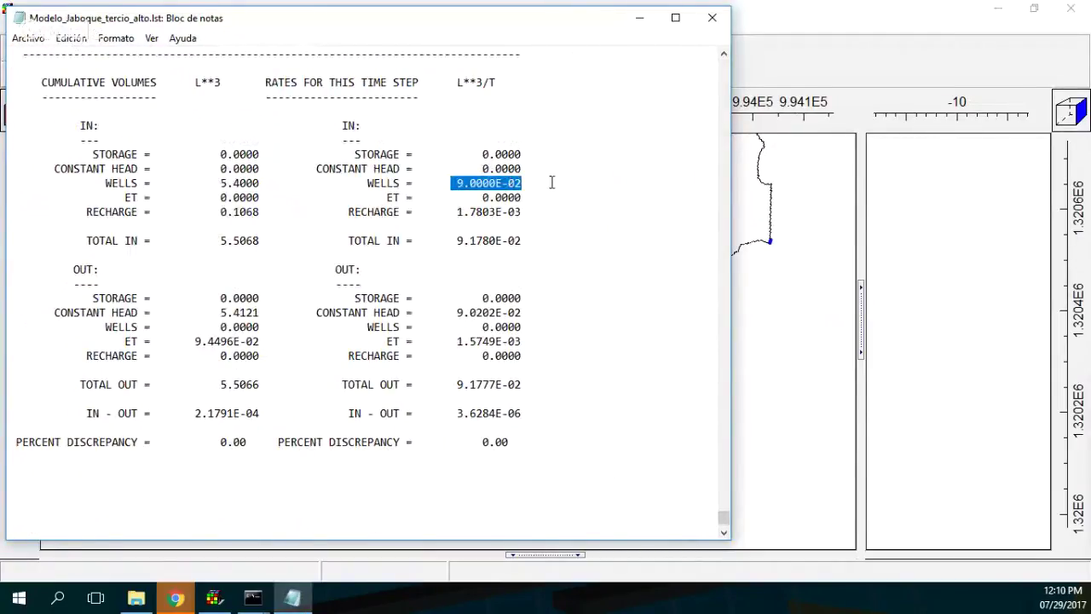
left_click_drag(457, 213, 597, 220)
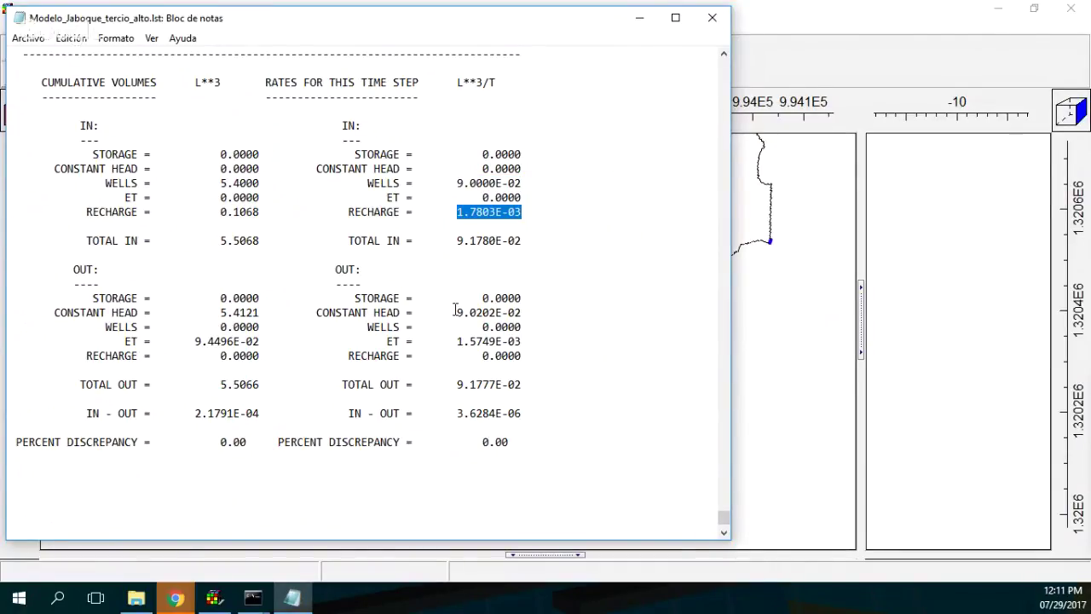
left_click_drag(455, 312, 534, 306)
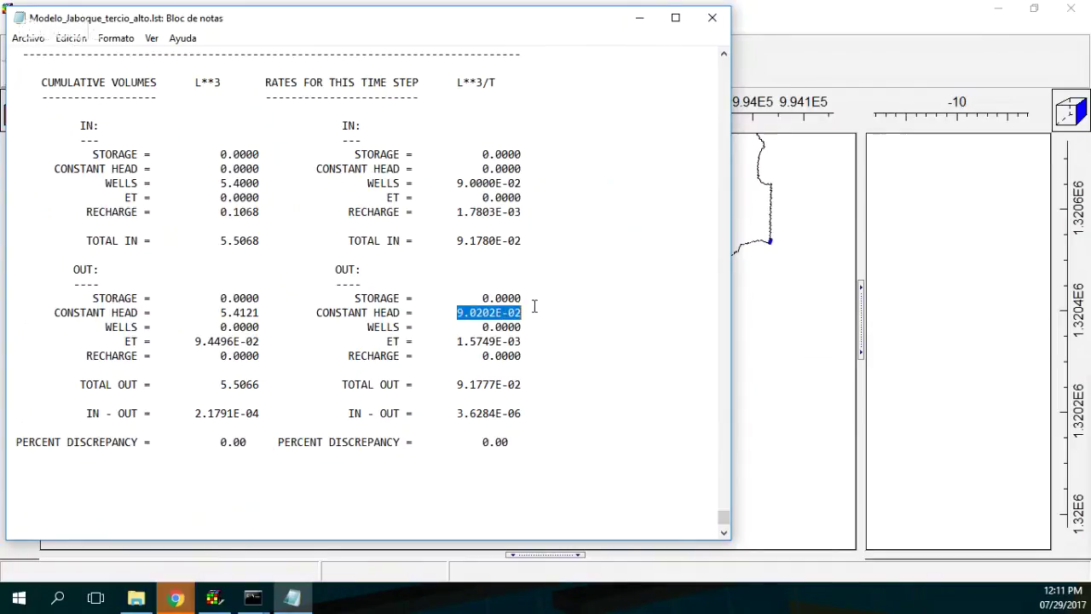
left_click_drag(452, 348, 528, 344)
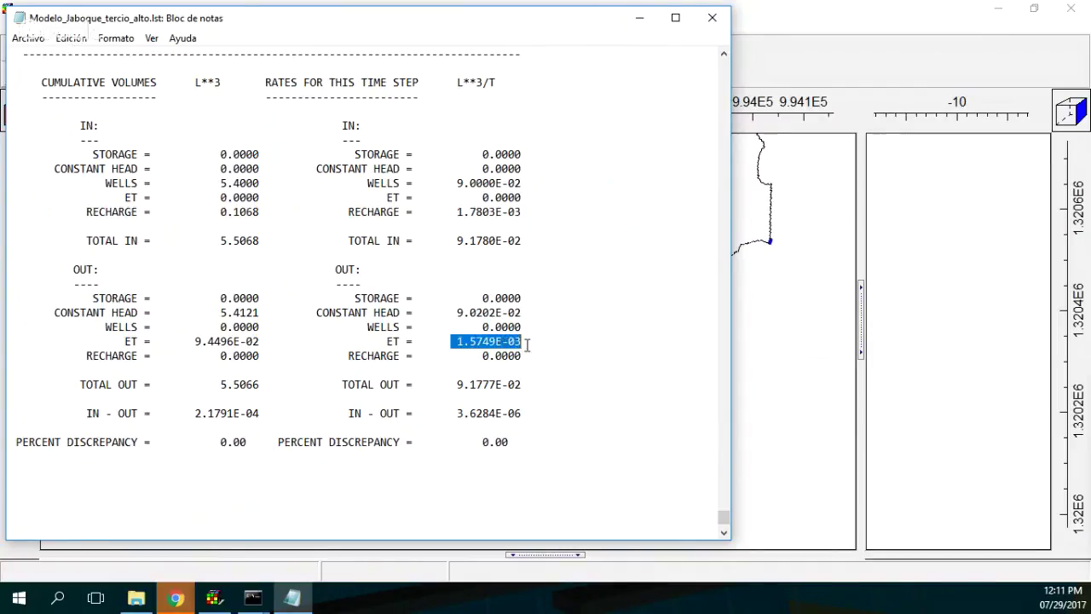
left_click(711, 17)
Step: Import the head results from Modelo_Jaboque_tercio_alto.fhd and display them as a contour grid
left_click(107, 49)
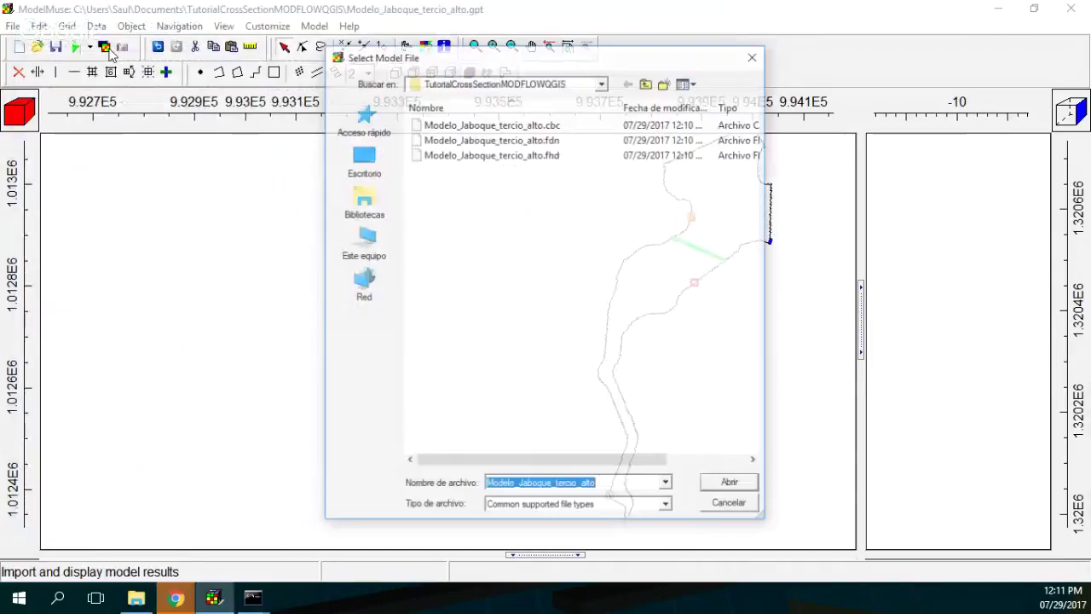
double_click(542, 157)
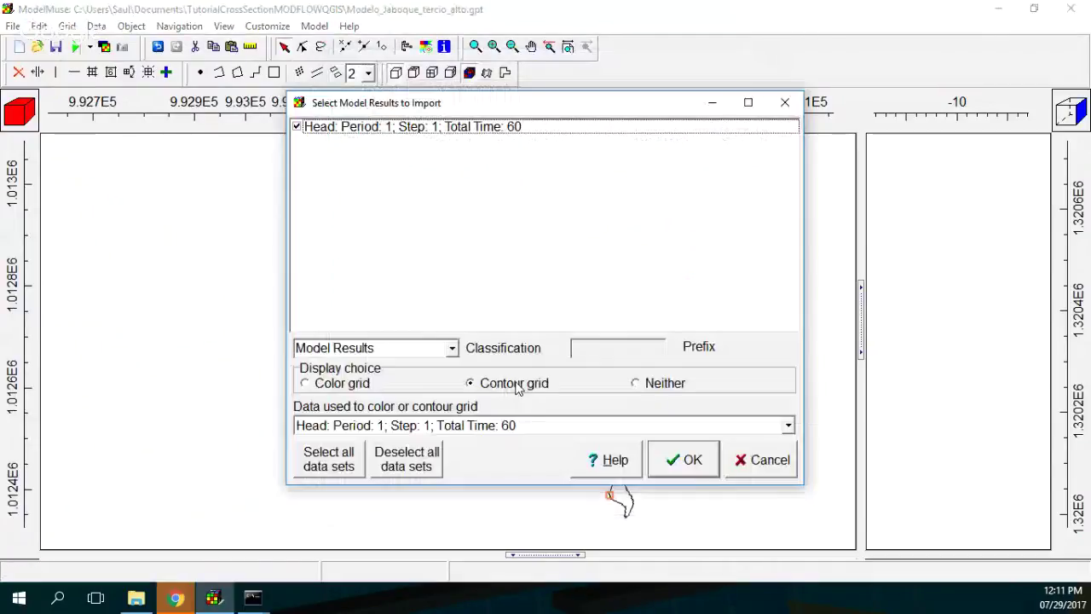
left_click(682, 460)
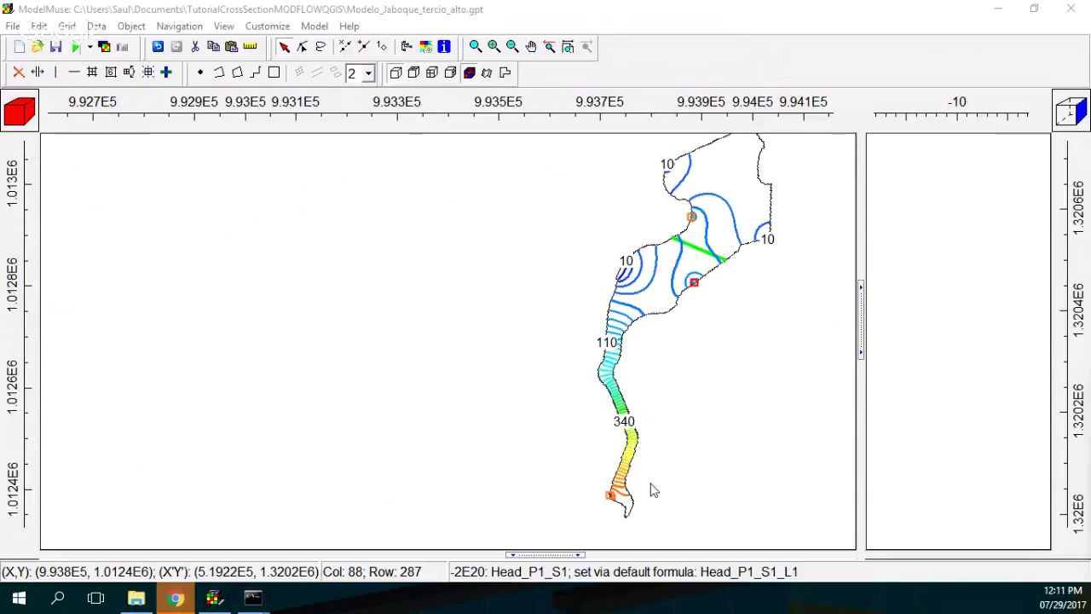
Step: Edit the default formula of the required Kx hydrology data set, apply the change and close the data sets
left_click(98, 27)
left_click(146, 64)
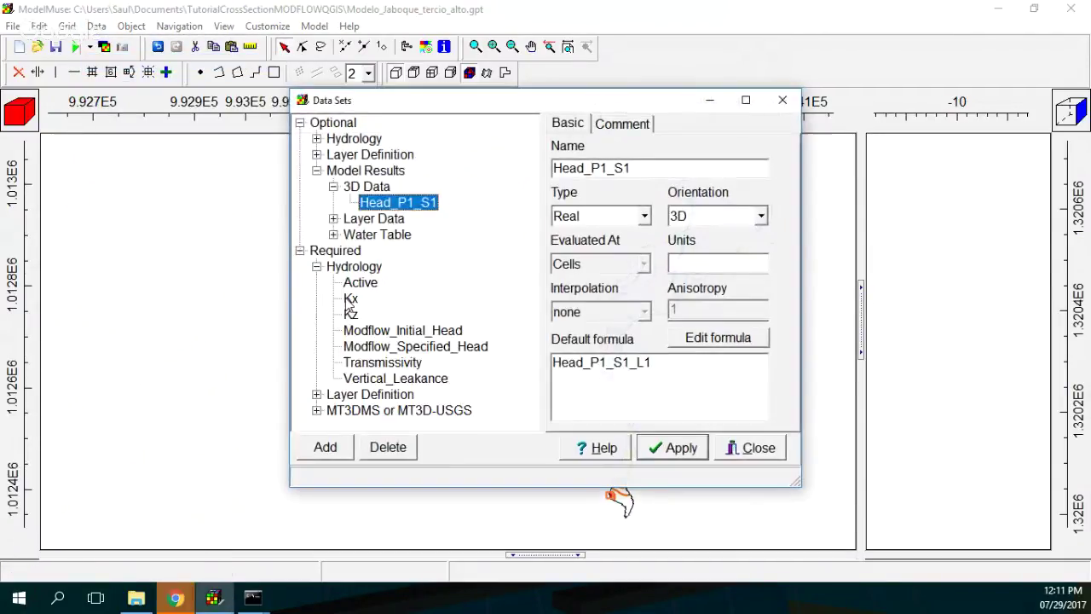
left_click(351, 299)
left_click(698, 364)
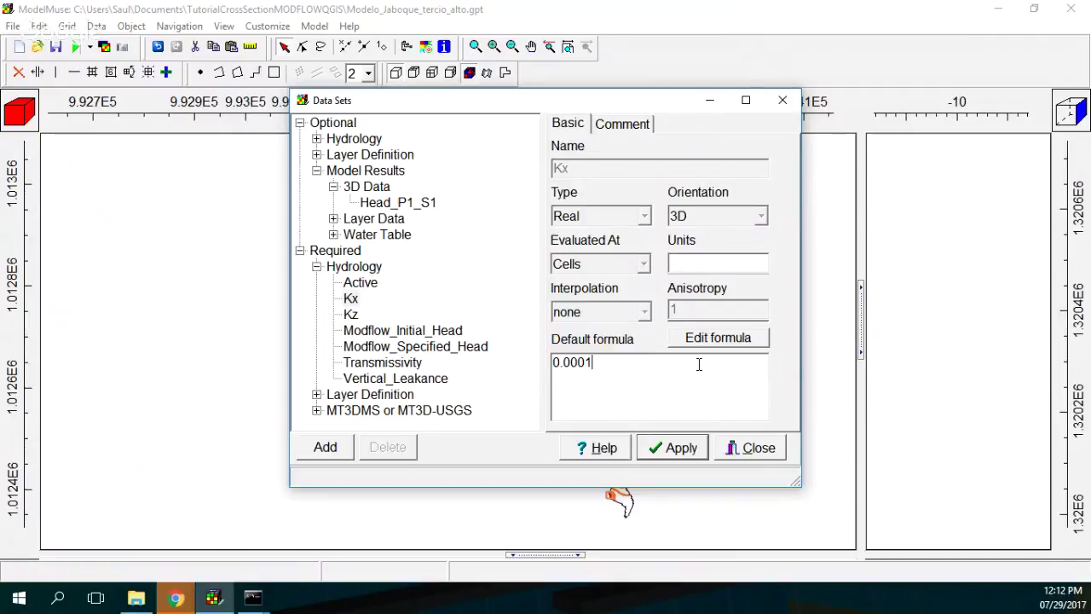
mouse_move(587, 363)
left_mouse_down()
mouse_move(639, 361)
mouse_move(609, 363)
left_mouse_up()
type("1")
left_click(682, 449)
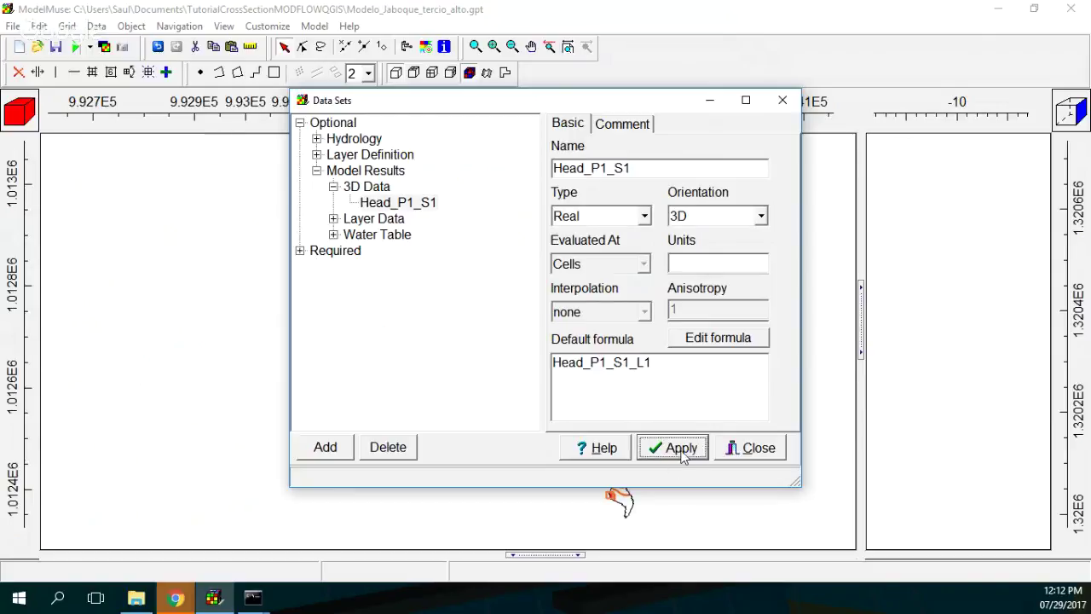
left_click(767, 458)
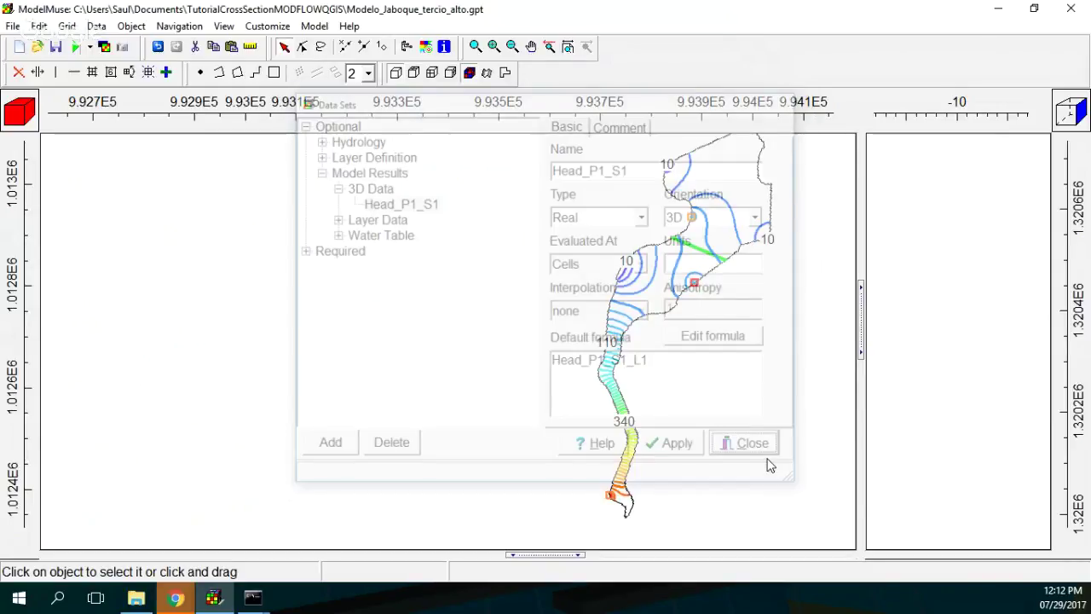
Step: Rerun MODFLOW-2005 with the edited Kx, overwriting Modelo_Jaboque_tercio_alto.nam
left_click(75, 47)
left_click(727, 338)
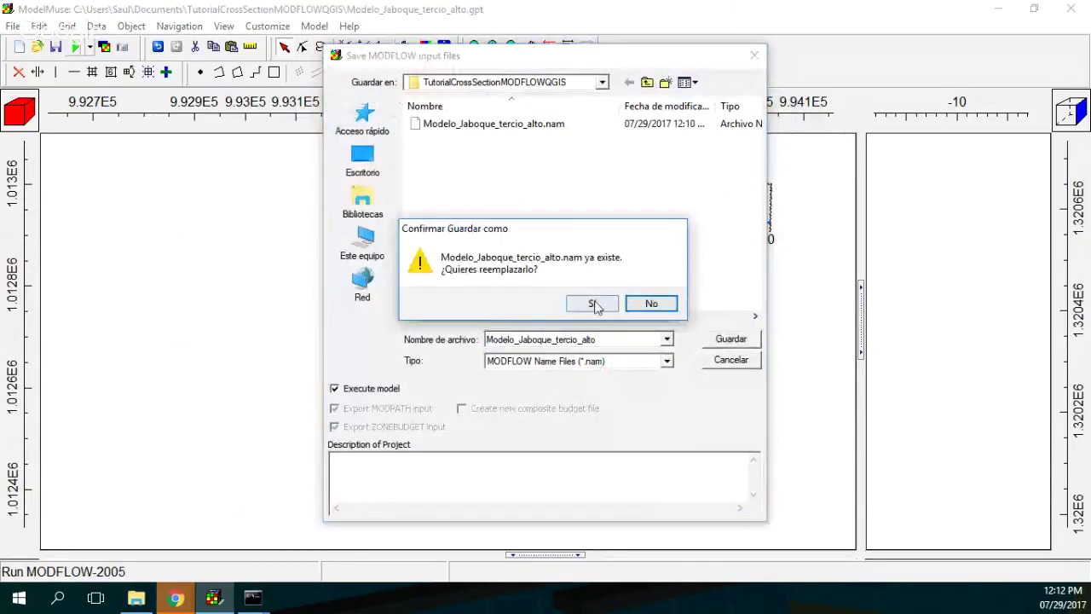
left_click(589, 302)
left_click(512, 321)
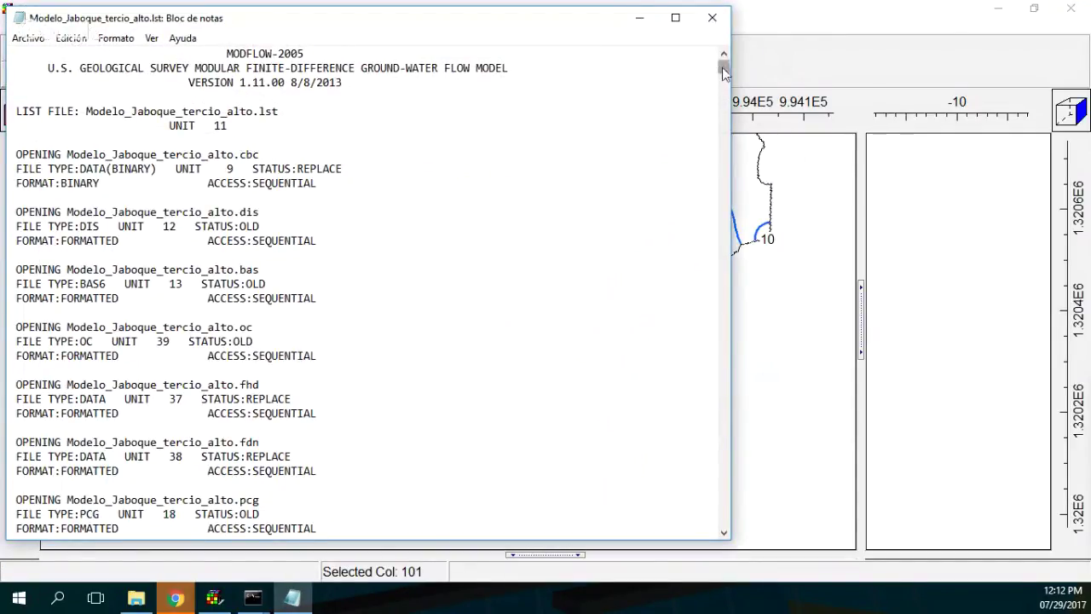
Step: Check the volumetric budget and percent discrepancy at the end of the new listing file, and close it
left_click_drag(723, 73, 707, 537)
scroll(545, 359, "up", 3)
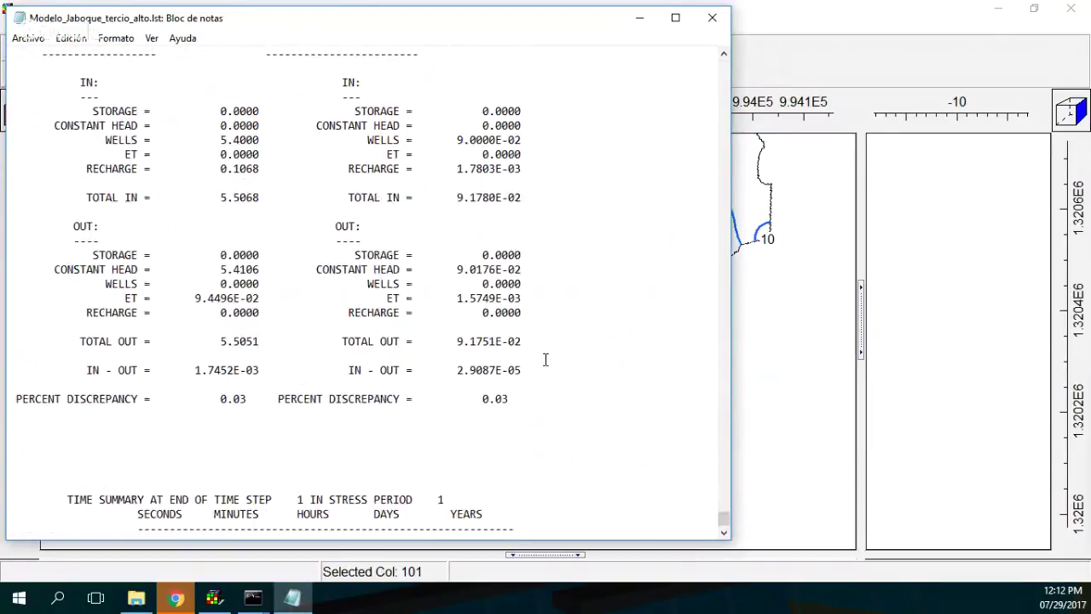
left_click(713, 17)
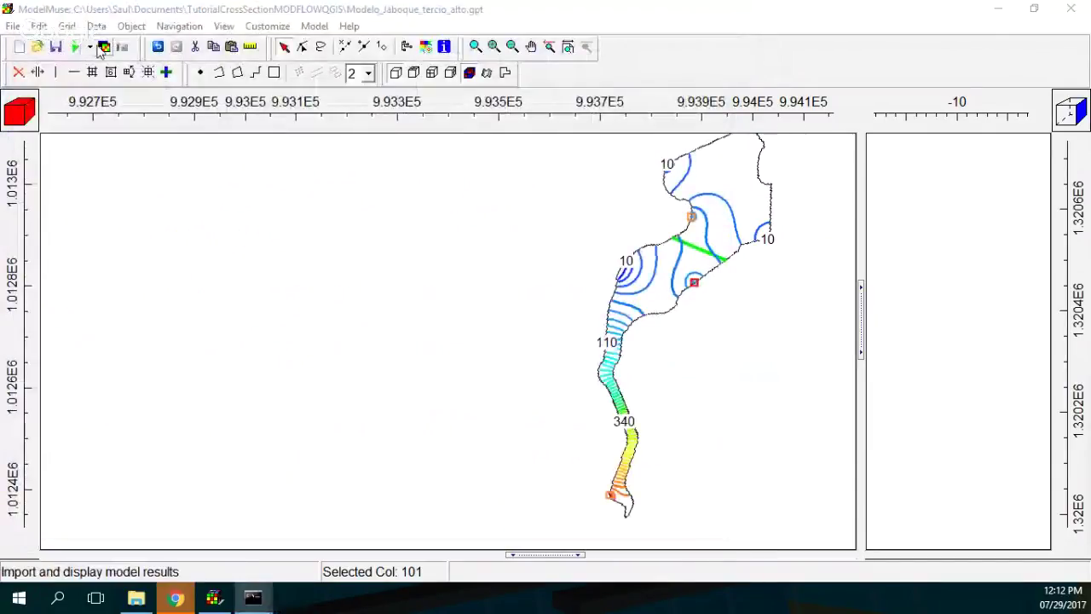
Step: Import the head results from Modelo_Jaboque_tercio_alto.fhd as a contour grid, updating the existing data sets with the new values
left_click(103, 47)
left_click(507, 158)
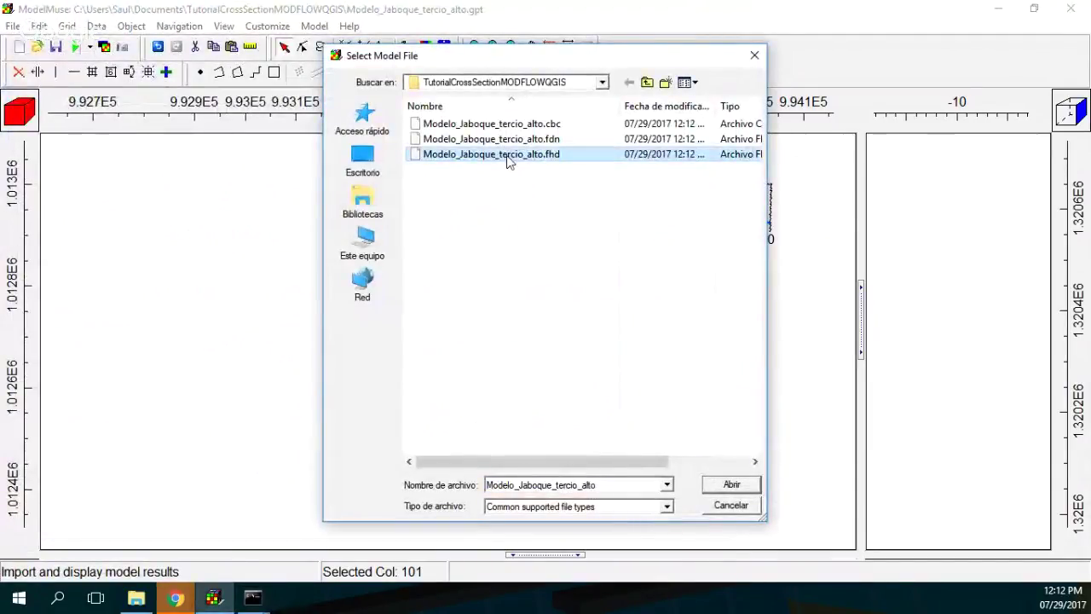
left_click_drag(492, 56, 242, 56)
left_click(474, 488)
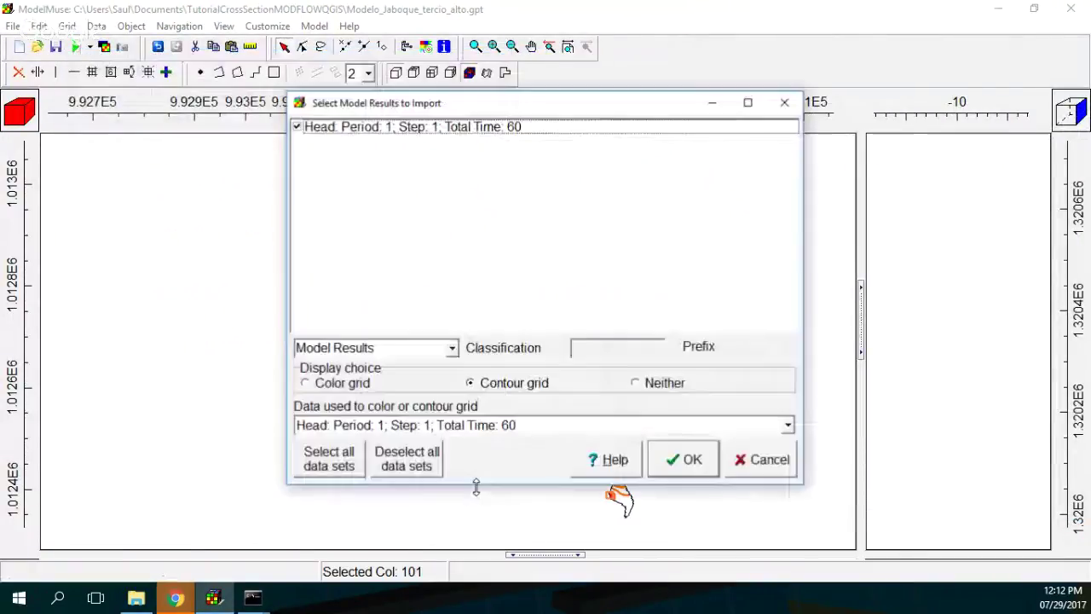
left_click(664, 465)
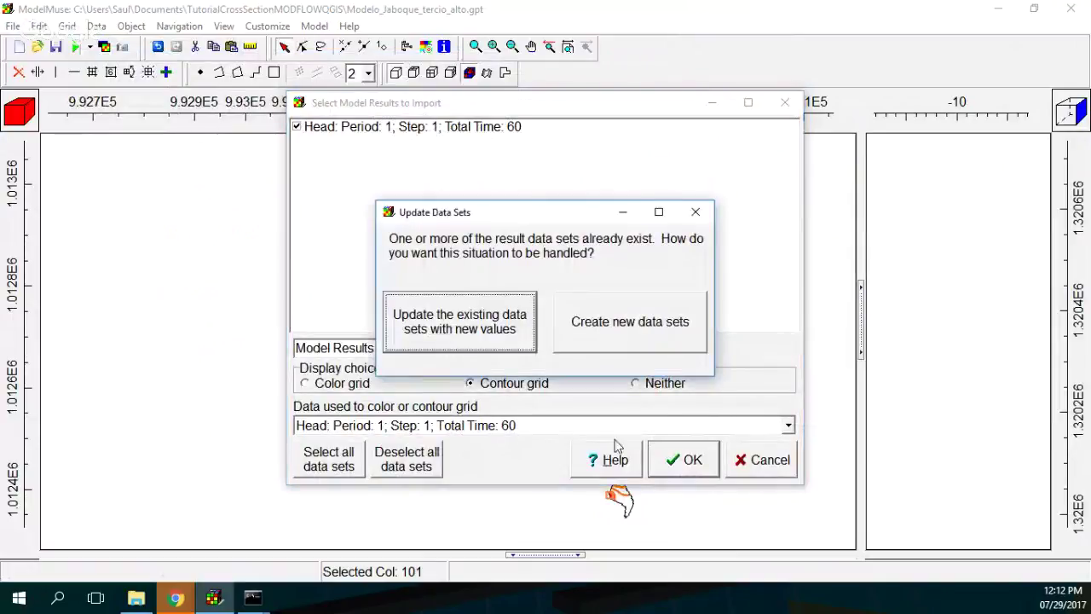
left_click(445, 334)
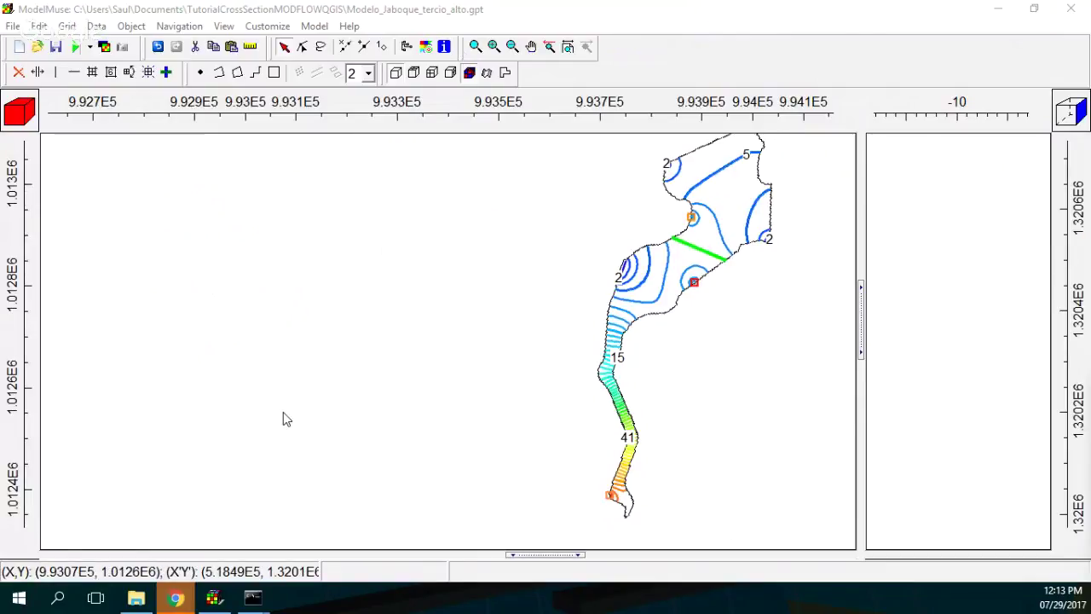
Step: Run MT3DMS with the input files saved as Modelo_Jaboque_tercio_alto, and close the command window and the listing file
left_click(90, 49)
left_click(108, 103)
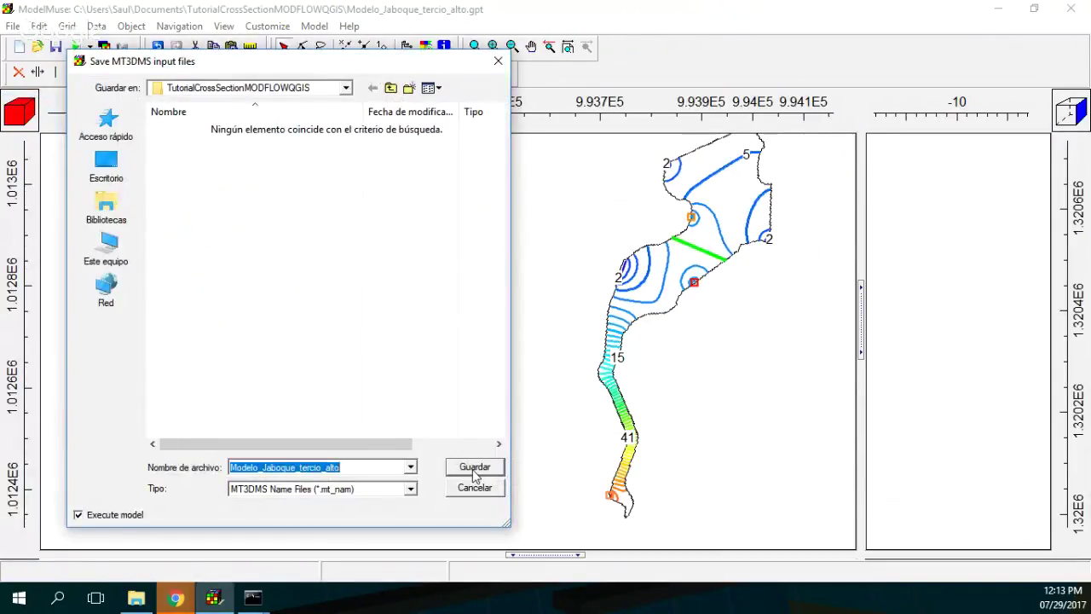
left_click(475, 467)
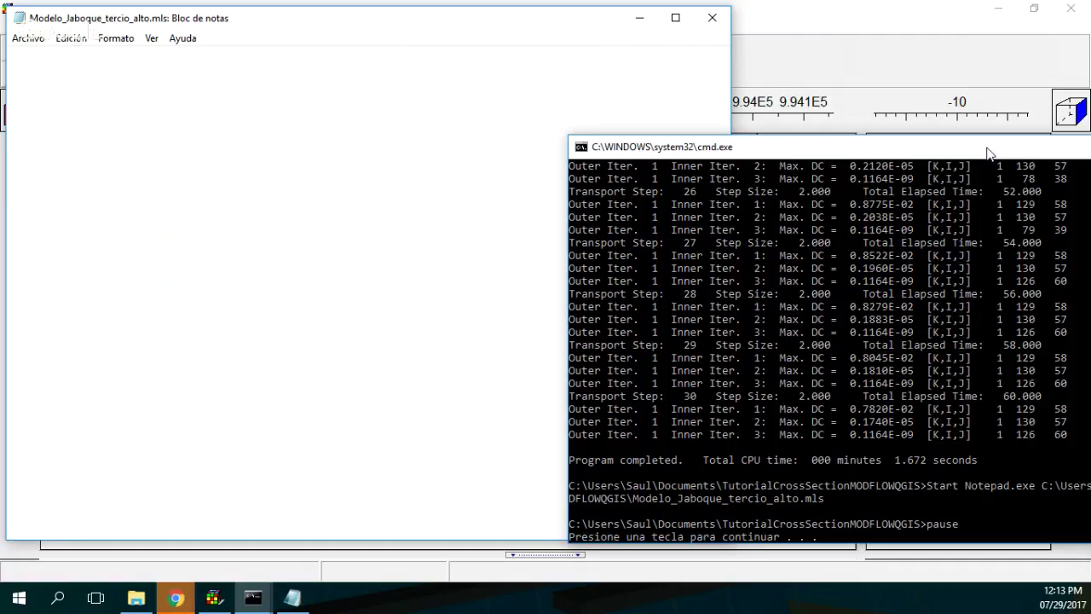
left_click_drag(987, 152, 597, 64)
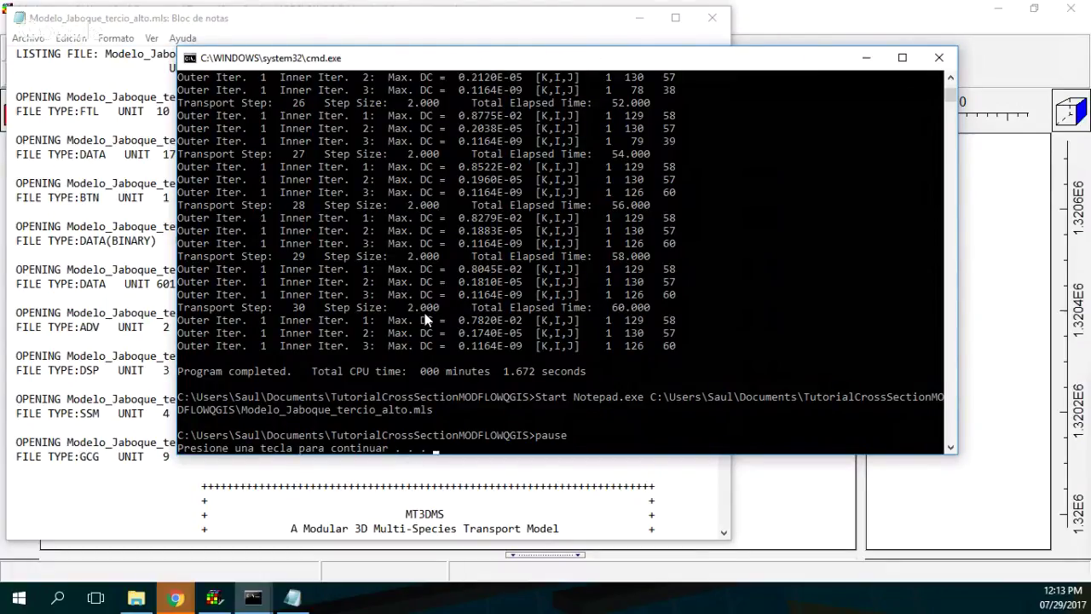
left_click(938, 57)
left_click(720, 23)
Step: Review the stress period settings in MODFLOW Time and close them without changes
left_click(314, 26)
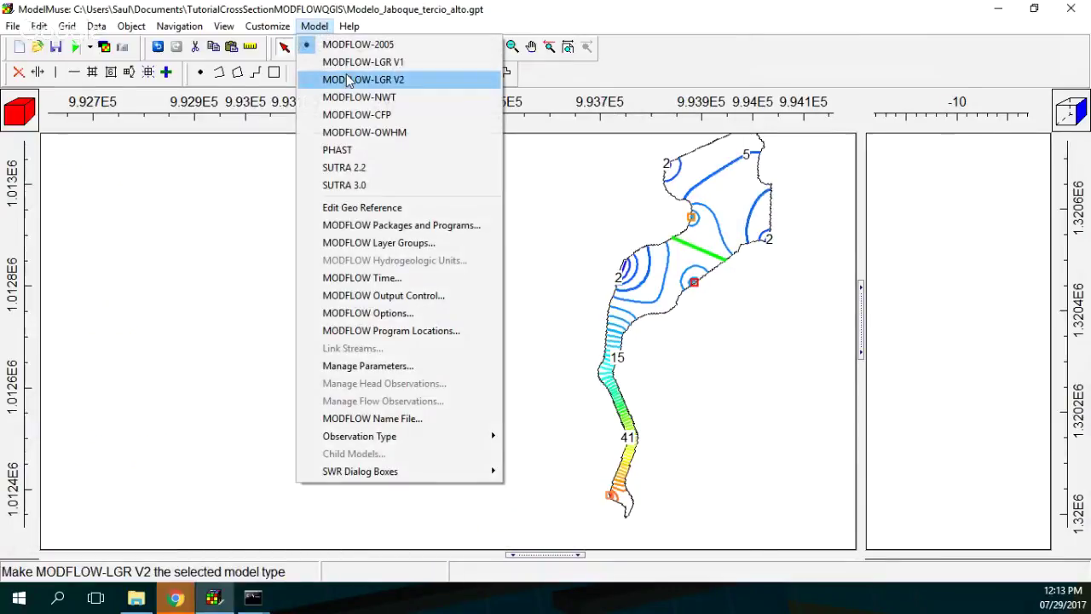
left_click(397, 279)
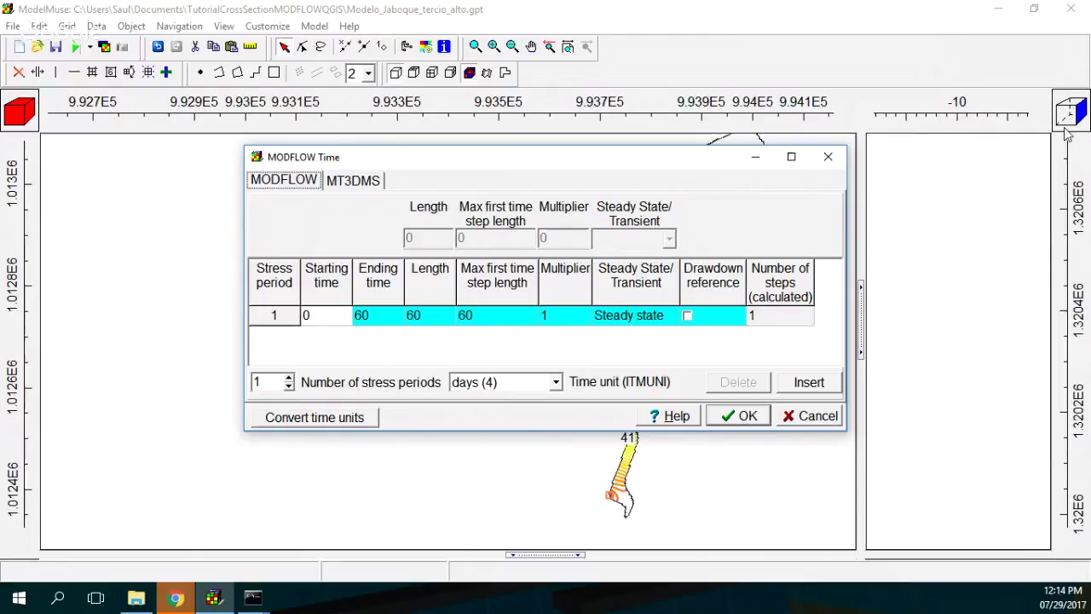
left_click(827, 157)
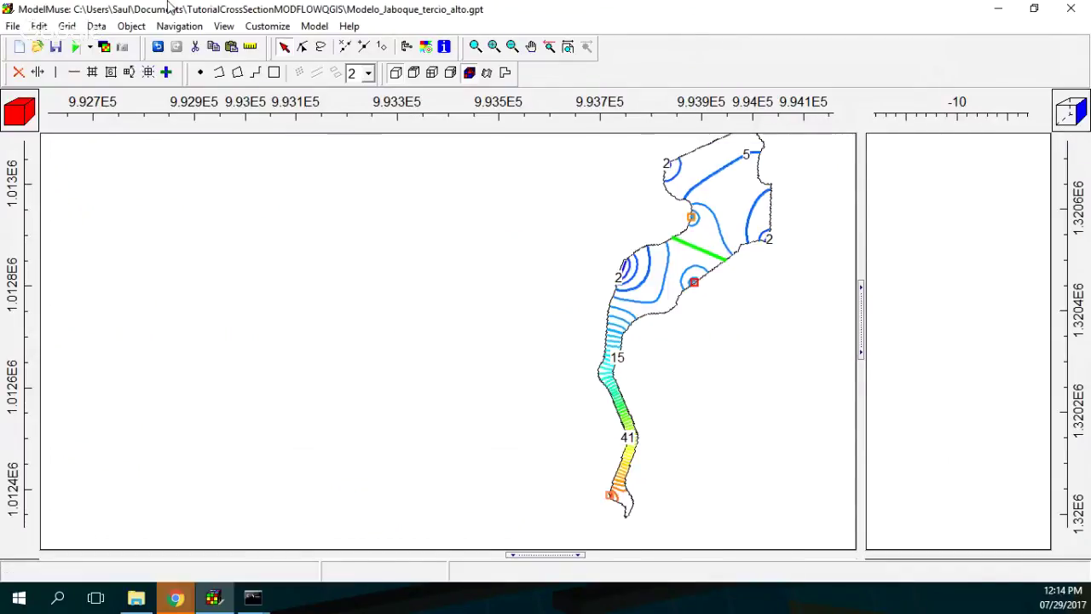
Step: Set the default formula of the required Kx hydrology data set to 1, apply it and close the data sets
left_click(97, 28)
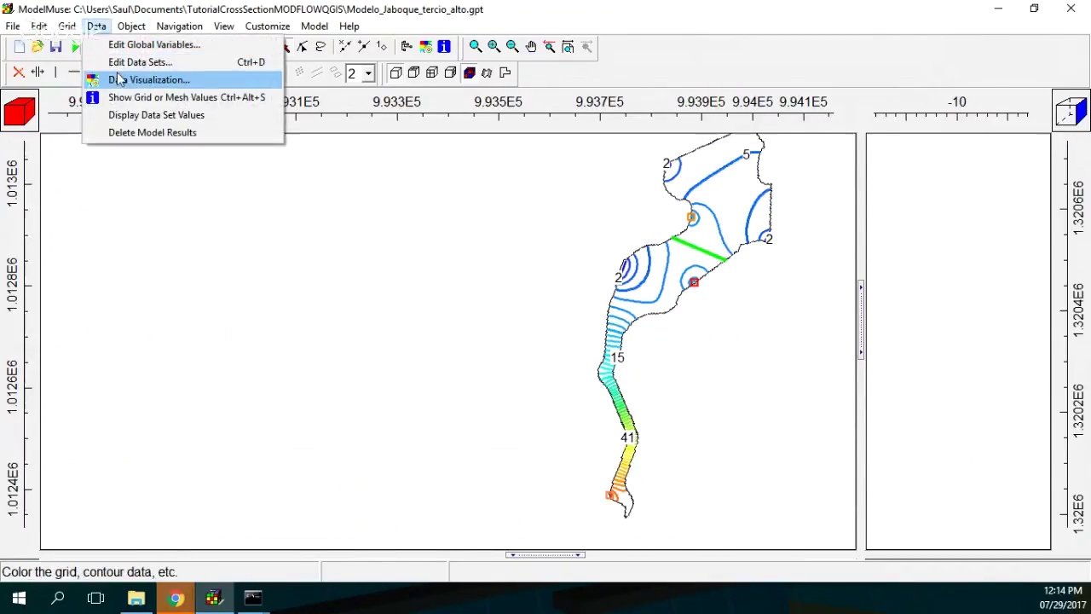
left_click(115, 64)
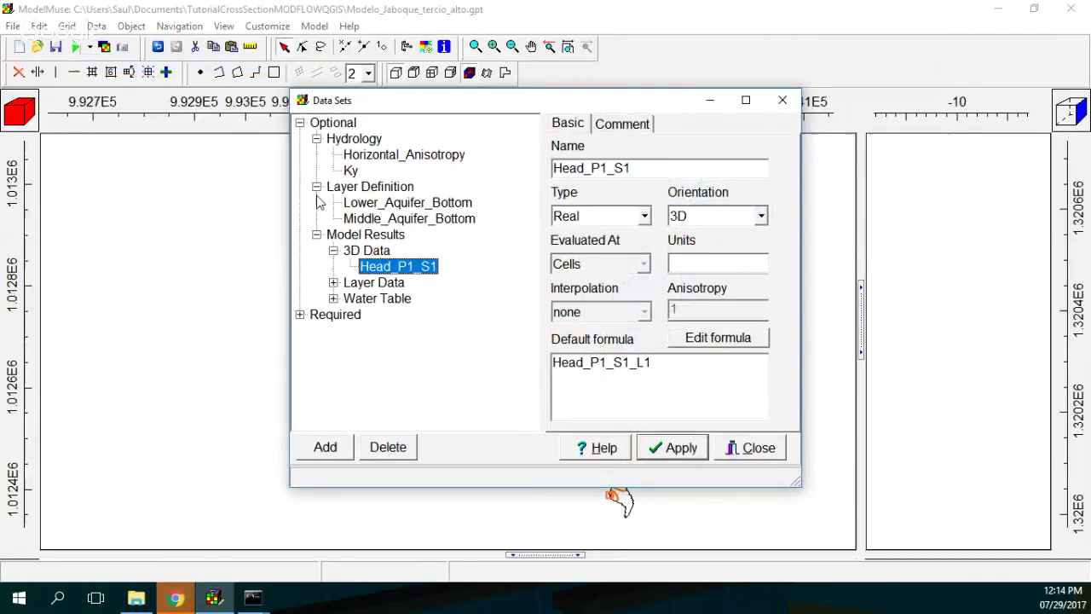
left_click(317, 154)
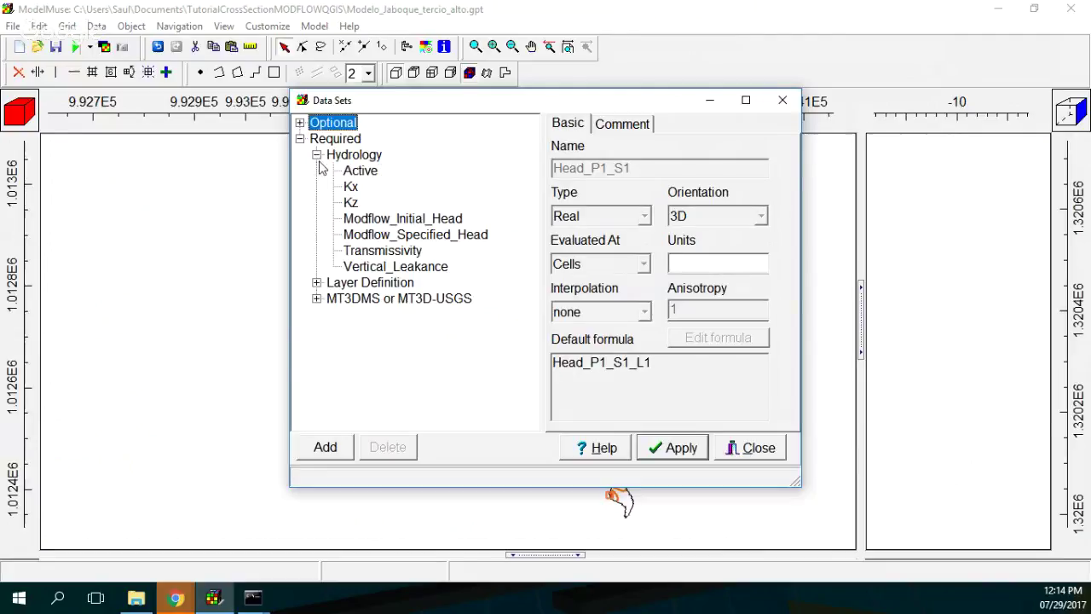
left_click(350, 186)
left_click_drag(605, 363, 530, 360)
type("1")
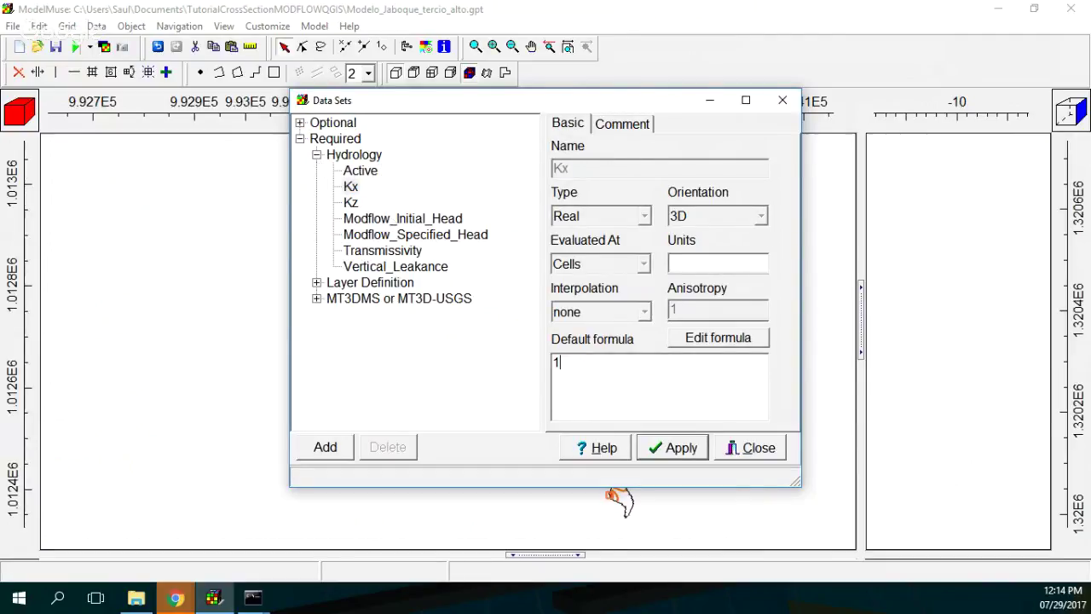
left_click(691, 451)
left_click(755, 449)
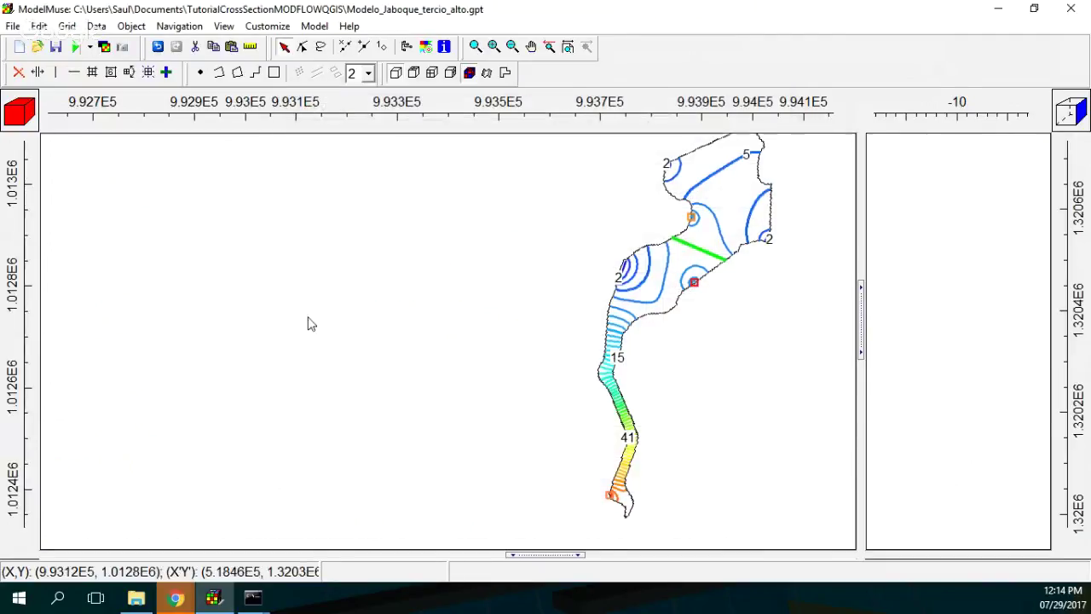
Step: Delete the imported model results and rerun MODFLOW-2005, overwriting Modelo_Jaboque_tercio_alto.nam and continuing past the version warning
left_click(96, 25)
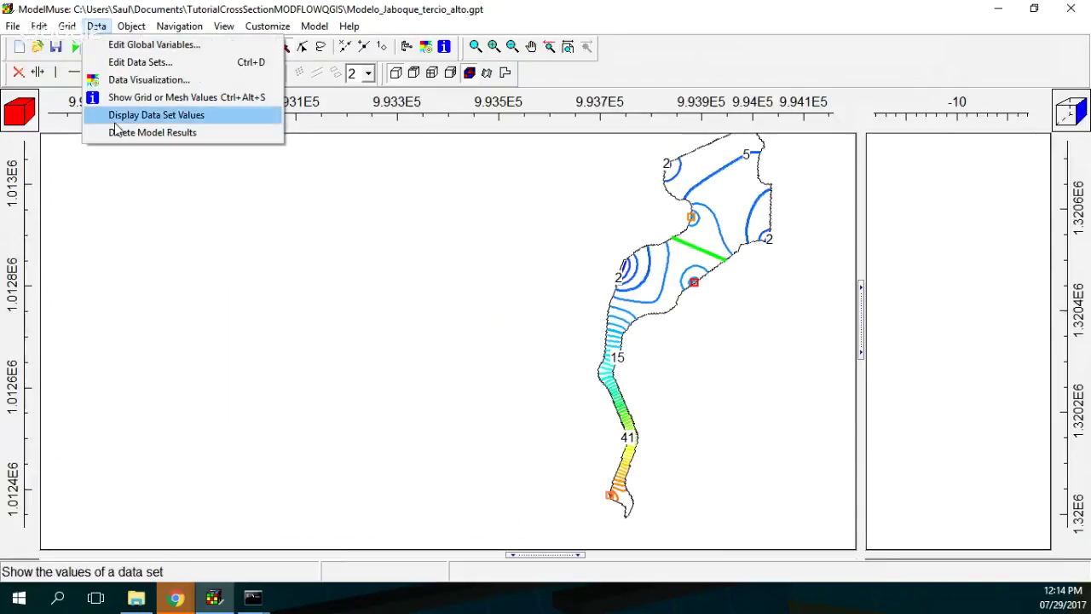
left_click(114, 133)
left_click(76, 48)
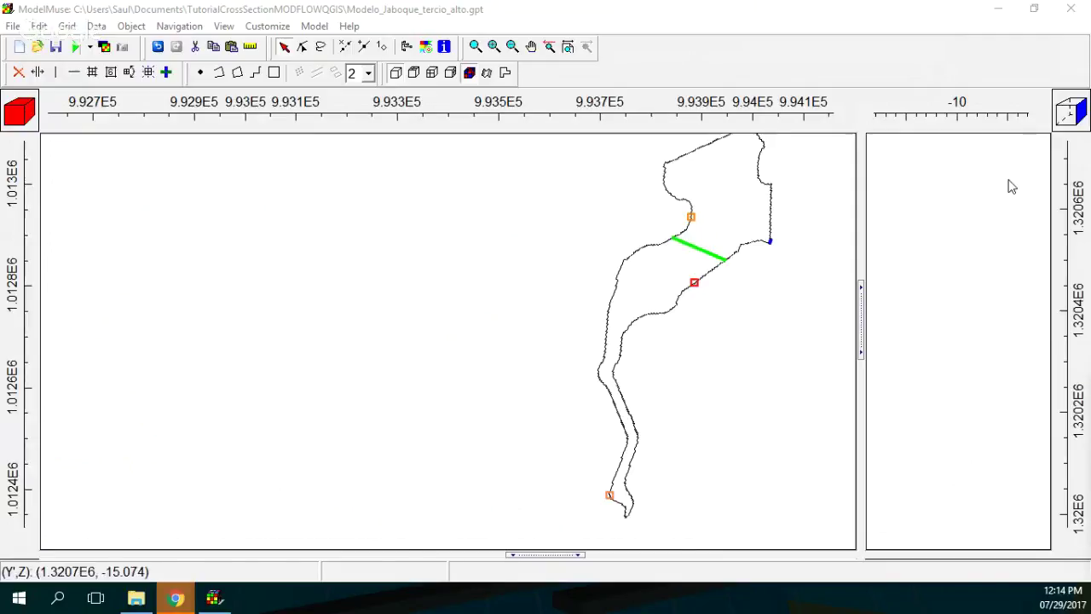
left_click(75, 48)
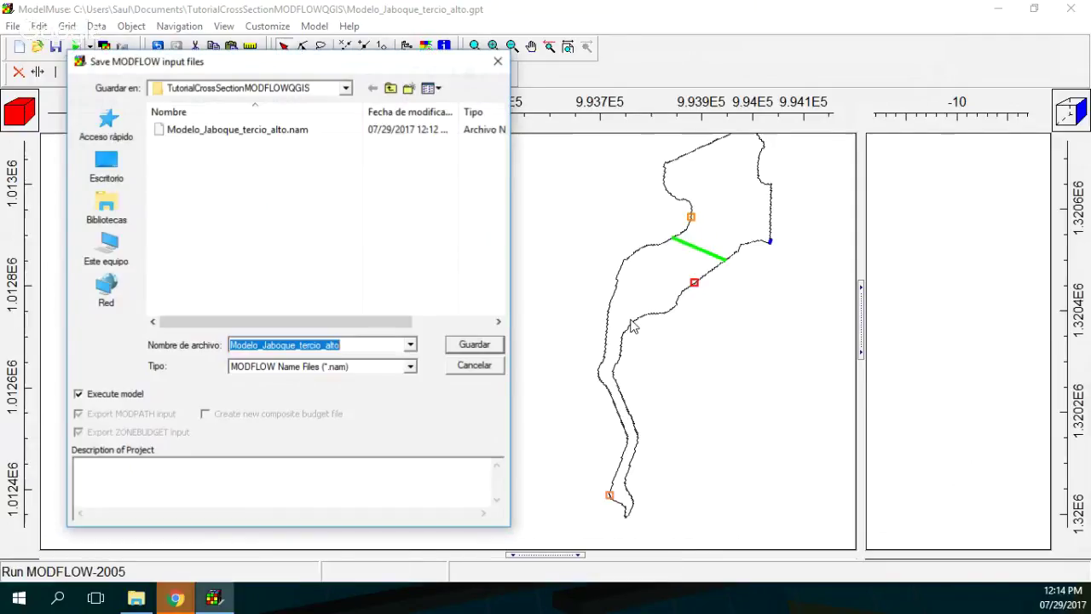
left_click(469, 344)
left_click(570, 305)
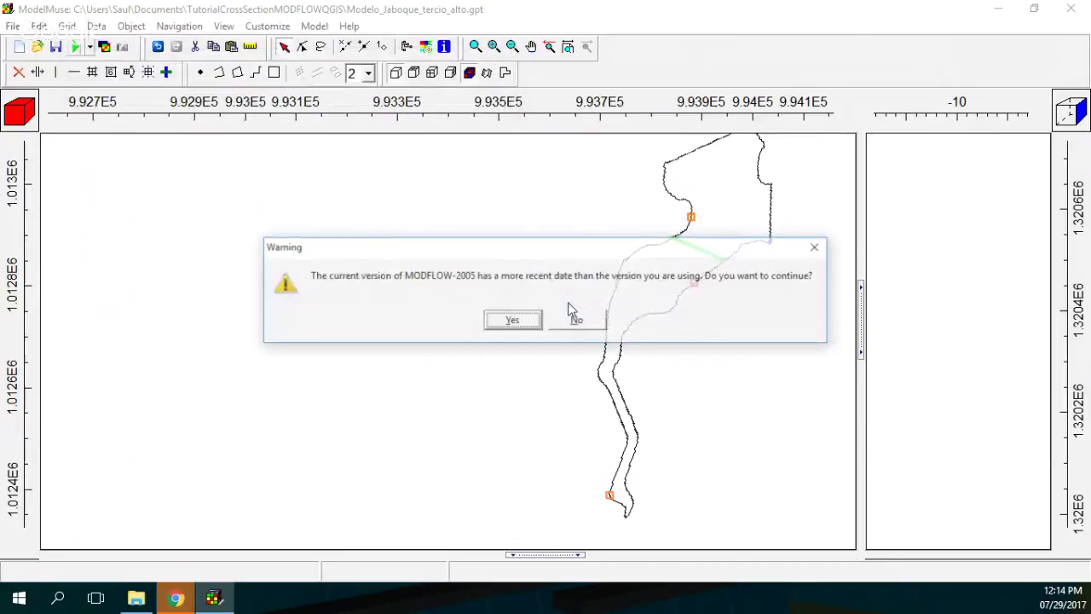
left_click(521, 332)
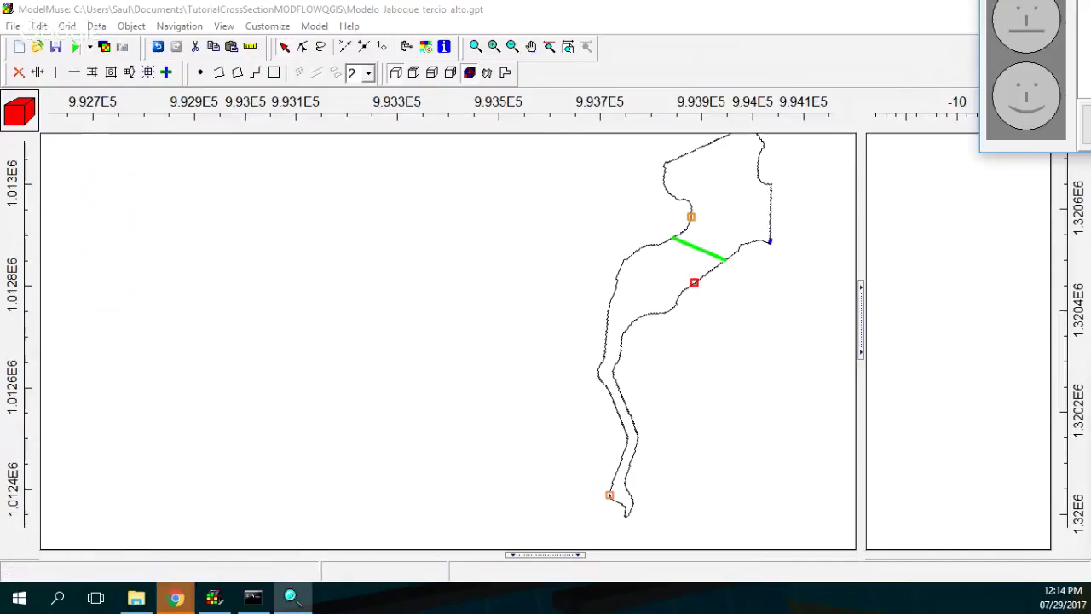
Step: Close ModelMonitor, check the volumetric budget and percent discrepancy in the listing file, and close it
left_click_drag(587, 22, 623, 35)
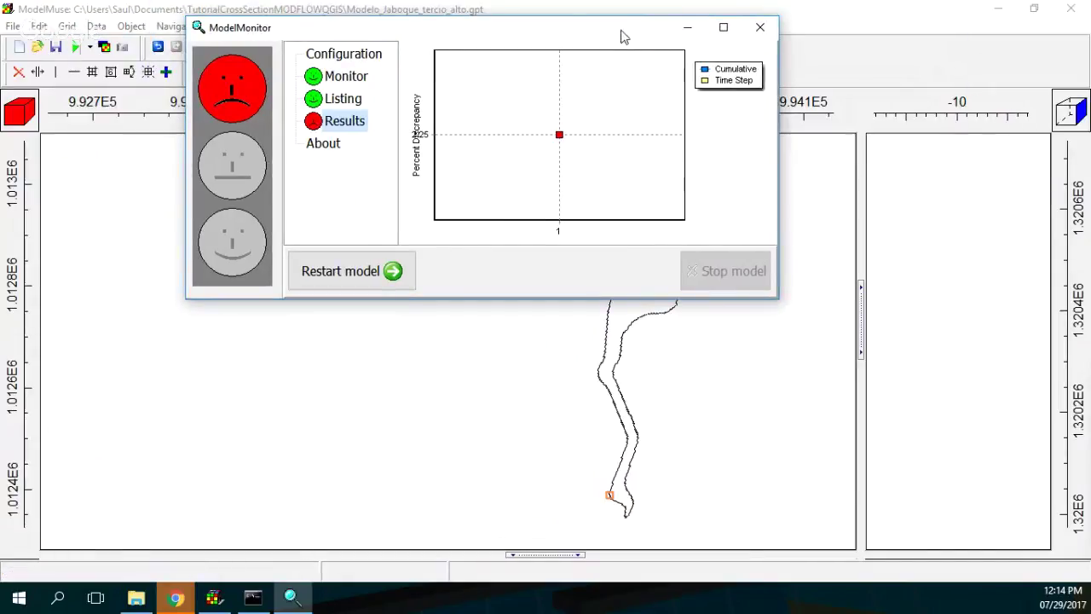
left_click(765, 34)
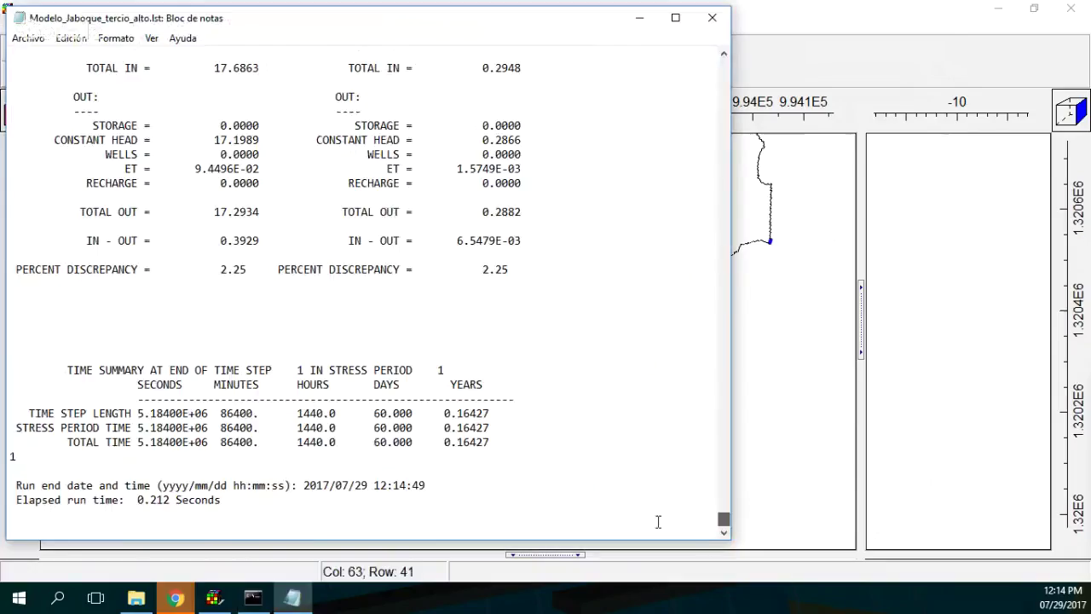
scroll(584, 434, "up", 5)
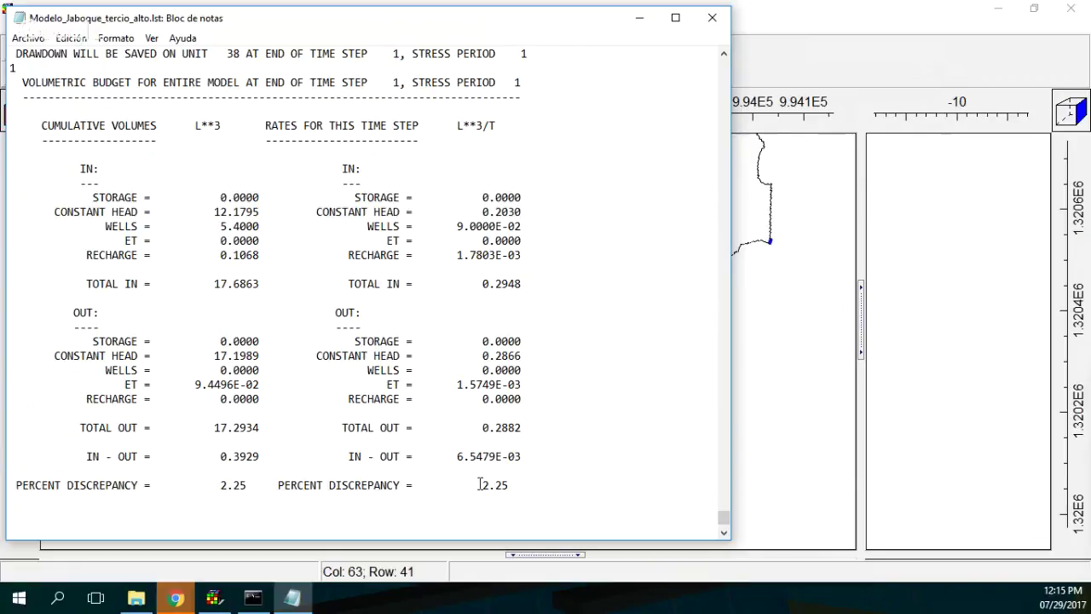
key("alt+F4")
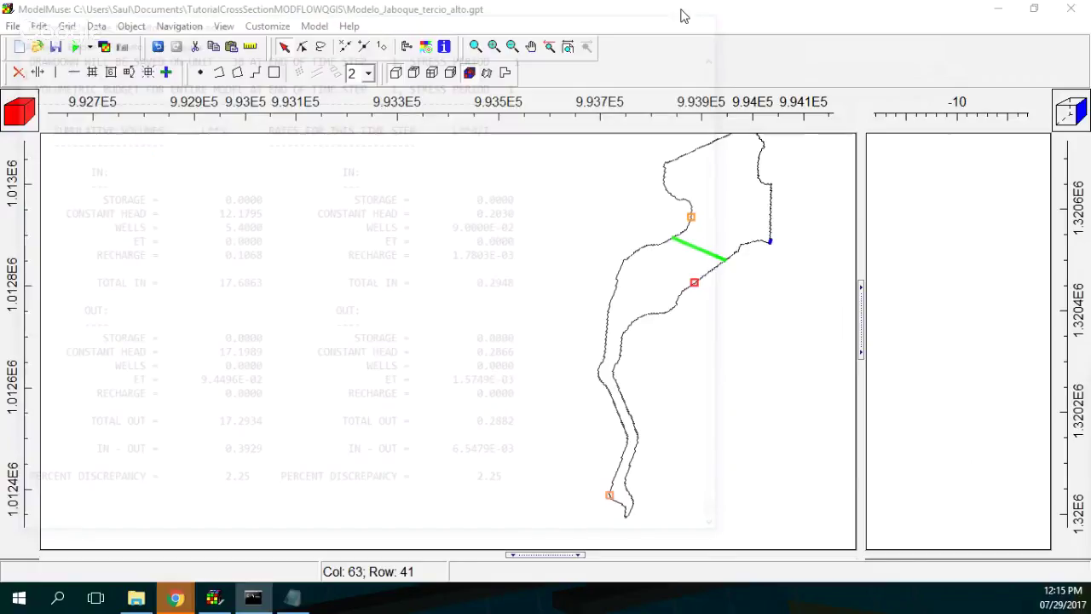
Step: Set the PCG solver's maximum number of outer iterations (MXITER) to 500 in MODFLOW Packages and Programs
left_click(315, 25)
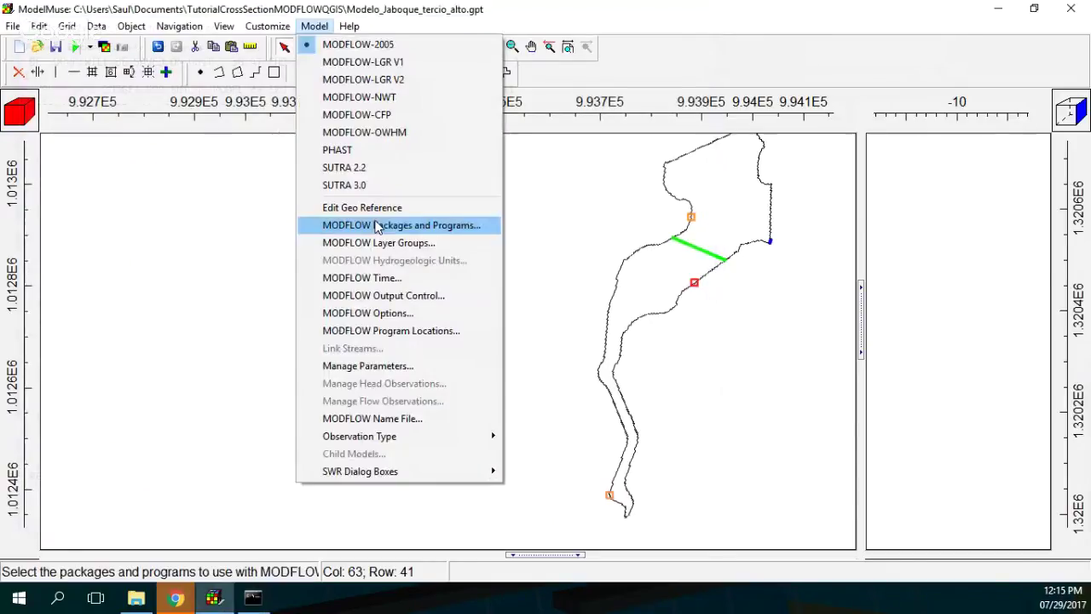
left_click(511, 224)
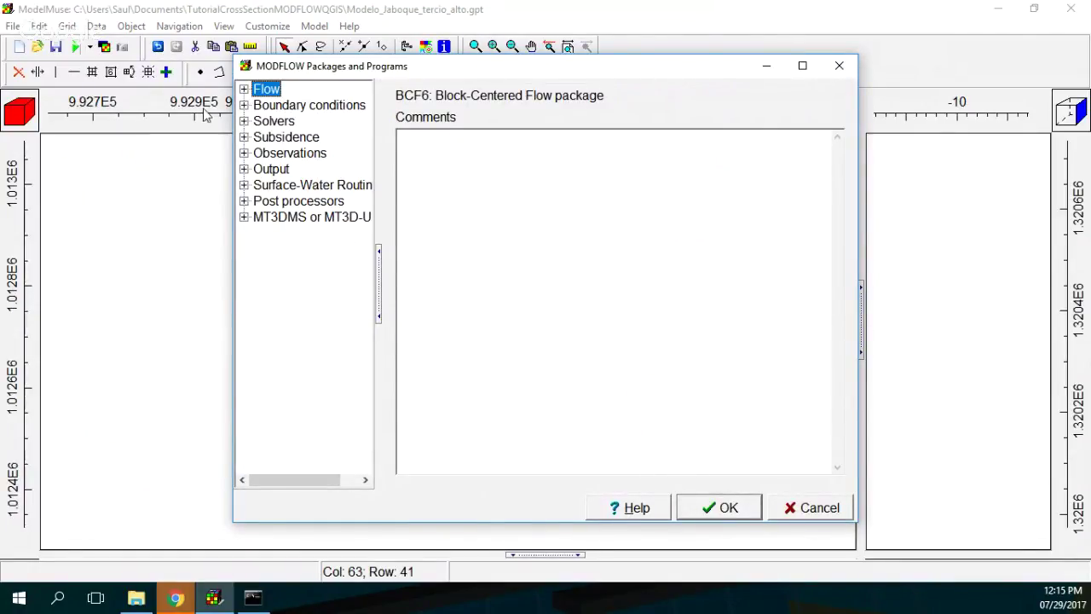
left_click(244, 121)
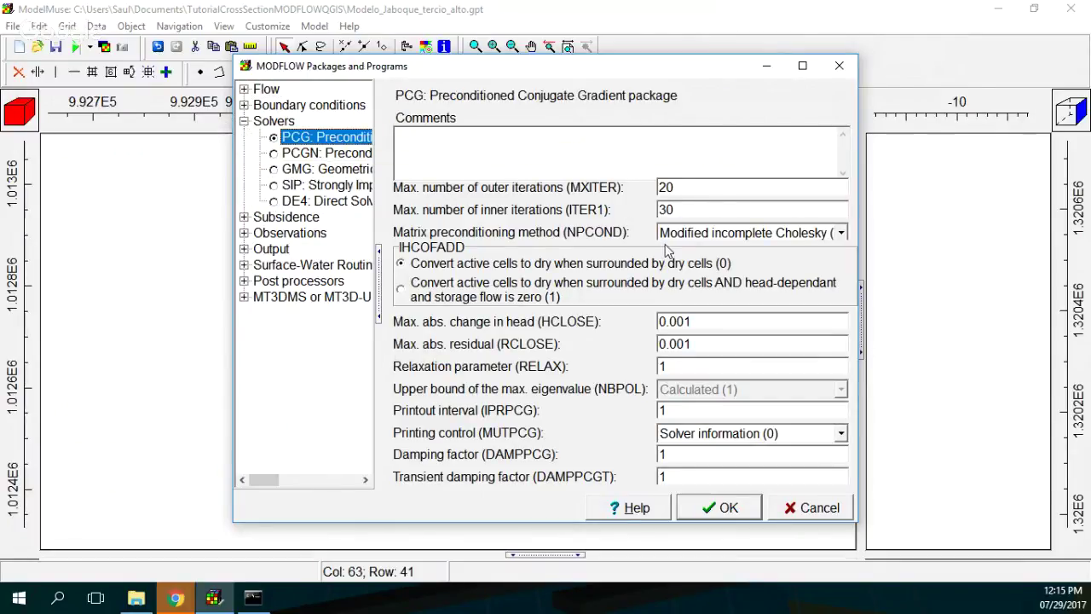
key("Tab")
type("500")
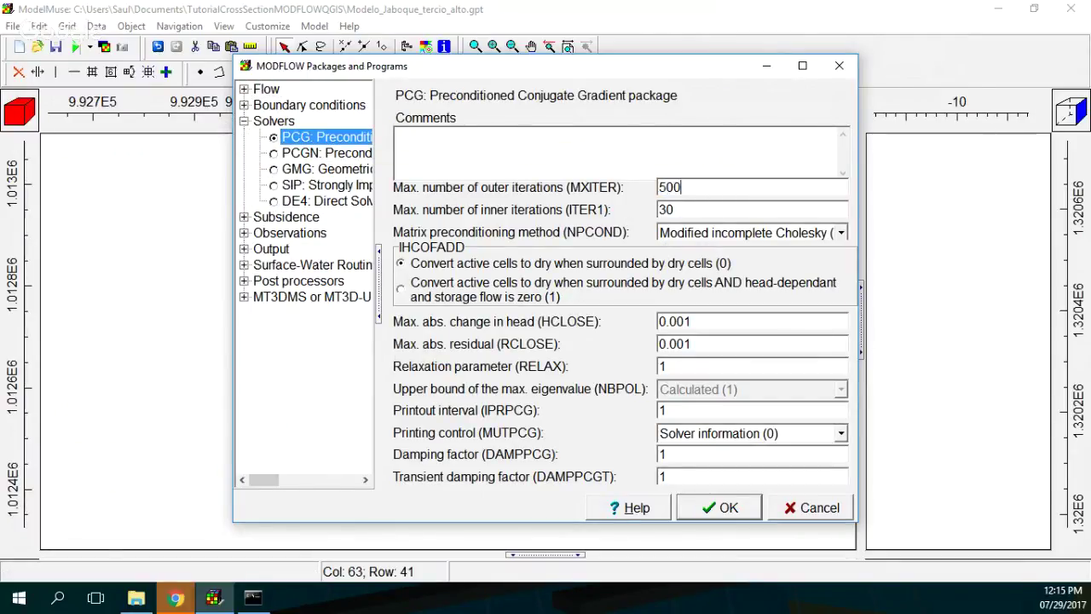
left_click(731, 515)
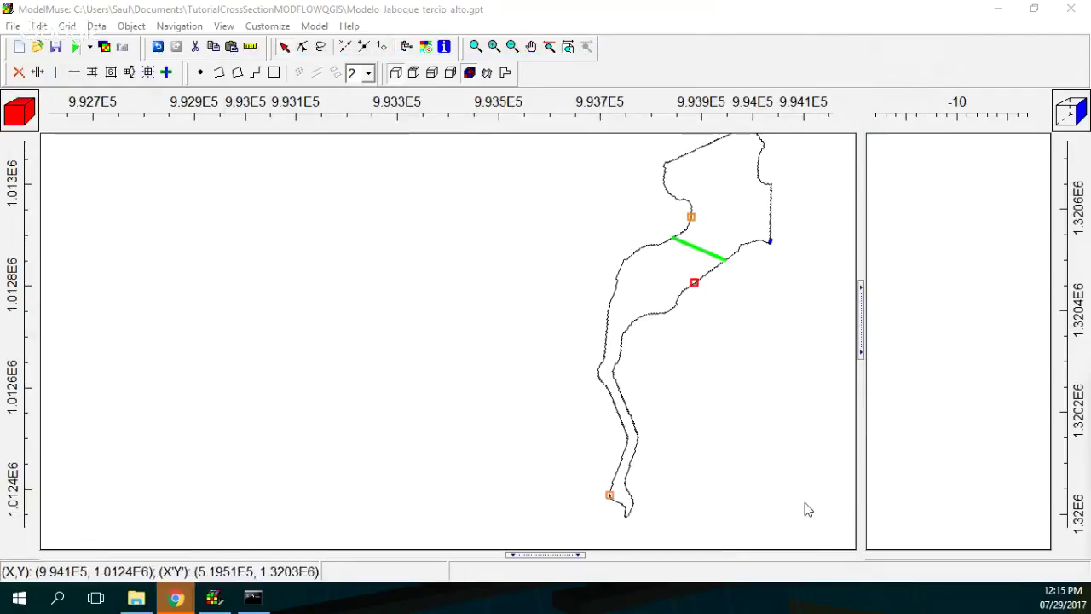
Step: Rerun MODFLOW-2005 with the edited PCG solver settings, overwriting Modelo_Jaboque_tercio_alto.nam
left_click(75, 48)
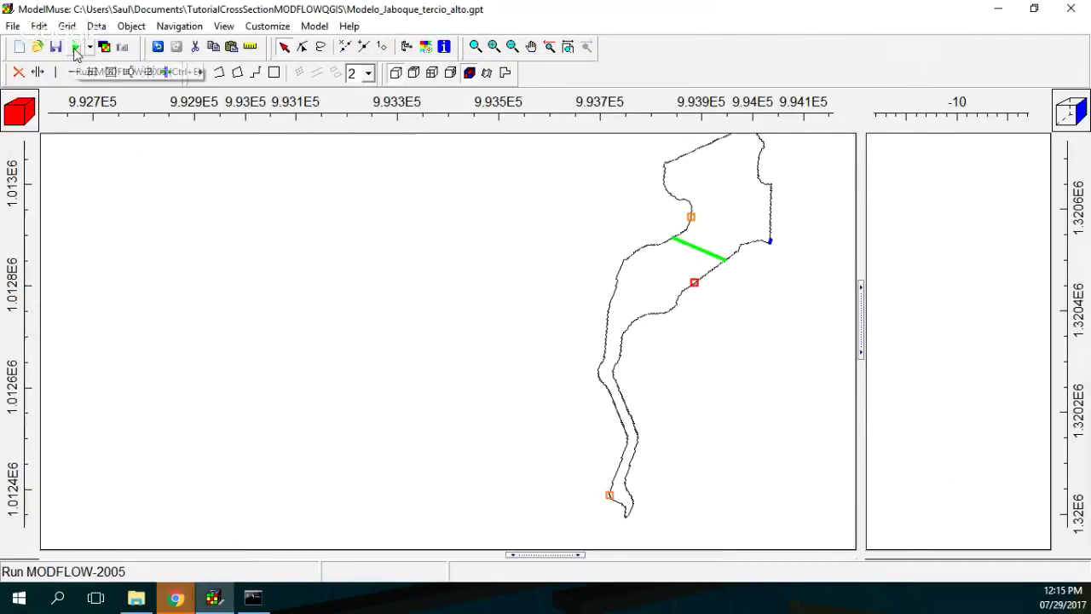
left_click(493, 345)
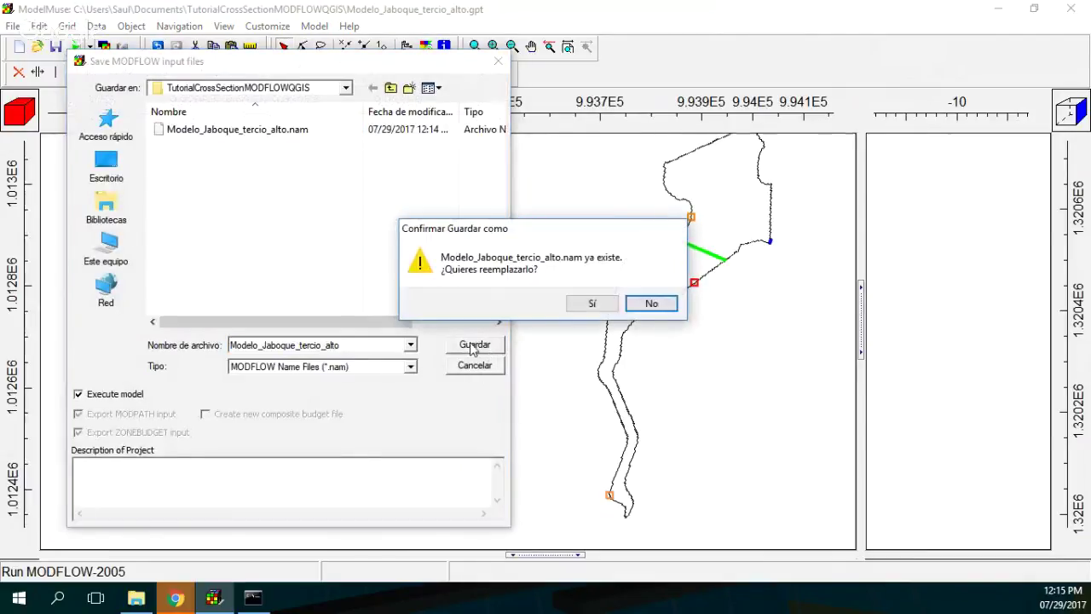
left_click(591, 303)
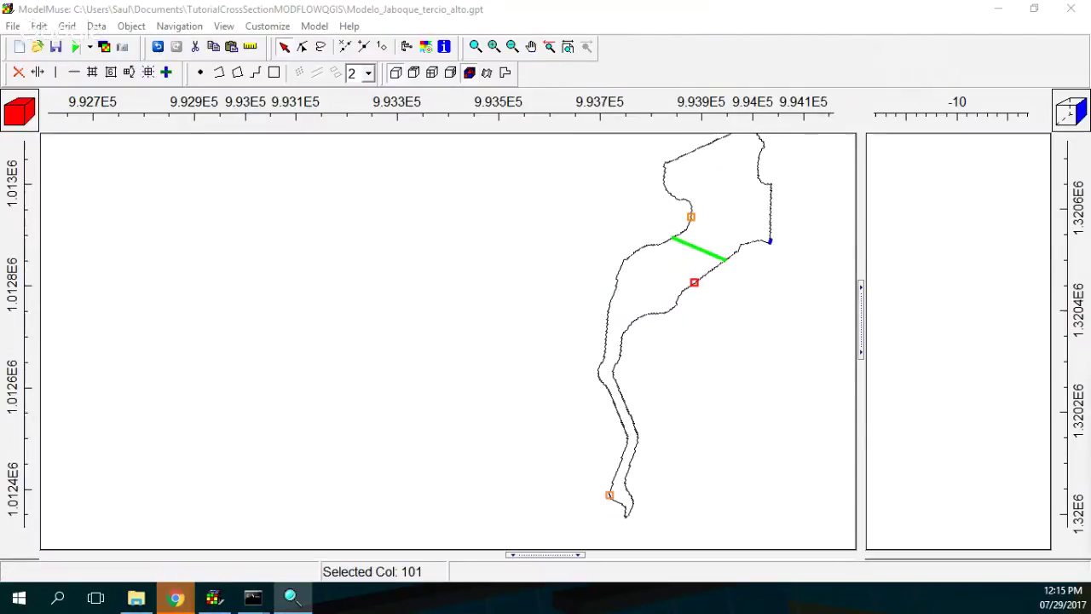
Step: Close ModelMonitor and examine the volumetric budget and percent discrepancy at the end of the regenerated listing file
left_click_drag(637, 68, 570, 71)
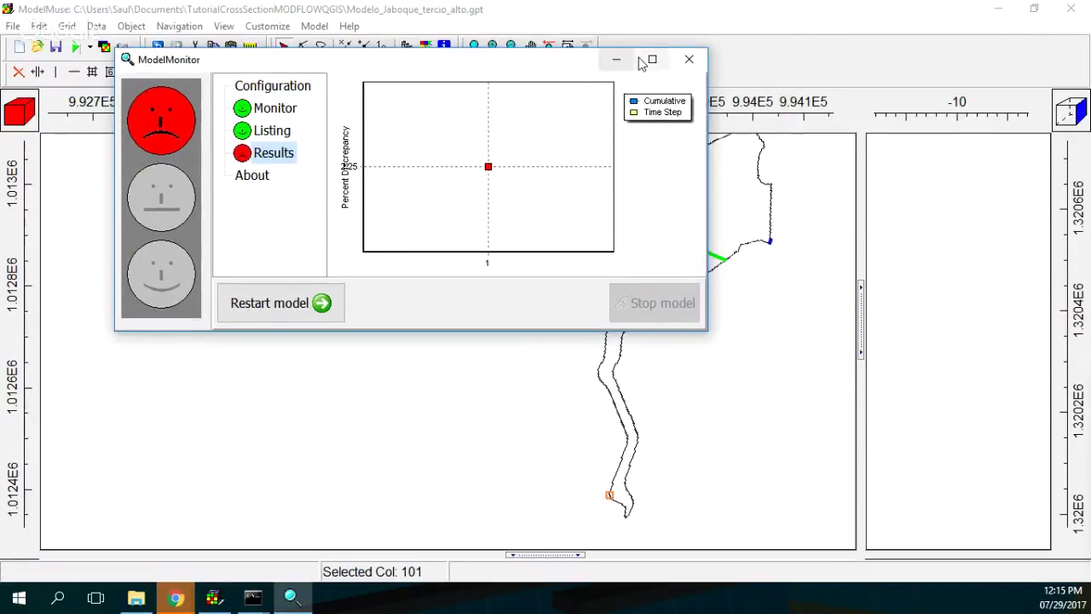
left_click(688, 62)
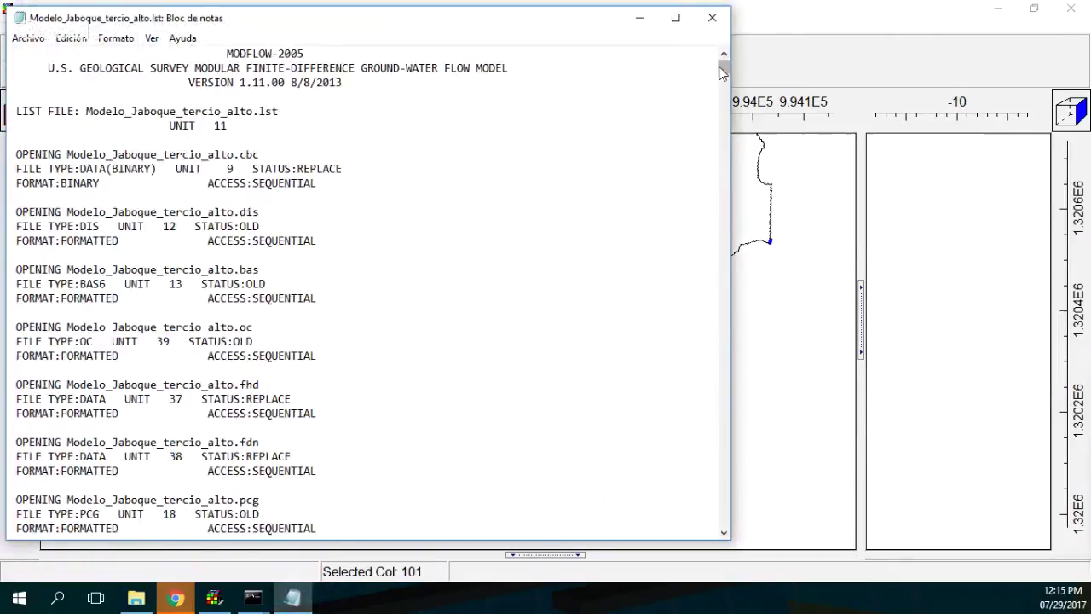
left_click_drag(722, 72, 693, 523)
scroll(592, 421, "up", 7)
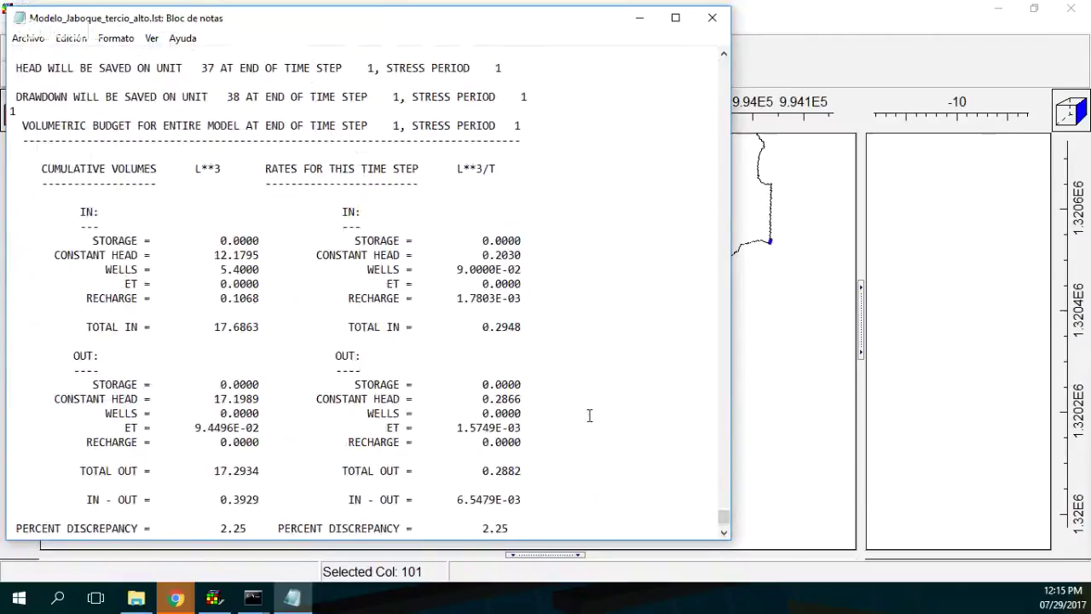
Step: Review the remaining volumetric budget and percent discrepancy lines in the listing file and close it
scroll(588, 415, "down", 1)
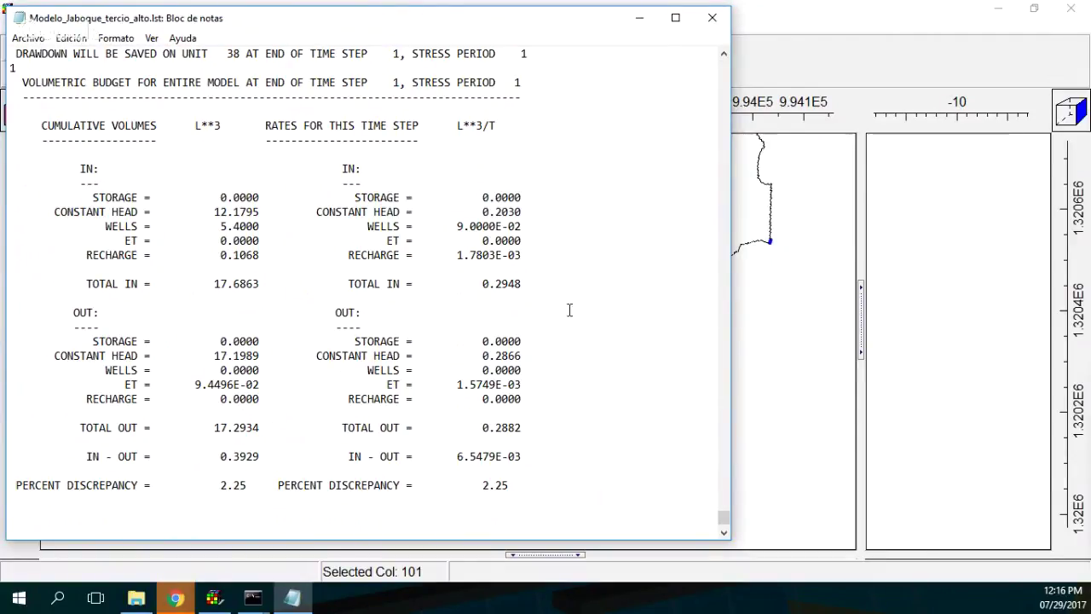
left_click(712, 18)
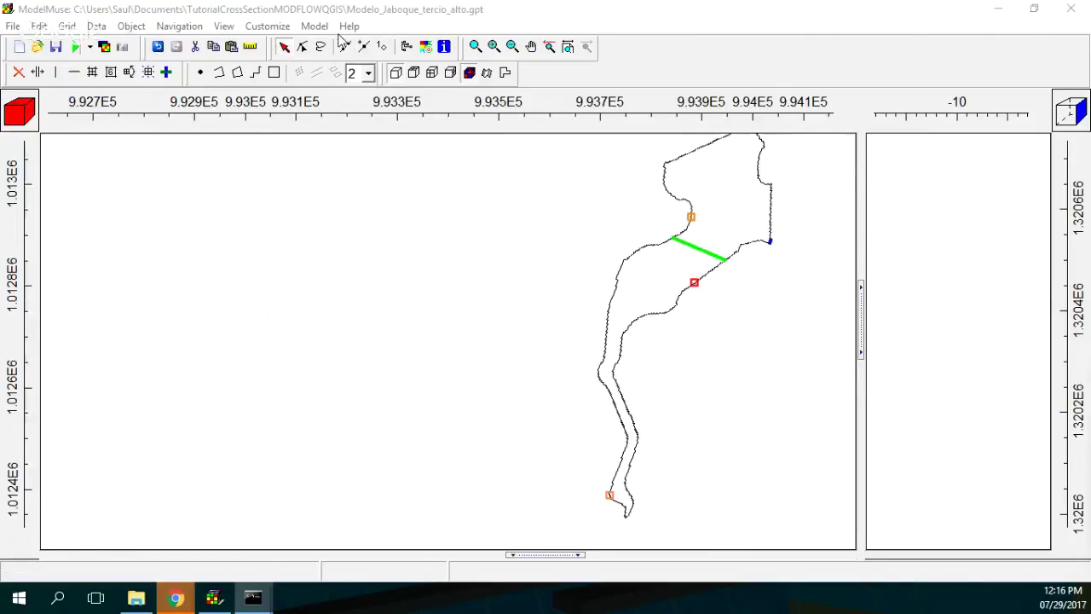
left_click(314, 26)
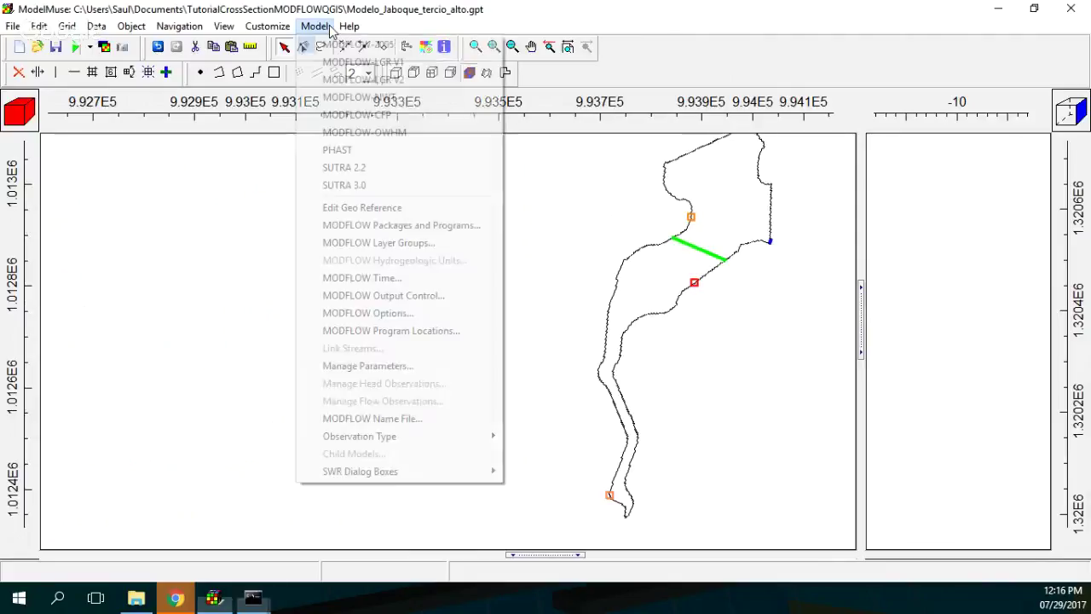
left_click(361, 229)
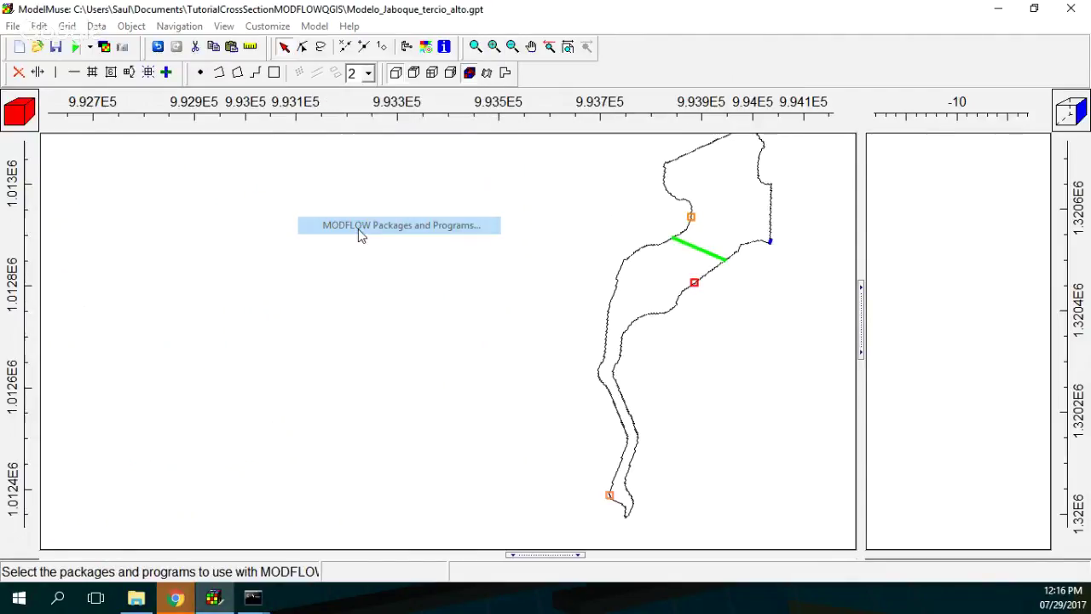
left_click_drag(972, 73, 492, 66)
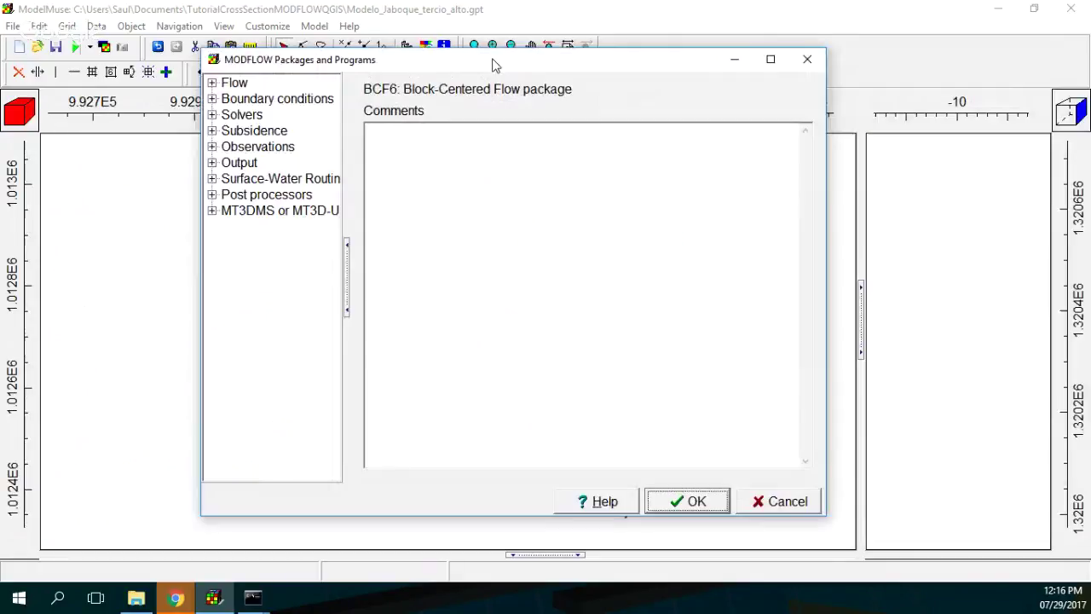
left_click(805, 60)
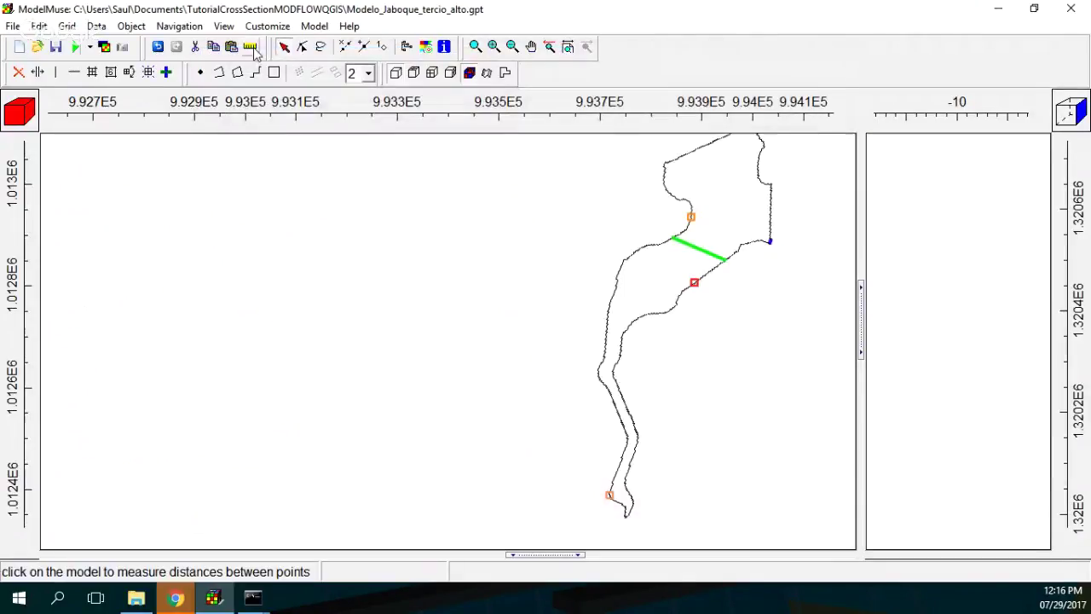
Step: Set the PCG solver's relaxation parameter (RELAX) to .03 in MODFLOW Packages and Programs
left_click(314, 26)
left_click(396, 225)
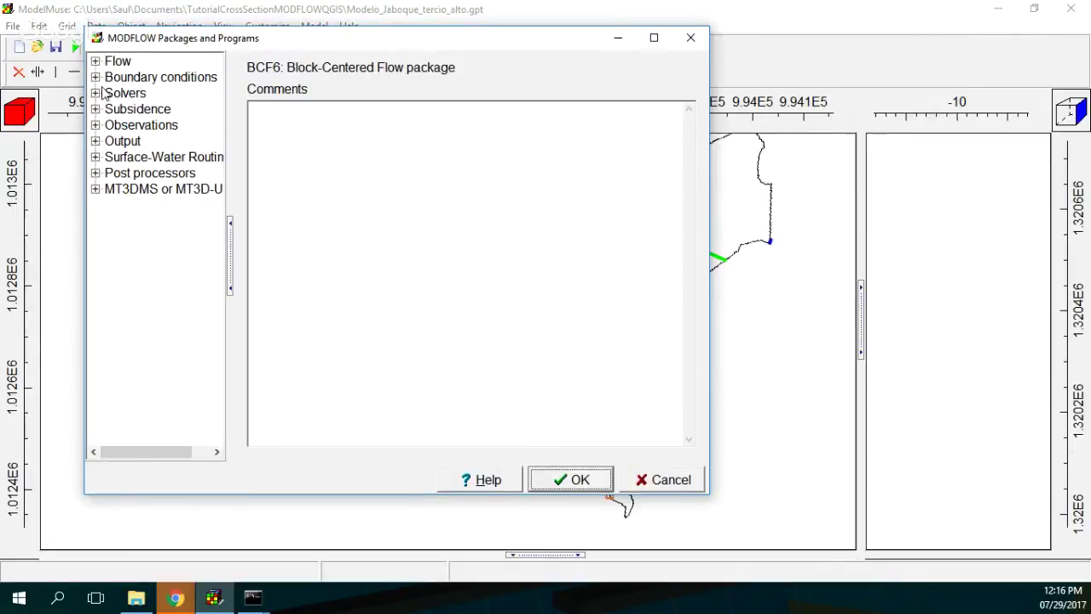
left_click(96, 93)
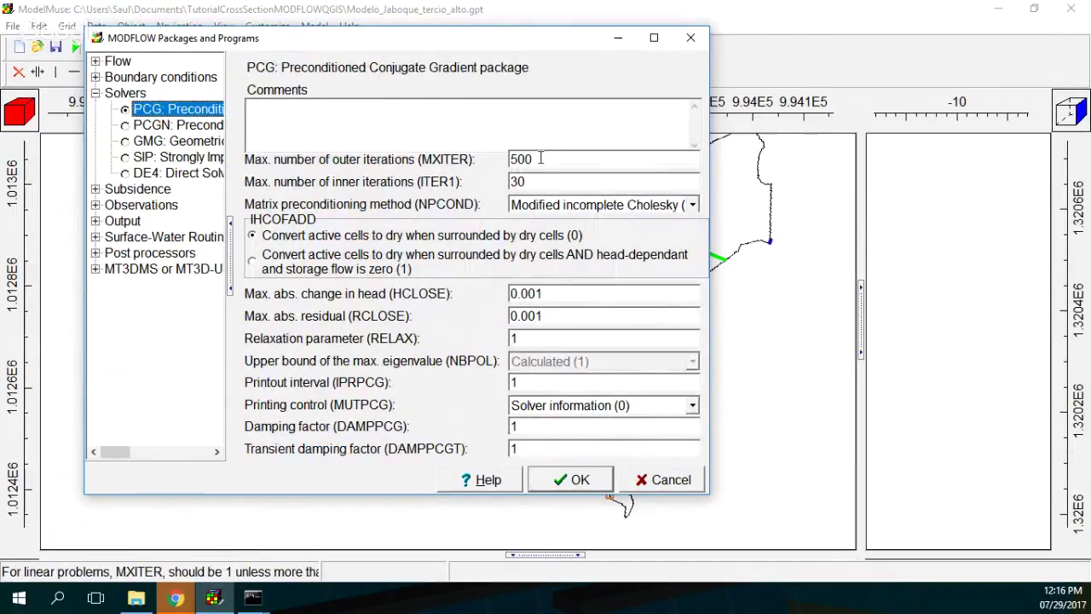
left_click(513, 338)
type(".0")
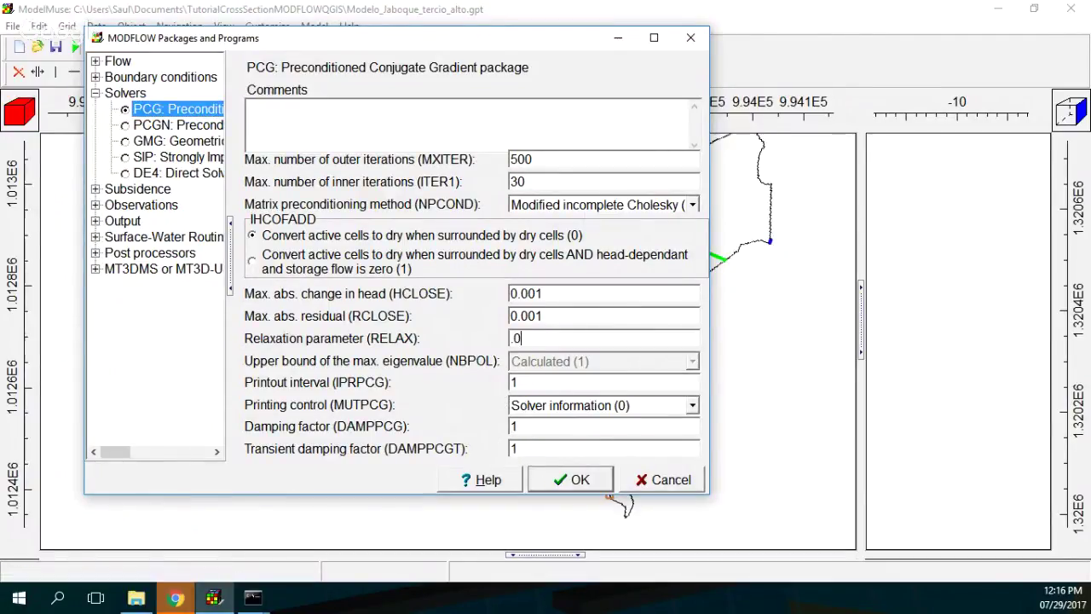
type("3")
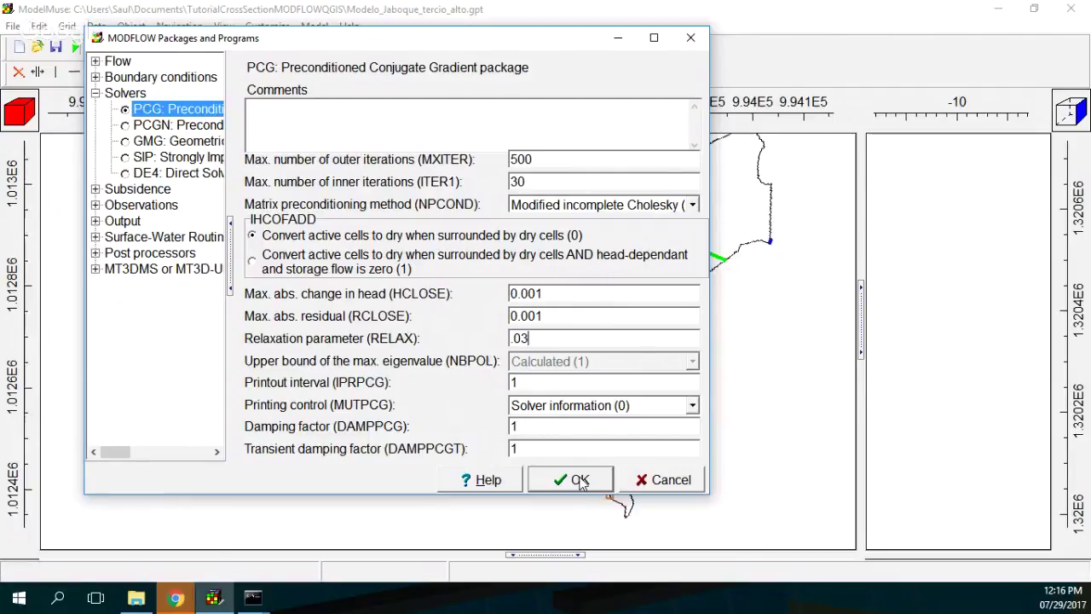
left_click(578, 479)
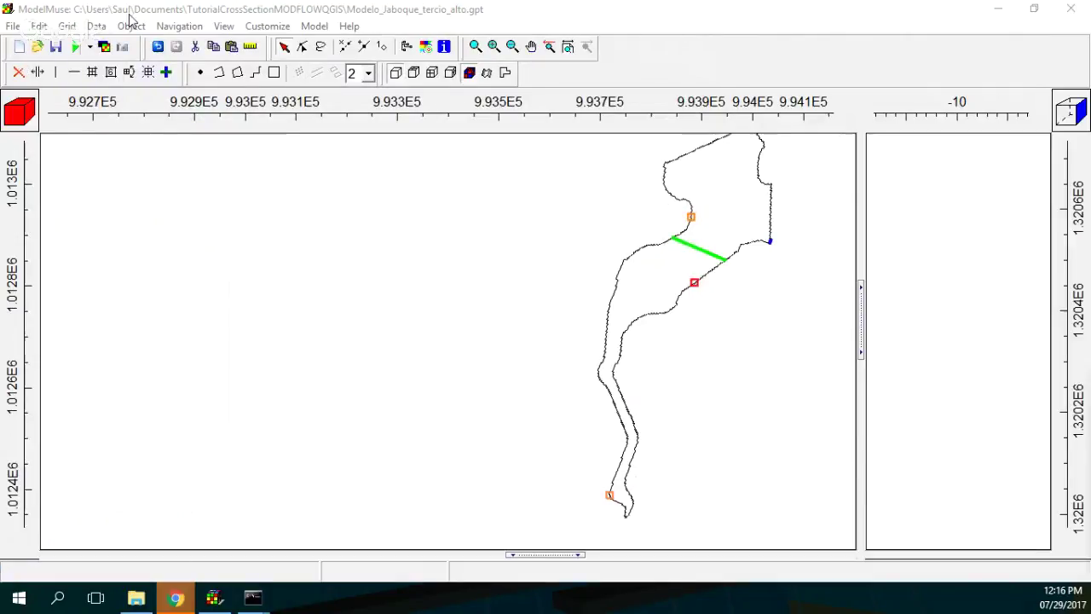
Step: Set the default formula of the required hydrology data set Kx to 0.1 and apply it
left_click(97, 28)
left_click(124, 62)
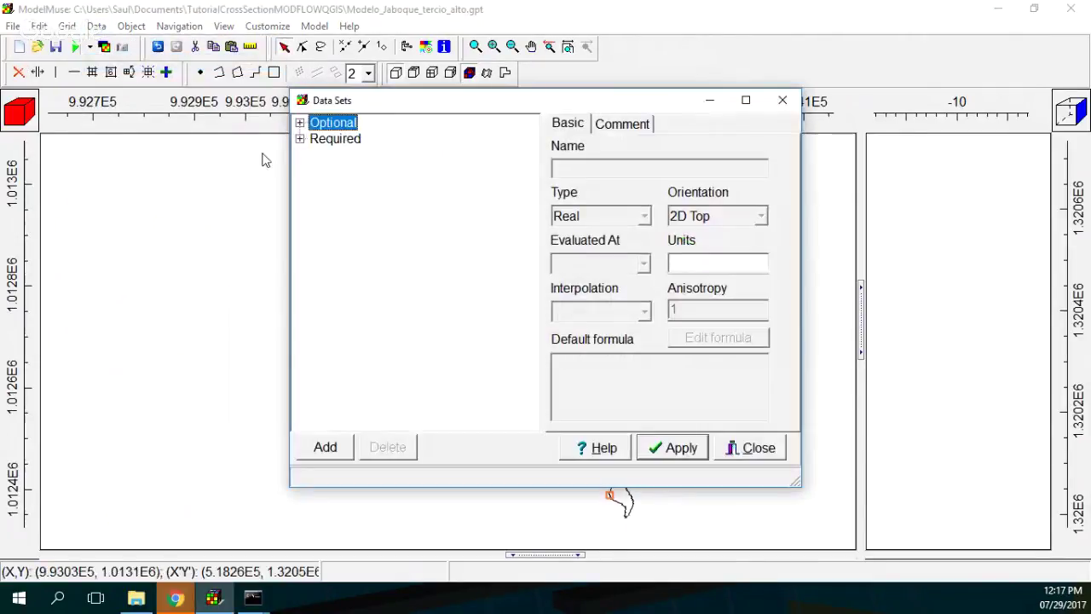
left_click(300, 123)
left_click(316, 138)
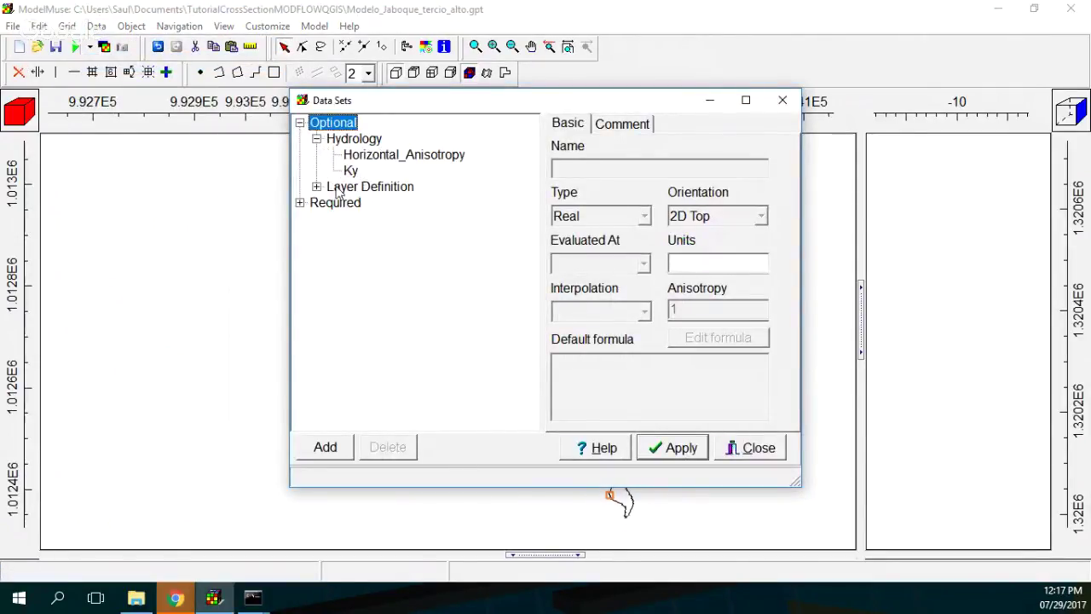
left_click(316, 186)
left_click(300, 234)
left_click(317, 251)
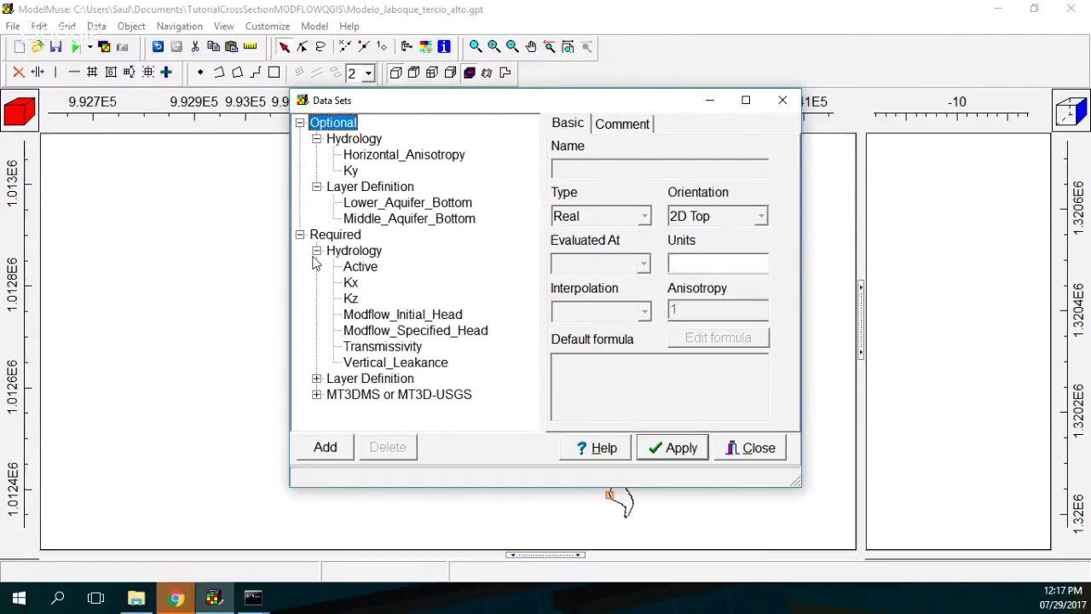
left_click(350, 284)
key("Tab")
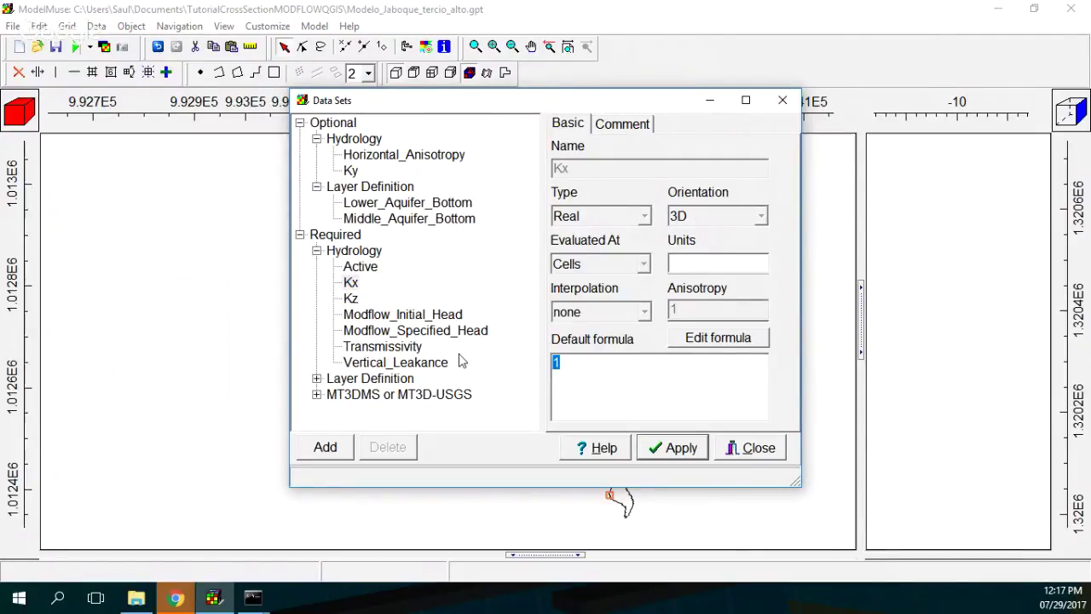
type(".1")
left_click(678, 450)
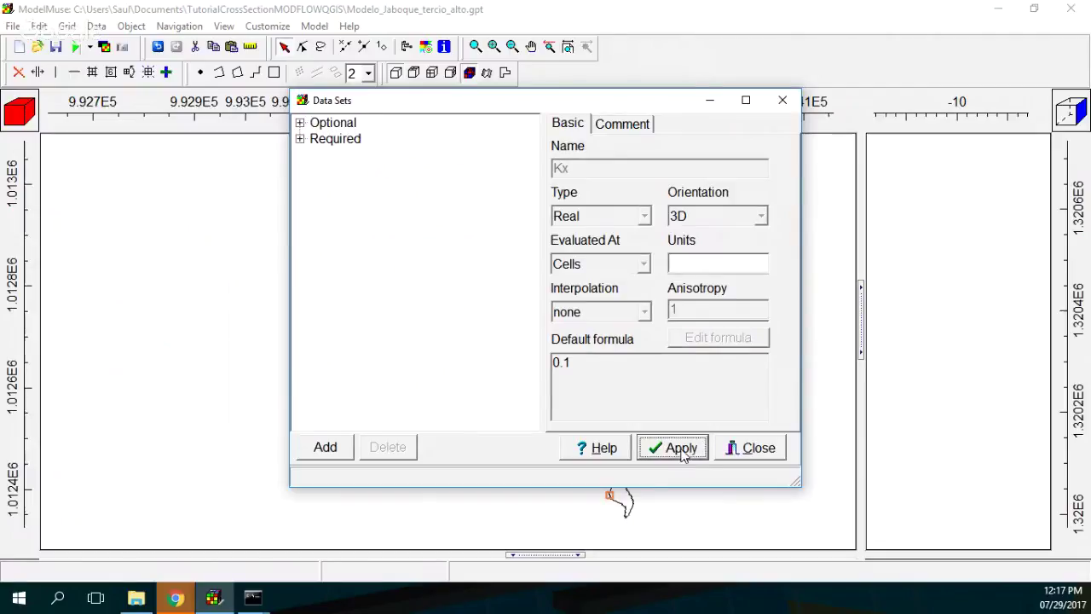
left_click(750, 450)
Step: Rerun MODFLOW-2005 with the new RELAX and Kx values, overwriting Modelo_Jaboque_tercio_alto.nam and continuing despite the version warning
left_click(76, 47)
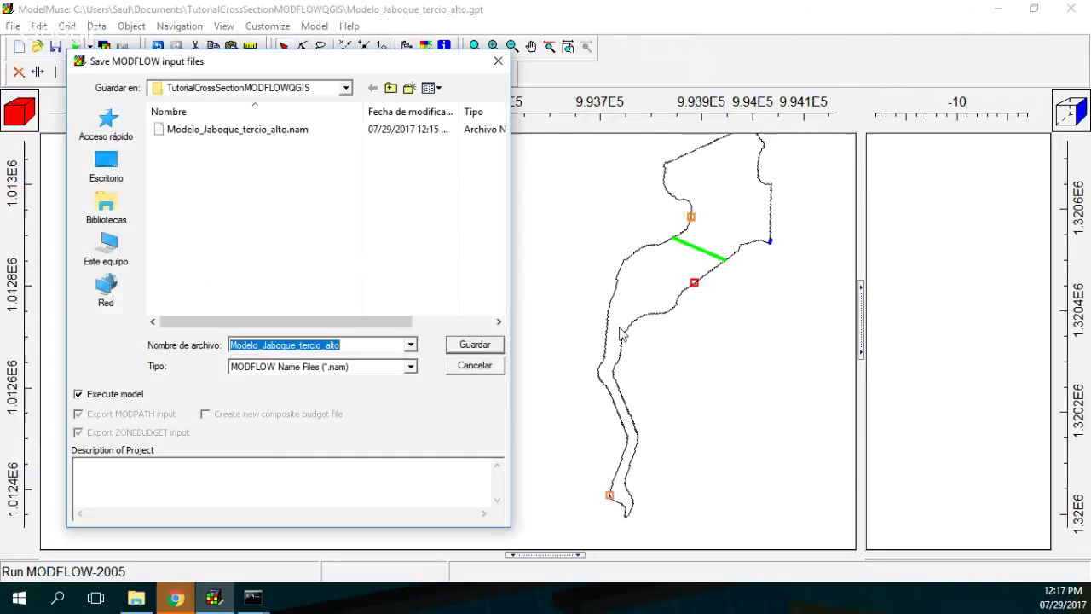
left_click(446, 345)
left_click(590, 303)
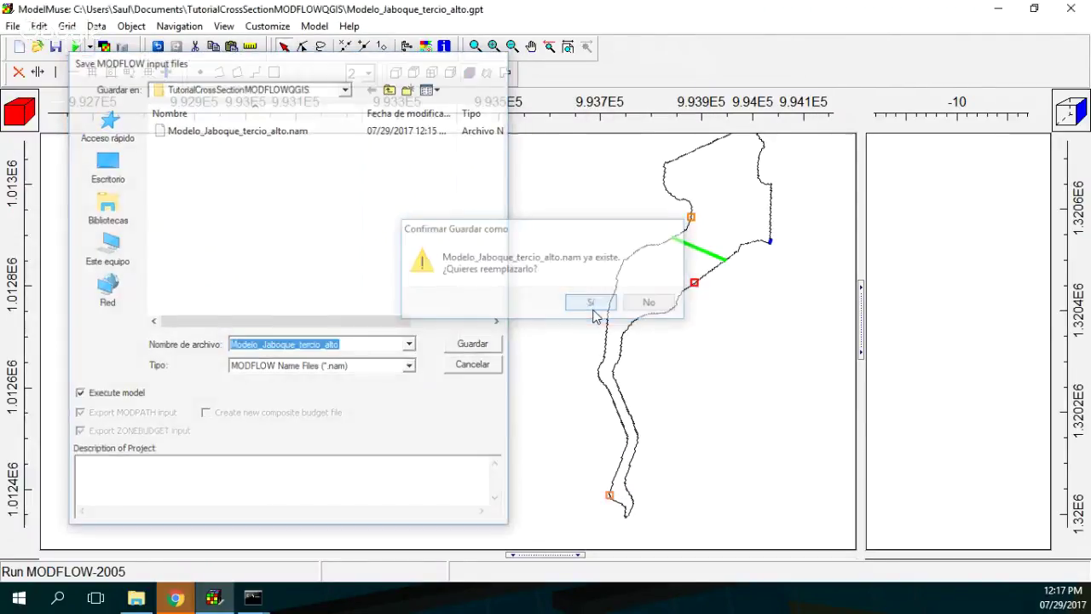
left_click(512, 321)
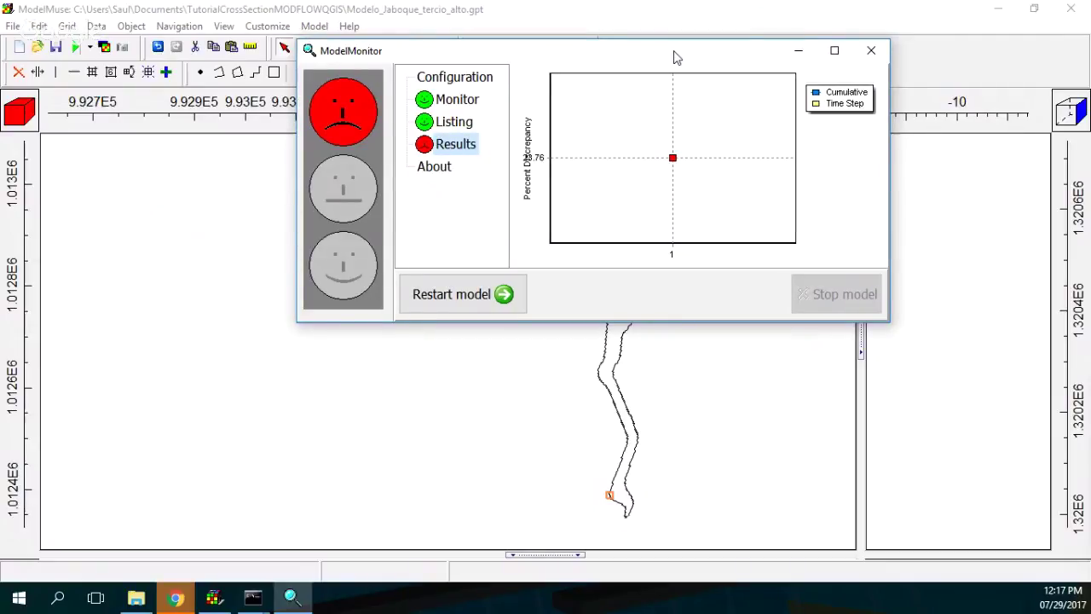
Step: Close ModelMonitor, examine the volumetric budget and percent discrepancy at the end of the listing file, and close it
left_click(870, 50)
left_click_drag(723, 66, 716, 511)
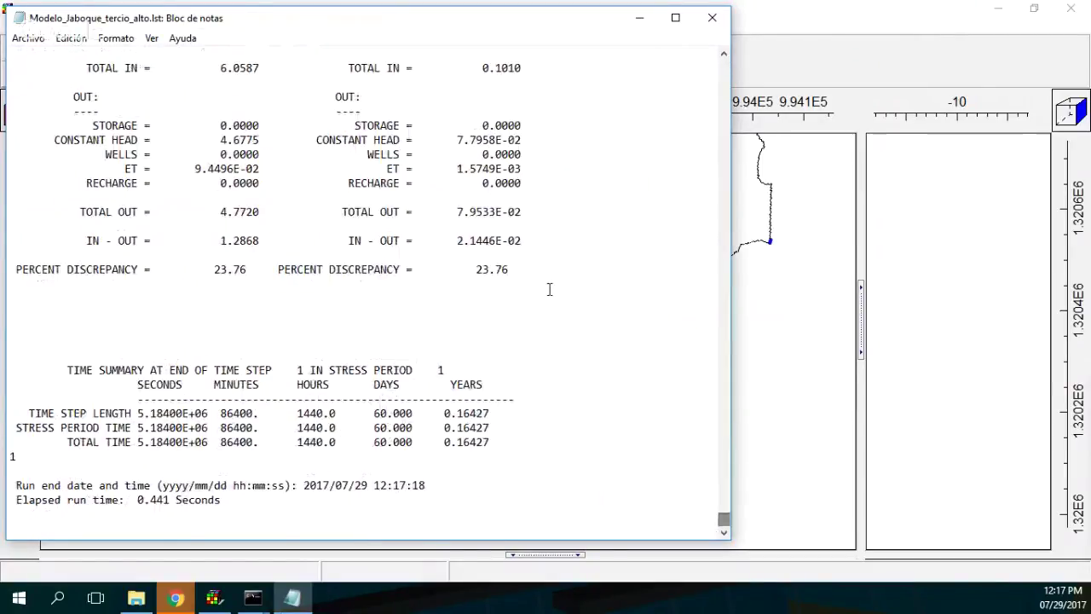
scroll(549, 287, "down", 1)
scroll(550, 285, "up", 1)
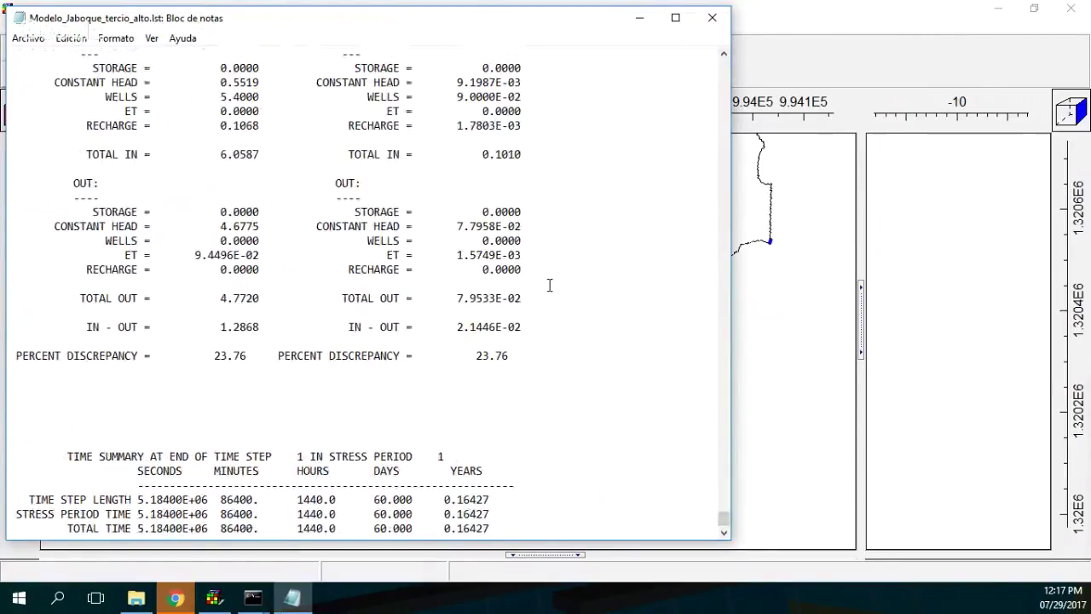
scroll(549, 285, "up", 1)
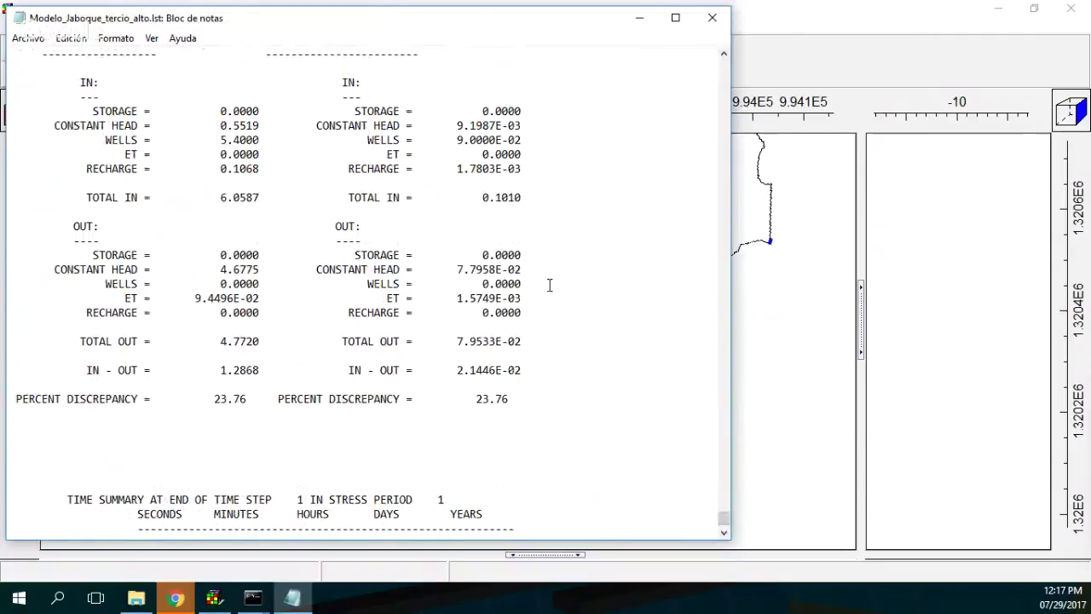
left_click(711, 17)
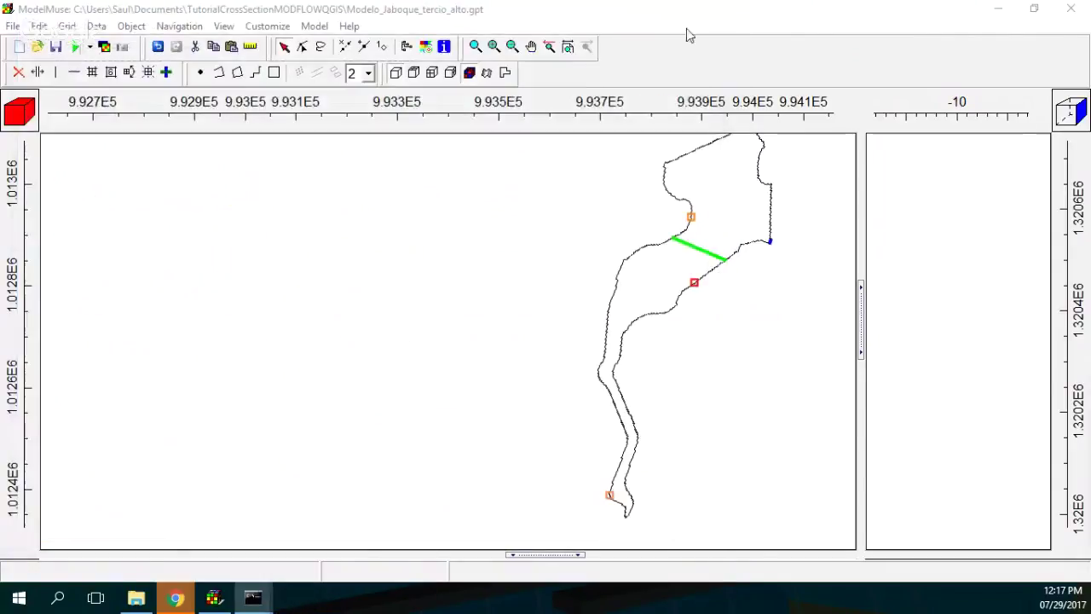
Step: Set the default formula of the Kx data set to 0.01, apply it, and close Data Sets
left_click(96, 25)
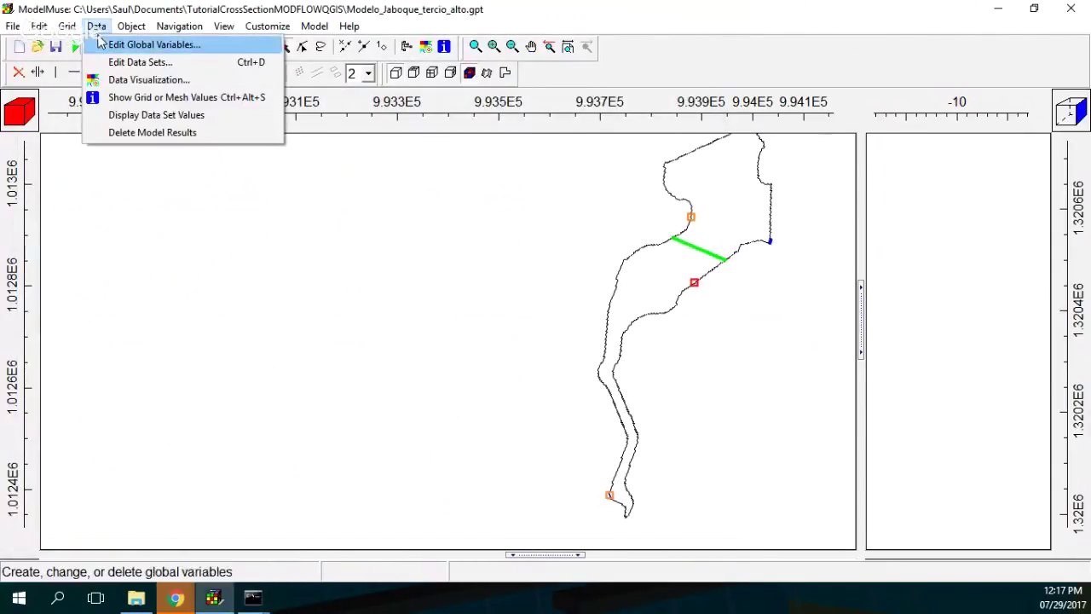
left_click(125, 62)
left_click(300, 123)
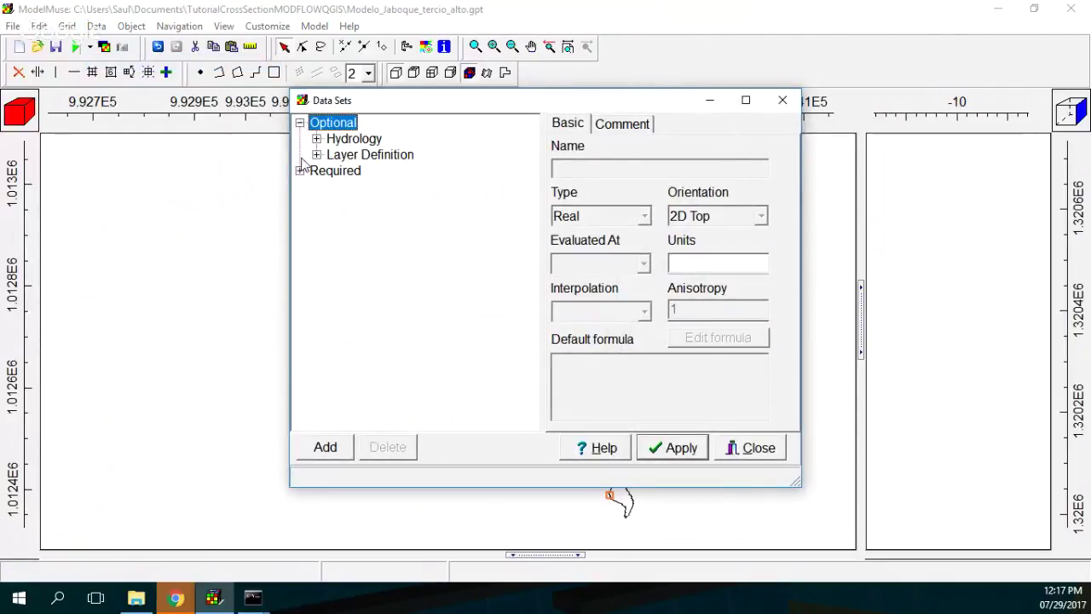
left_click(300, 170)
left_click(316, 186)
left_click(351, 218)
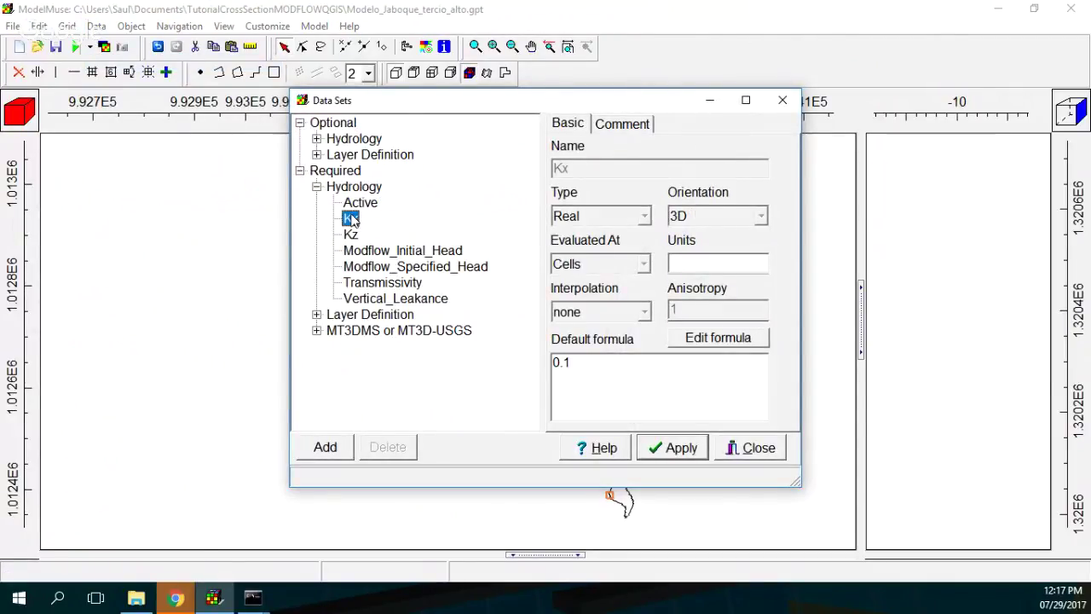
left_click(566, 364)
type("09")
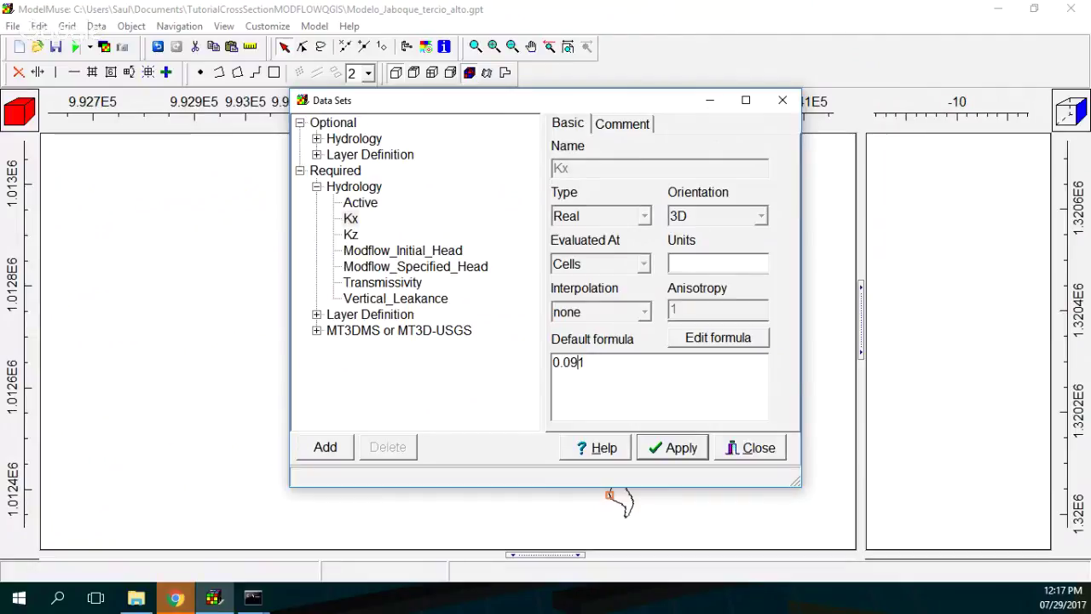
key("BackSpace")
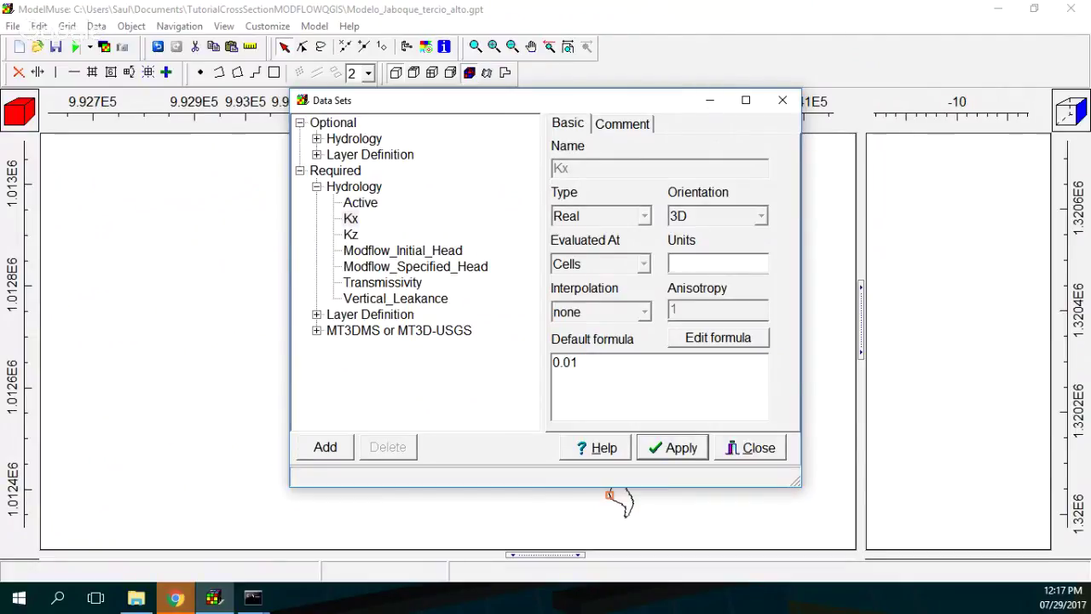
left_click(681, 448)
left_click(754, 447)
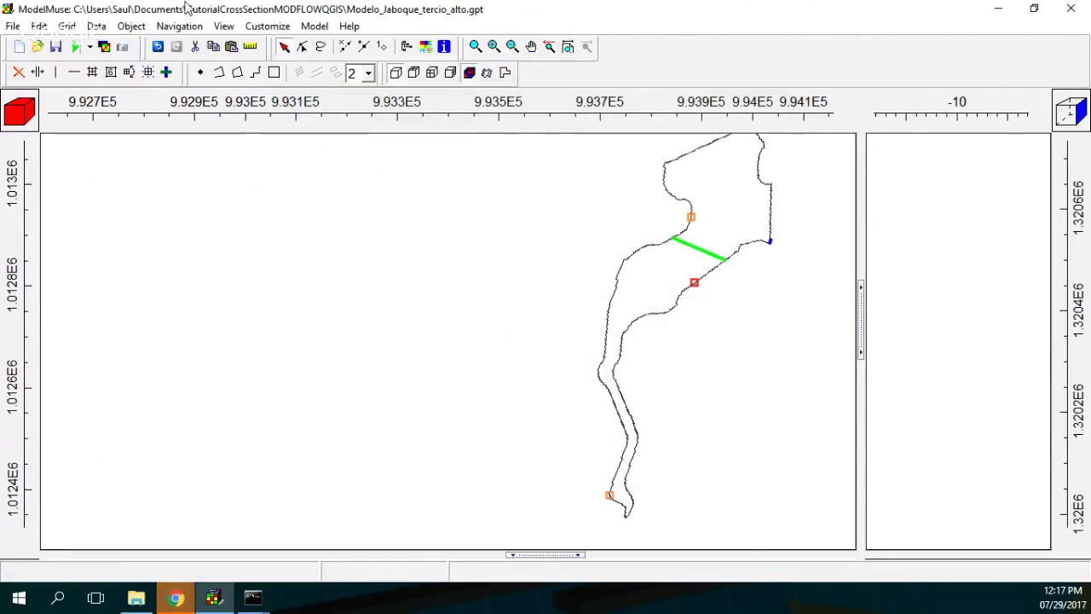
Step: Rerun MODFLOW-2005 with Kx at 0.01, replacing the existing Modelo_Jaboque_tercio_alto.nam and continuing with the installed version
left_click(76, 47)
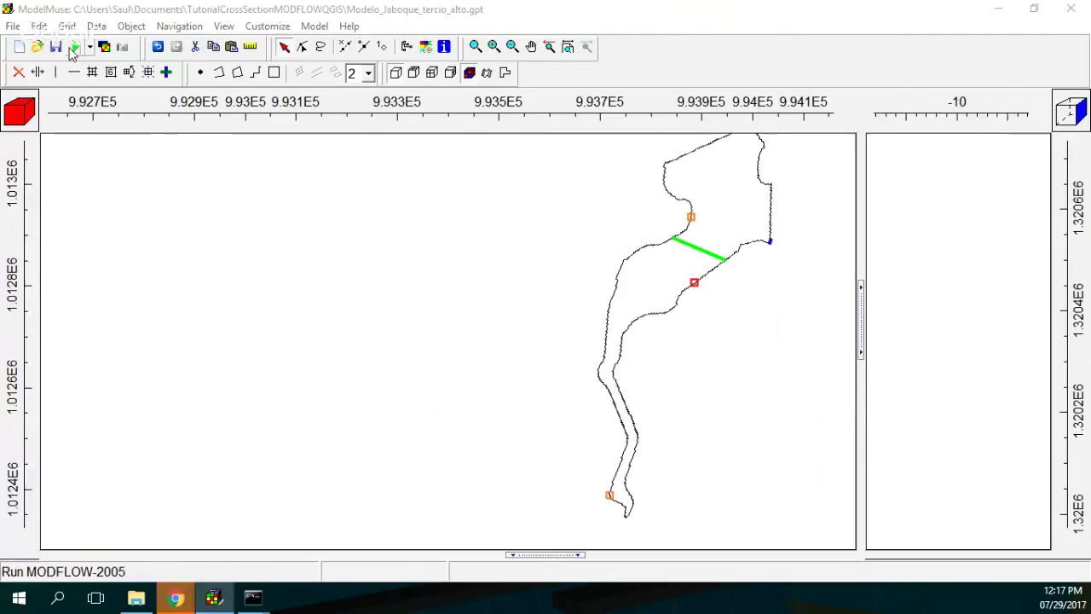
left_click(466, 349)
left_click(588, 303)
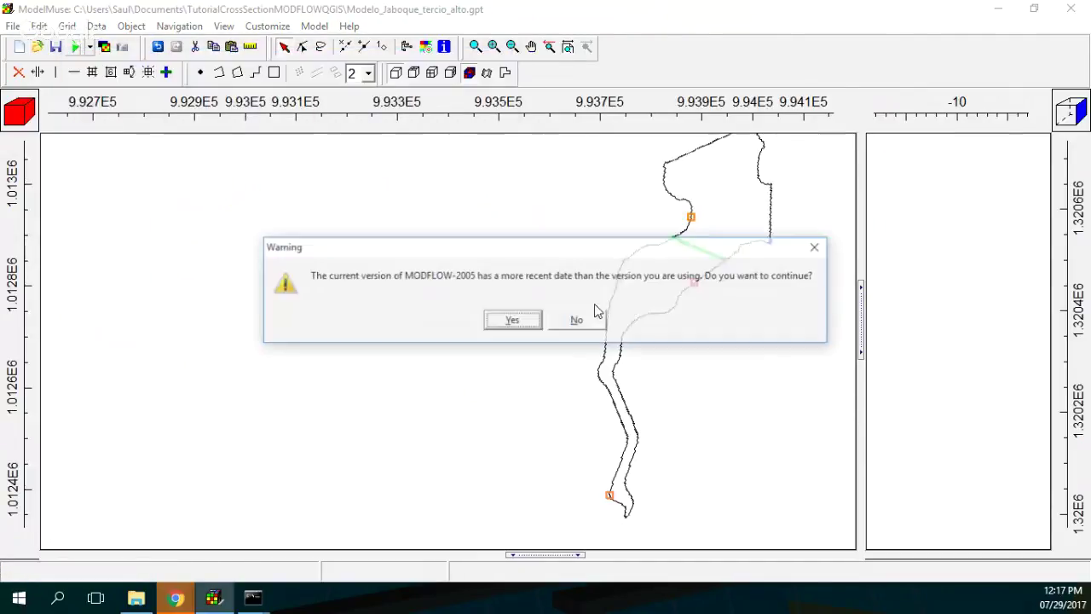
left_click(511, 322)
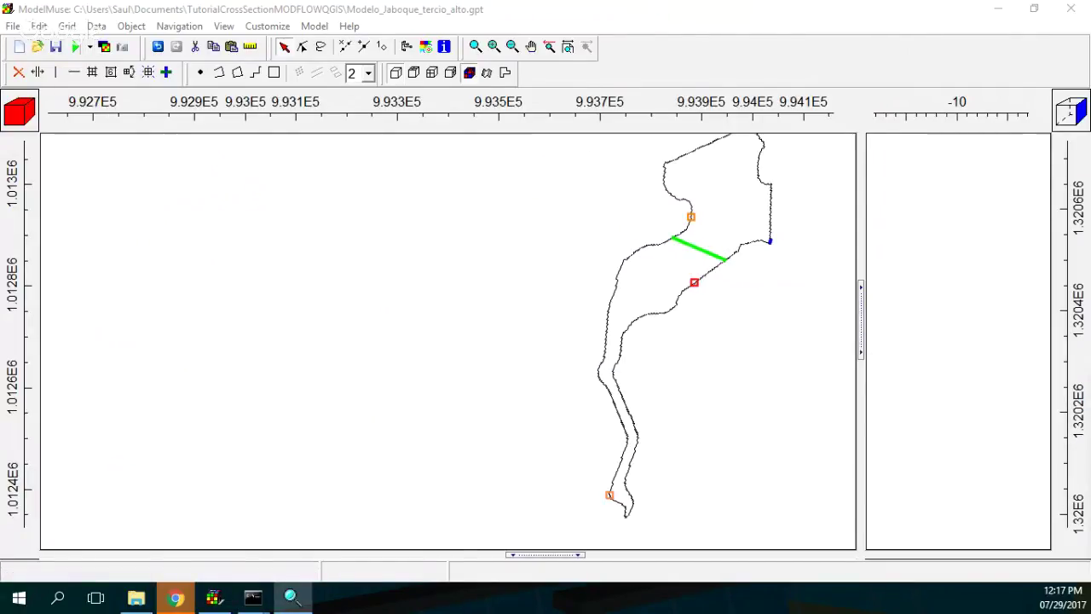
Step: Check the percent discrepancy plotted in ModelMonitor, and close both ModelMonitor and the listing file
left_click_drag(406, 27, 390, 91)
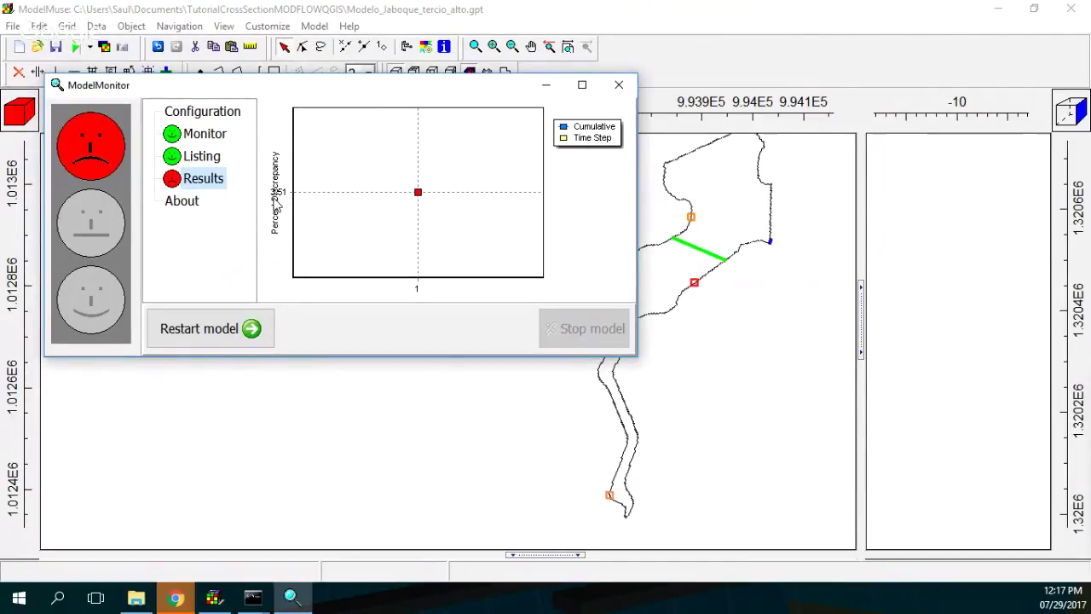
left_click(619, 85)
left_click(712, 17)
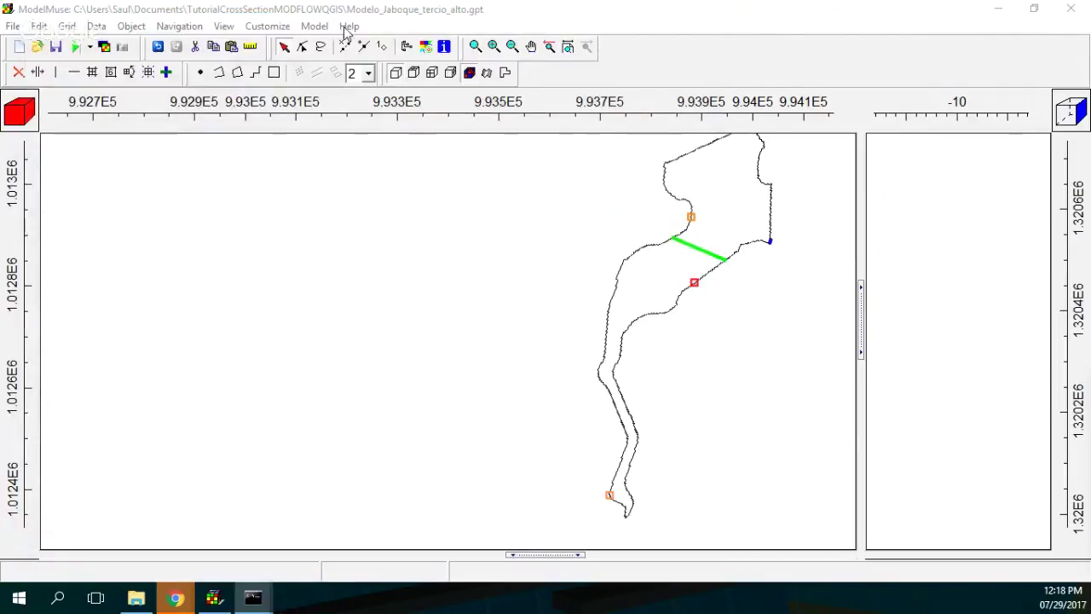
Step: Switch the model type from MODFLOW-2005 to MODFLOW-NWT
left_click(320, 26)
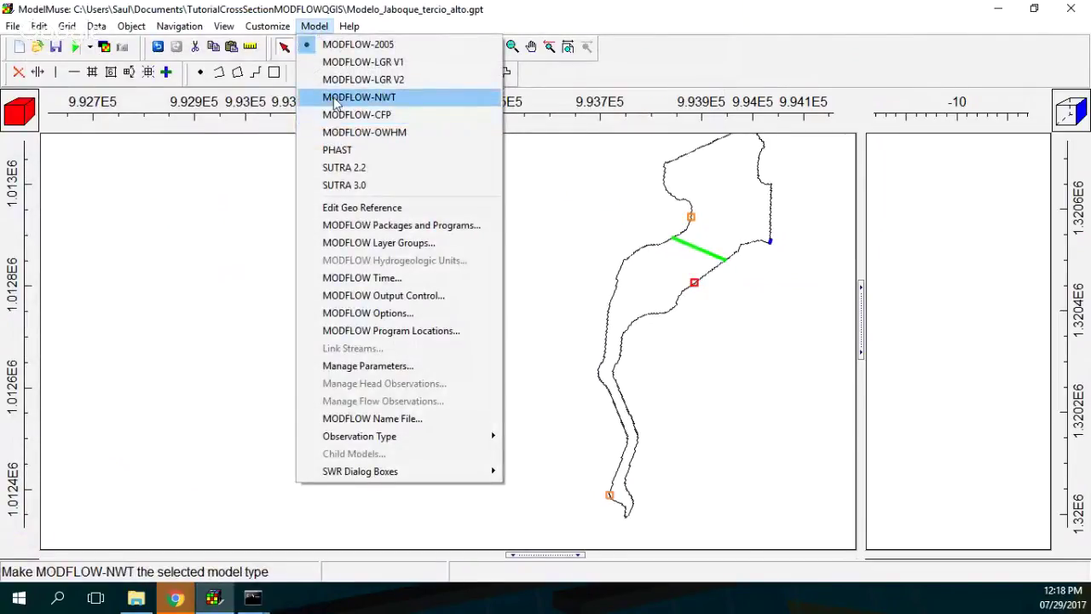
left_click(324, 98)
left_click(545, 318)
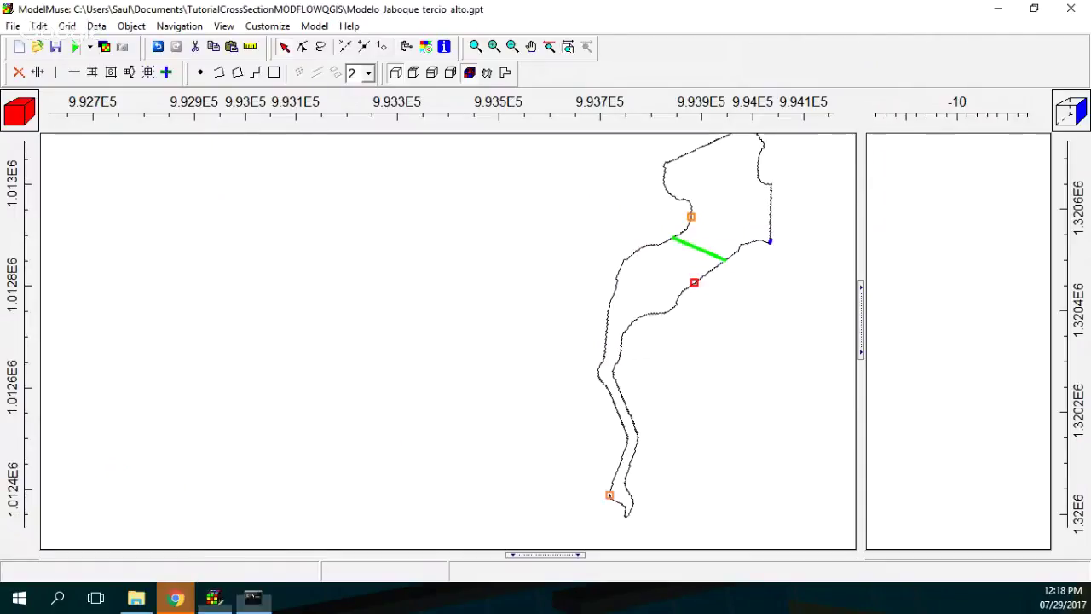
Step: Select the UPW Upstream Weighting flow package, check the NWT Newton Solver selection, and accept the package settings
left_click(314, 27)
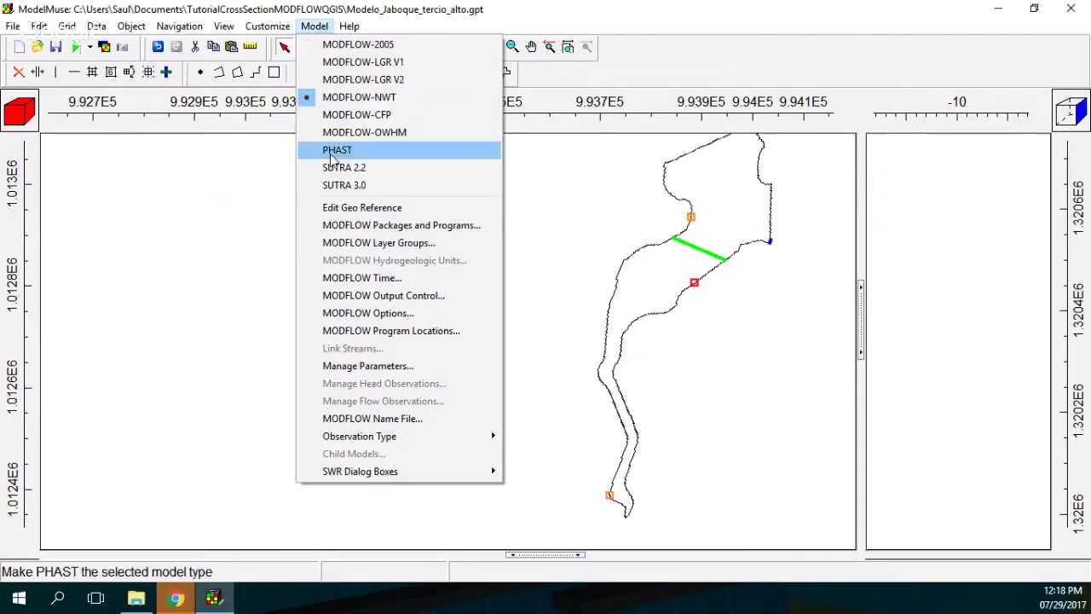
left_click(363, 227)
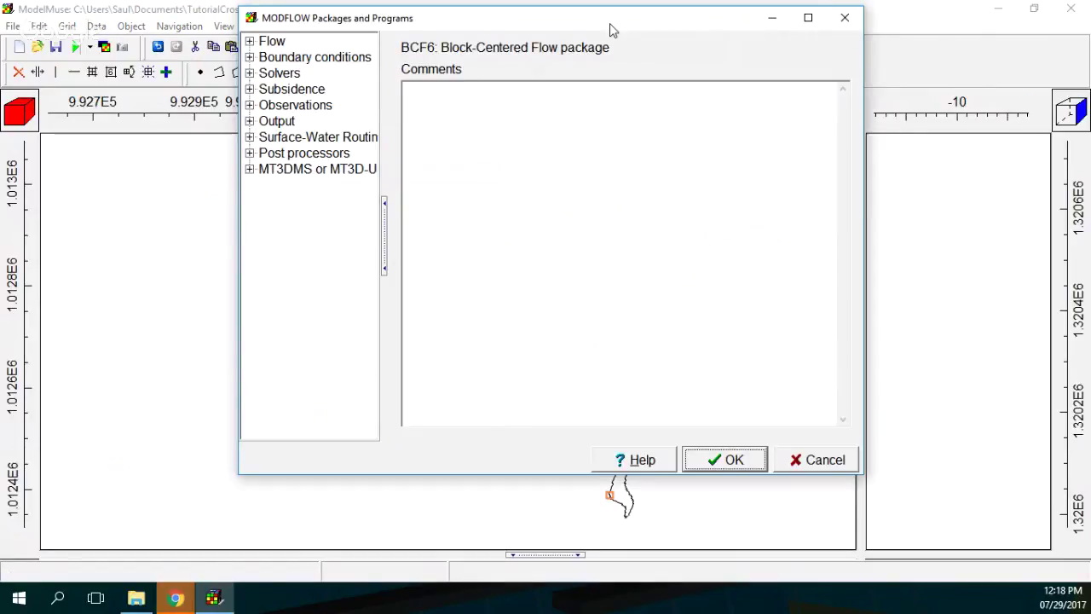
left_click(227, 110)
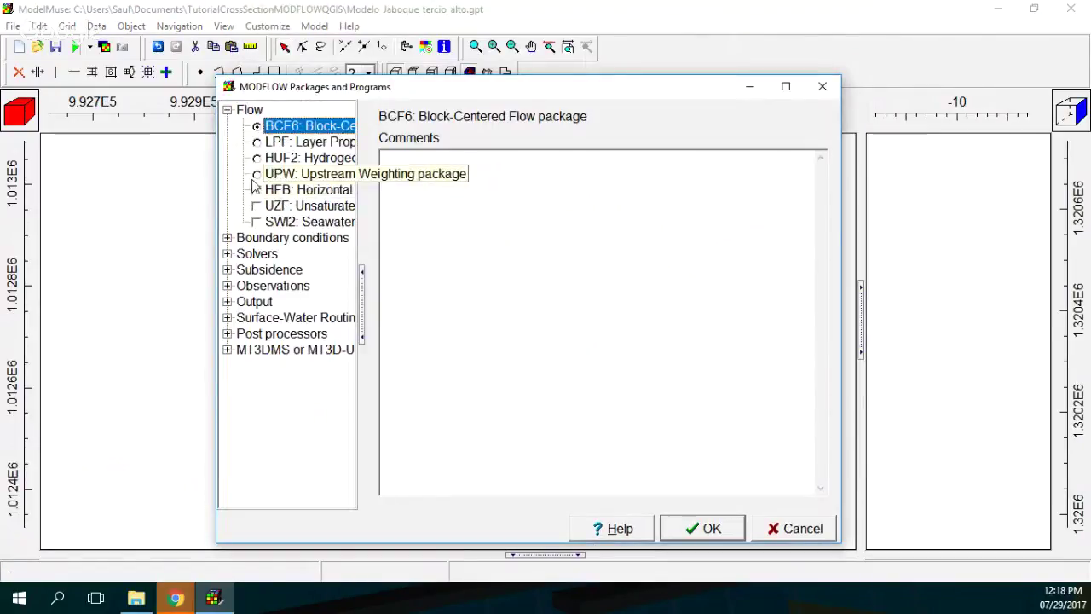
left_click(257, 174)
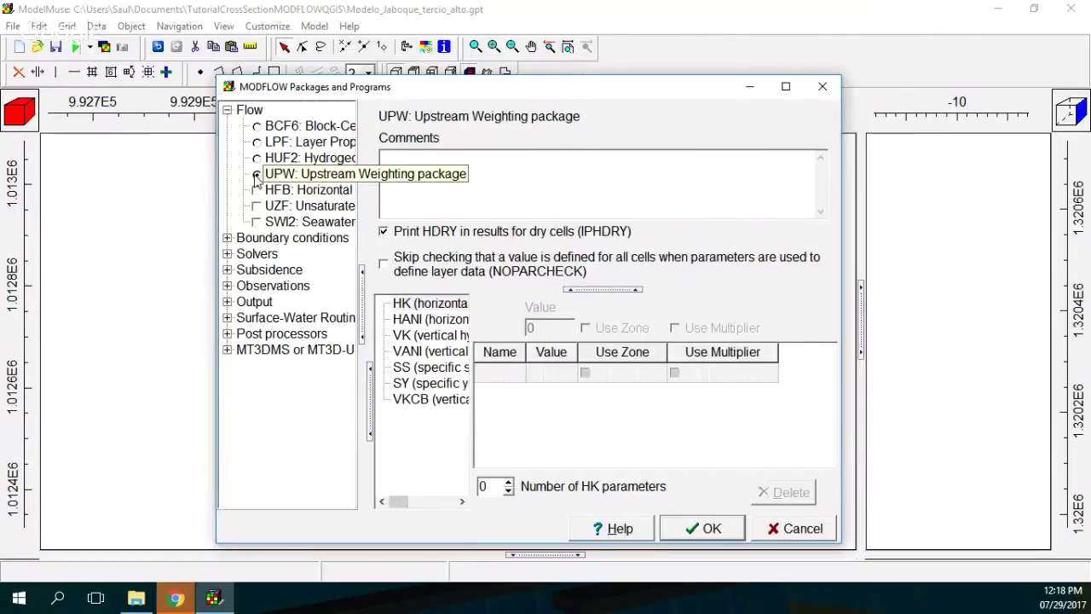
left_click(227, 254)
left_click(704, 528)
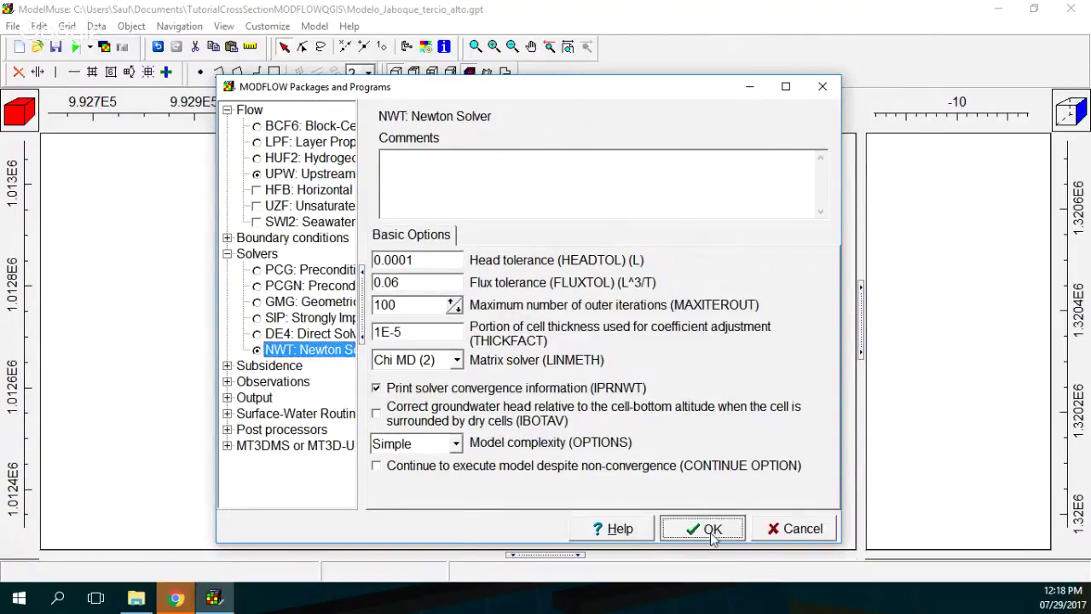
Step: Run MODFLOW-NWT, saving the input files over the existing Modelo_Jaboque_tercio_alto.nam
left_click(80, 48)
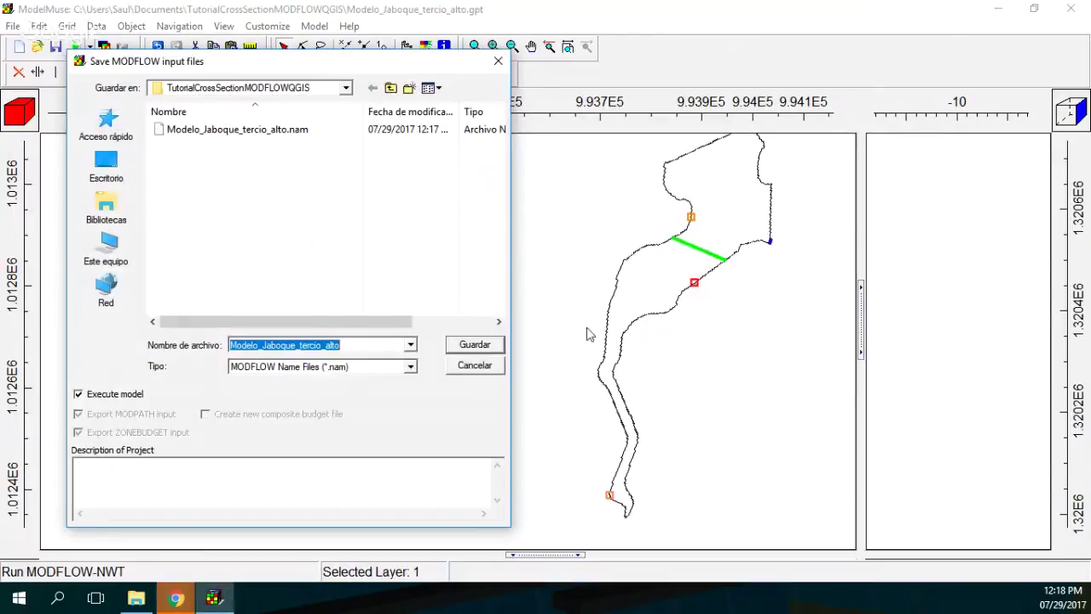
left_click(467, 345)
left_click(594, 304)
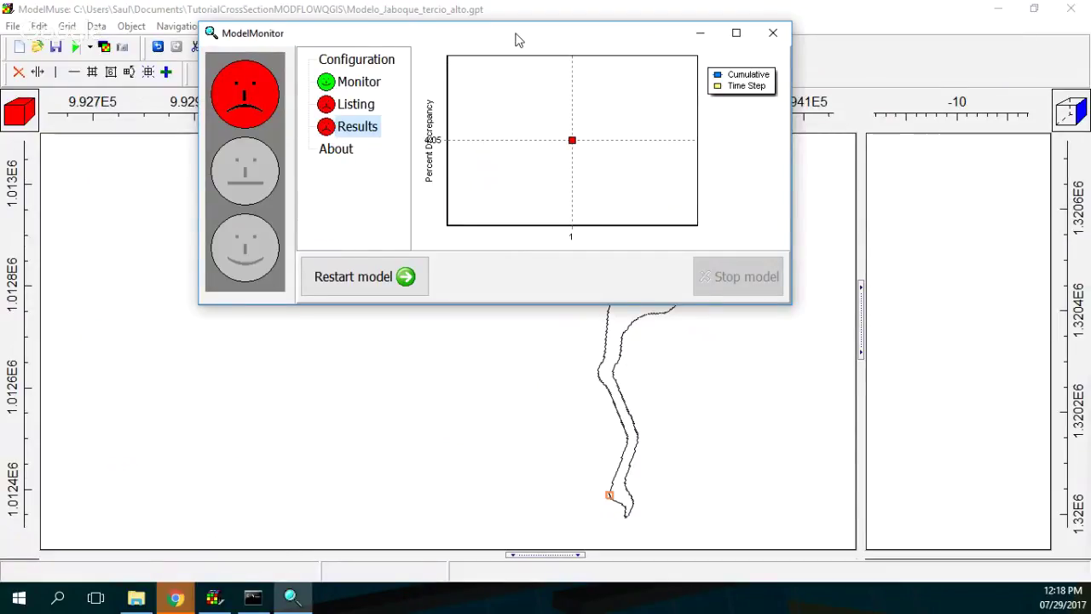
Step: Close ModelMonitor, check the volumetric budget and percent discrepancy at the end of the MODFLOW-NWT listing file, and close it
left_click(765, 38)
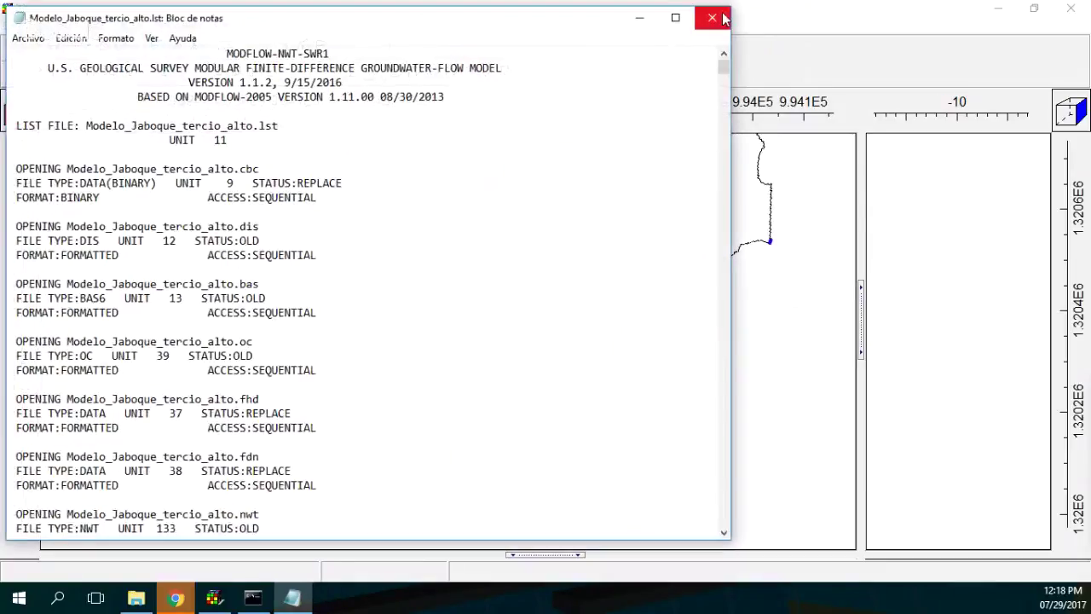
left_click_drag(724, 66, 723, 520)
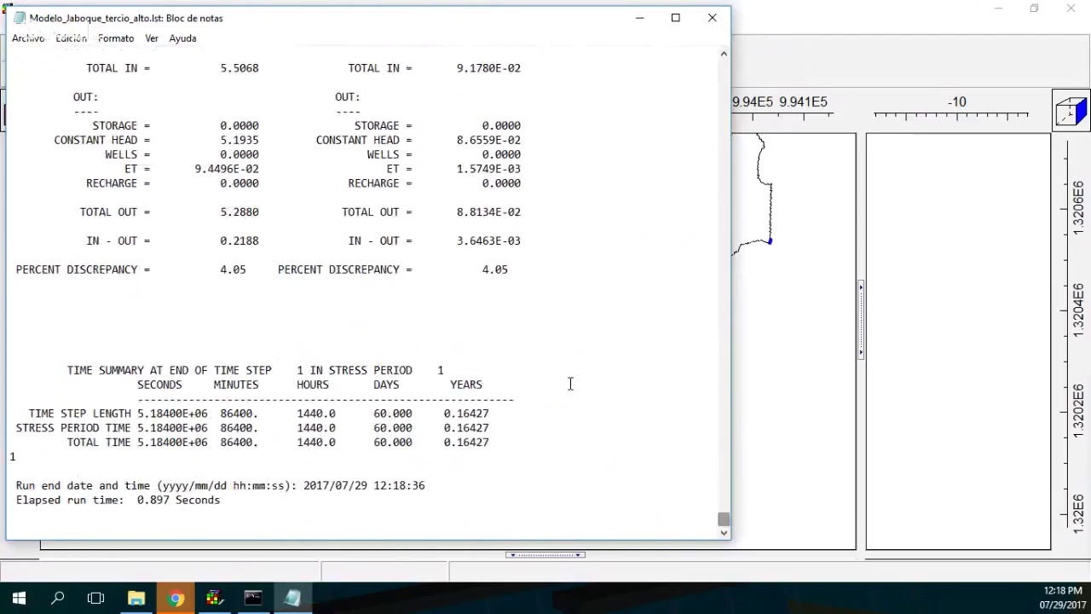
scroll(569, 378, "up", 4)
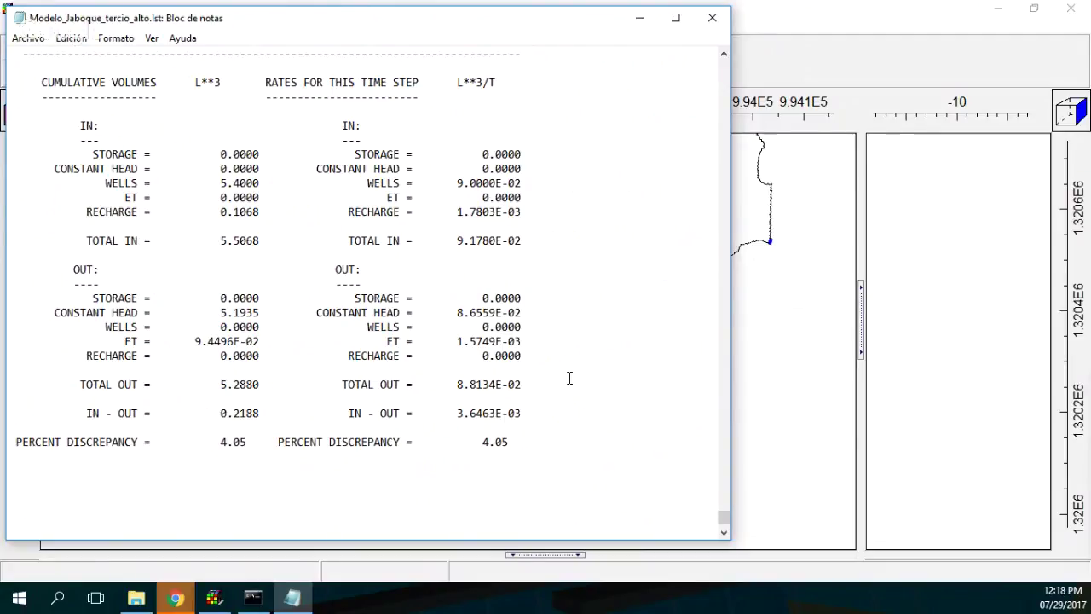
left_click(712, 17)
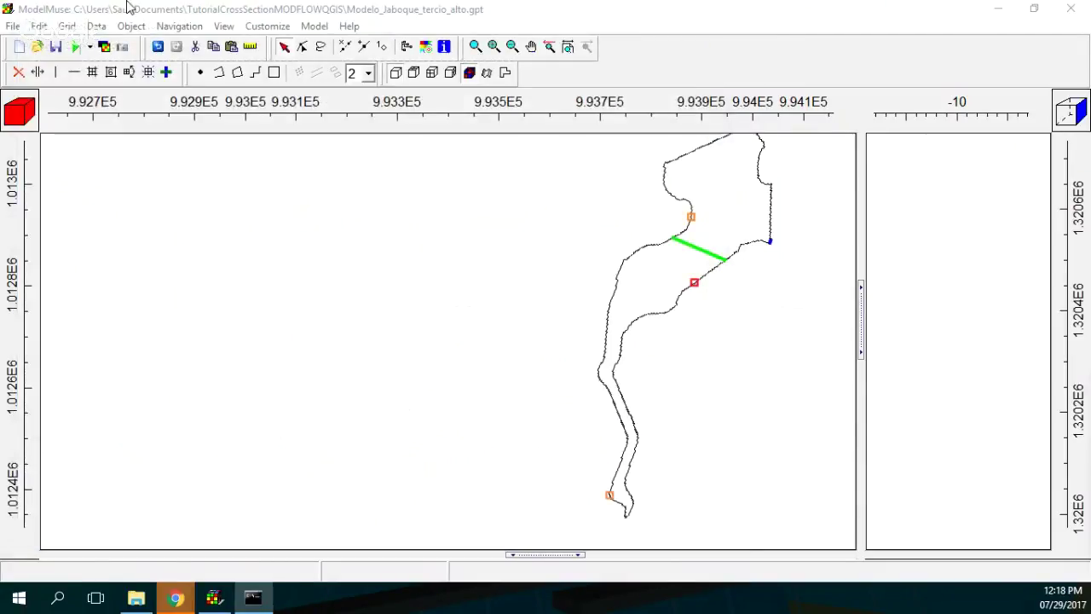
Step: Import the head results from Modelo_Jaboque_tercio_alto.fhd and display them as a contour grid
left_click(106, 49)
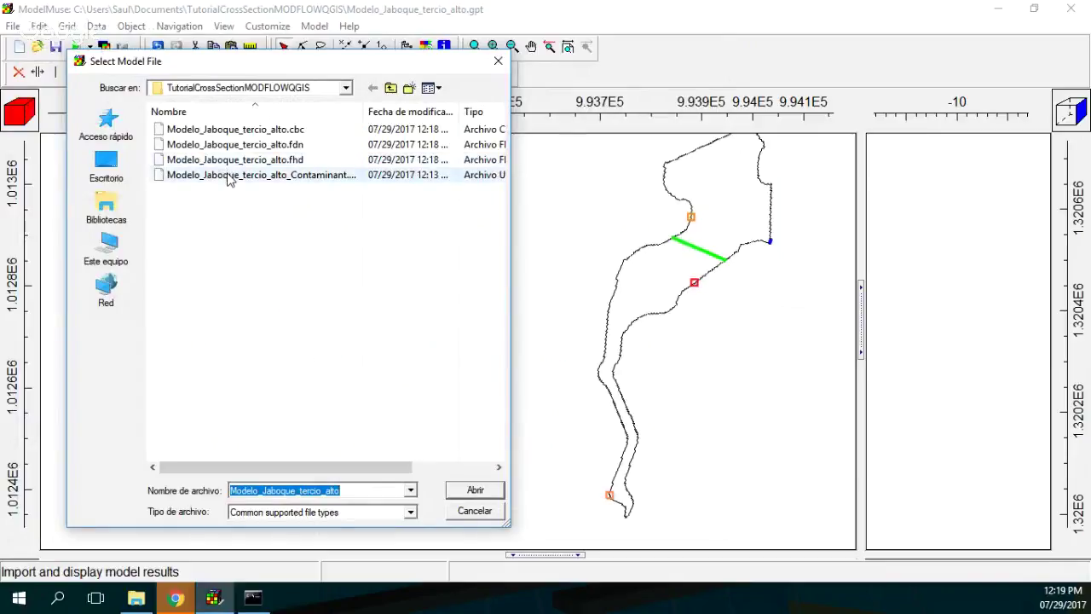
left_click(285, 160)
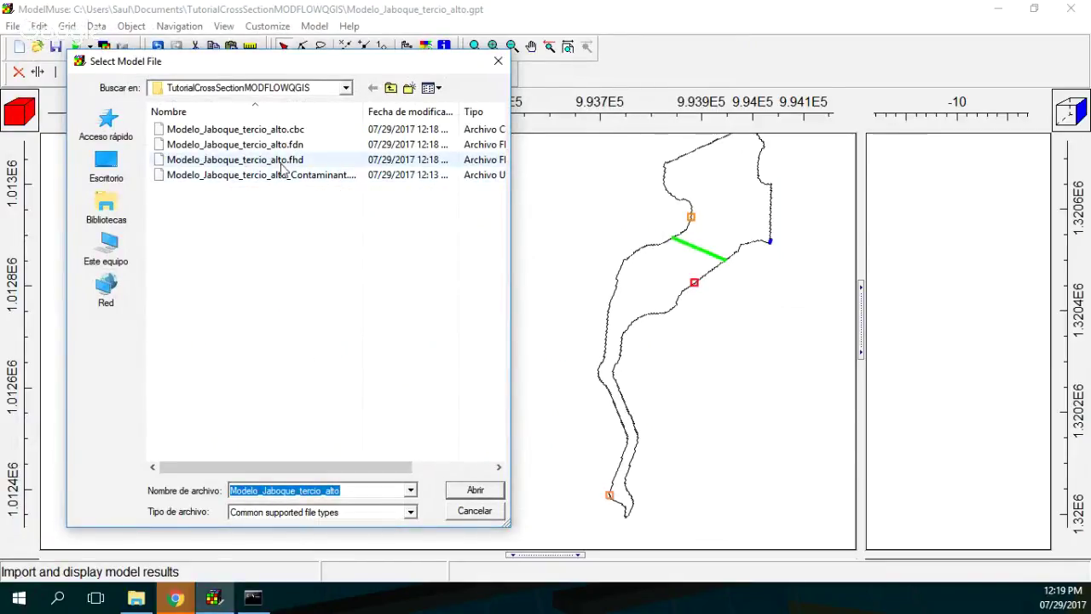
left_click(478, 496)
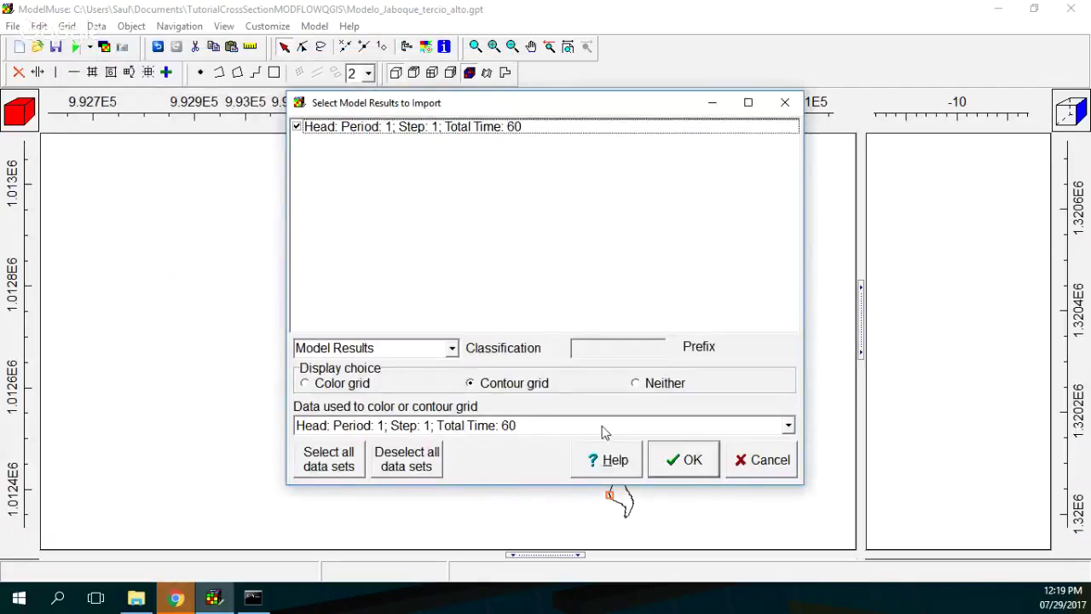
left_click(673, 461)
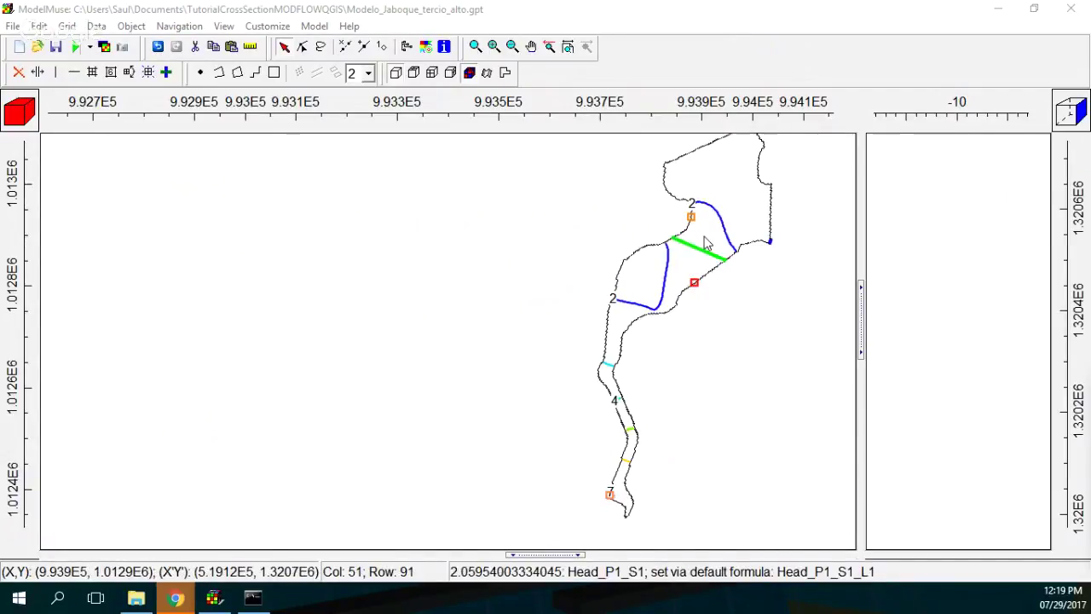
Step: Export the MT3DMS input files and execute the transport model, replacing the existing Modelo_Jaboque_tercio_alto.mt_nam
left_click(89, 46)
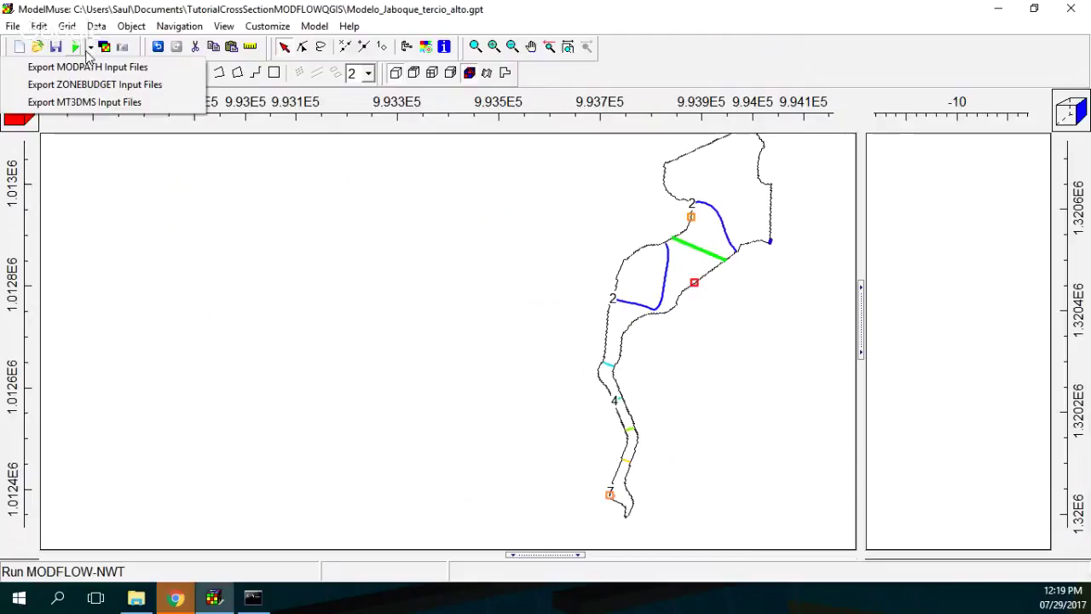
left_click(85, 102)
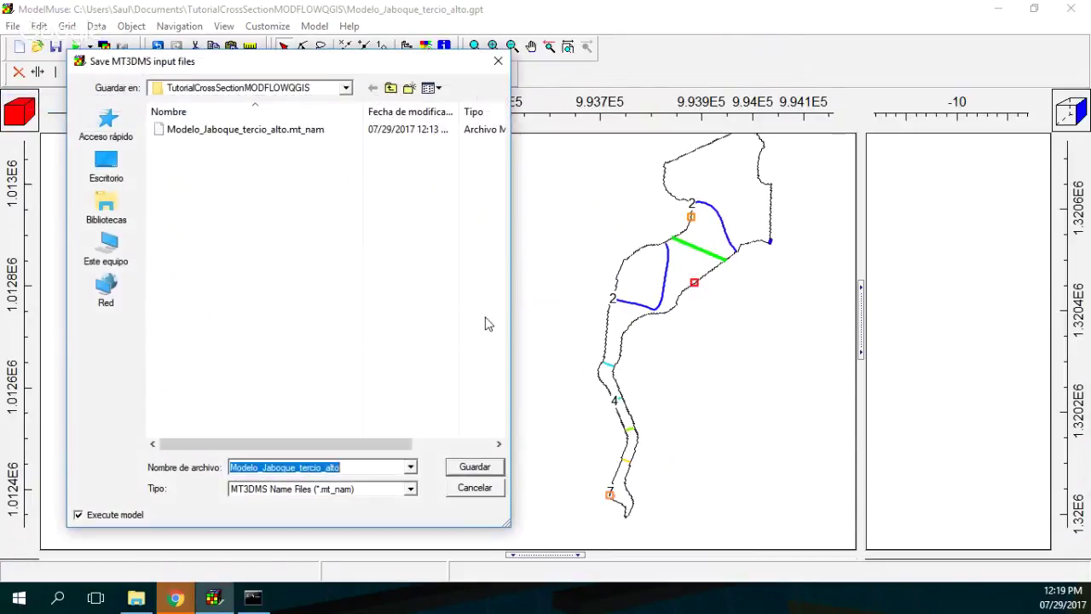
left_click(474, 466)
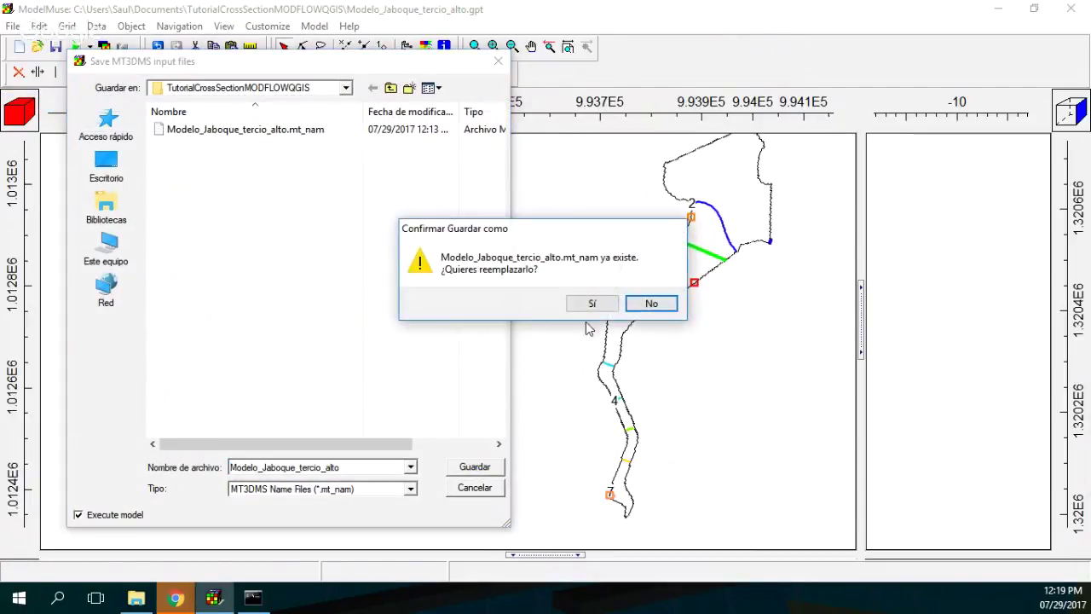
left_click(590, 305)
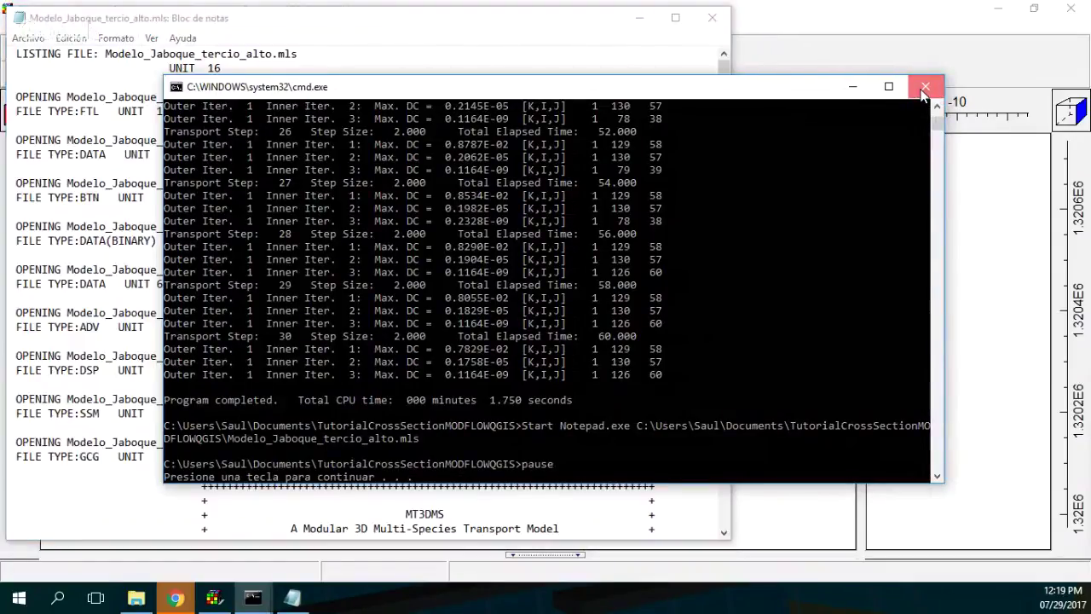
Step: Close the MT3DMS command window, look through the concentrations in the Modelo_Jaboque_tercio_alto.mls listing, and close it
left_click(925, 87)
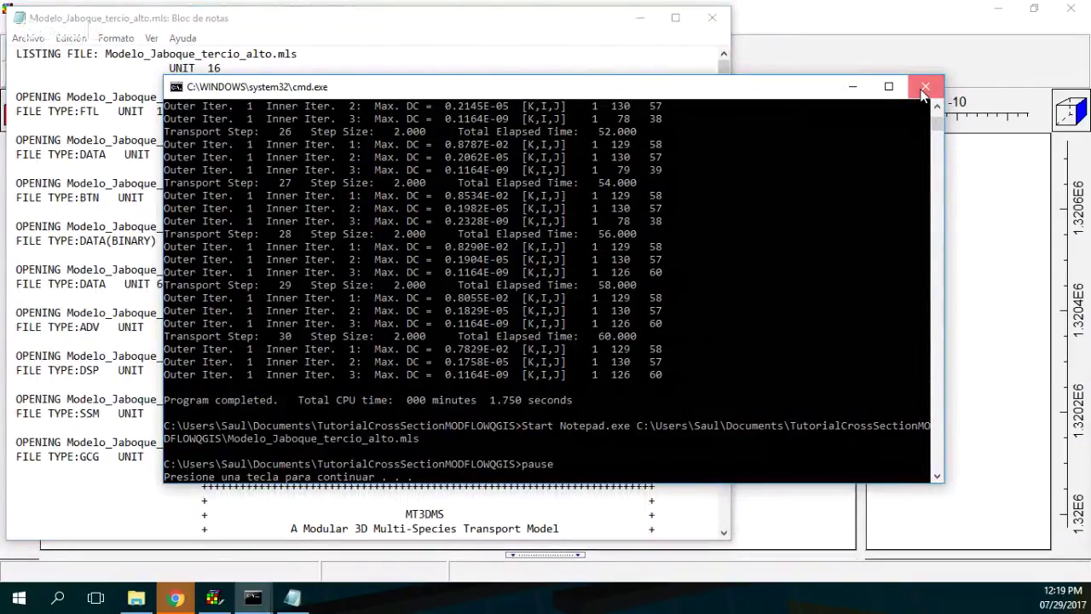
left_click(924, 88)
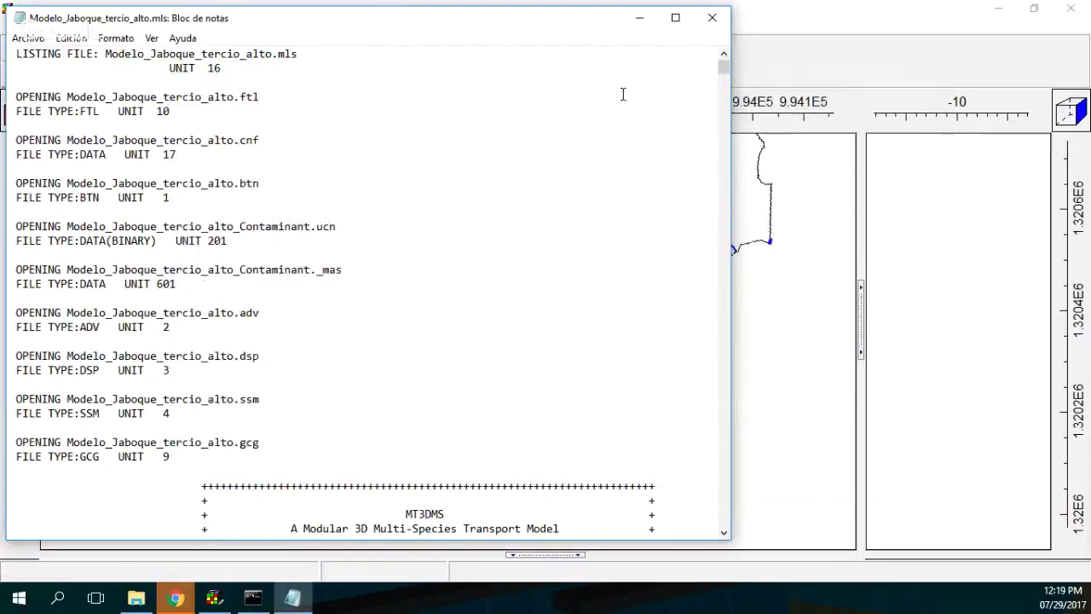
left_click_drag(723, 68, 724, 483)
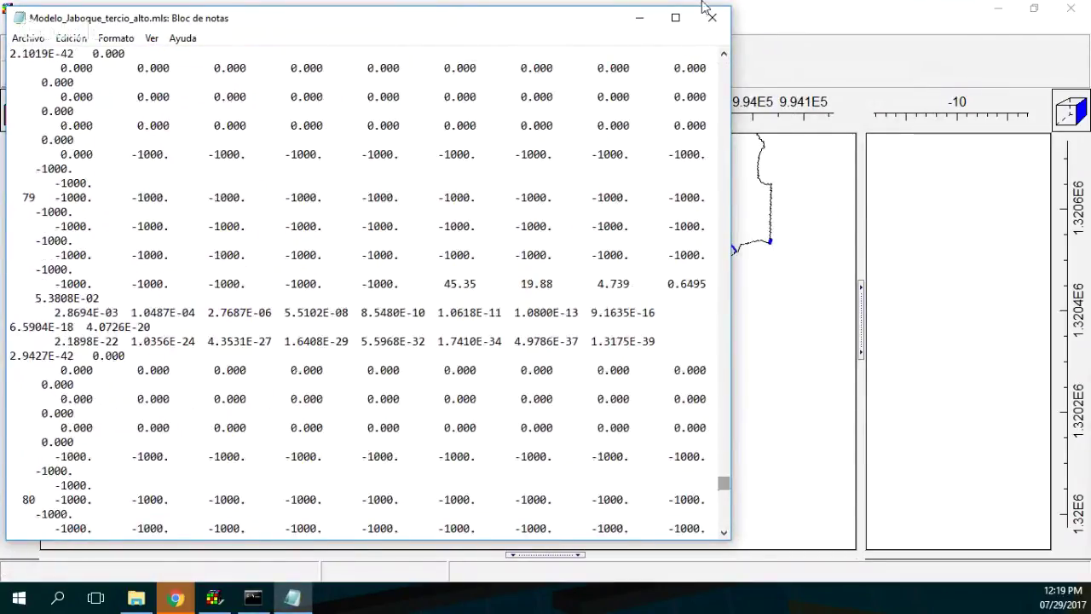
left_click(712, 17)
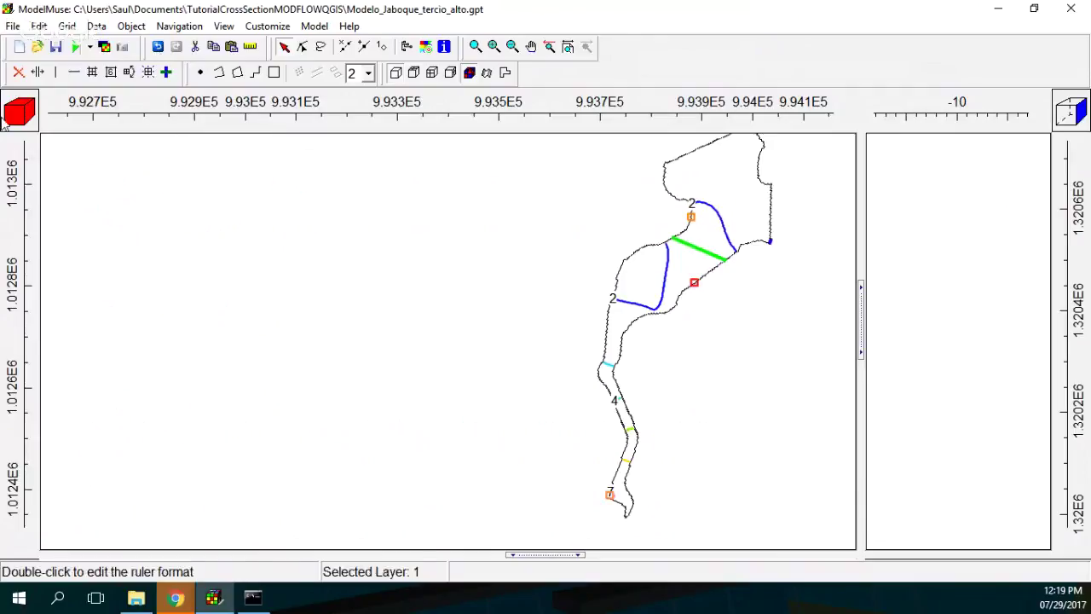
Step: Import the Contaminant concentration results for transport step 30, total time 60, and display them as a color grid
left_click(104, 47)
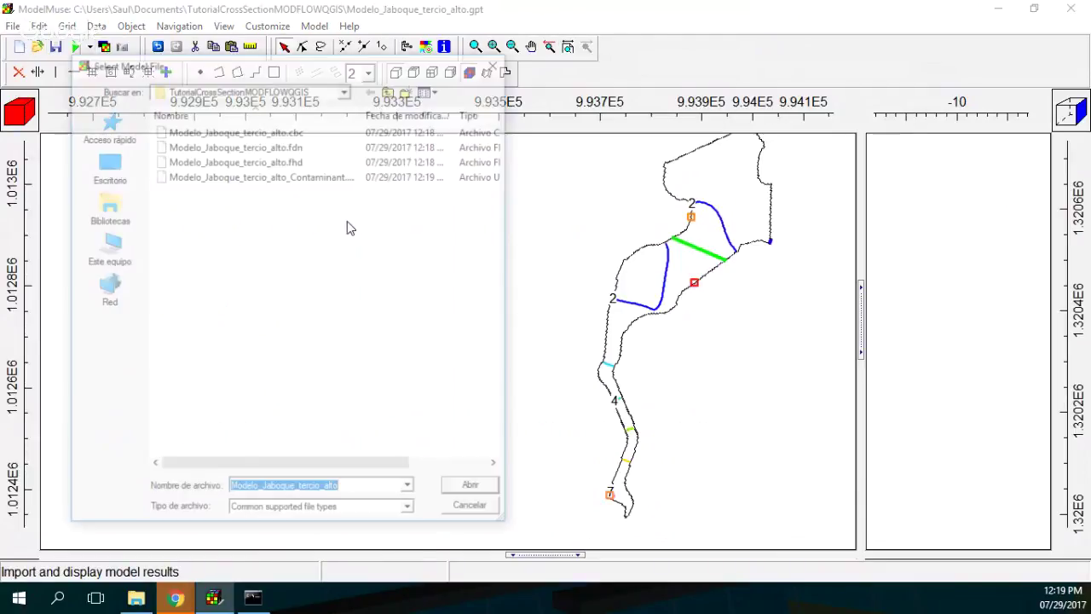
left_click(266, 176)
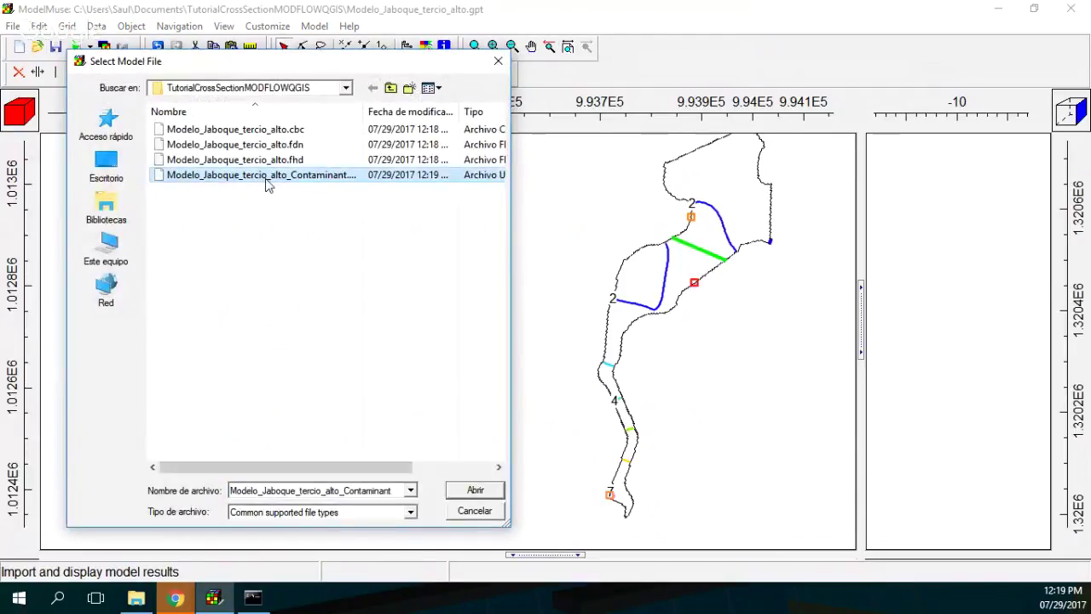
double_click(267, 176)
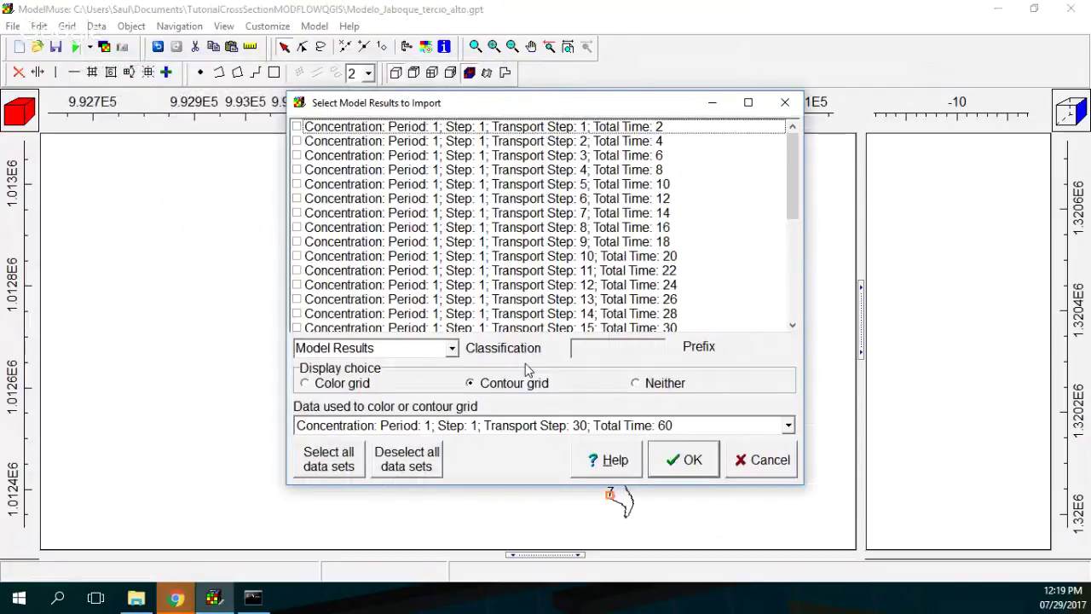
left_click(362, 386)
left_click(689, 459)
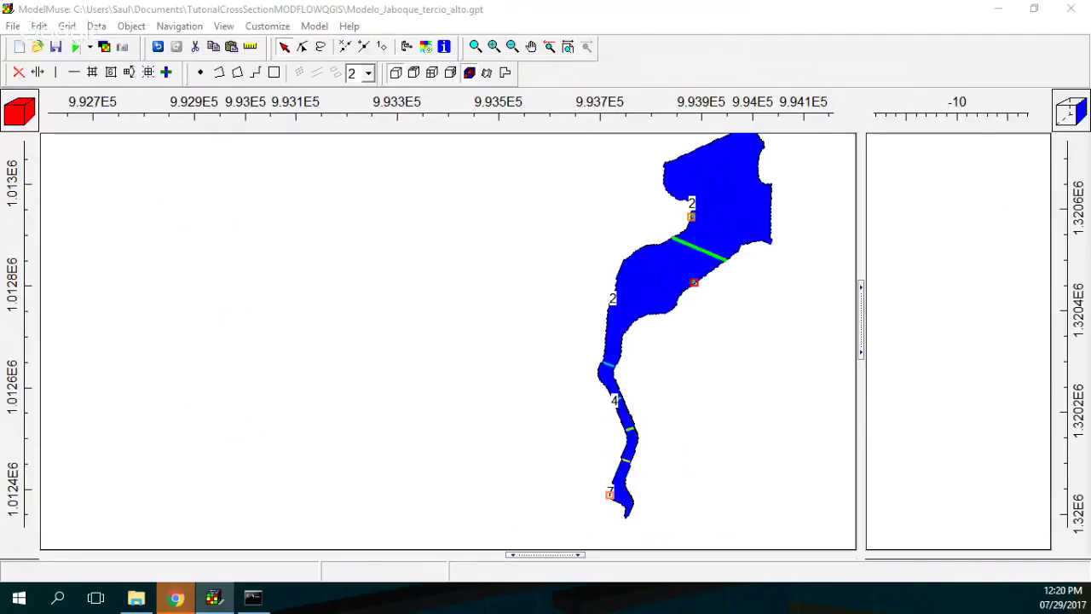
Step: Set the color grid's lower limit filter to 0, apply it, and close Data Visualization
left_click_drag(921, 363, 305, 164)
left_click(313, 185)
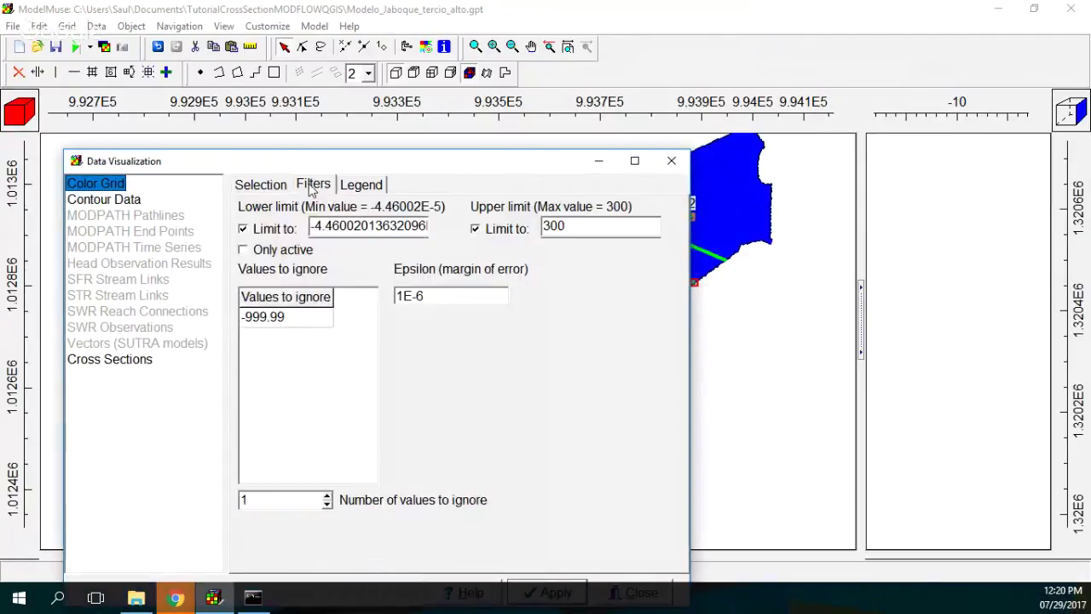
double_click(313, 226)
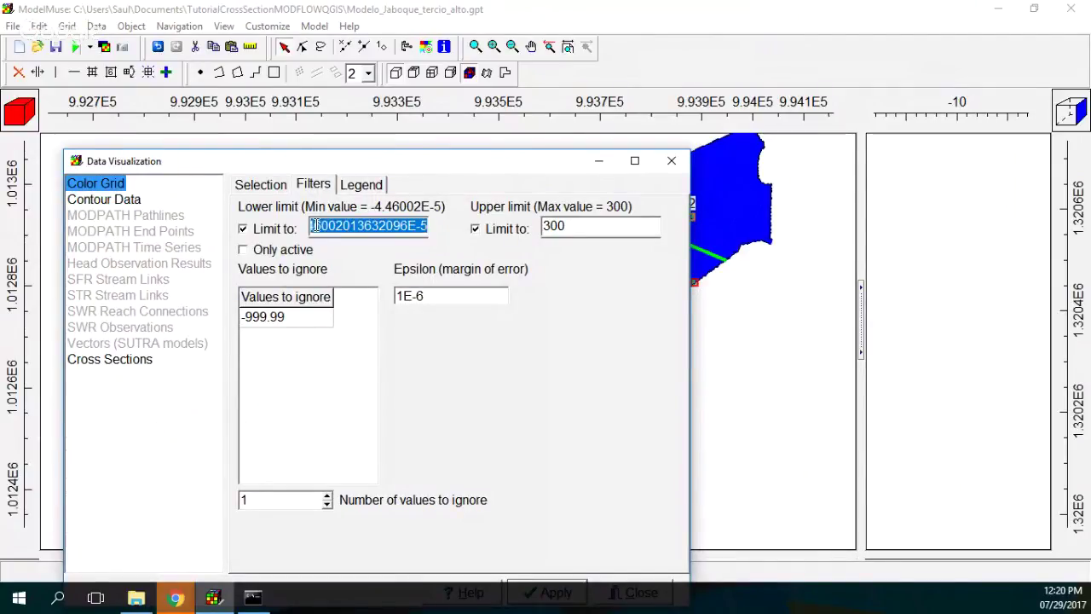
type("0")
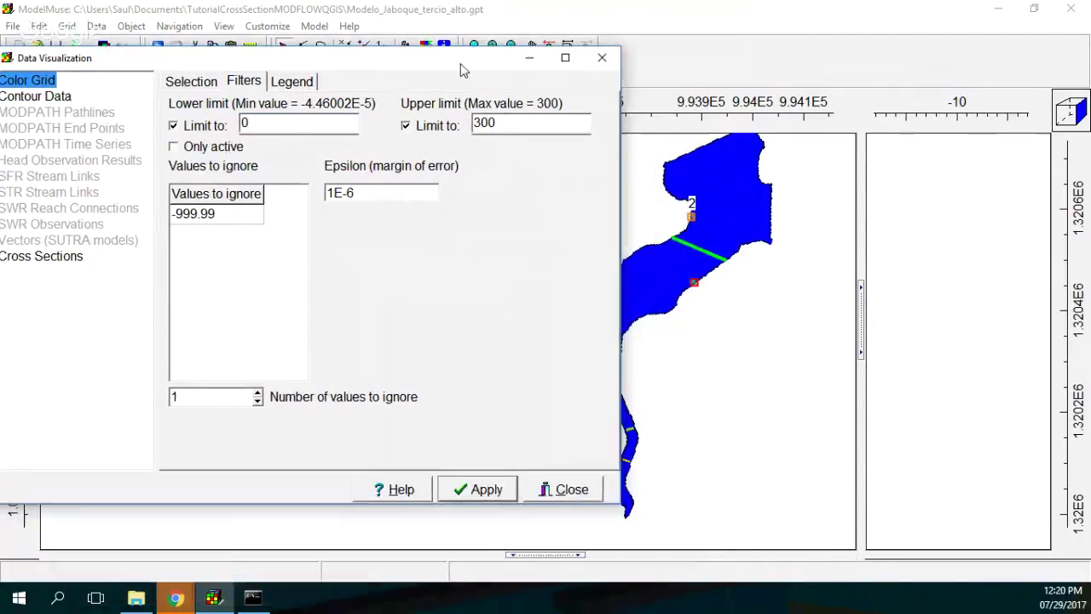
left_click_drag(530, 167, 461, 61)
left_click(484, 492)
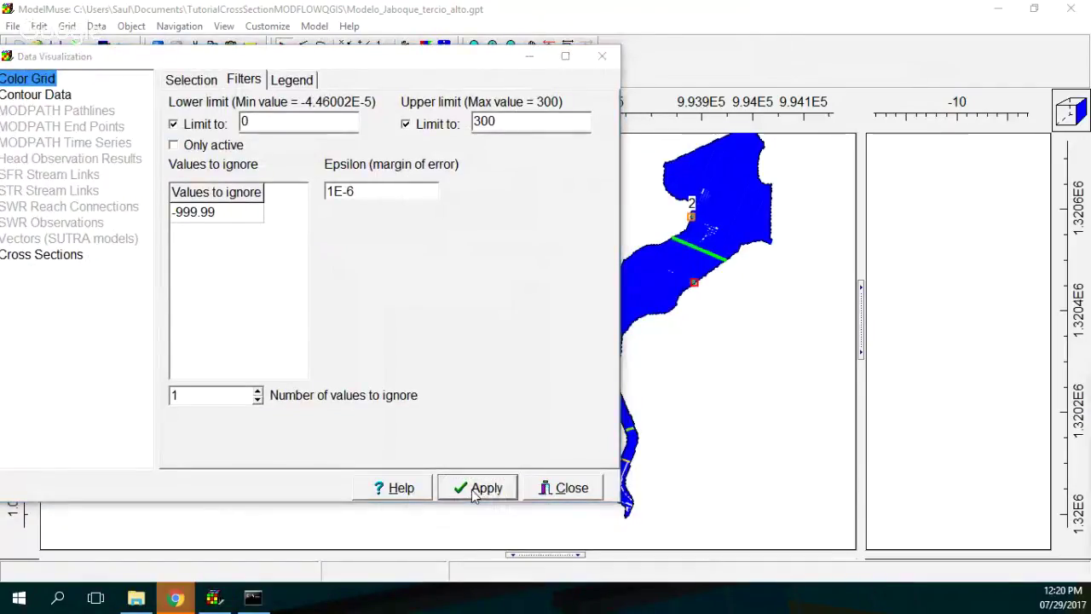
left_click(568, 491)
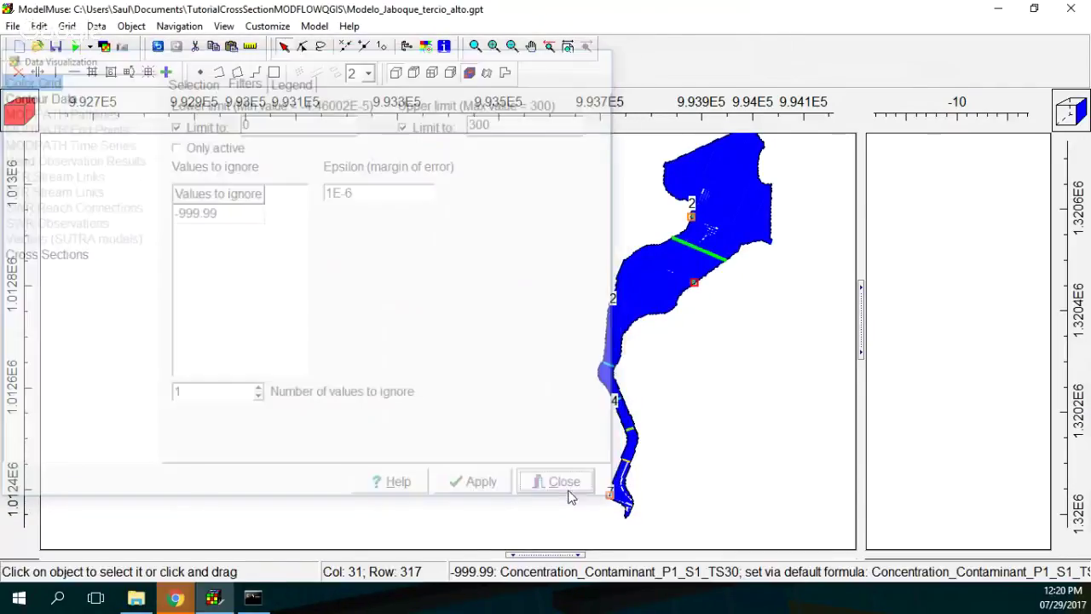
Step: Examine the contaminant concentrations up close in the wide area just above the green line
left_click(482, 49)
left_click_drag(653, 175, 750, 251)
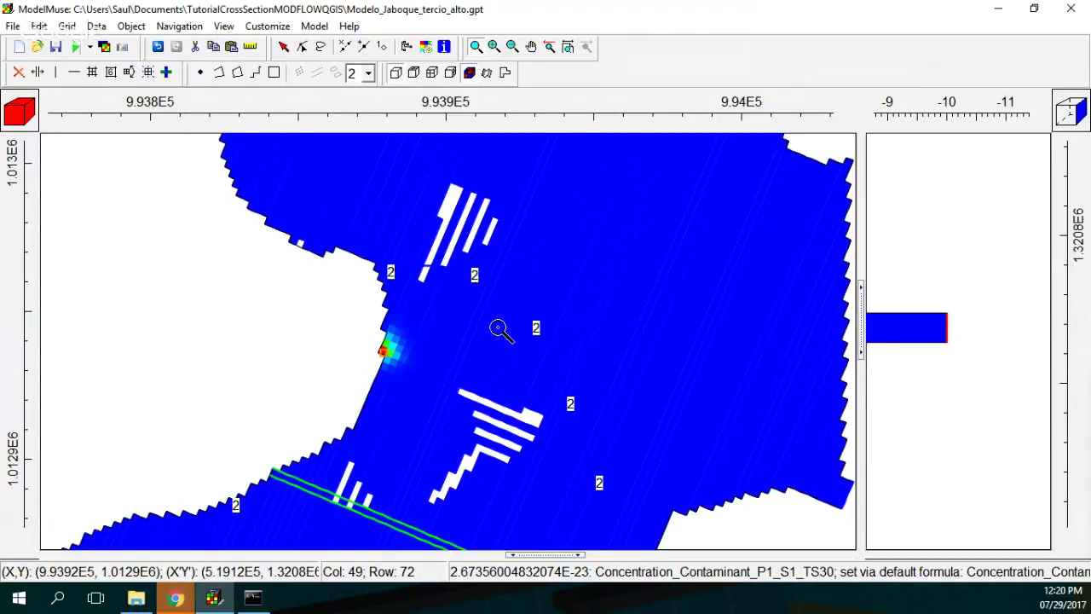
Step: Set the MODFLOW stress period's ending time and max first time step length to 360 days, with a matching MT3DMS ending time of 360
left_click(310, 26)
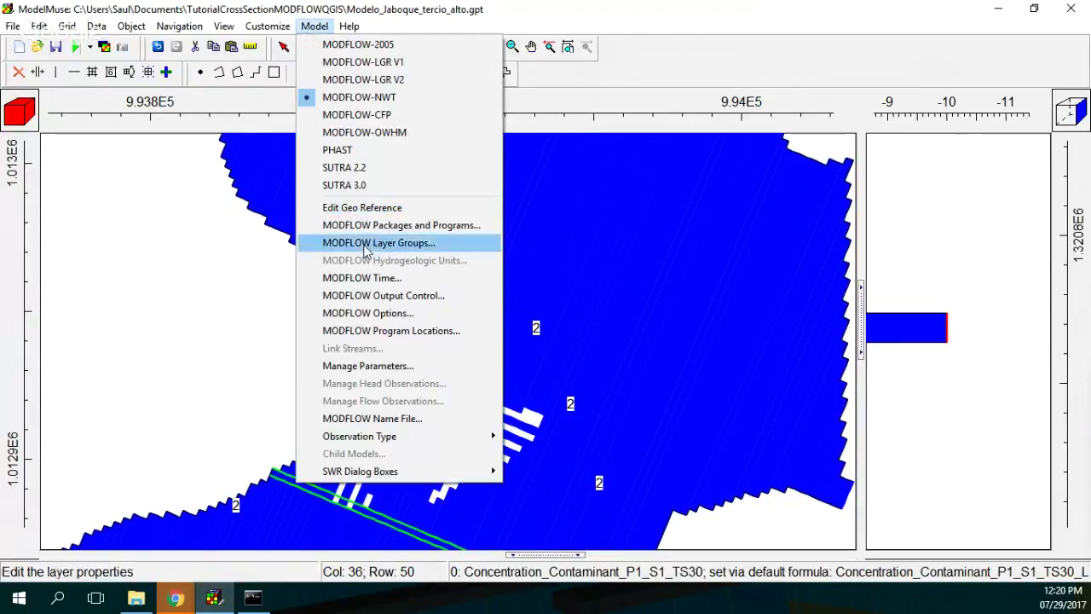
left_click(362, 279)
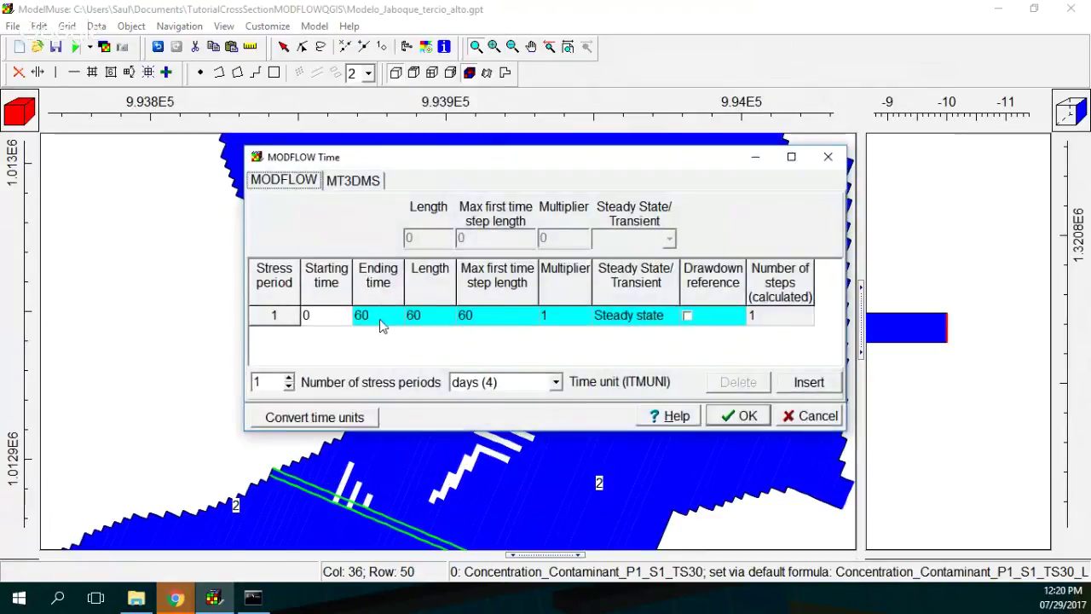
left_click(361, 316)
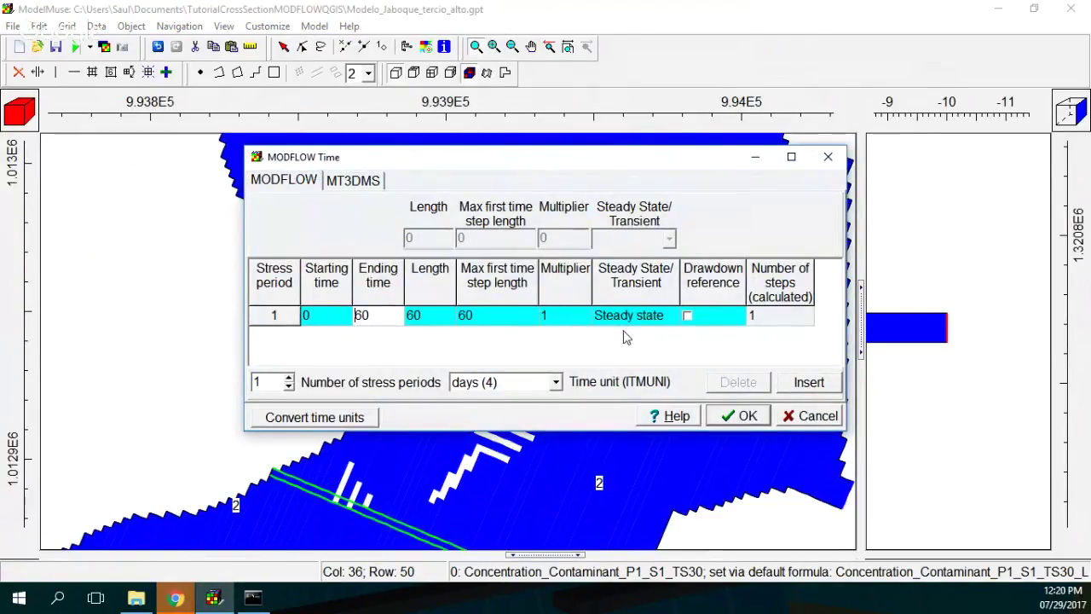
type("3")
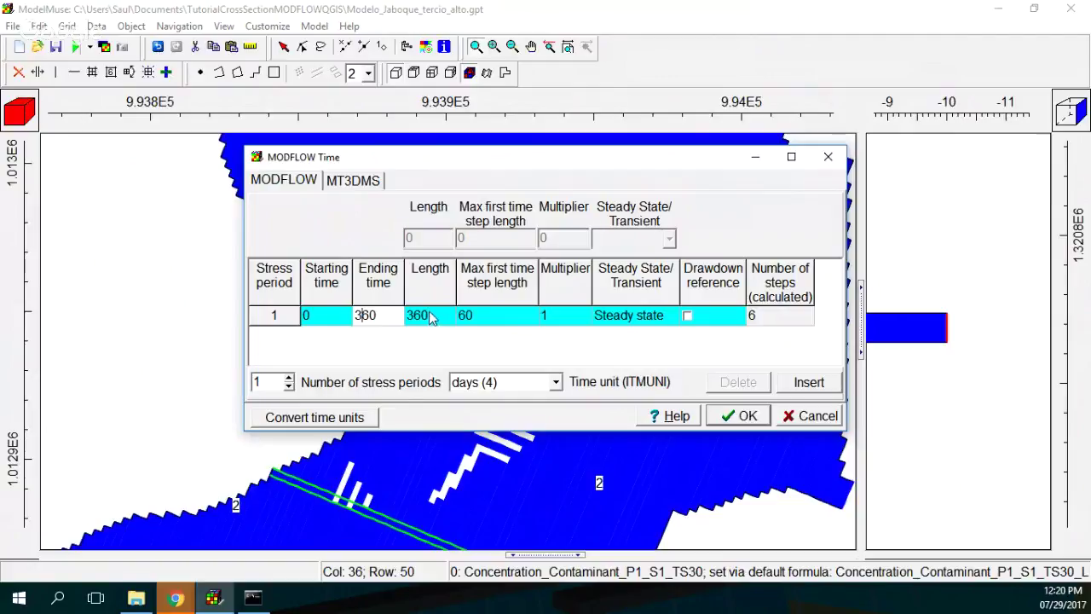
left_click(480, 319)
key("Home")
type("3")
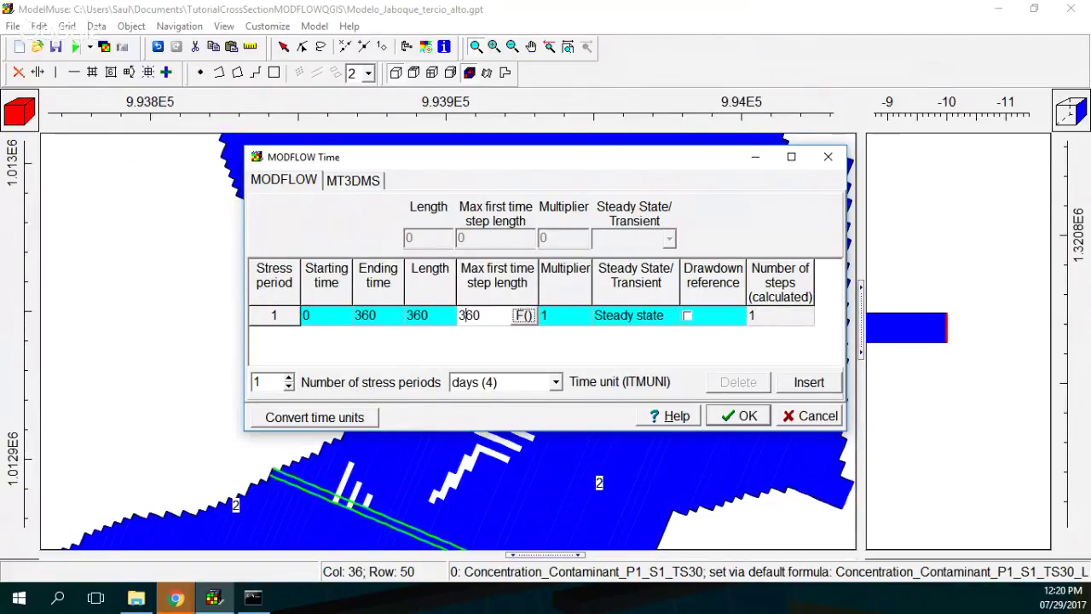
left_click(358, 181)
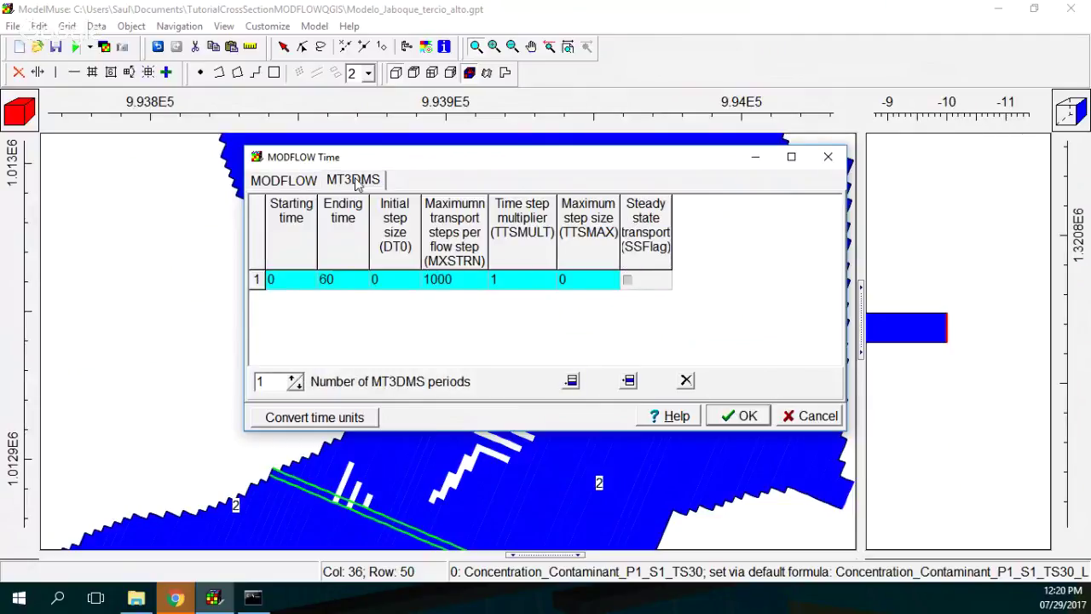
left_click(326, 280)
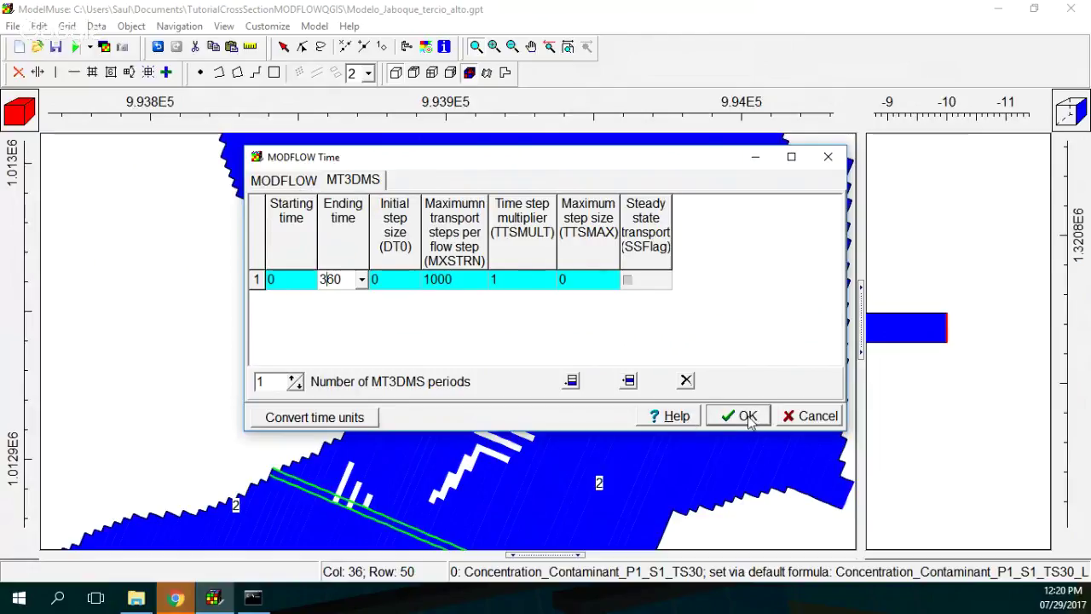
Step: Set the MODFLOW stress period's ending time and max first time step length to 3600 days
left_click(288, 181)
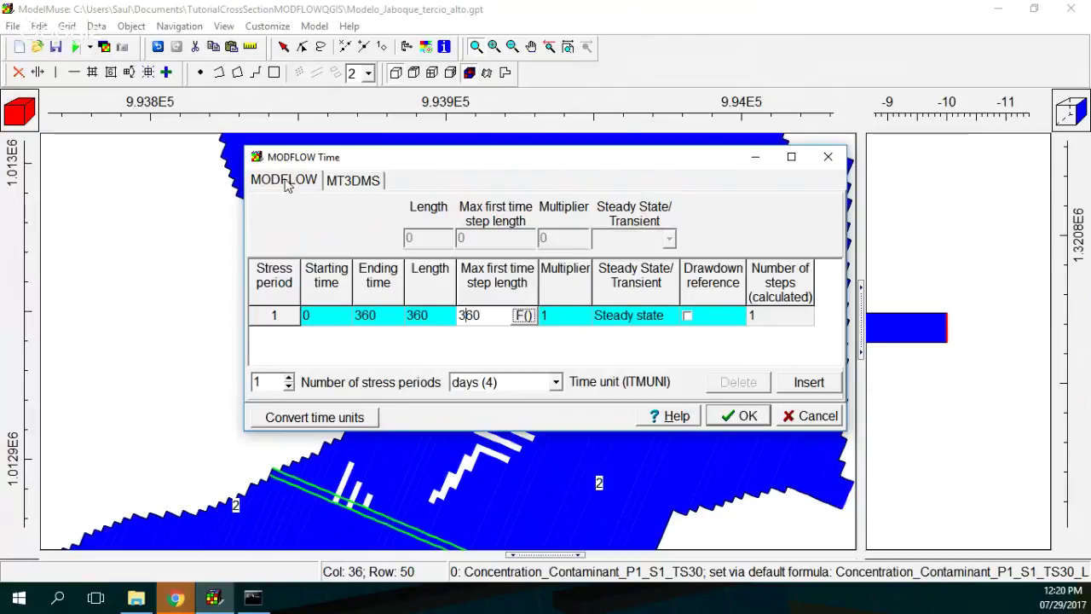
left_click(385, 320)
left_click(385, 320)
type("0")
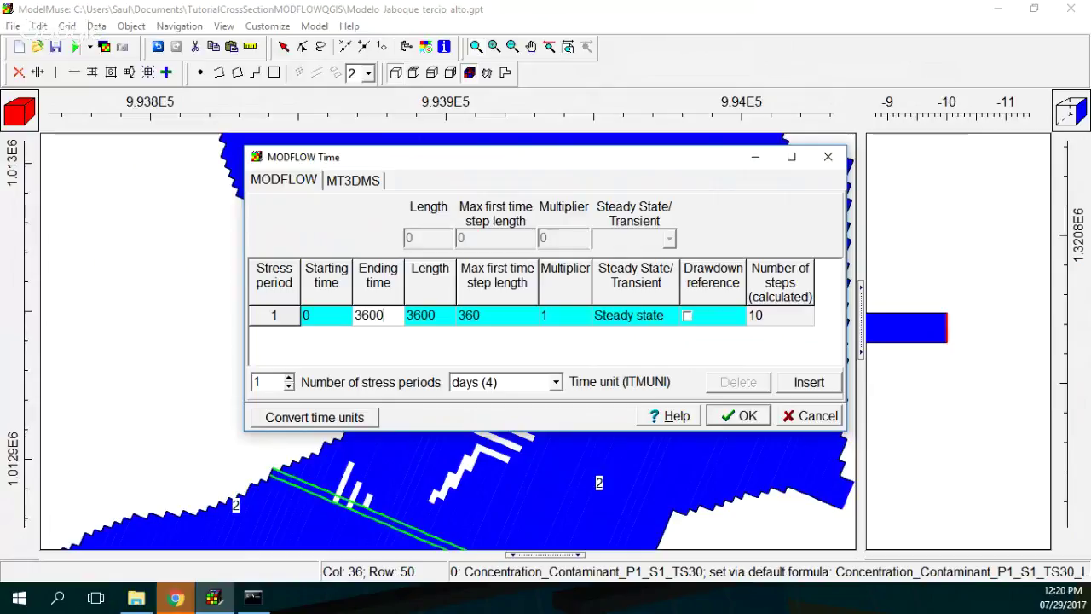
left_click(482, 316)
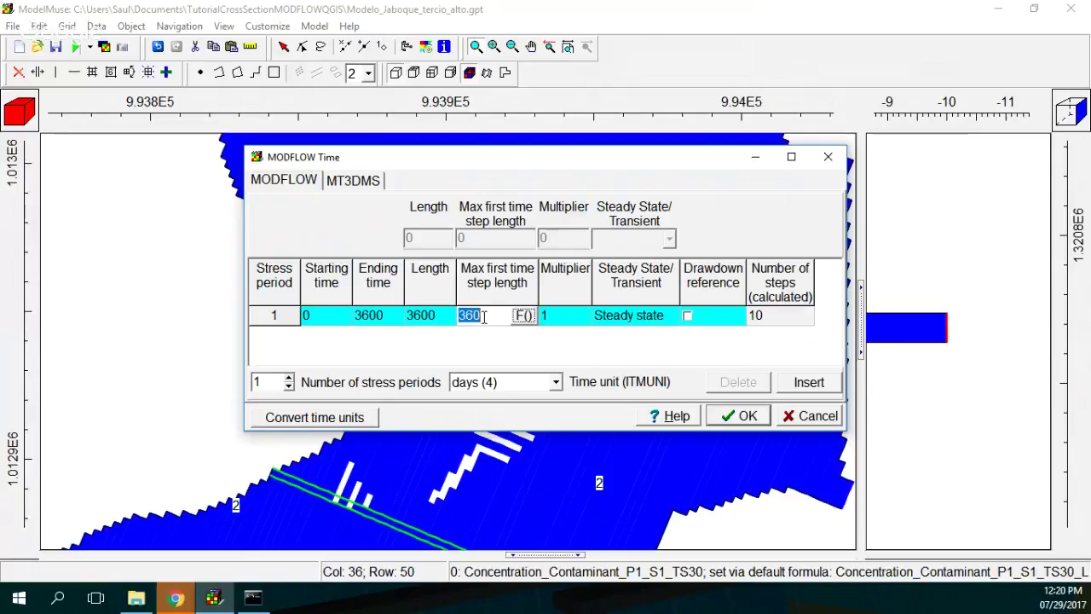
left_click(484, 315)
type("0")
Step: Set the MT3DMS period's ending time to 3600 and accept the MODFLOW Time settings
left_click(349, 181)
left_click(343, 279)
left_click(344, 280)
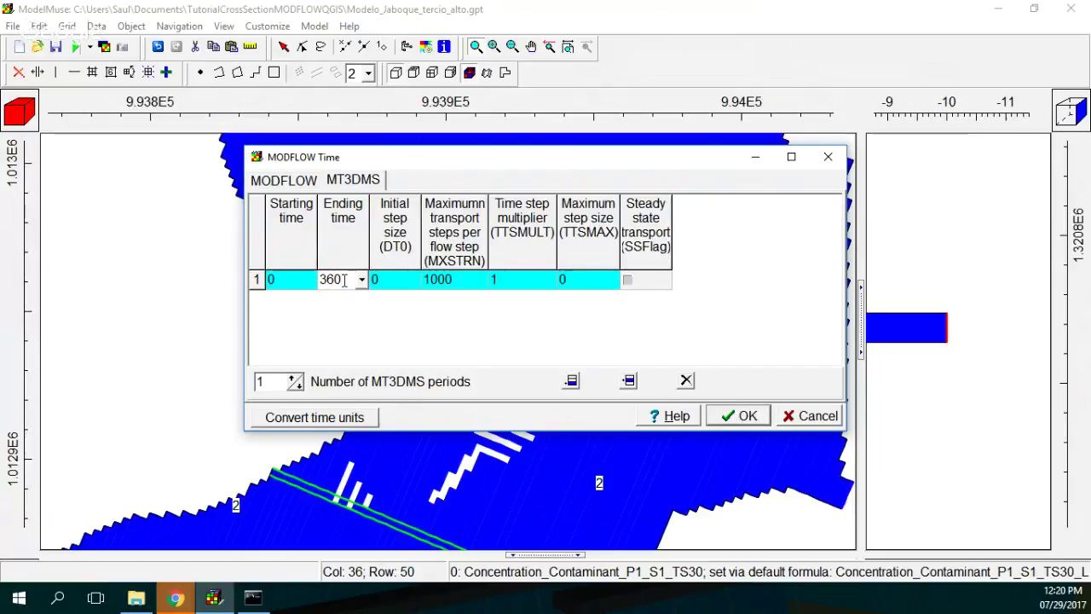
left_click(742, 418)
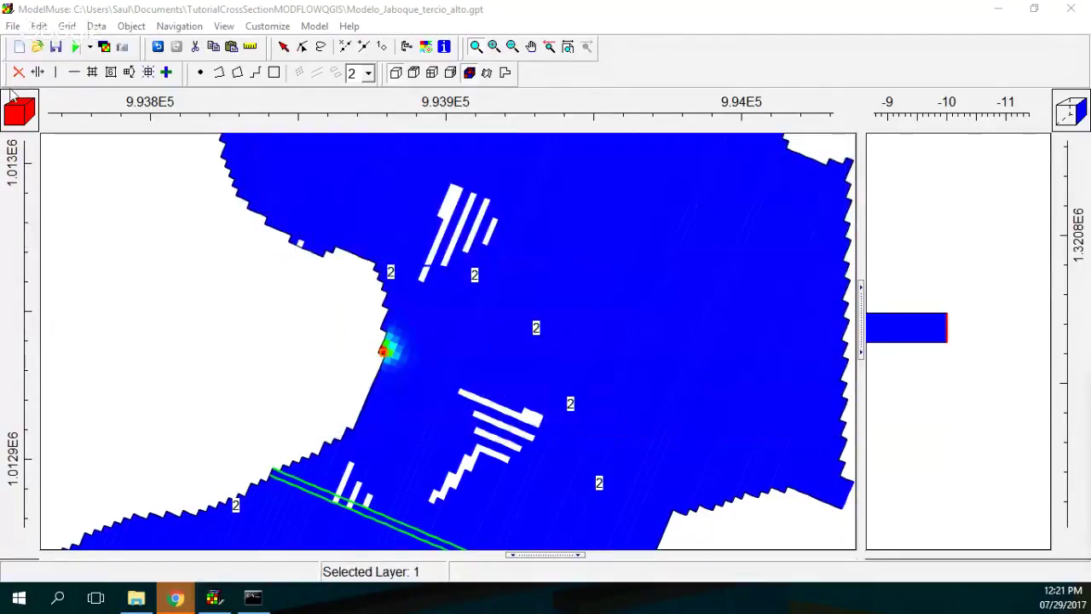
Step: Run MODFLOW-NWT, overwriting Modelo_Jaboque_tercio_alto.nam, and close ModelMonitor and the listing file
left_click(91, 51)
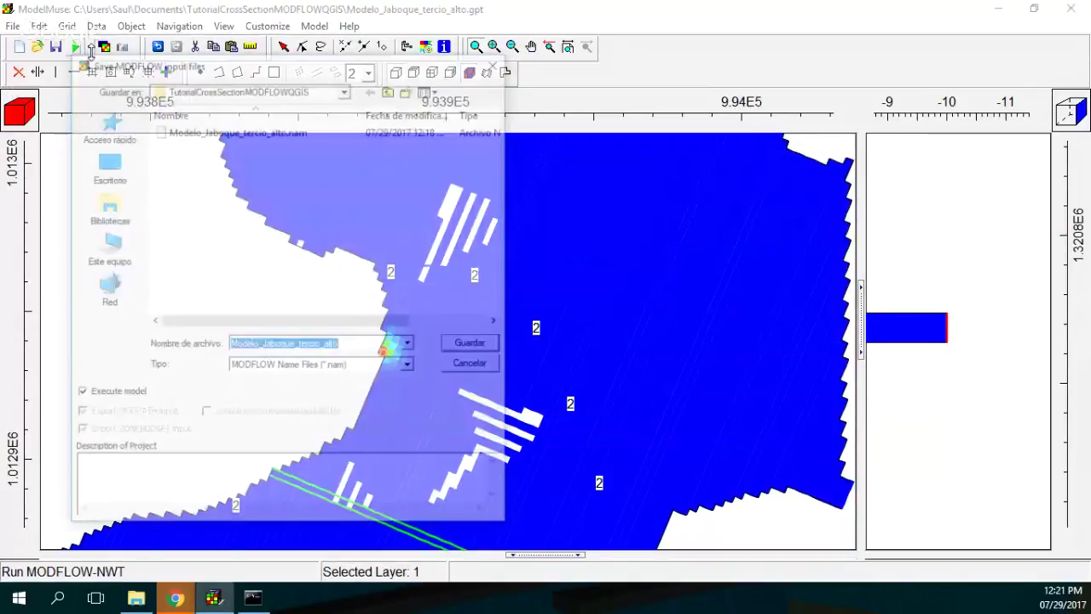
left_click(465, 344)
left_click(591, 302)
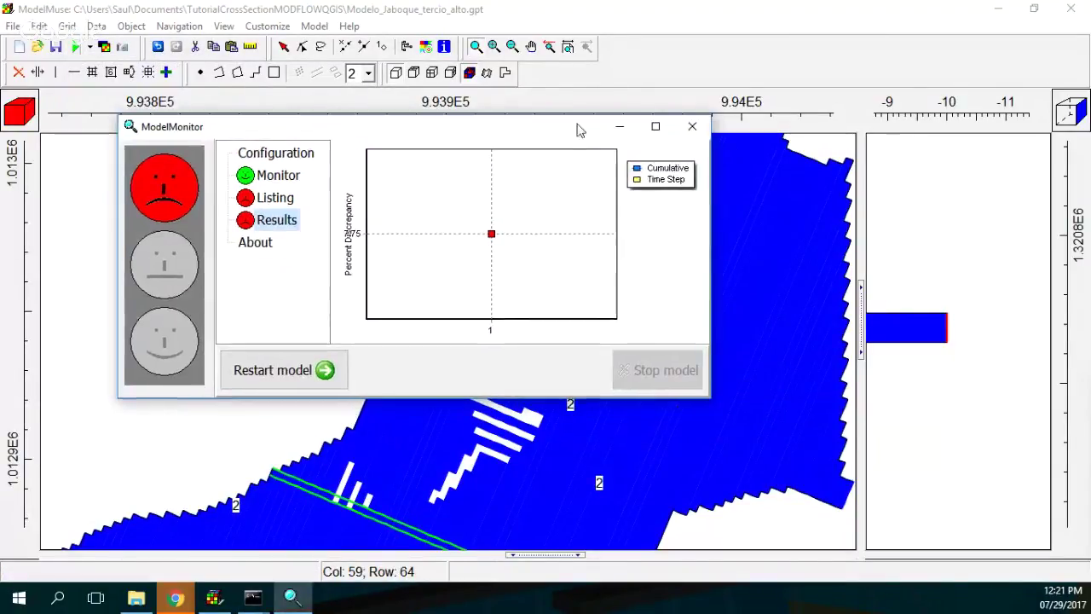
left_click(691, 124)
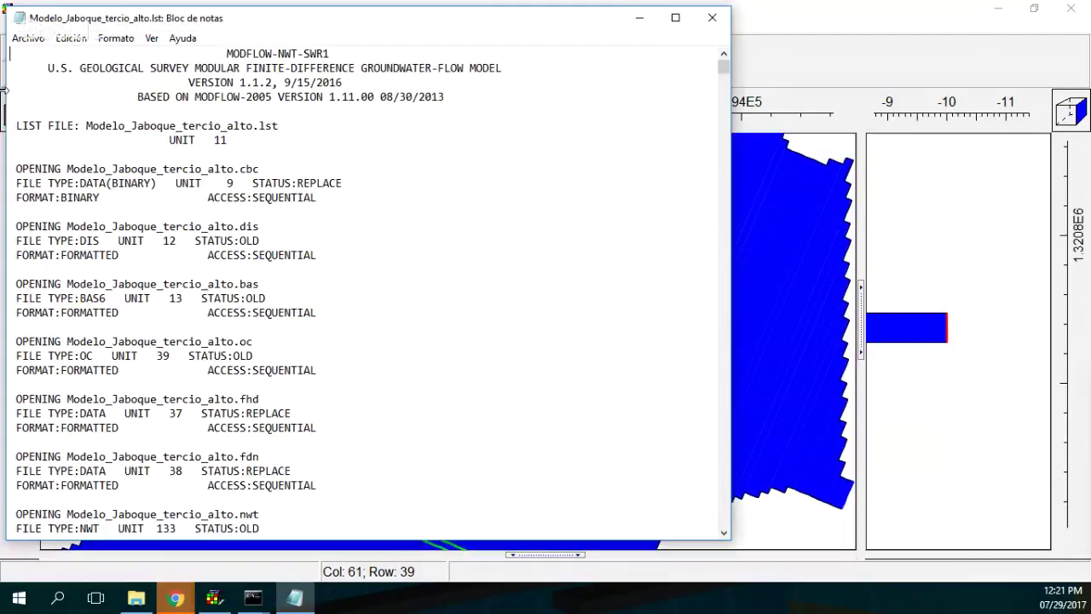
left_click(711, 18)
Step: Export the MT3DMS input files over Modelo_Jaboque_tercio_alto.mt_nam, run the transport model, look through the .mls listing and close it
left_click(96, 50)
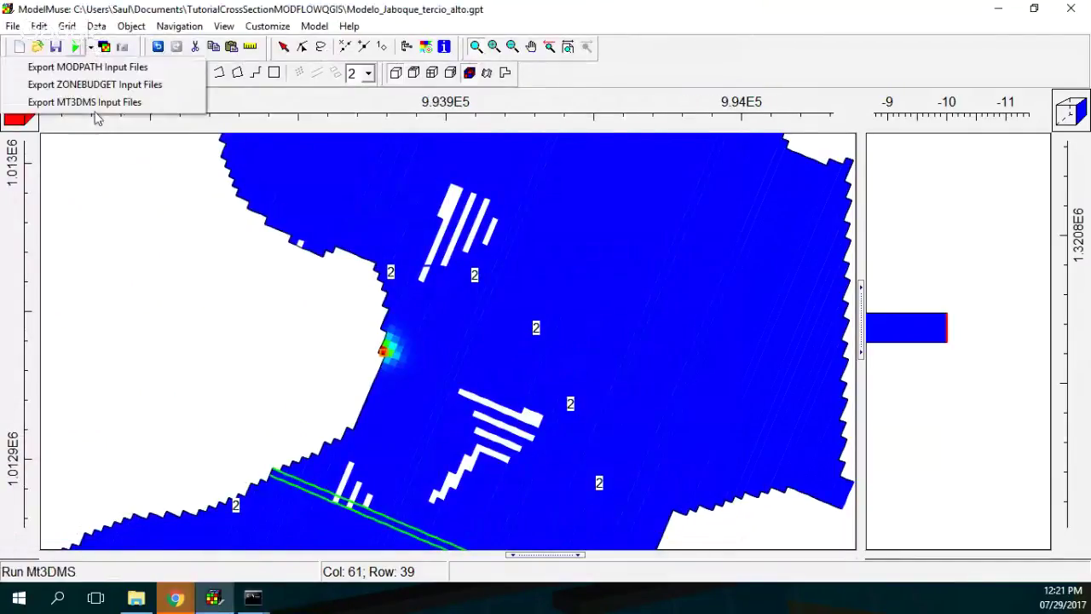
left_click(98, 99)
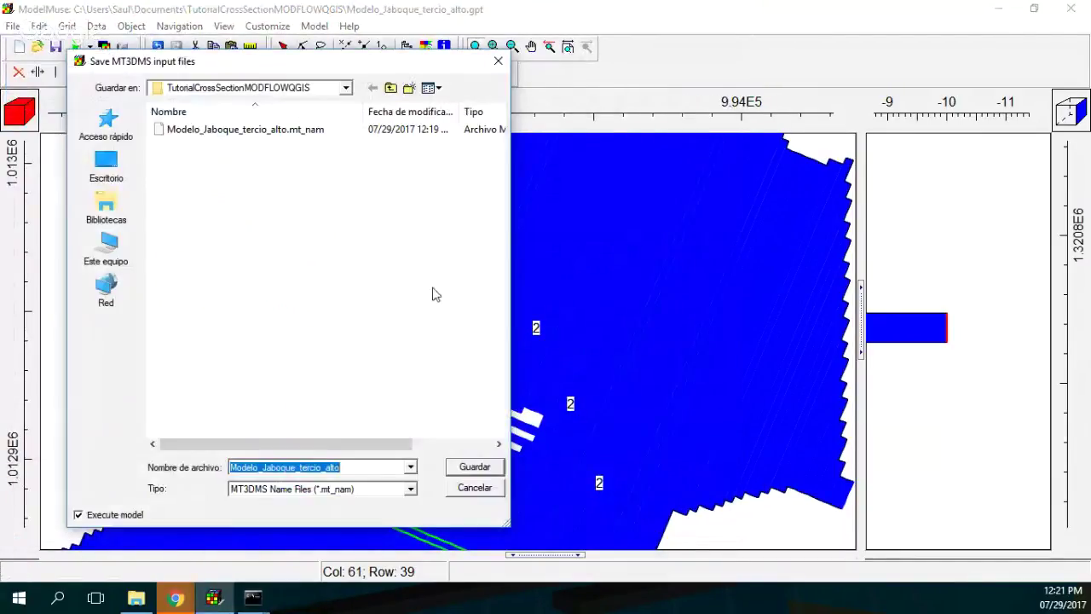
left_click(474, 467)
left_click(595, 303)
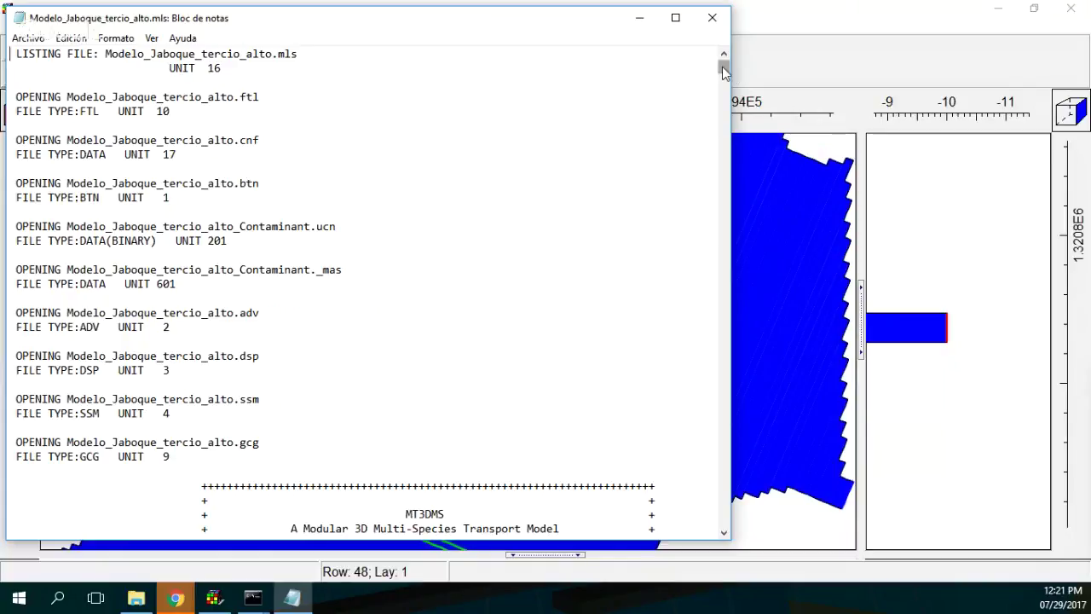
left_click_drag(722, 67, 694, 282)
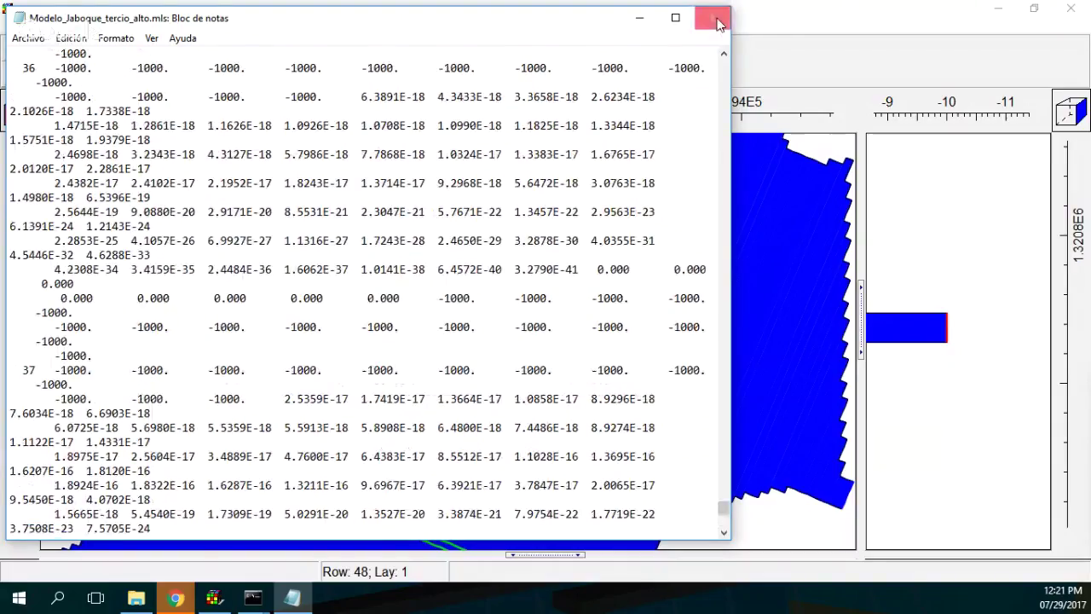
left_click(712, 17)
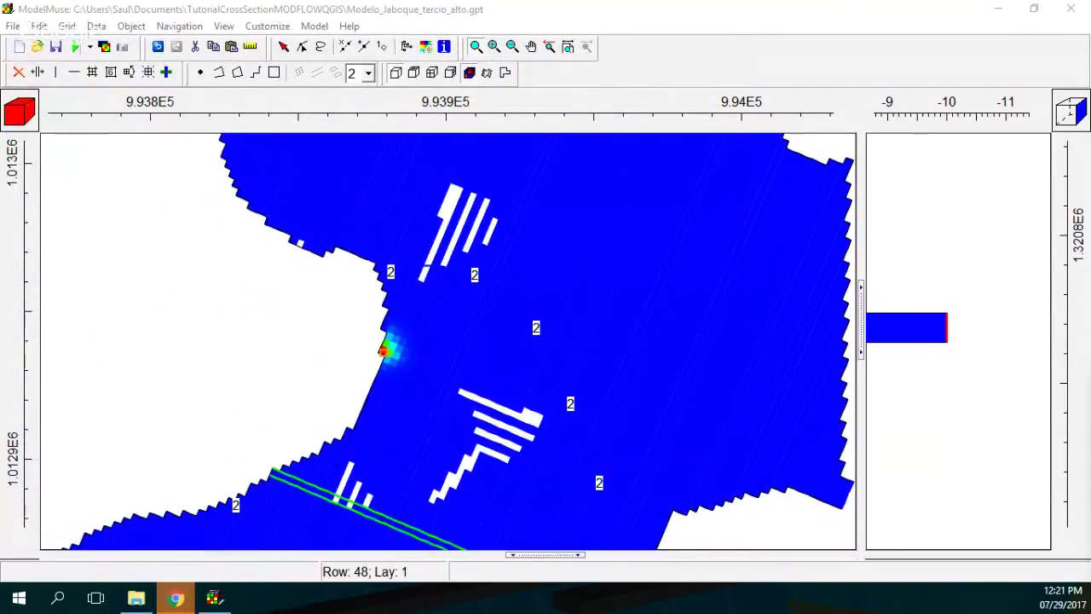
Step: Import the Contaminant concentration results for transport step 33, total time 3600, and display them as a color grid
left_click(105, 47)
double_click(271, 176)
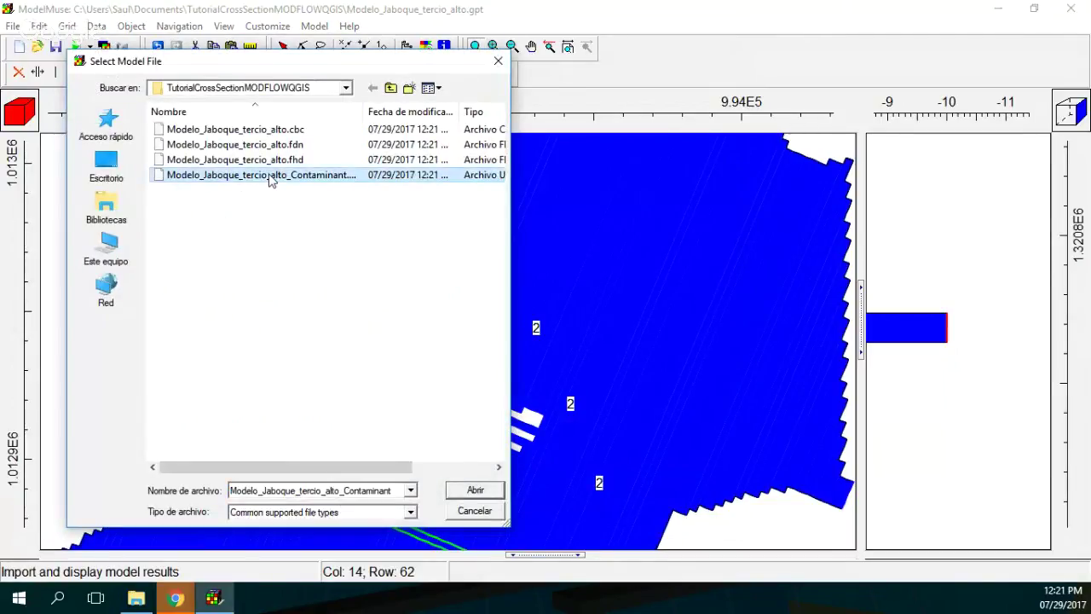
left_click_drag(793, 195, 781, 316)
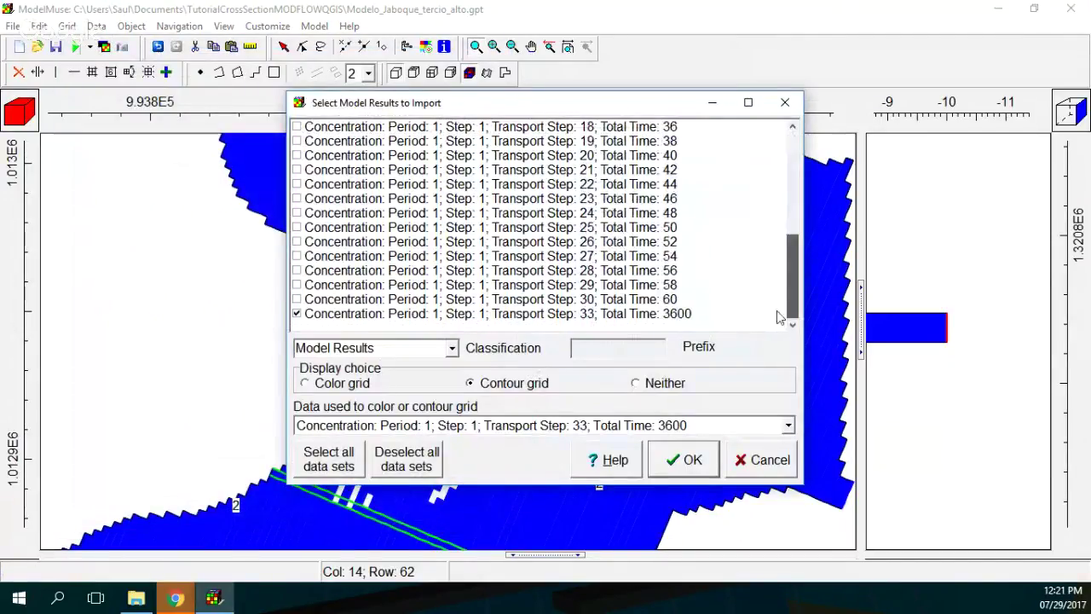
left_click(335, 385)
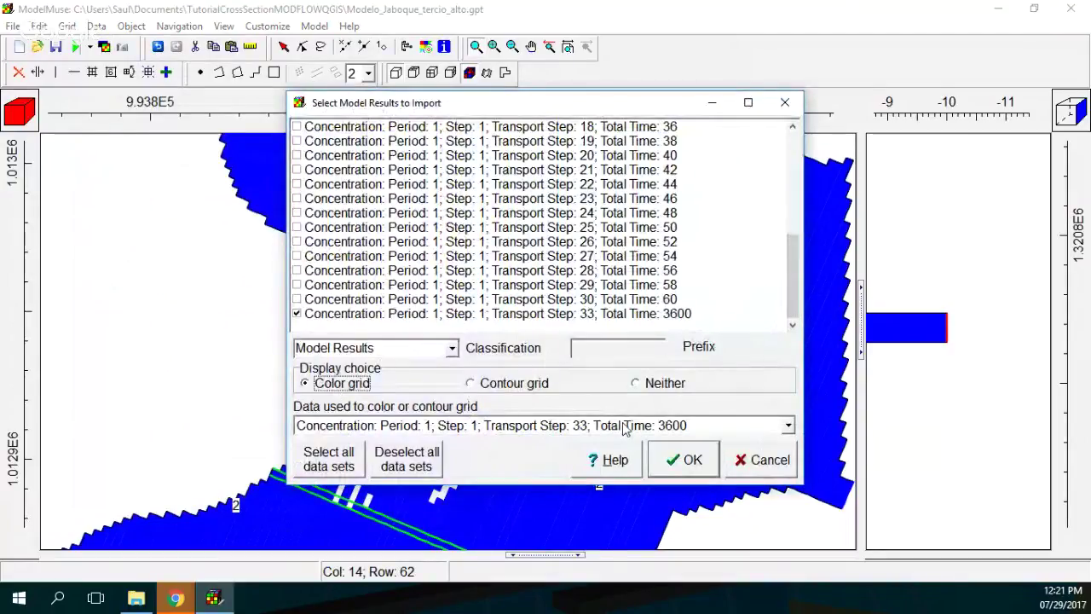
left_click(682, 460)
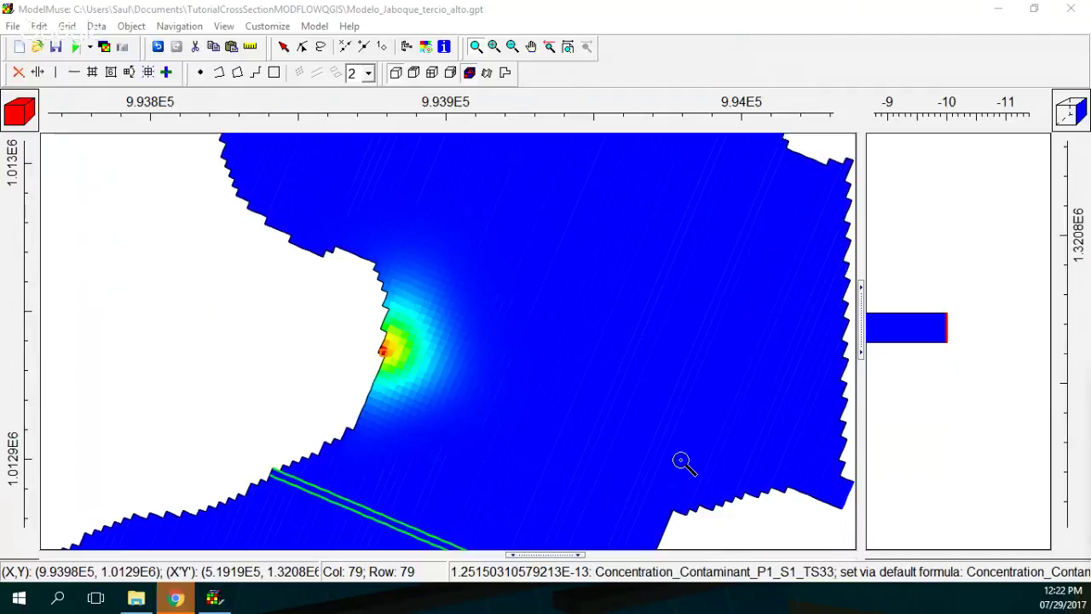
left_click(314, 26)
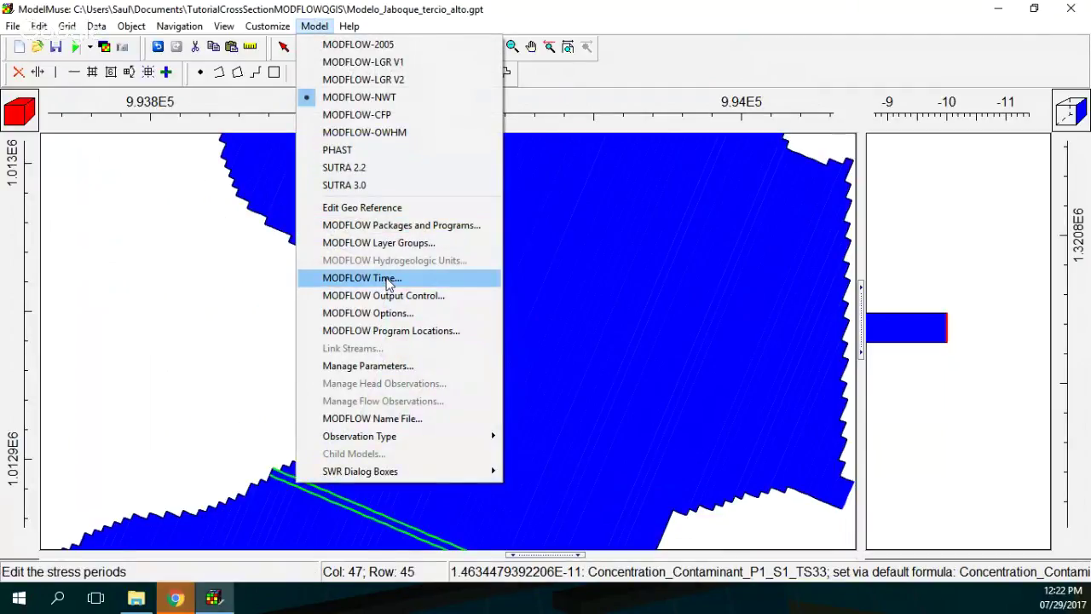
left_click(387, 281)
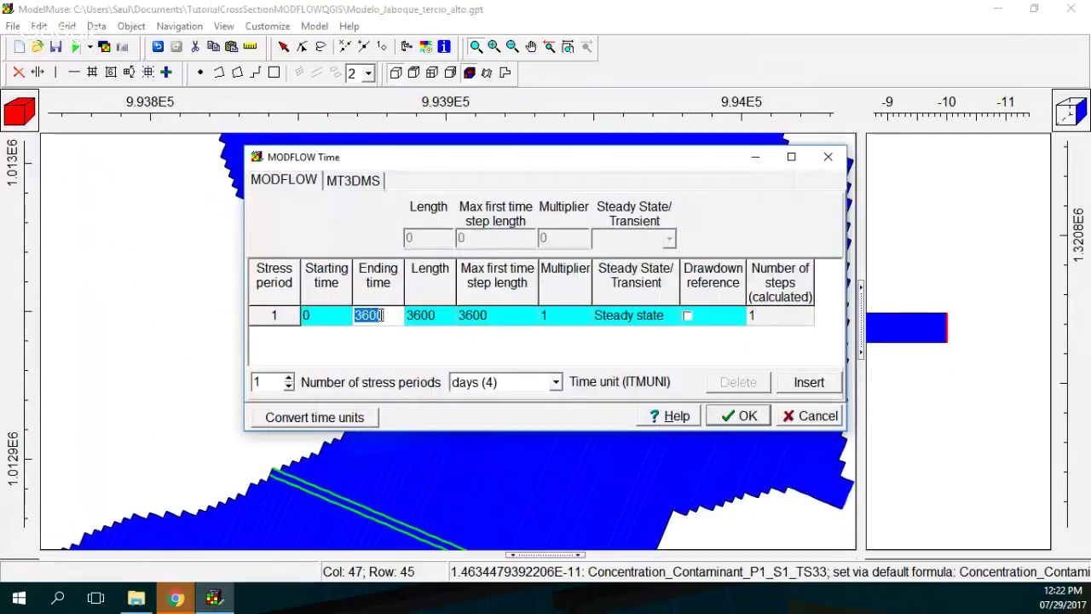
left_click(381, 316)
left_click_drag(378, 316, 366, 315)
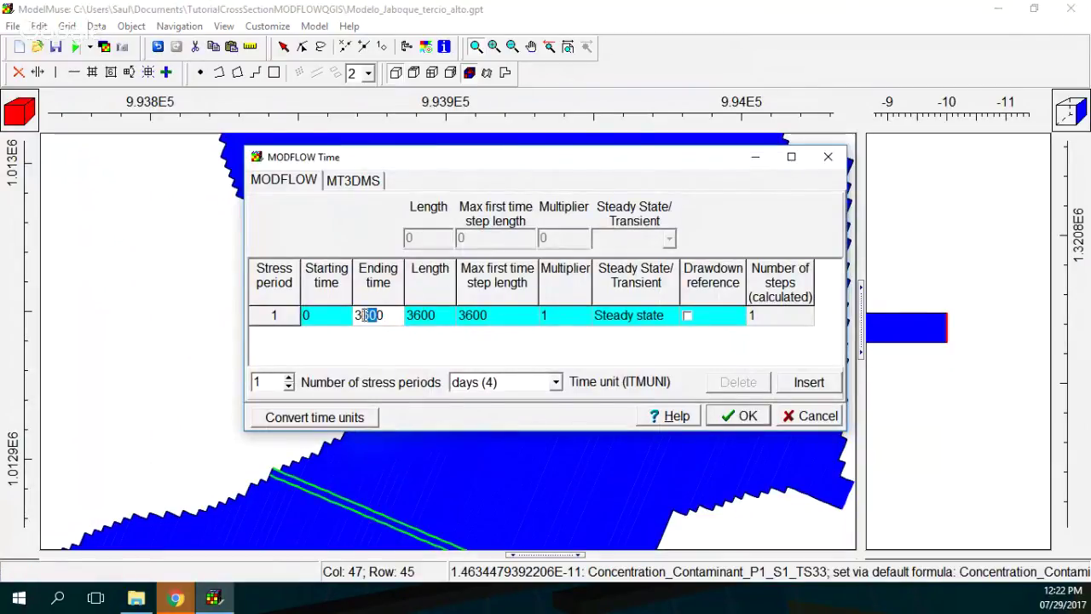
left_click(828, 157)
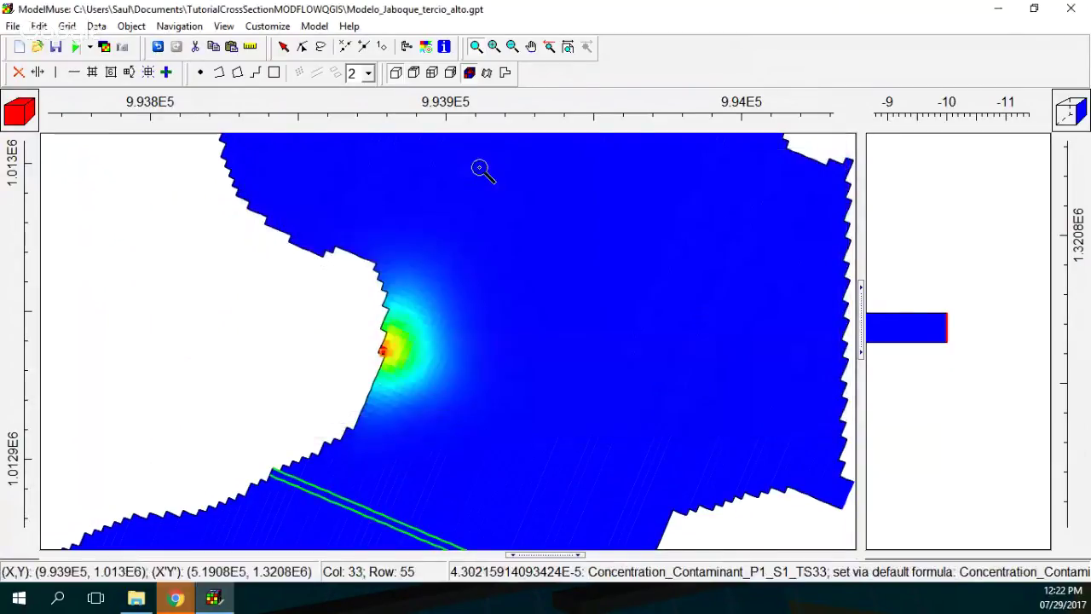
Step: Measure the contaminant plume's horizontal extent from the red source cell to its light blue outer edge
left_click(249, 46)
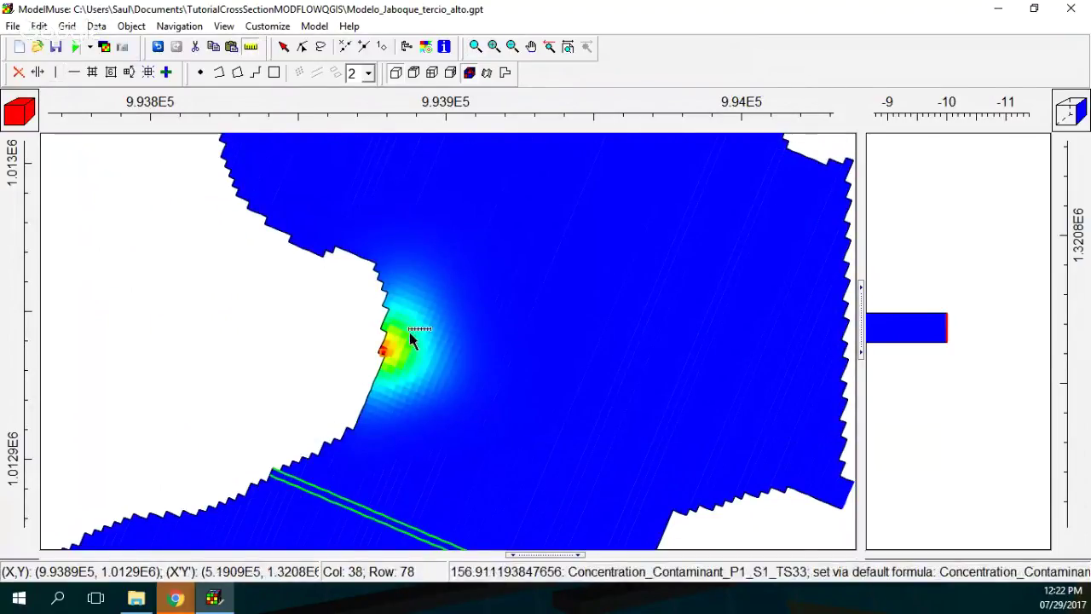
left_click(382, 350)
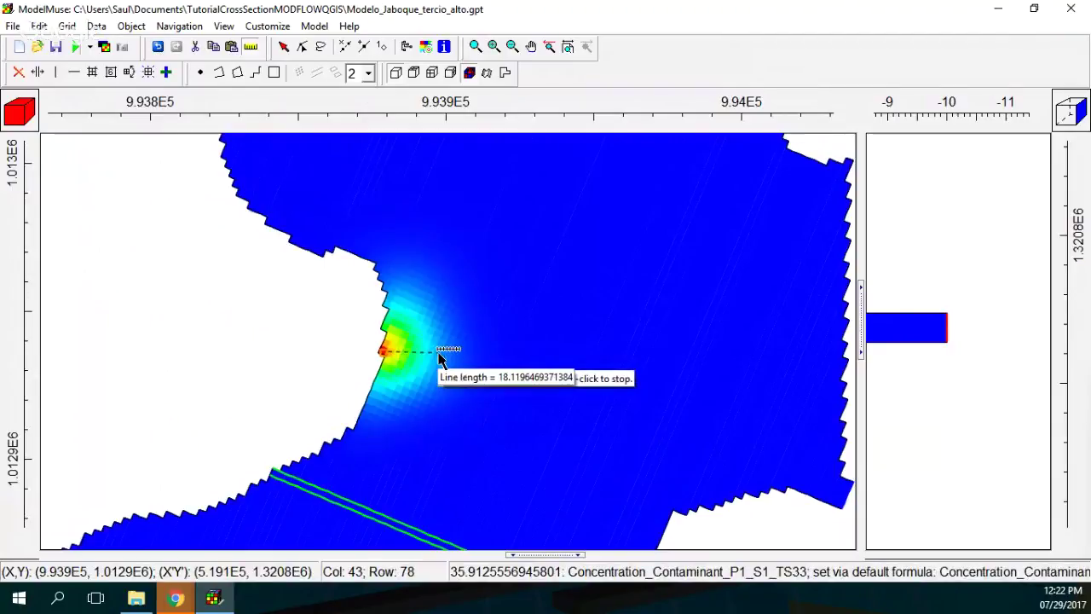
left_click(439, 358)
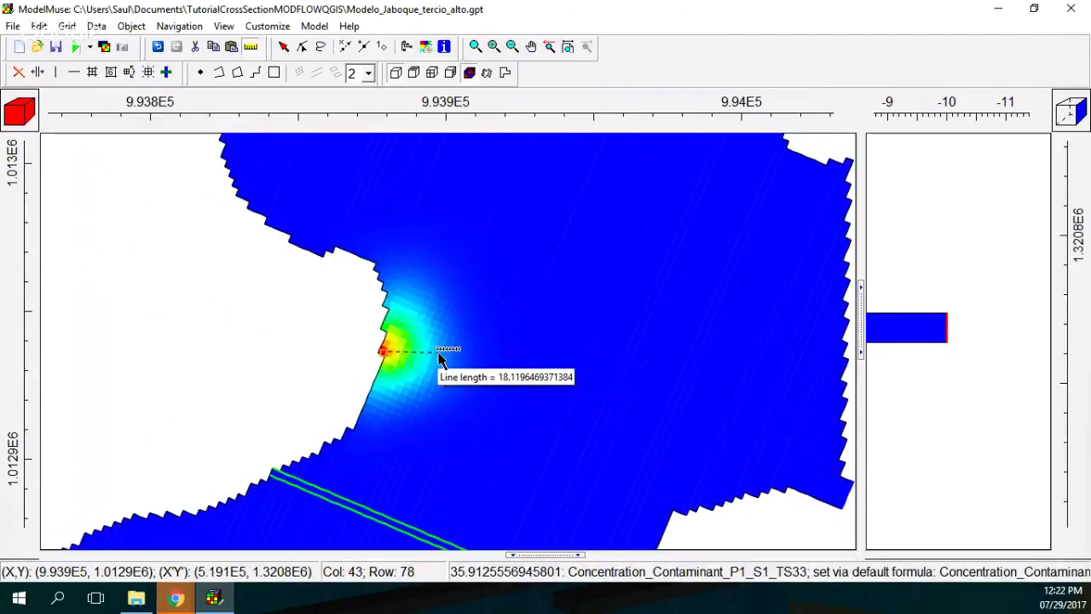
Step: Edit the default formula of the required hydrology data set Kx, apply the change and close Data Sets
left_click(96, 26)
left_click(128, 62)
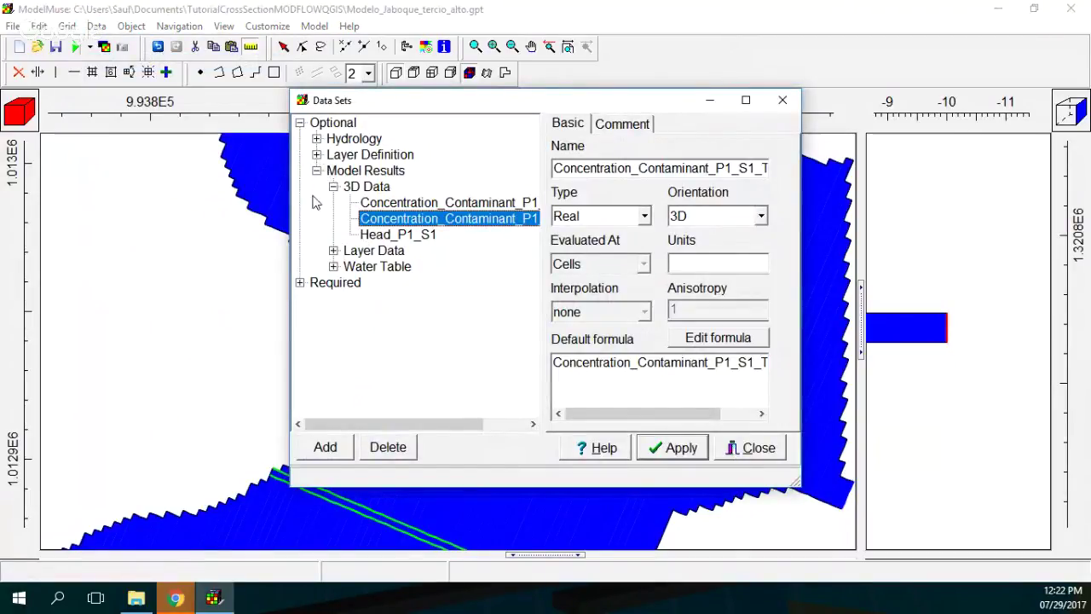
left_click(299, 282)
left_click(317, 299)
left_click(350, 331)
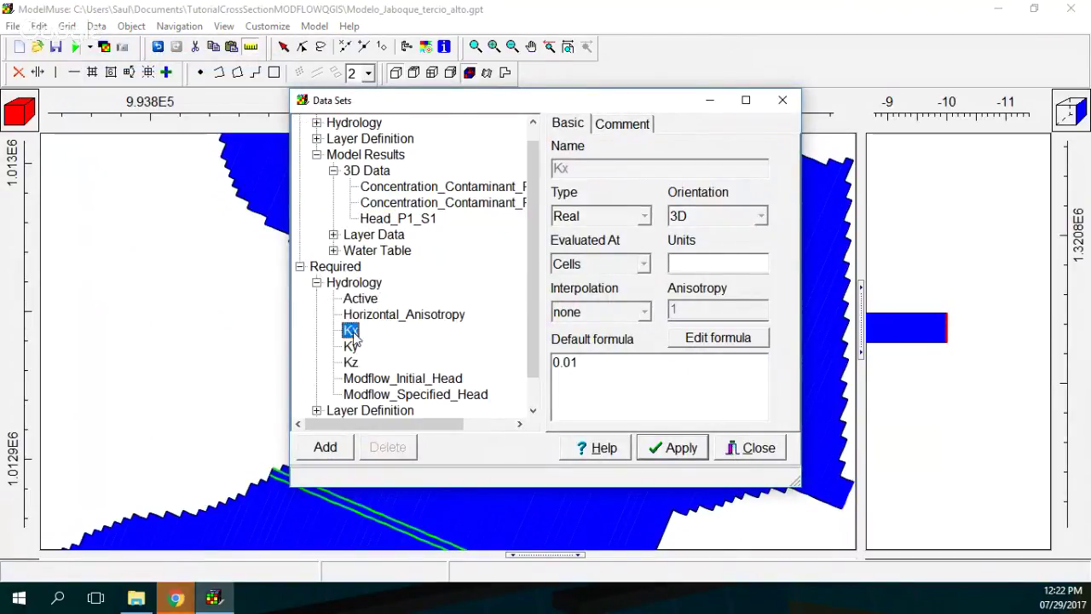
left_click(576, 363)
key("BackSpace")
key("BackSpace")
left_click(662, 446)
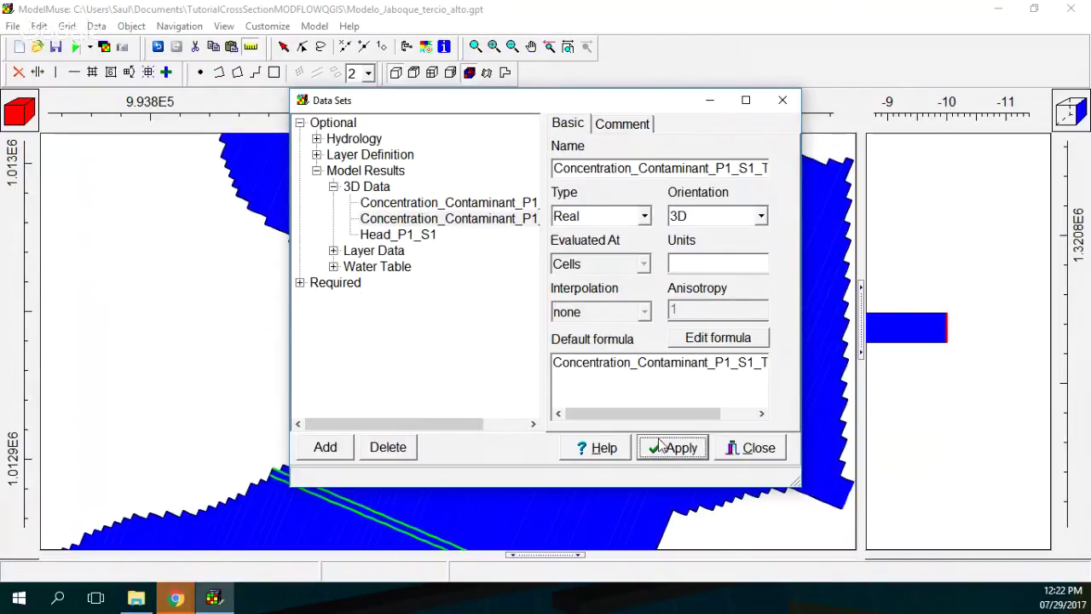
left_click(755, 448)
Step: Run MODFLOW-NWT, saving the input files over Modelo_Jaboque_tercio_alto.nam, and close ModelMonitor and the .lst listing
left_click(76, 46)
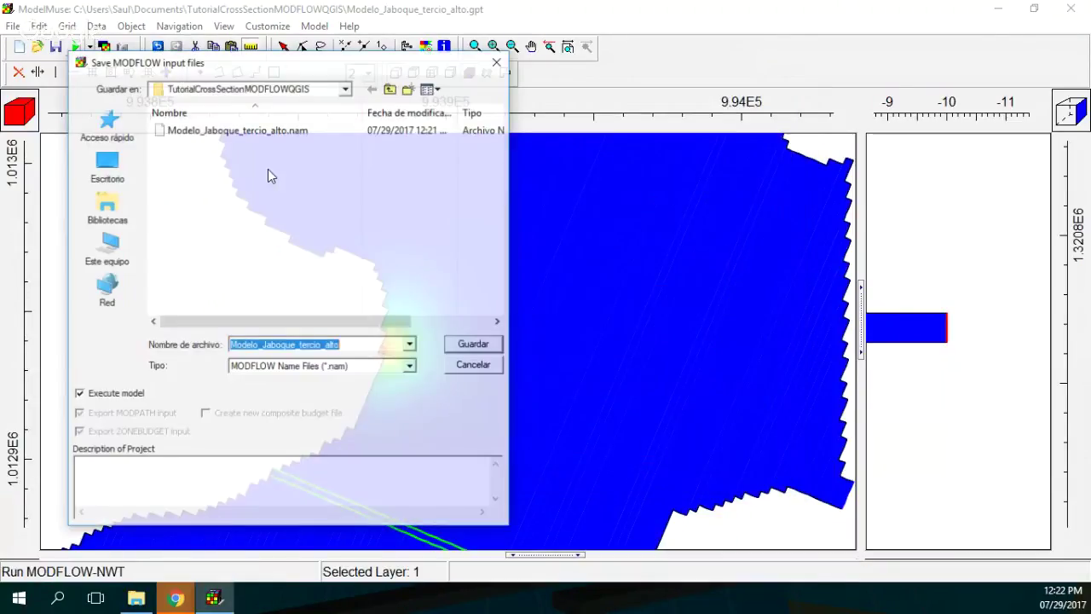
left_click(474, 345)
left_click(591, 304)
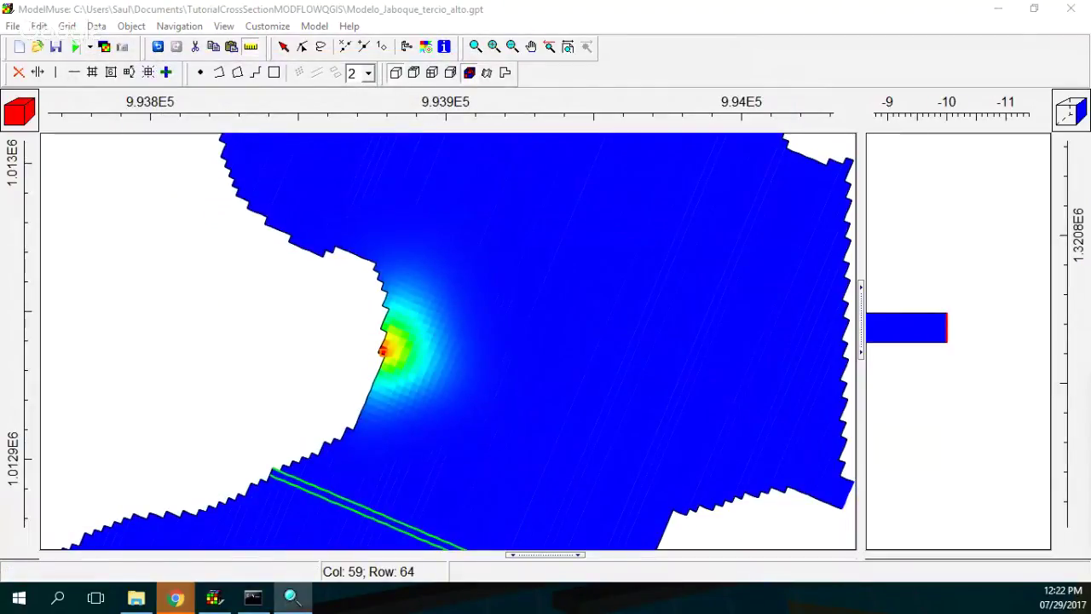
left_click_drag(1032, 27, 345, 88)
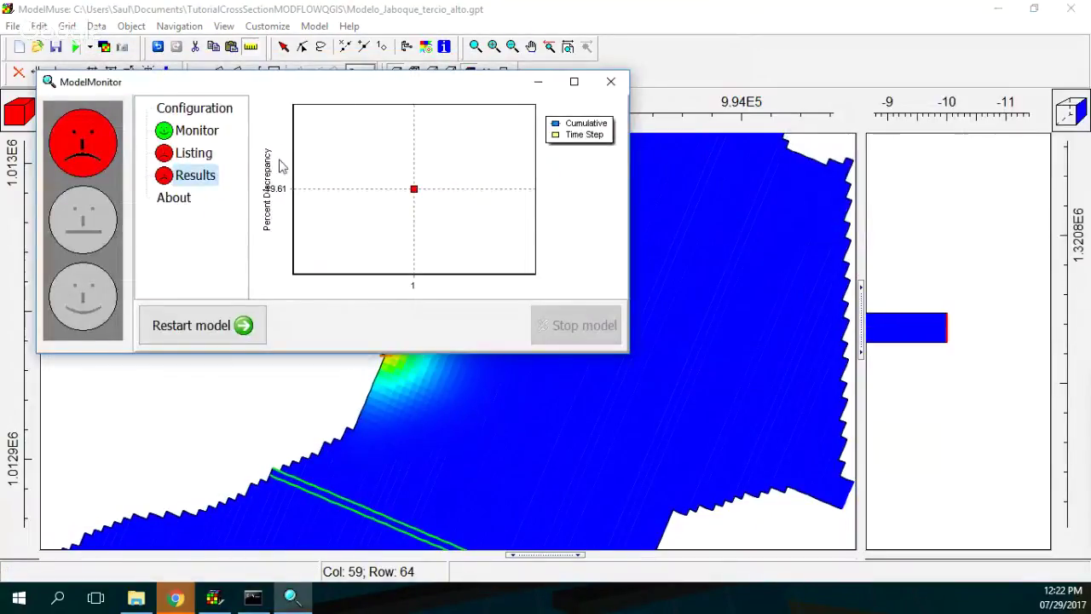
left_click(610, 81)
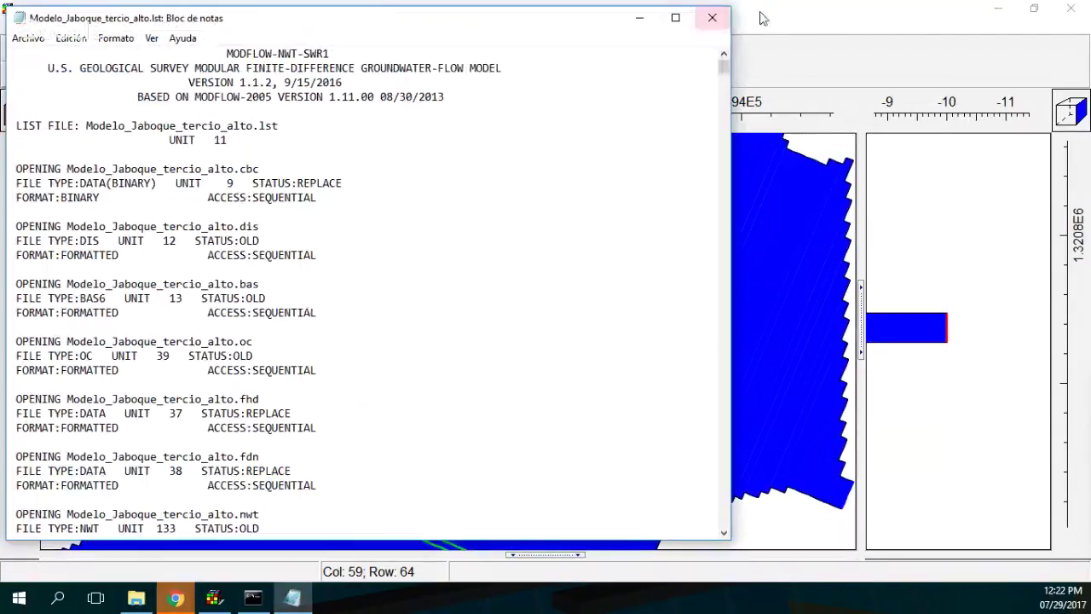
left_click(705, 21)
Step: Delete the previous model results and import the .fhd heads for total time 3600 as a contour grid, updating the existing data sets
left_click(97, 25)
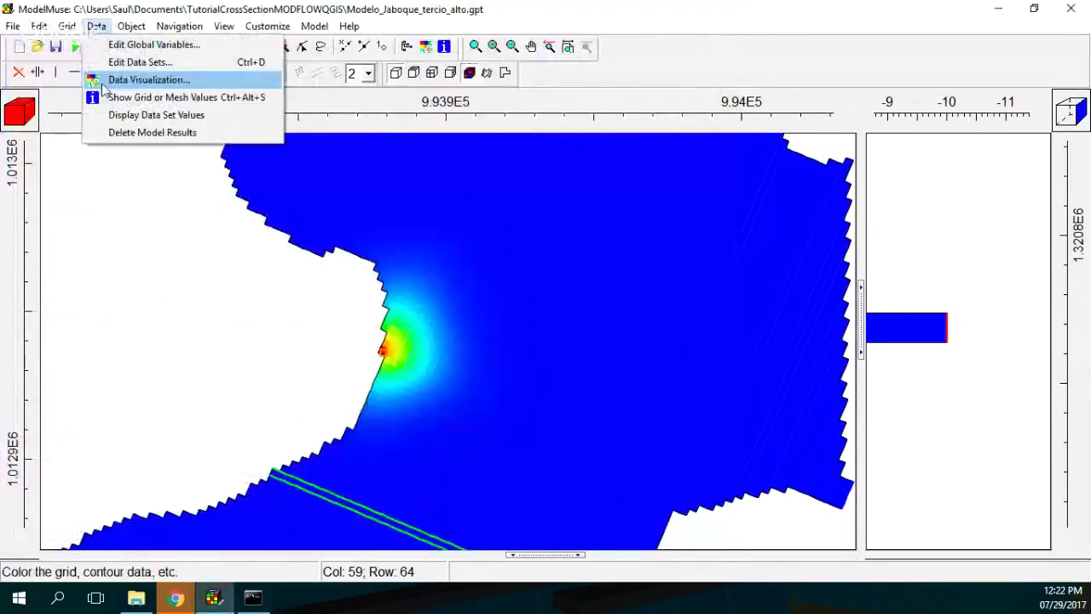
left_click(124, 129)
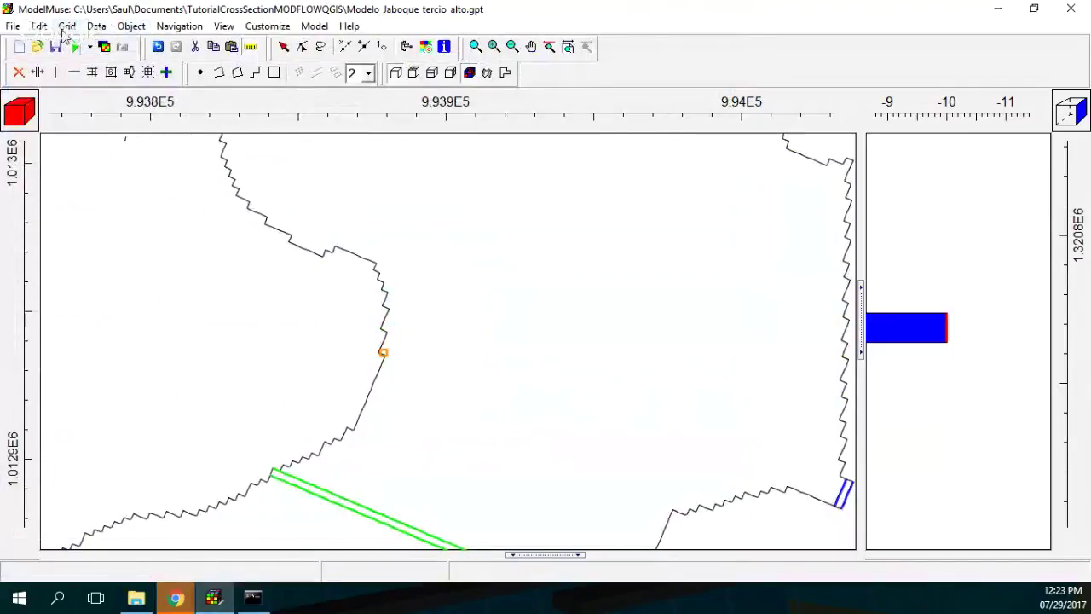
left_click(104, 47)
double_click(260, 160)
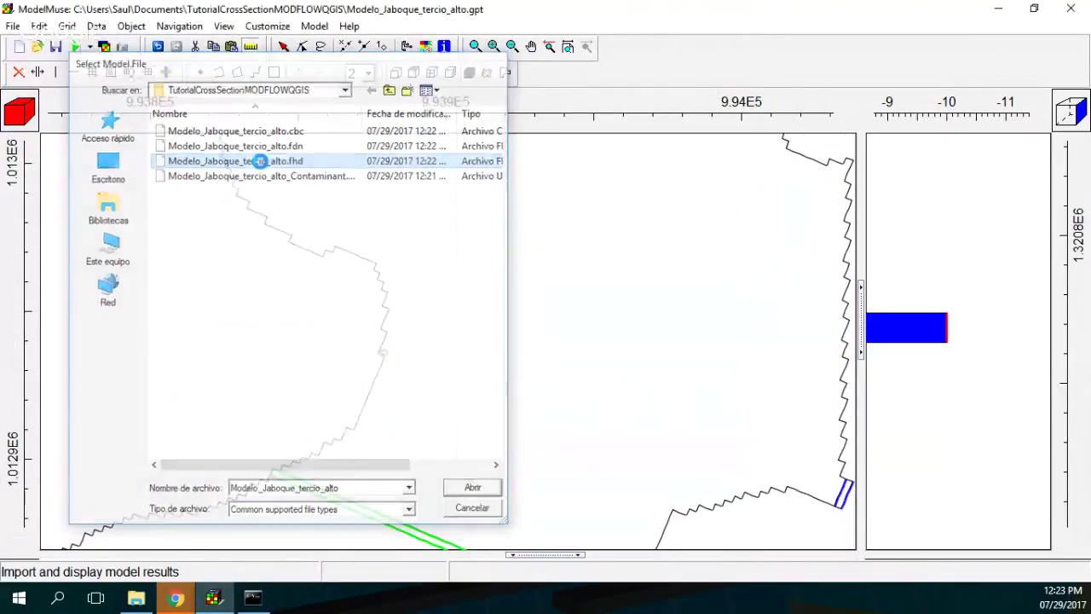
left_click(686, 463)
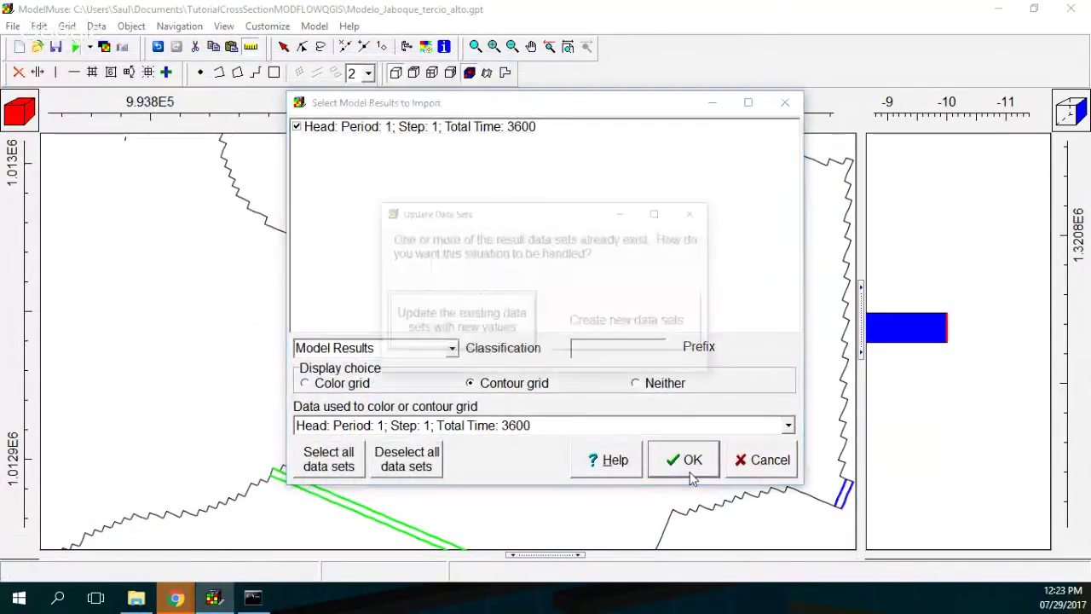
left_click(495, 342)
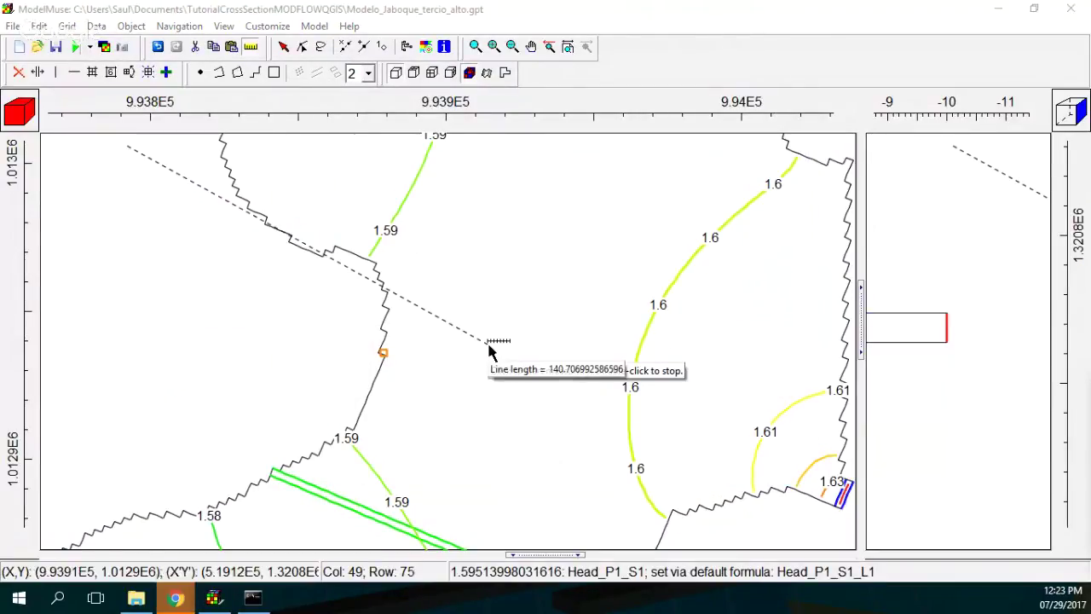
Step: Export the MT3DMS input files over Modelo_Jaboque_tercio_alto.mt_nam, execute the transport model and close the .mls listing
left_click(104, 47)
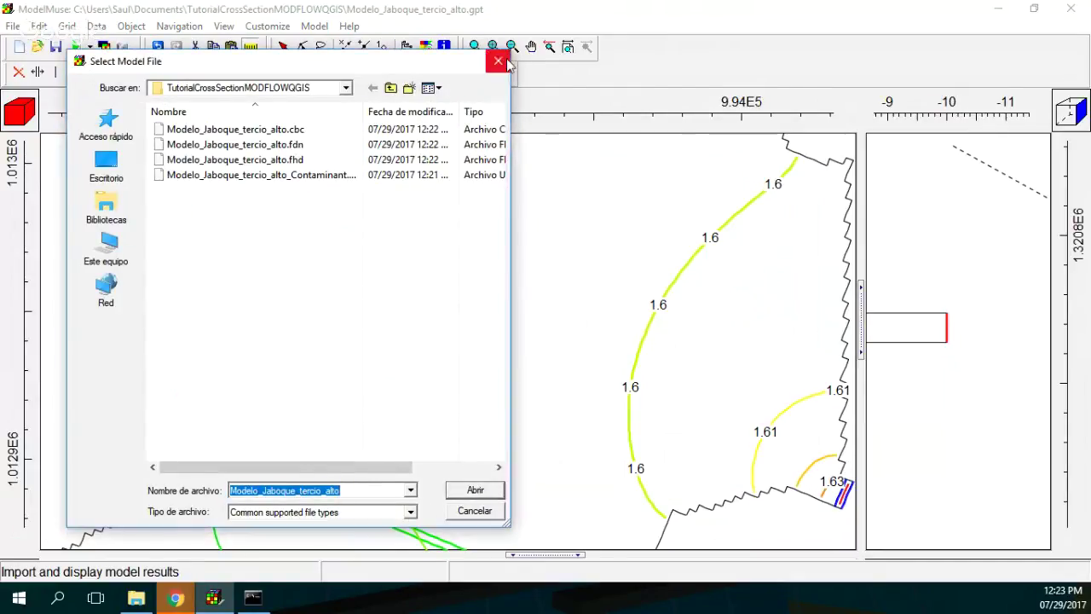
key("Escape")
left_click(89, 47)
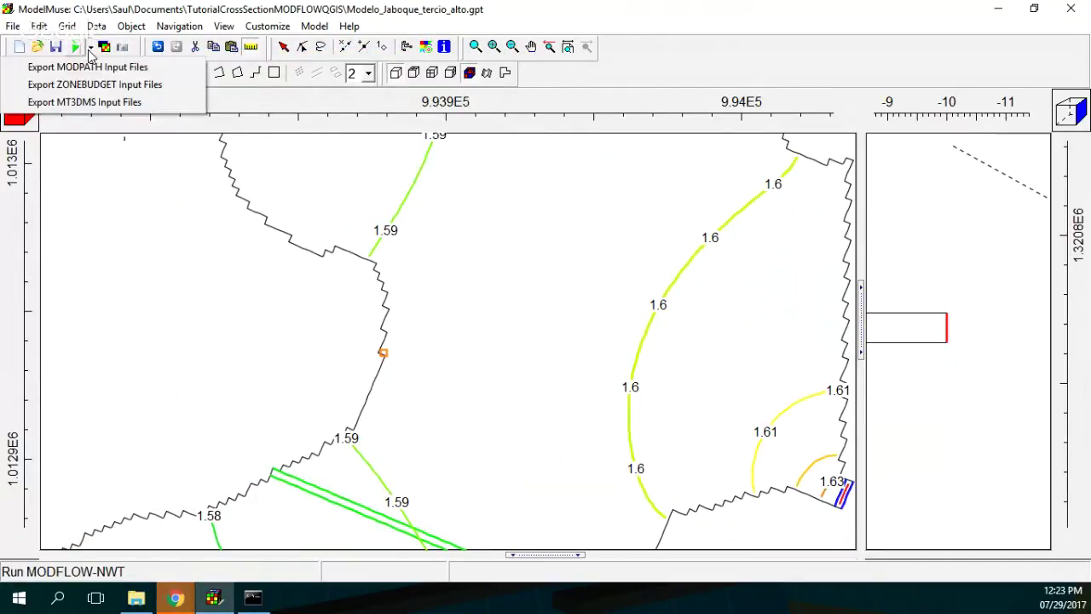
left_click(79, 100)
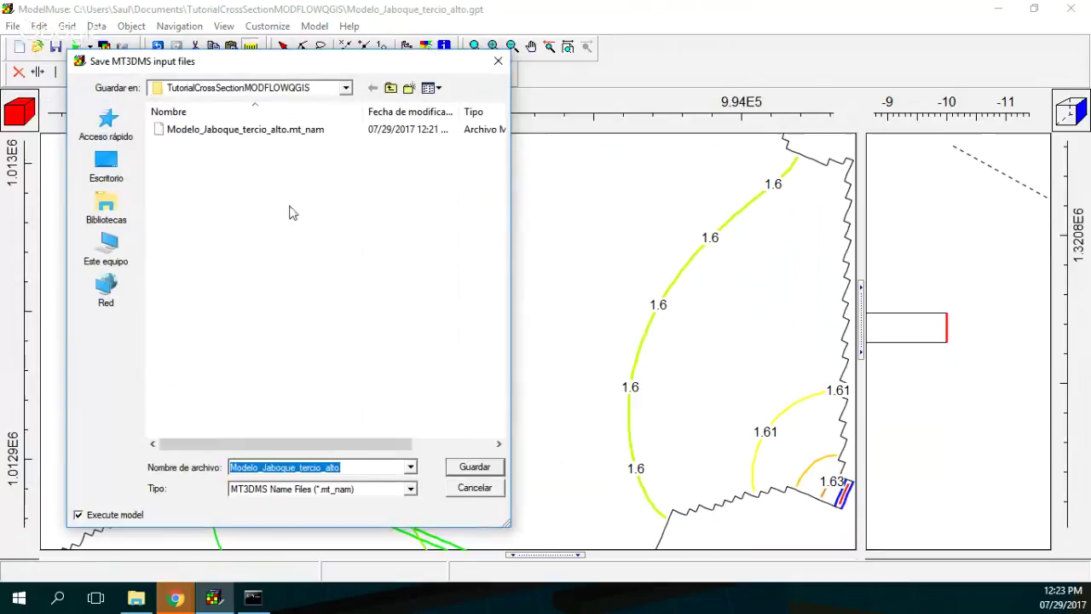
left_click(483, 470)
left_click(585, 303)
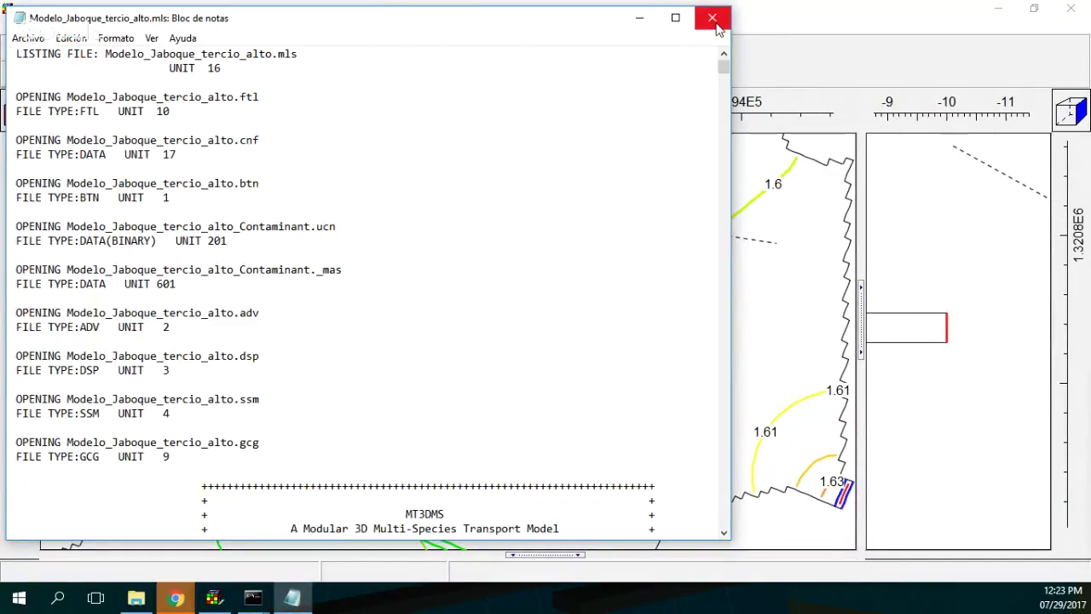
left_click(715, 19)
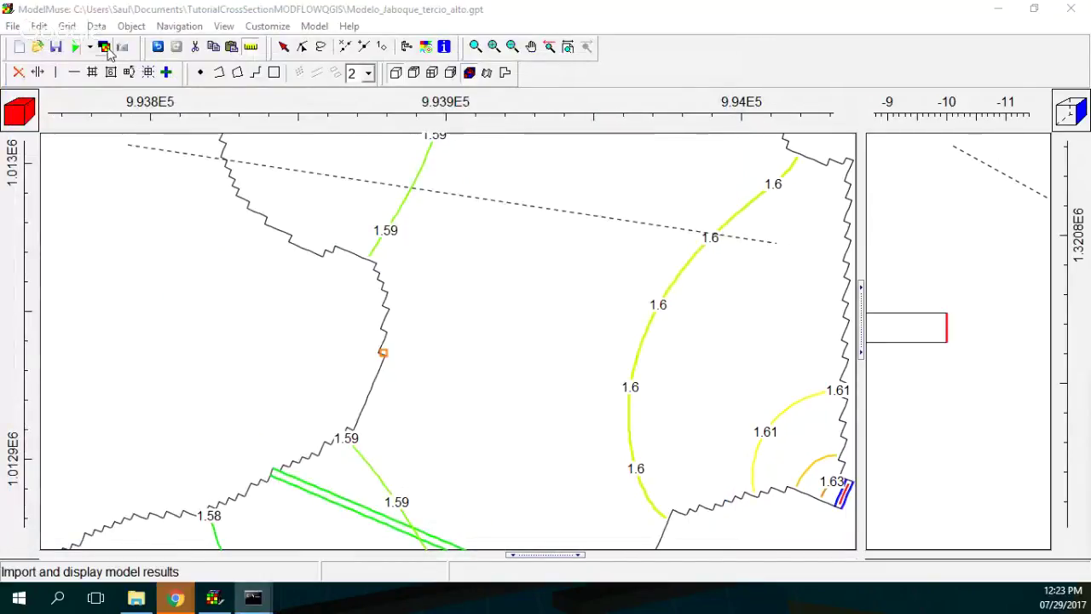
Step: Import the Contaminant concentration for transport step 38, total time 3600, and display it as a contour grid
left_click(95, 46)
double_click(297, 176)
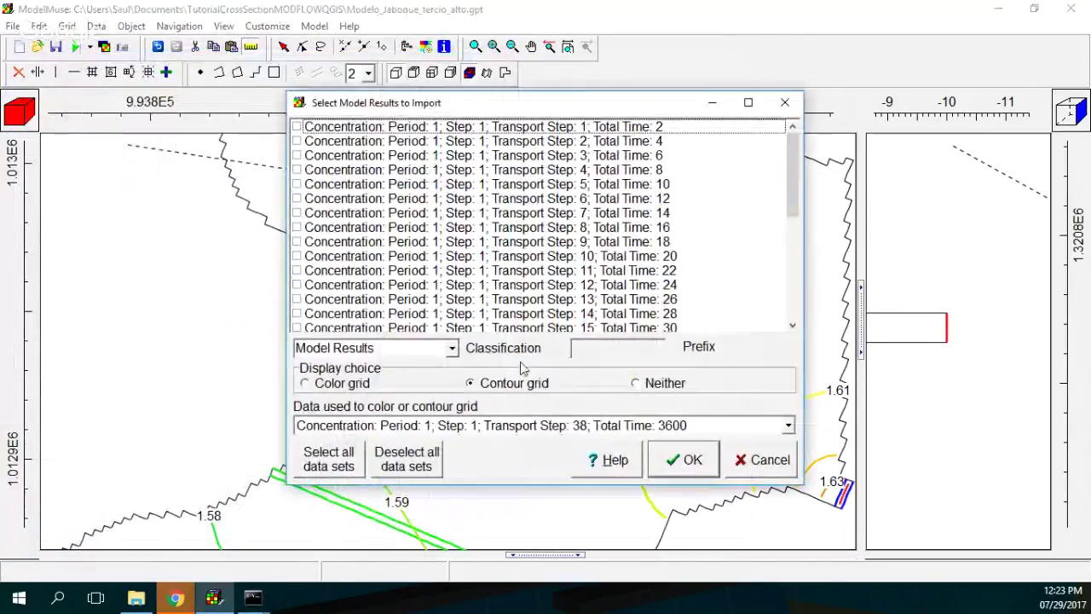
left_click_drag(798, 181, 798, 279)
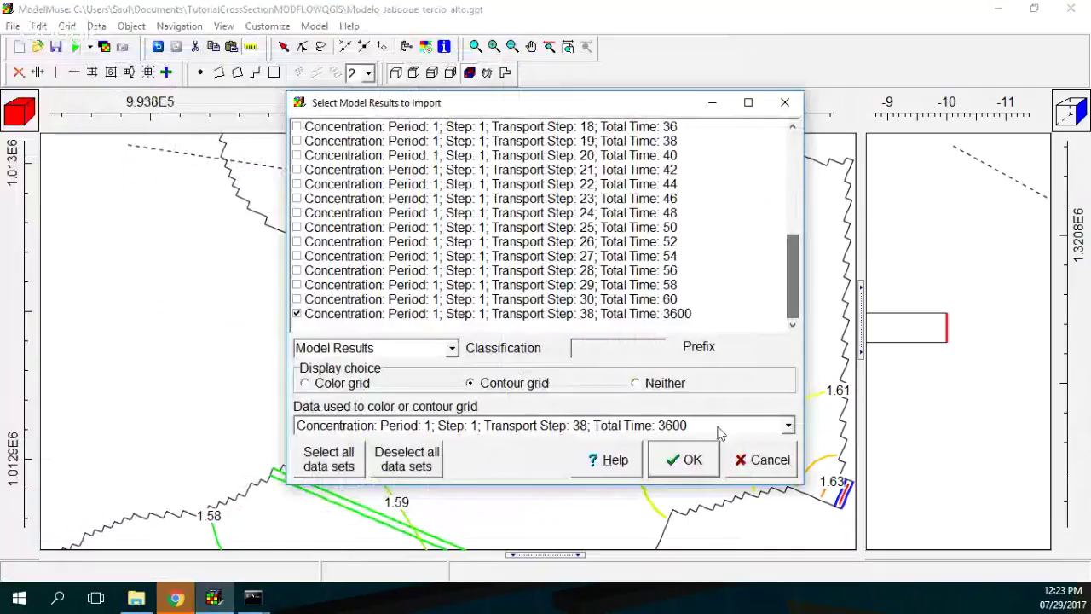
left_click(679, 466)
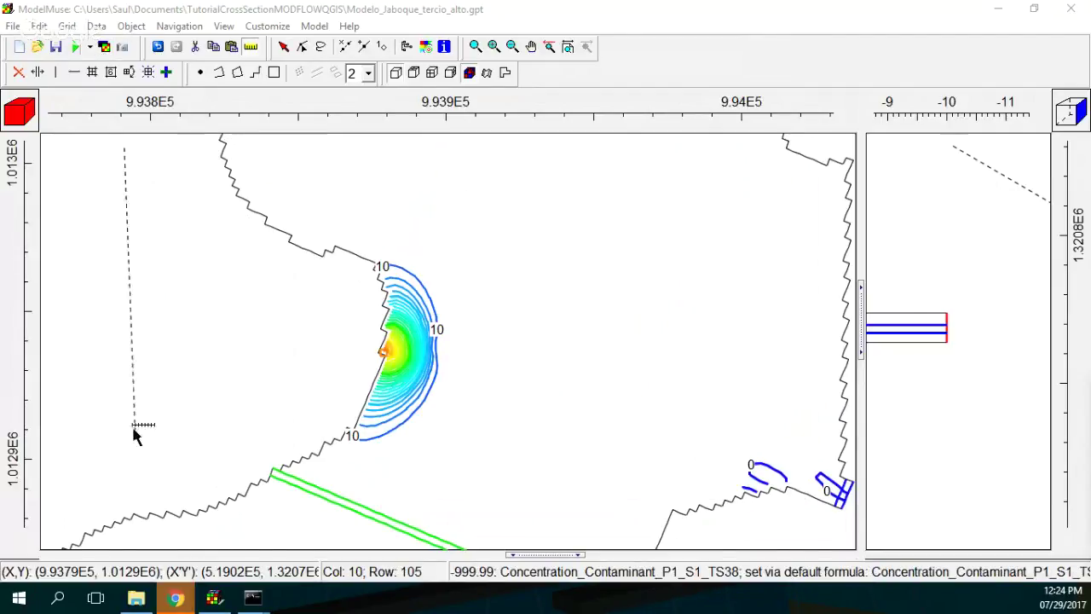
Step: Search the computer for QGIS and launch QGIS Desktop 2.18.7
left_click(58, 598)
type("qgis")
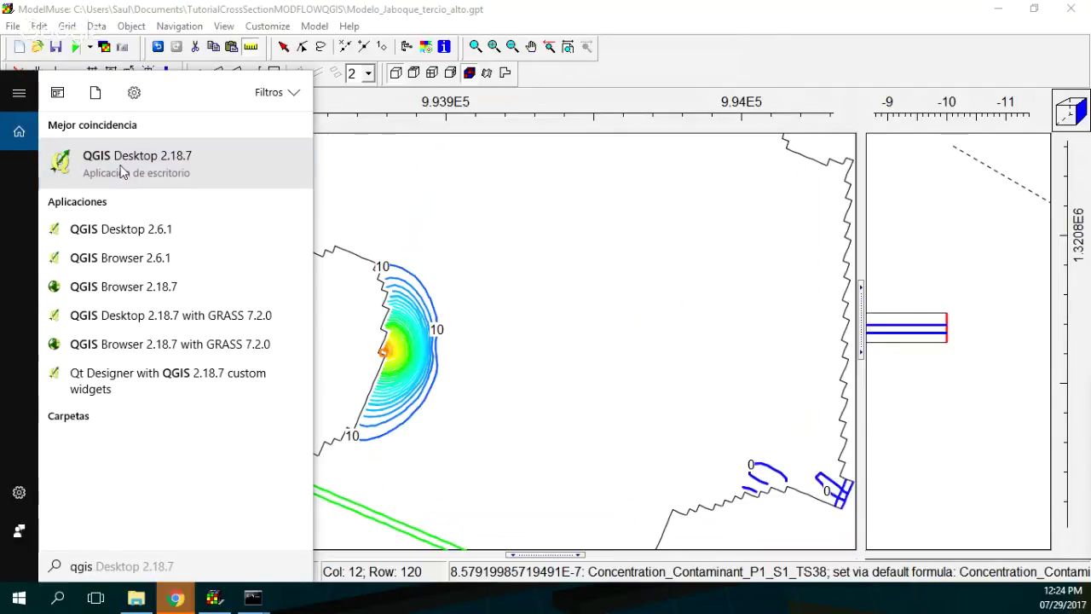
left_click(122, 168)
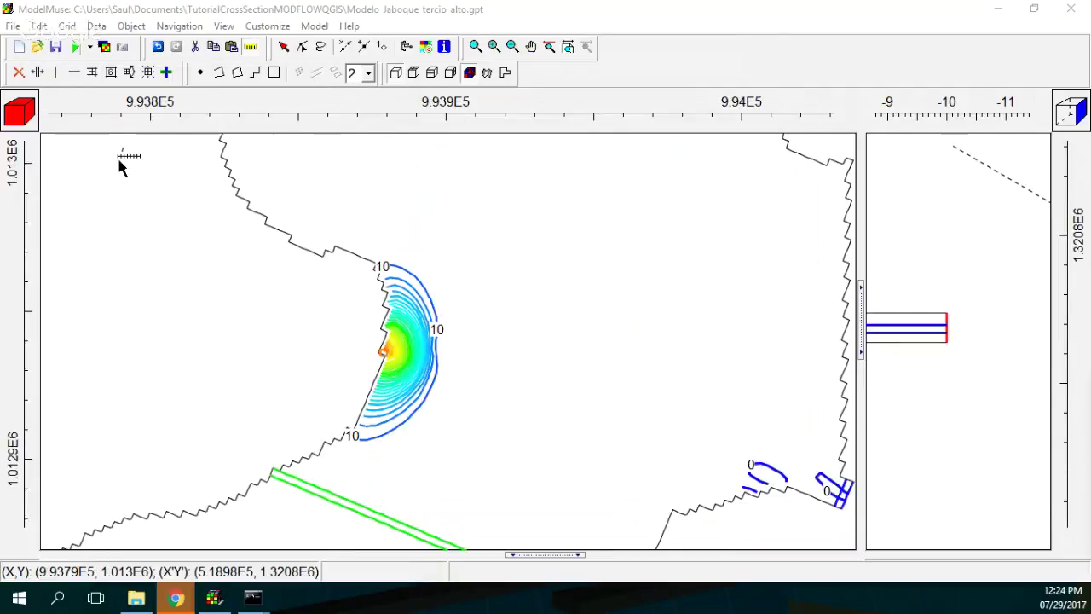
key("alt+f")
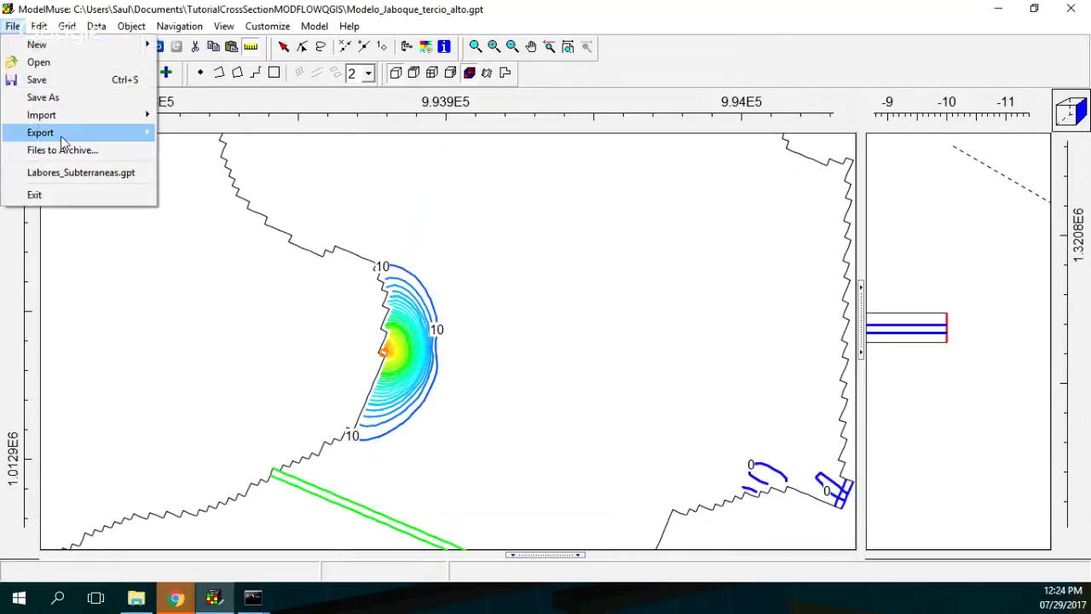
mouse_move(62, 141)
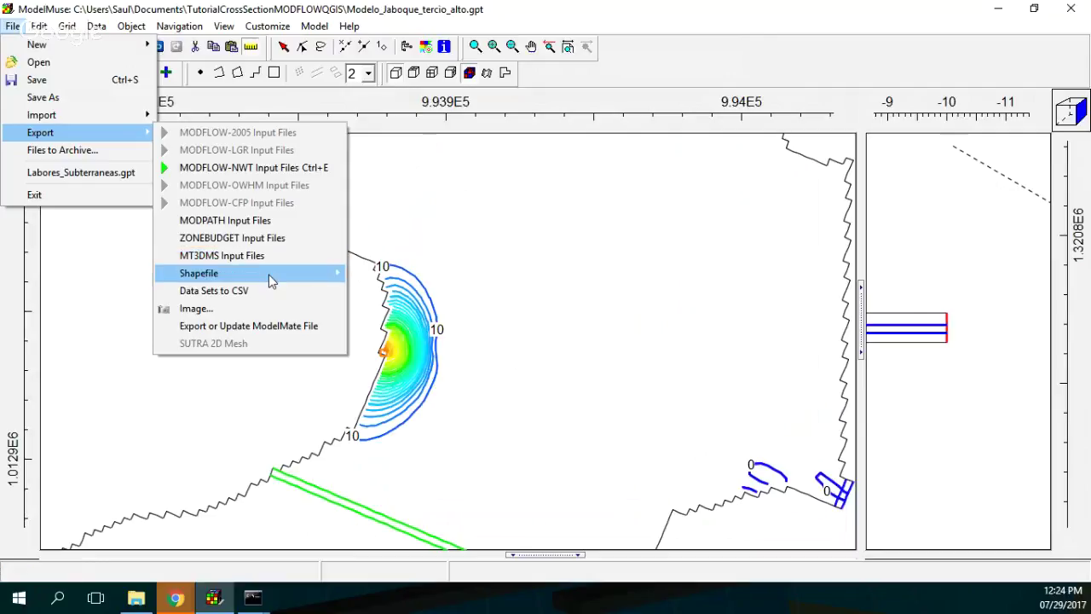
mouse_move(269, 275)
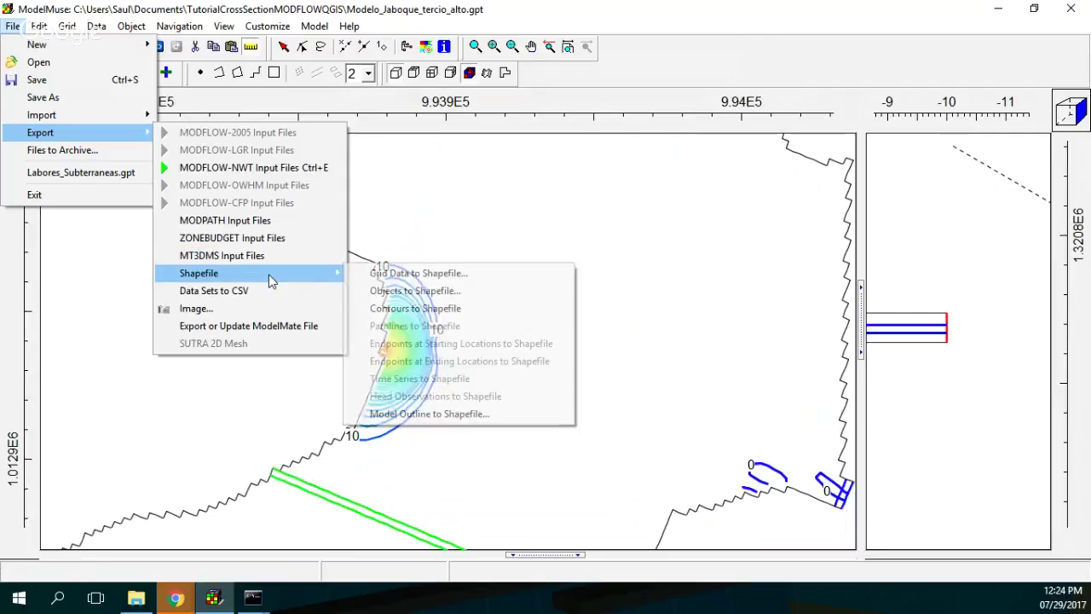
left_click(433, 276)
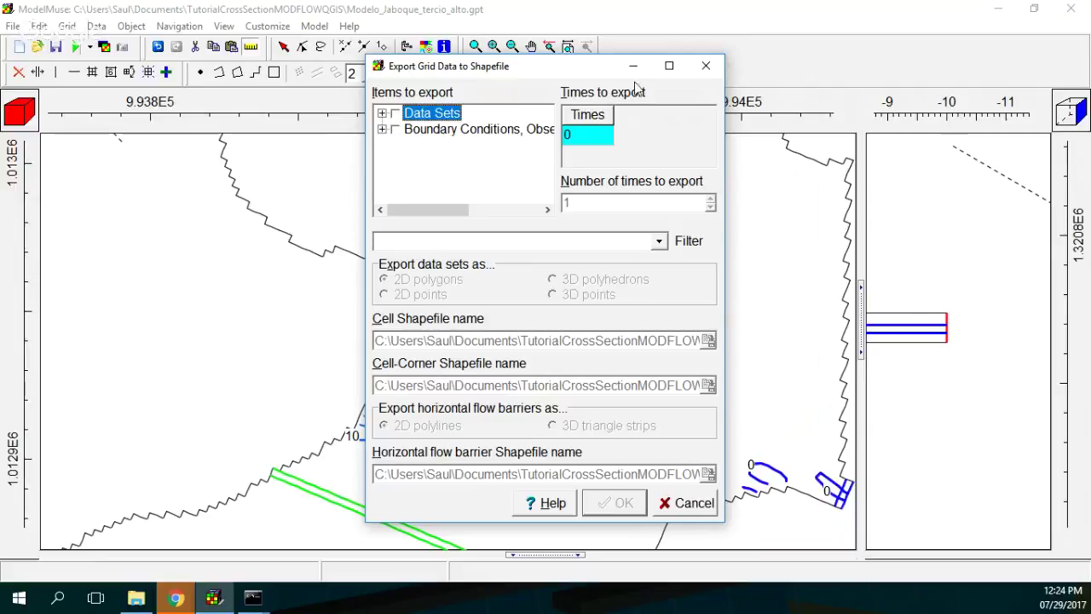
left_click(381, 113)
left_click(397, 130)
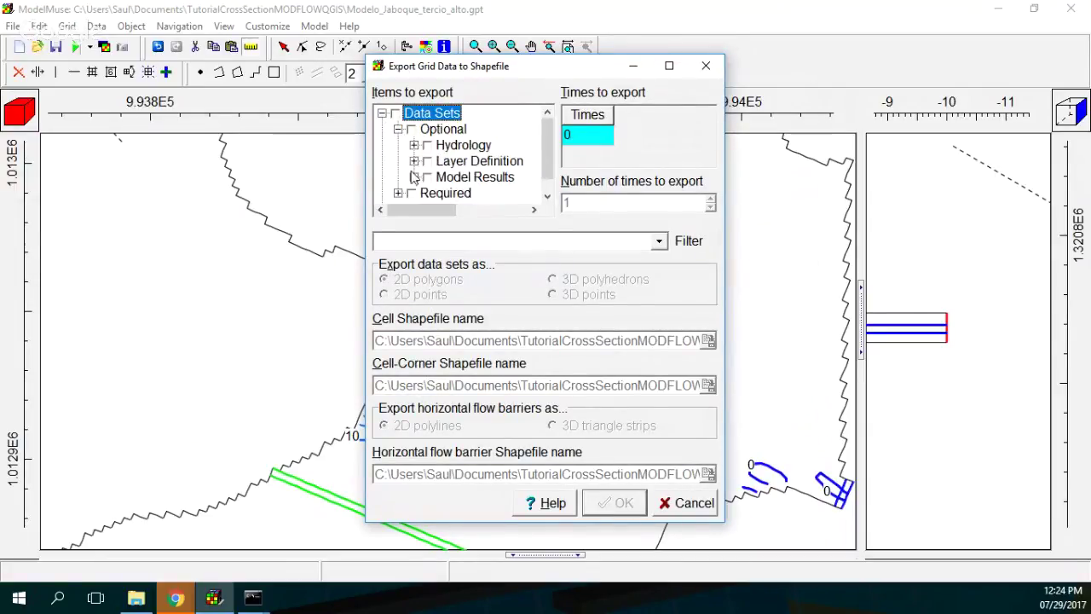
left_click(414, 178)
left_click(430, 161)
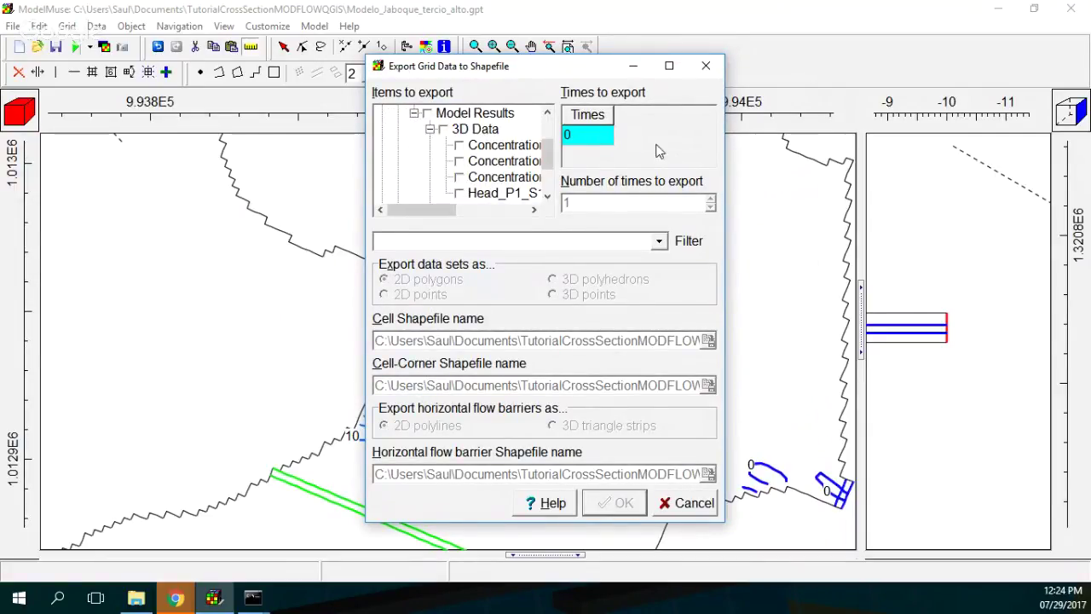
left_click_drag(724, 146, 973, 143)
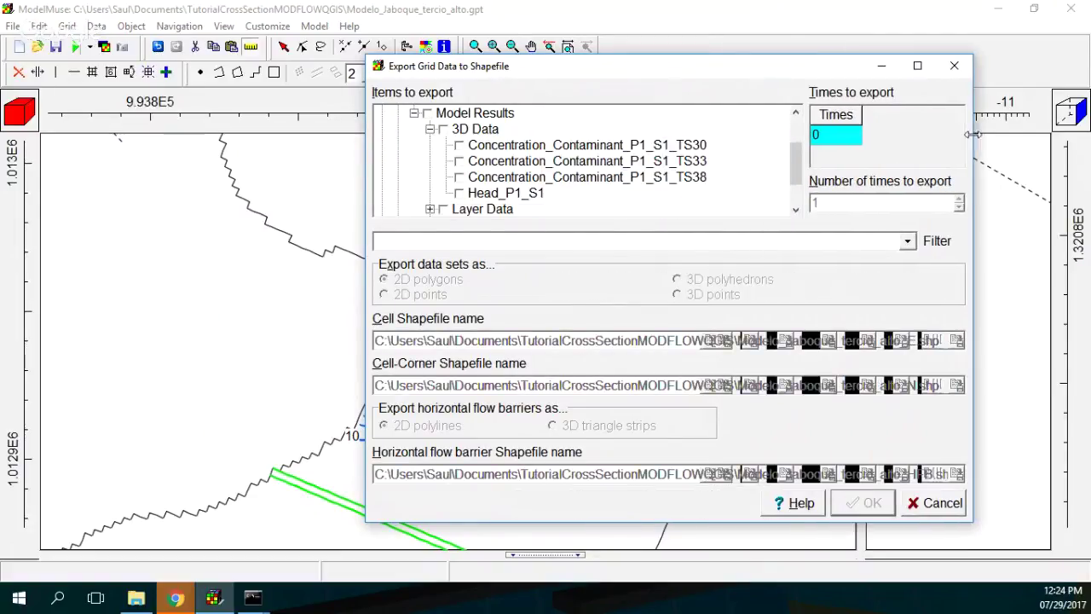
left_click(955, 65)
Step: Delete the model results and import the Contaminant concentration for transport step 38, total time 3600, as a color grid
left_click(96, 25)
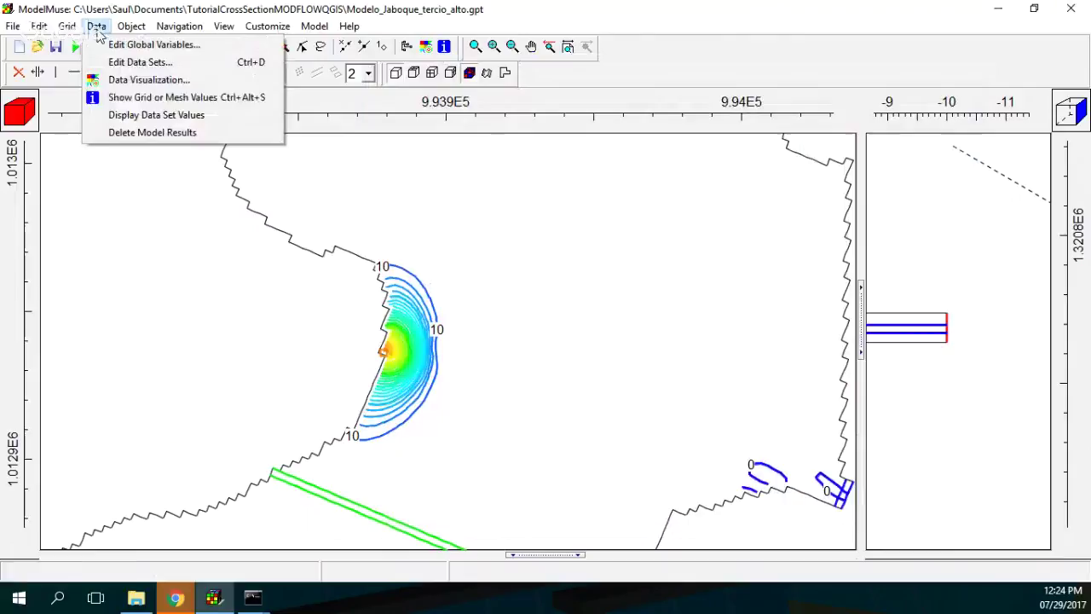
left_click(124, 132)
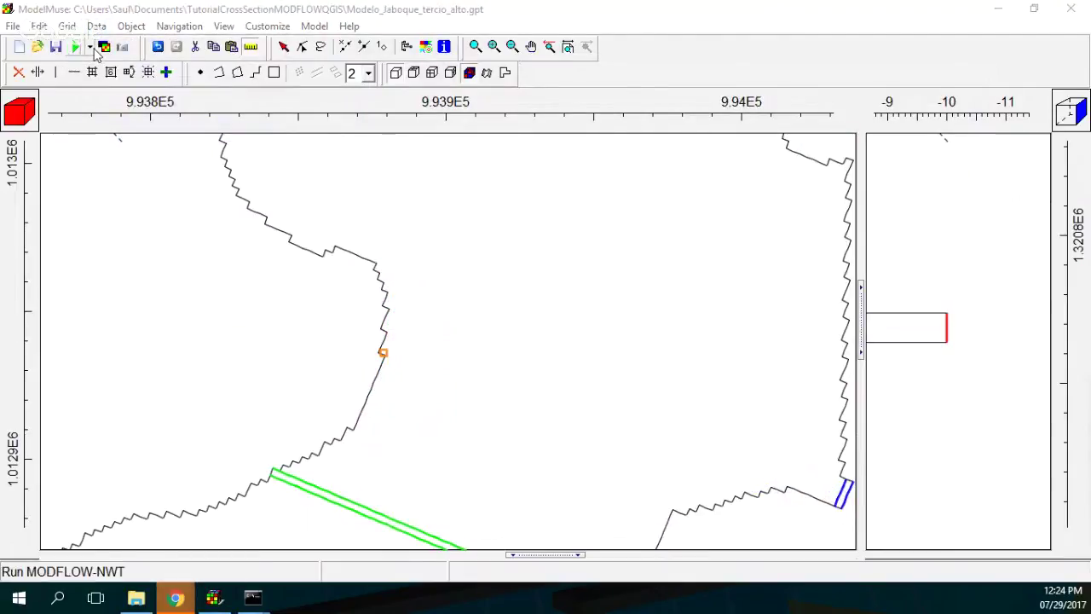
left_click(103, 48)
double_click(332, 176)
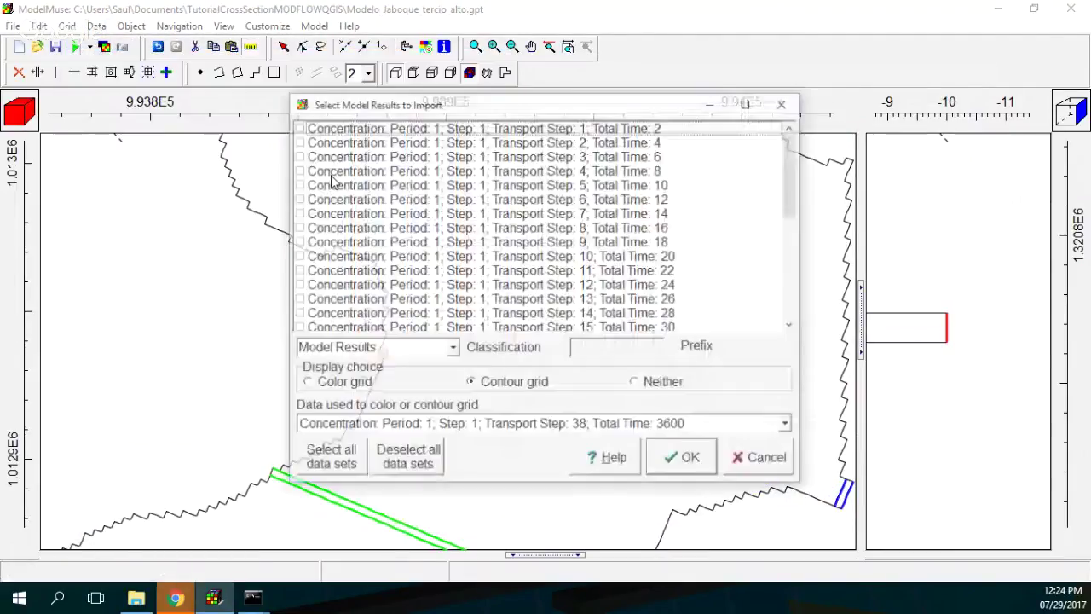
scroll(773, 313, "down", 6)
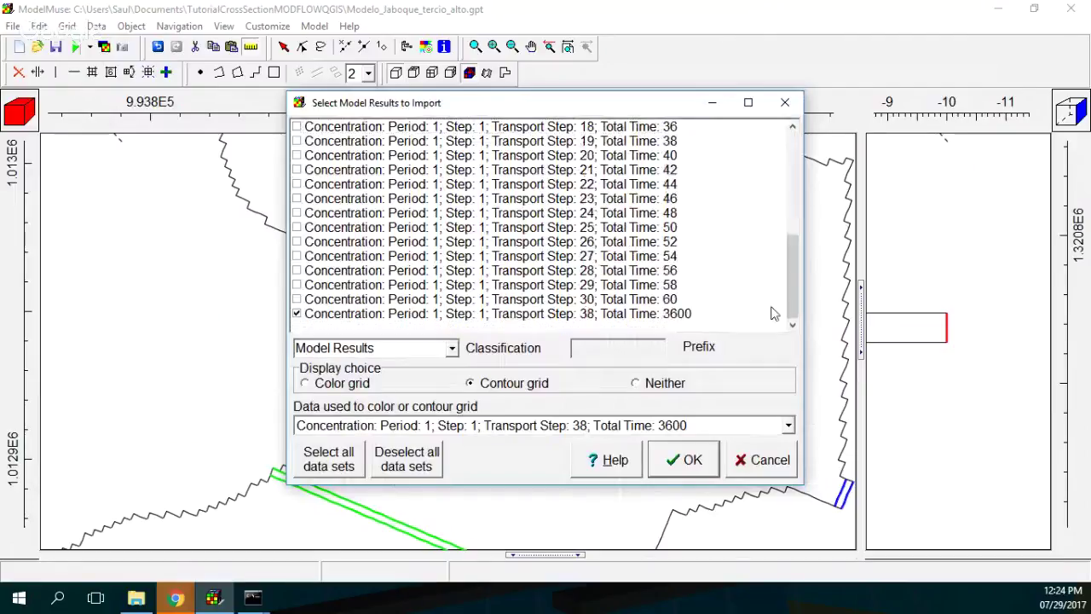
left_click(360, 386)
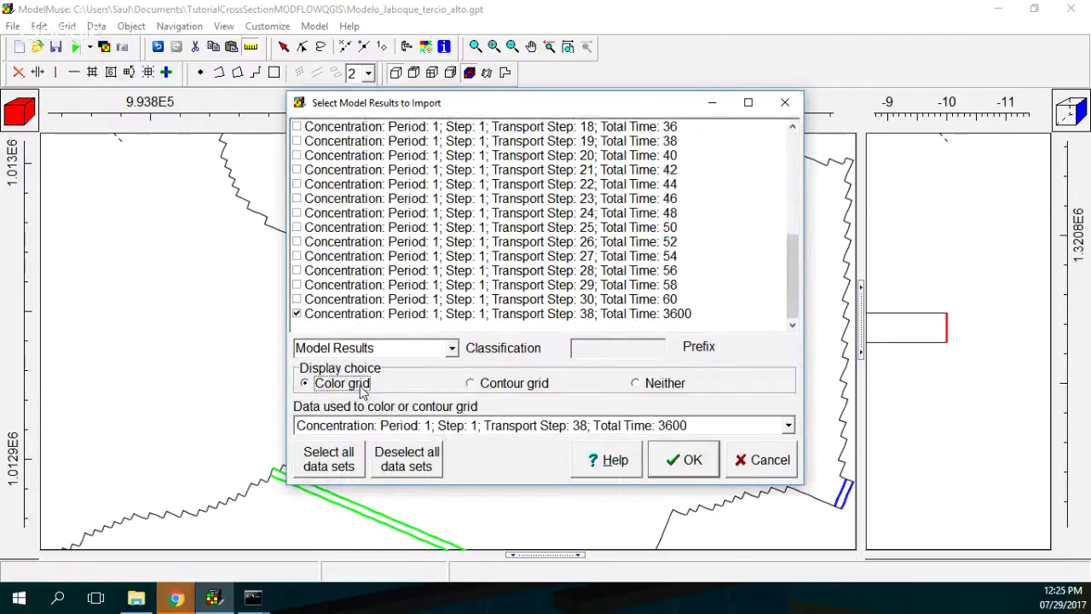
left_click(693, 465)
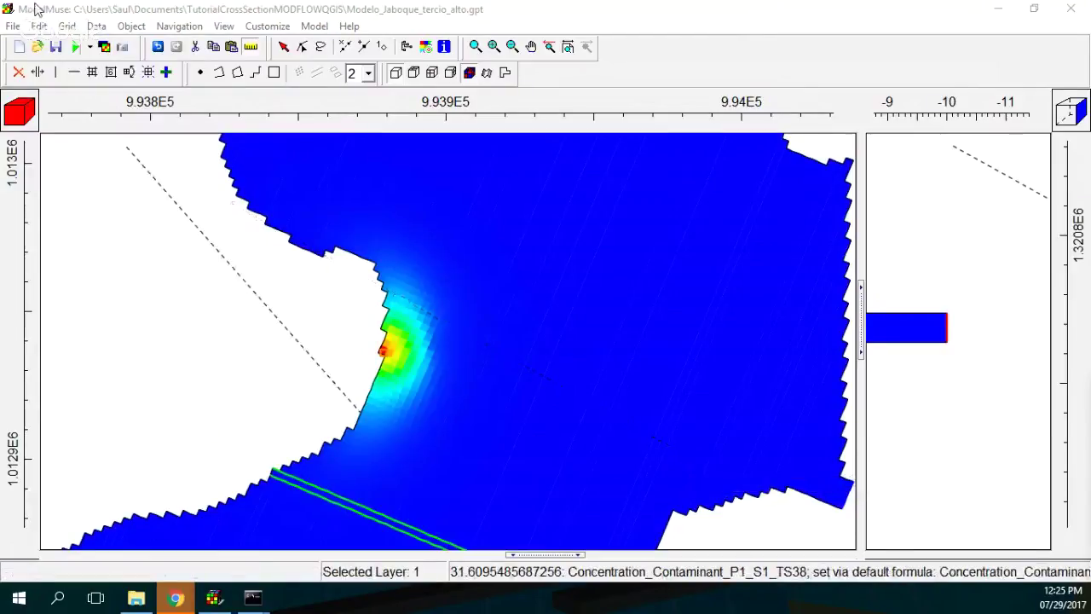
Step: Export the model-result concentration data set as 3D points to the shapefile Modelo_Jaboque_tercio_alto_E.shp
left_click(13, 25)
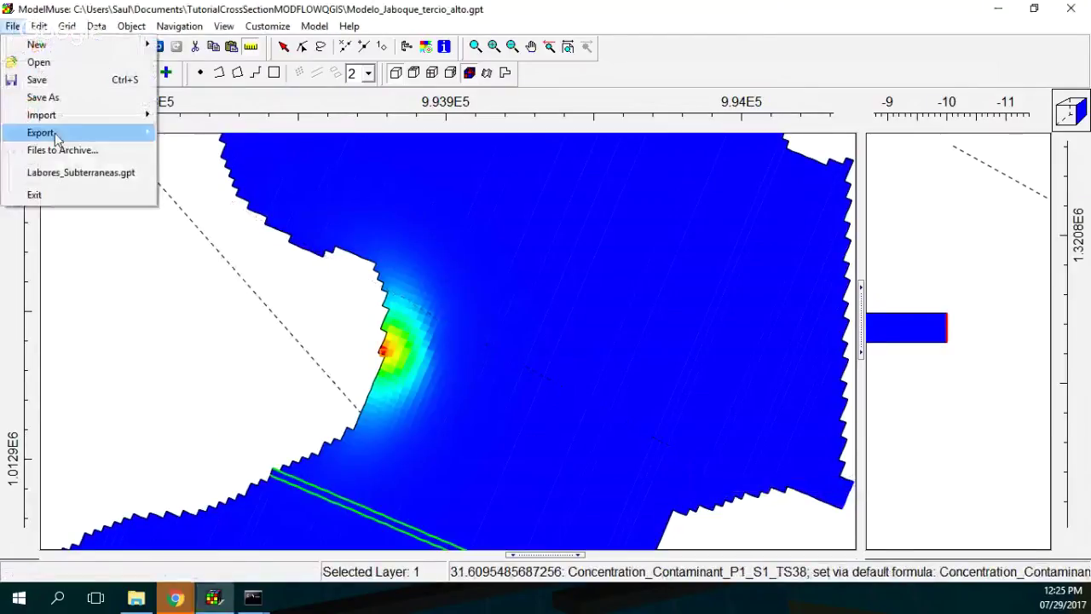
mouse_move(58, 137)
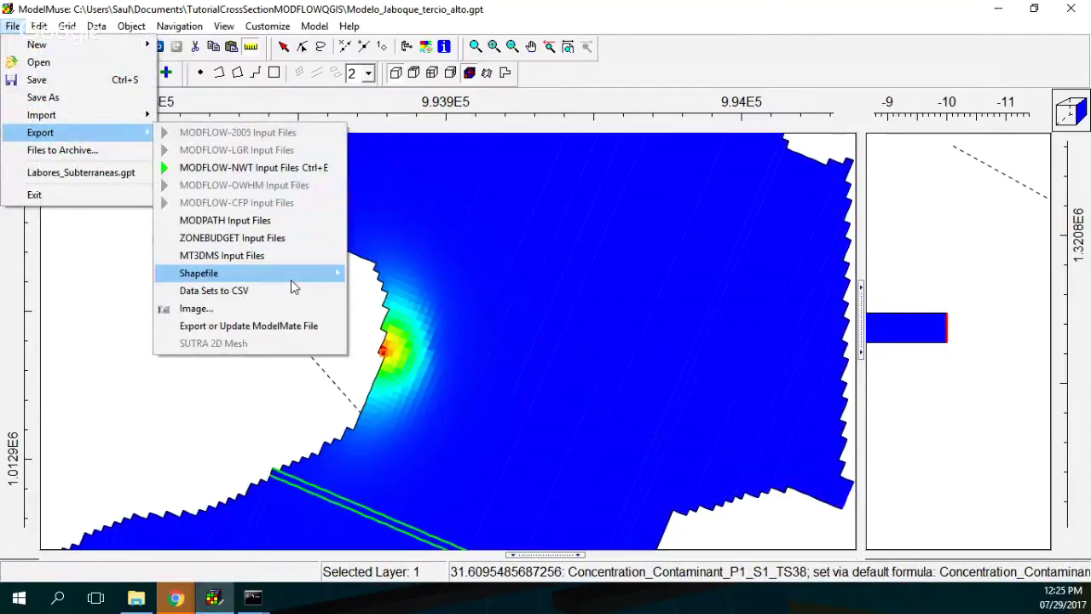
mouse_move(292, 275)
left_click(404, 274)
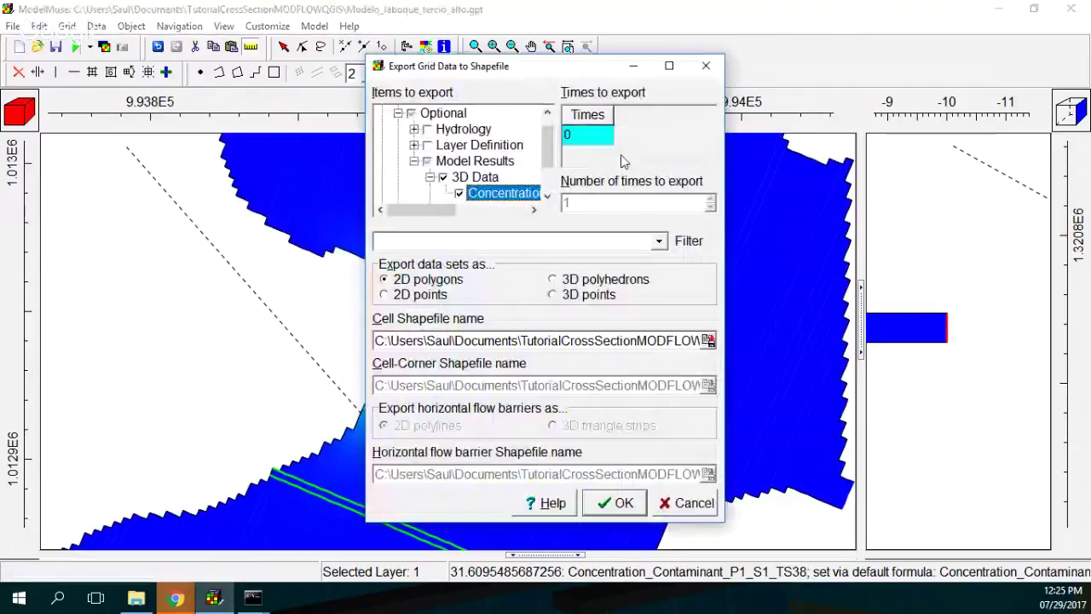
mouse_move(426, 209)
left_mouse_down()
mouse_move(536, 216)
mouse_move(427, 212)
left_mouse_up()
left_click(417, 295)
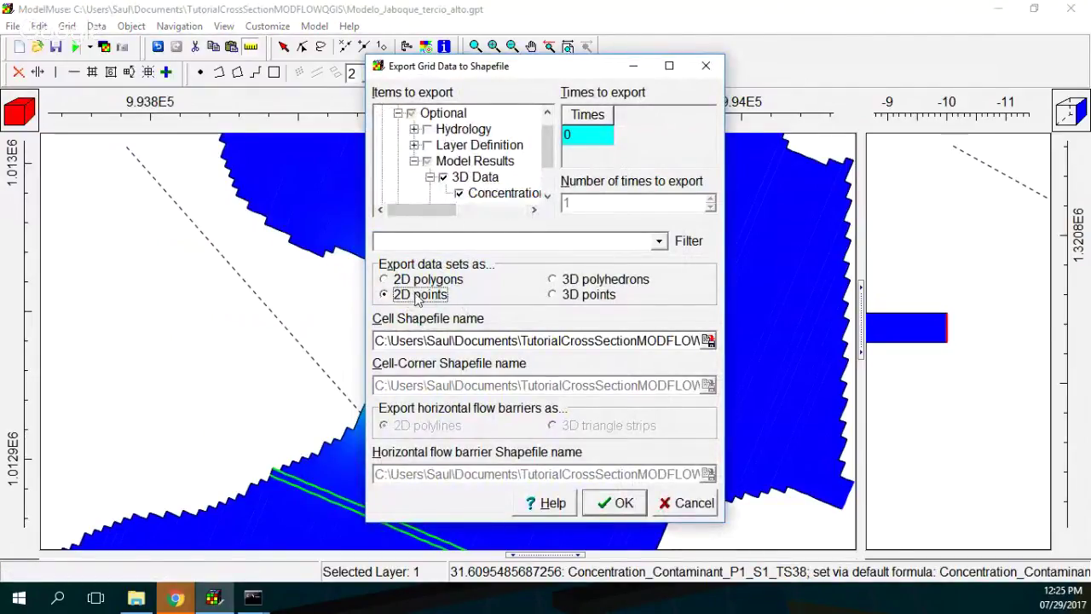
left_click(580, 295)
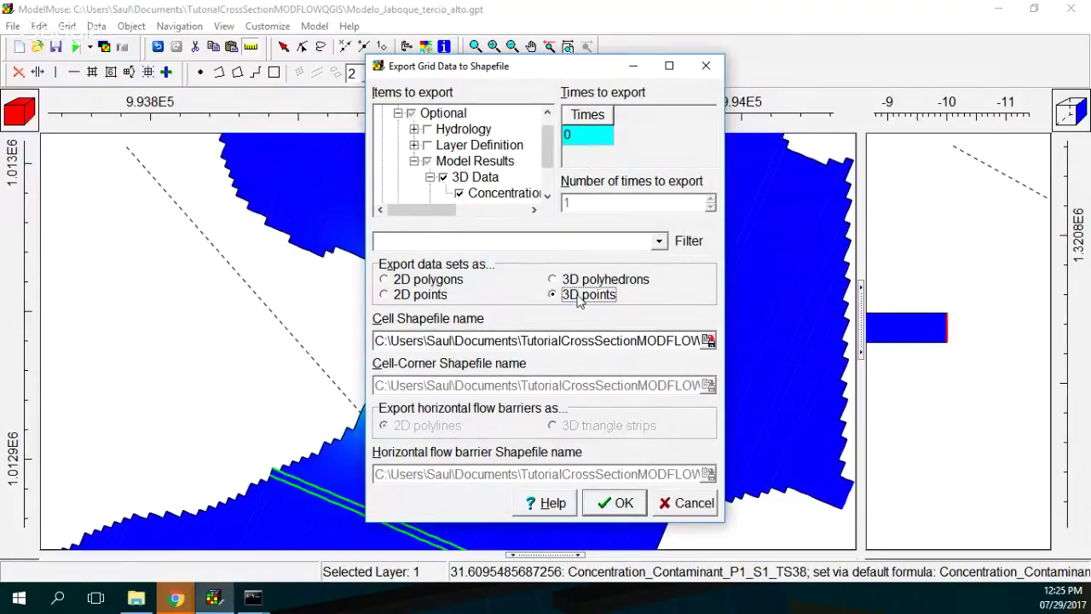
left_click_drag(591, 341, 731, 343)
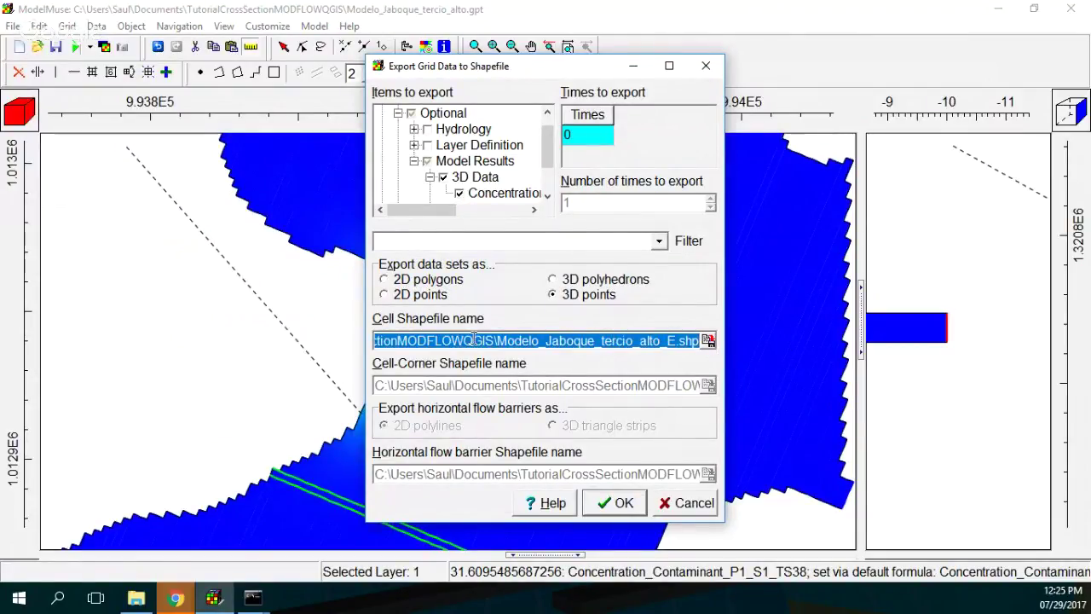
left_click(622, 498)
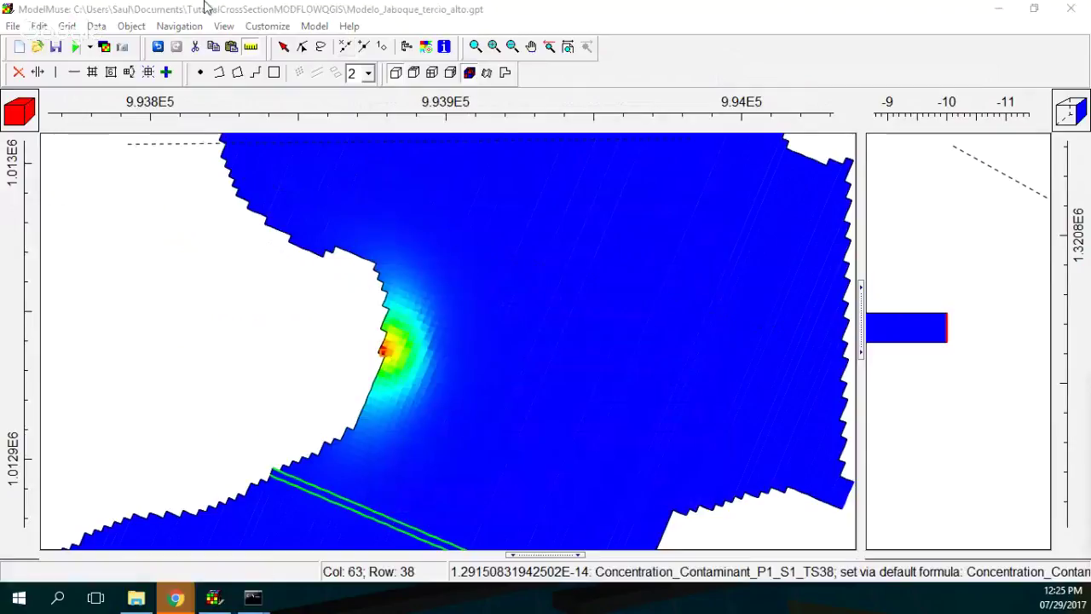
Step: Locate the exported Modelo_Jaboque_tercio_alto_E .dbf, .shp and .shx files in the TutorialCrossSectionMODFLOWQGIS folder
left_click(129, 601)
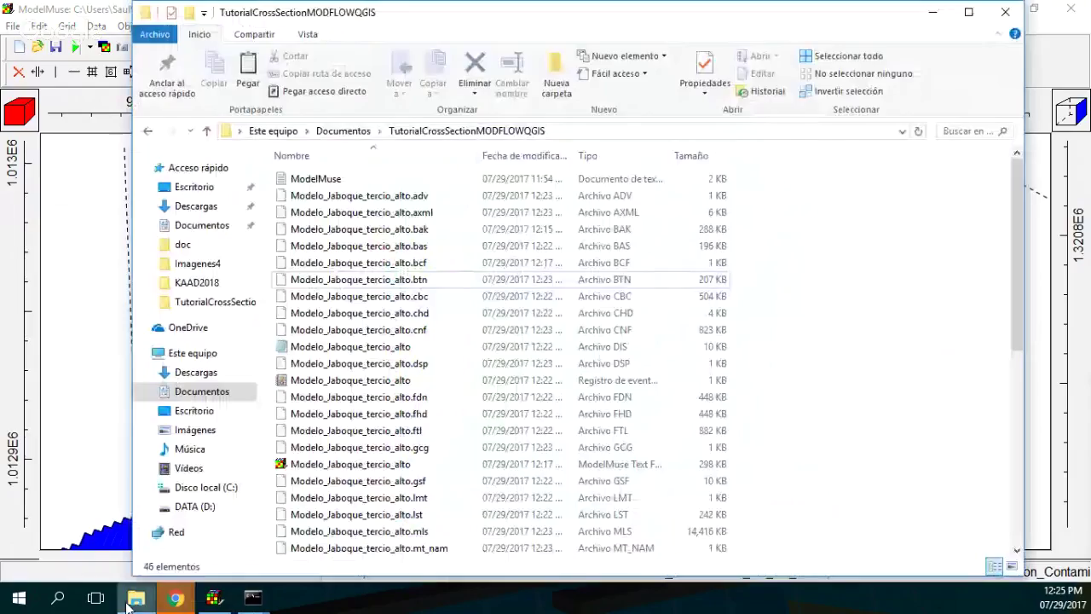
left_click(350, 451)
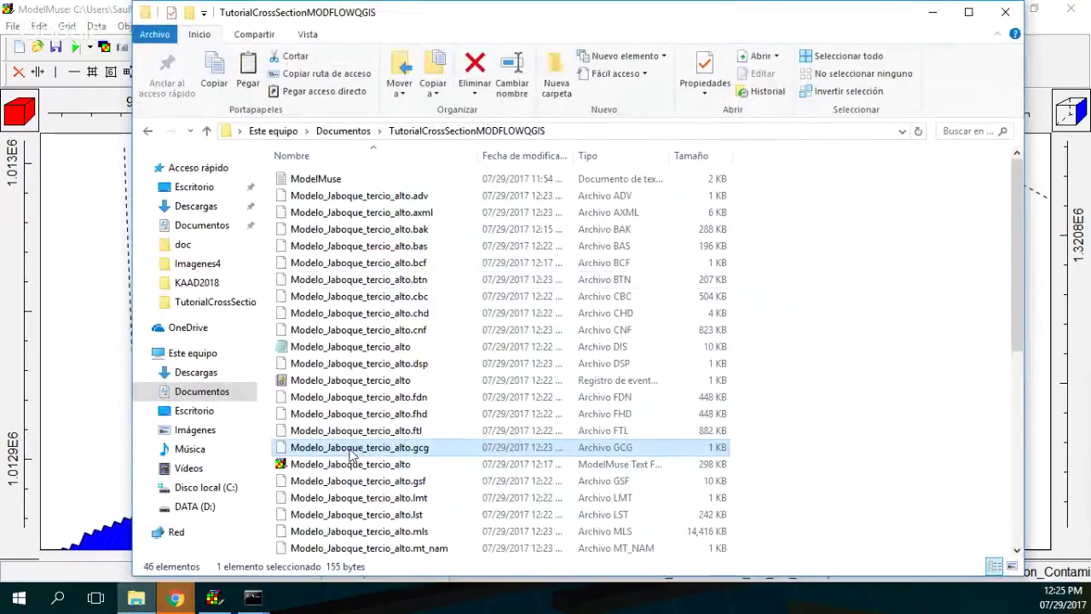
scroll(354, 453, "down", 8)
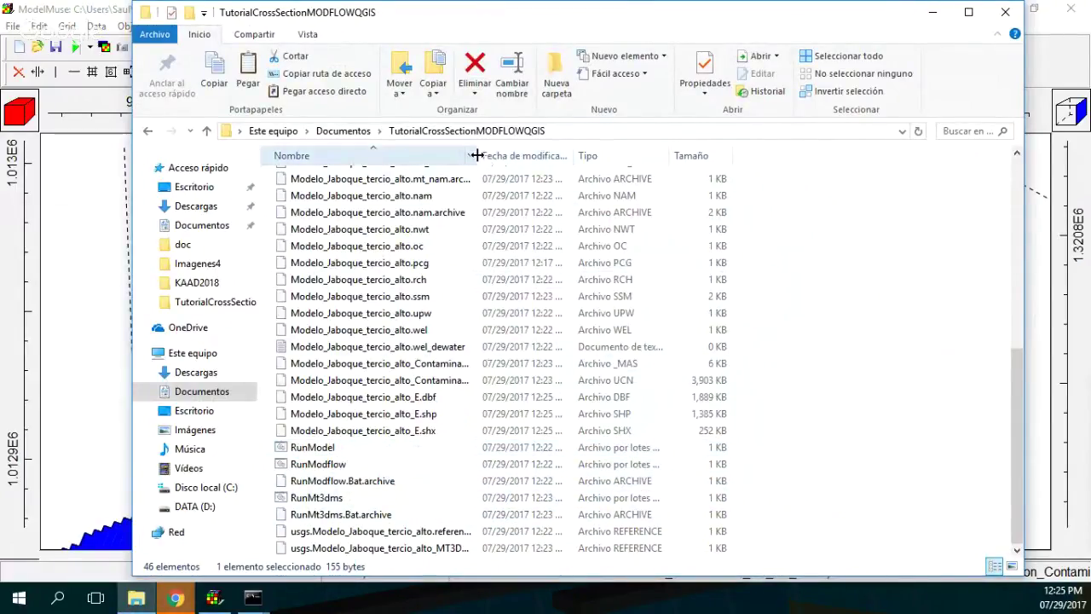
left_click_drag(477, 156, 530, 157)
scroll(512, 323, "up", 8)
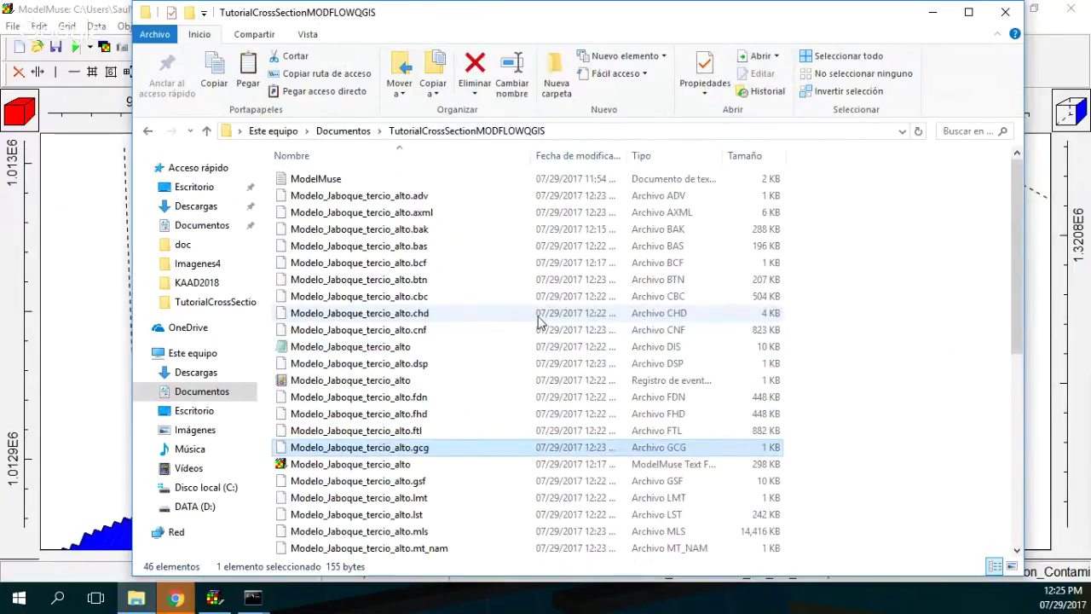
scroll(538, 321, "down", 3)
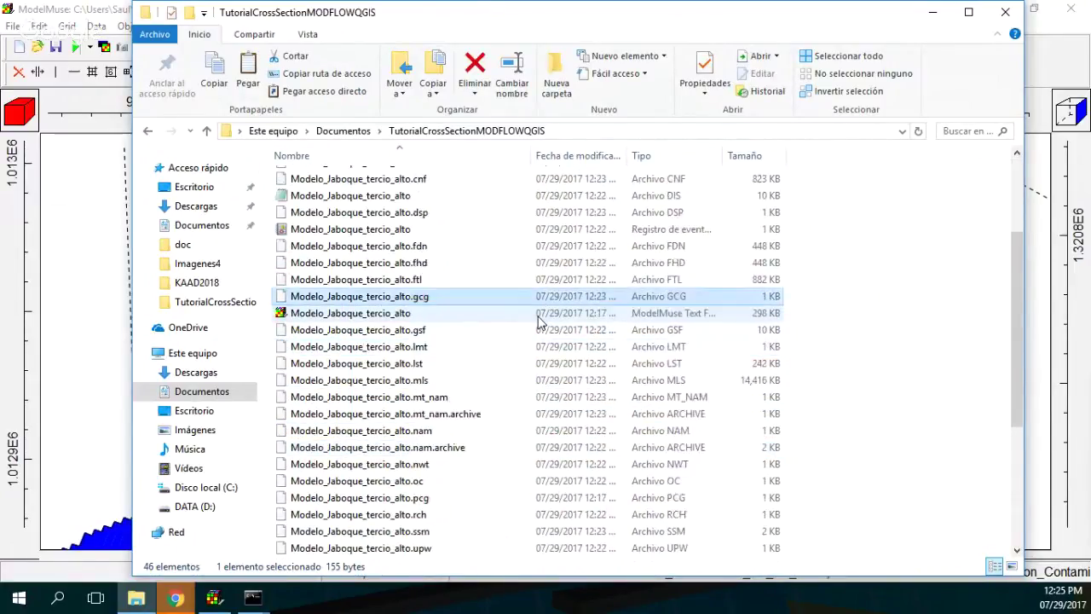
scroll(537, 320, "down", 3)
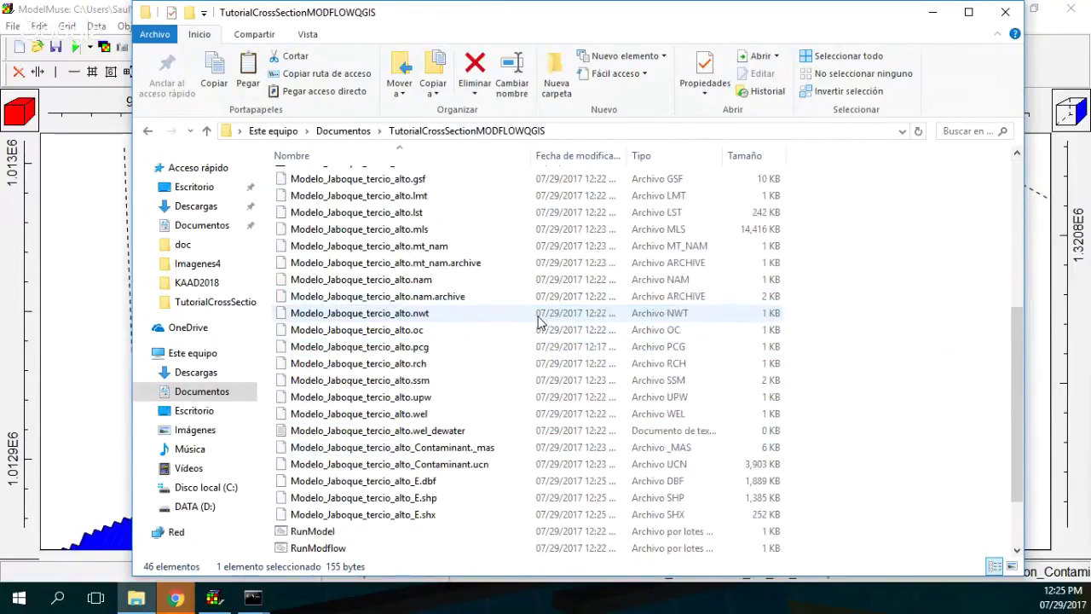
left_click(429, 483)
left_click(430, 515)
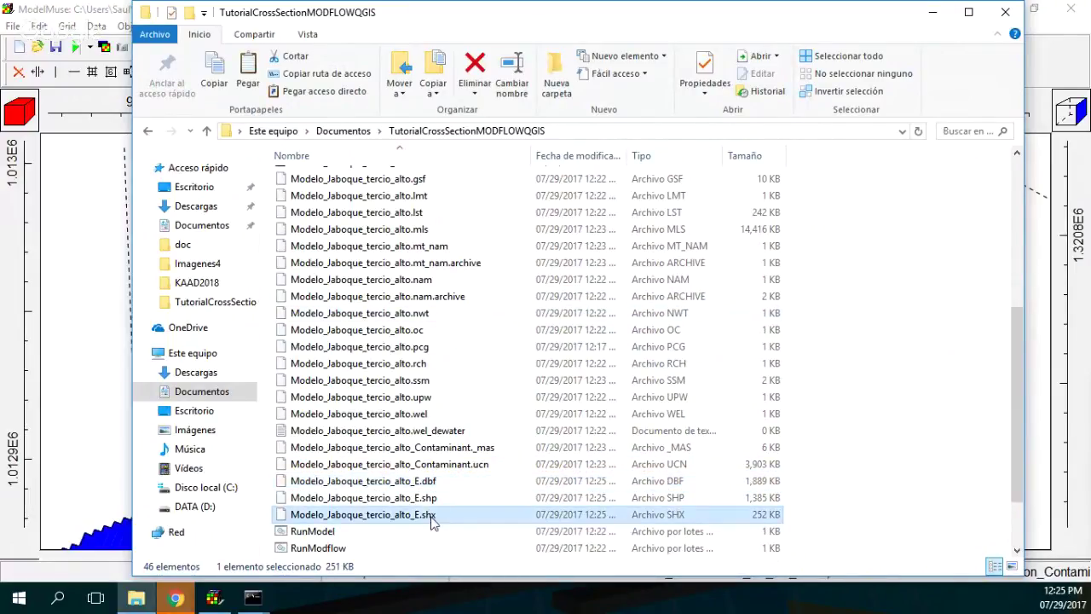
double_click(432, 502)
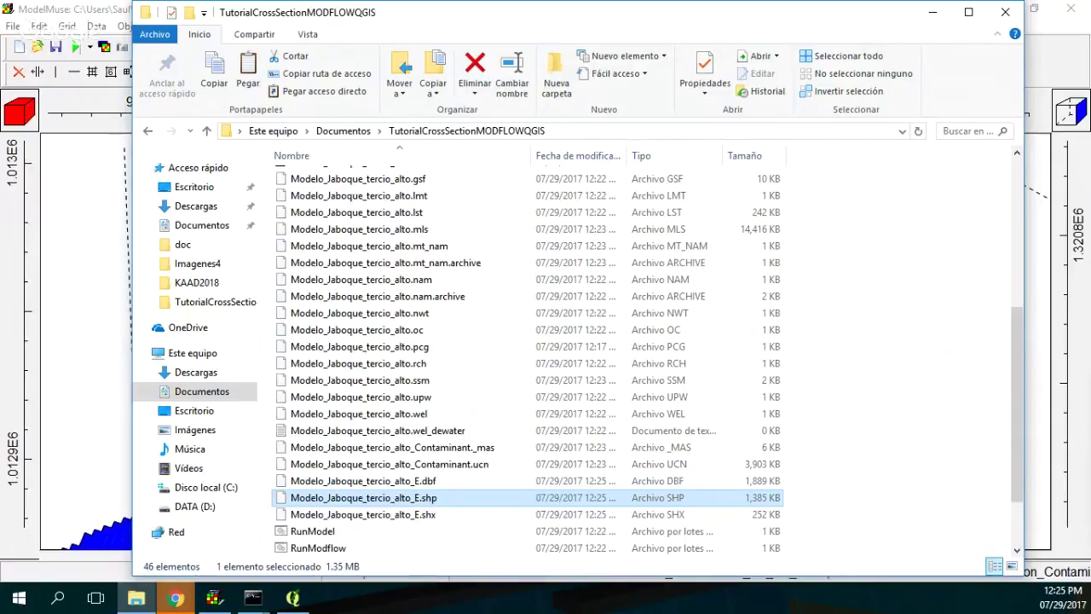
Step: Switch to QGIS and choose Modelo_Jaboque_tercio_alto_E.shp in Documents\TutorialCrossSectionMODFLOWQGIS as the source of a new vector layer
key("alt+Tab")
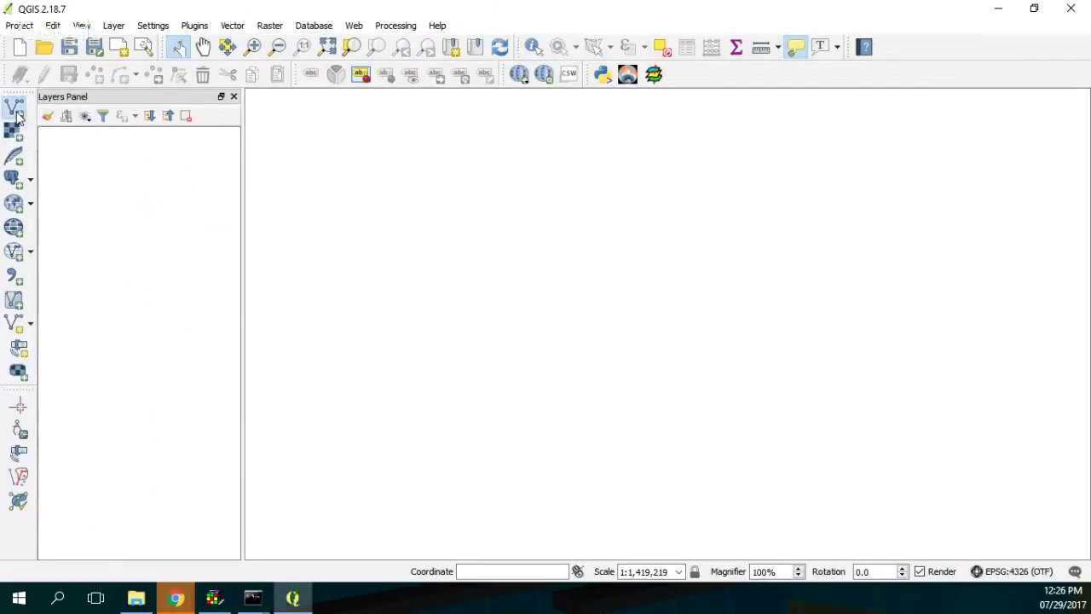
left_click(15, 110)
left_click(431, 255)
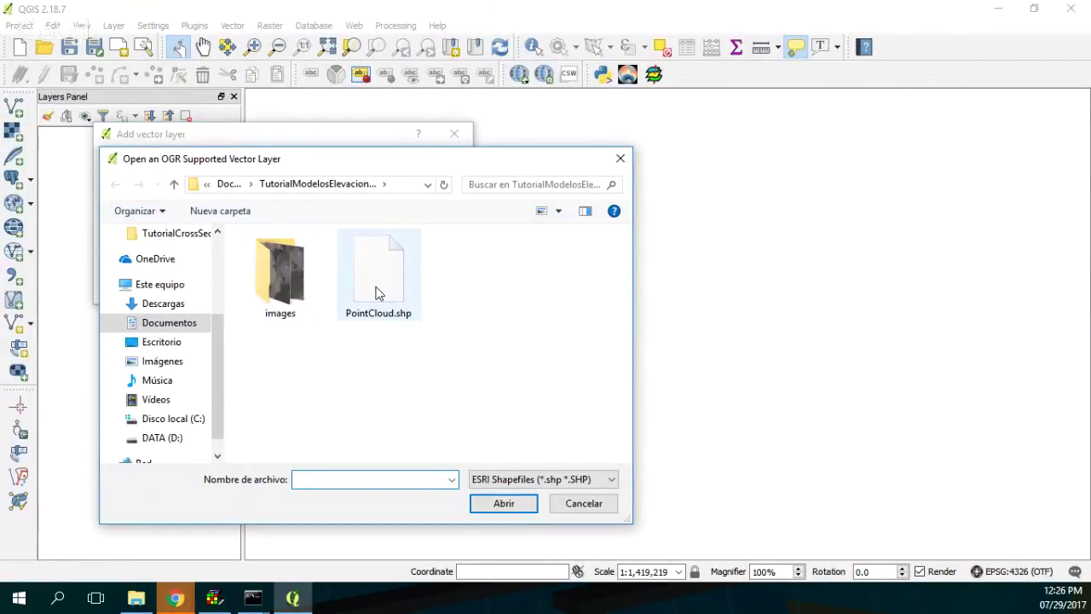
left_click(228, 184)
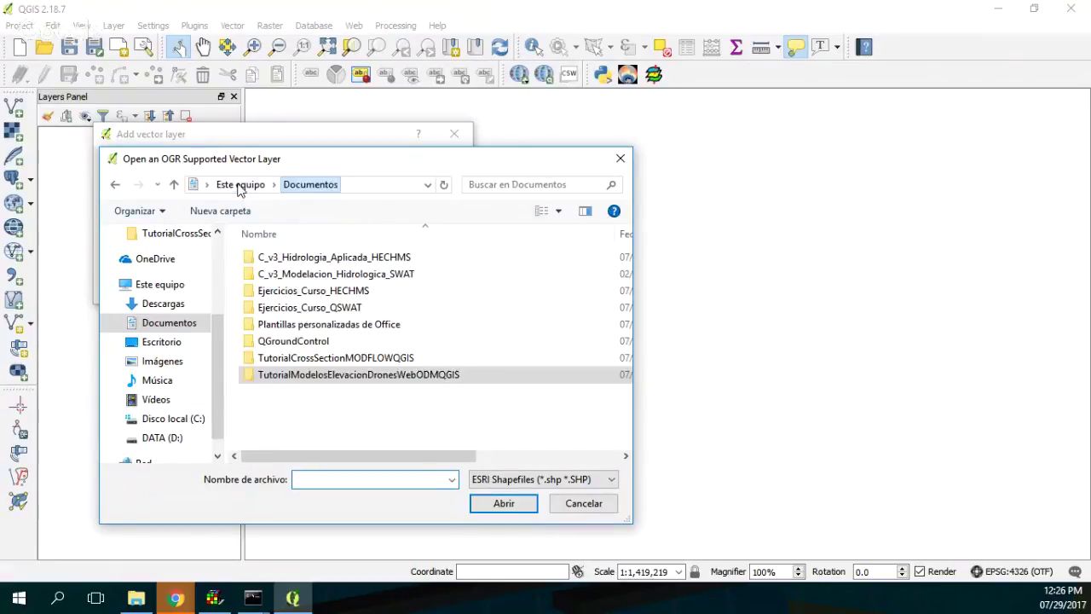
double_click(309, 362)
left_click(298, 256)
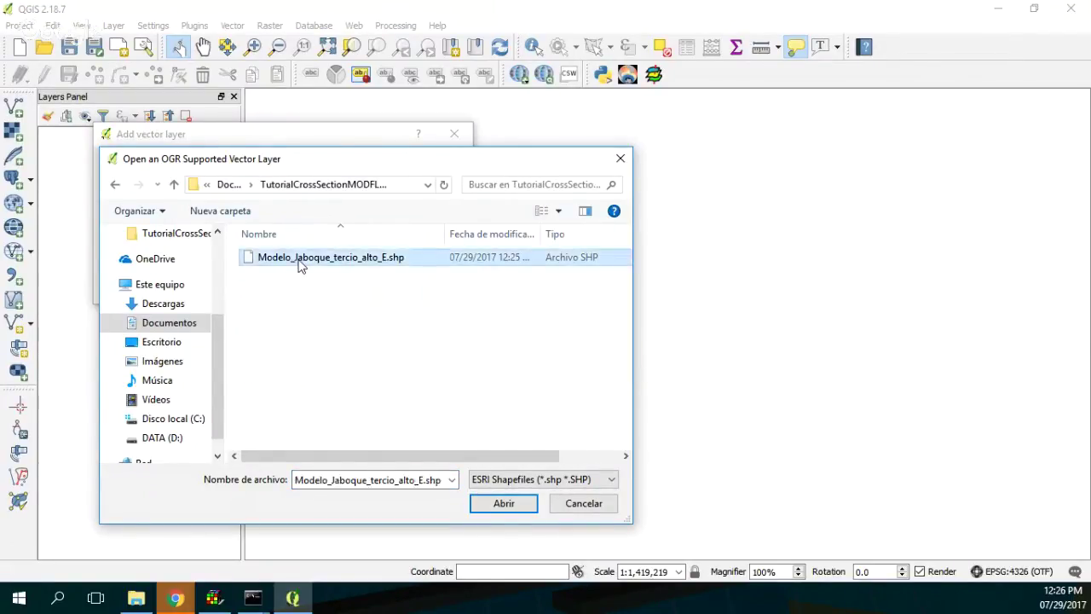
left_click(508, 502)
Step: Load the shapefile with the coordinate reference system MAGNA-SIRGAS / Colombia Bogota zone (EPSG:3116)
left_click(305, 287)
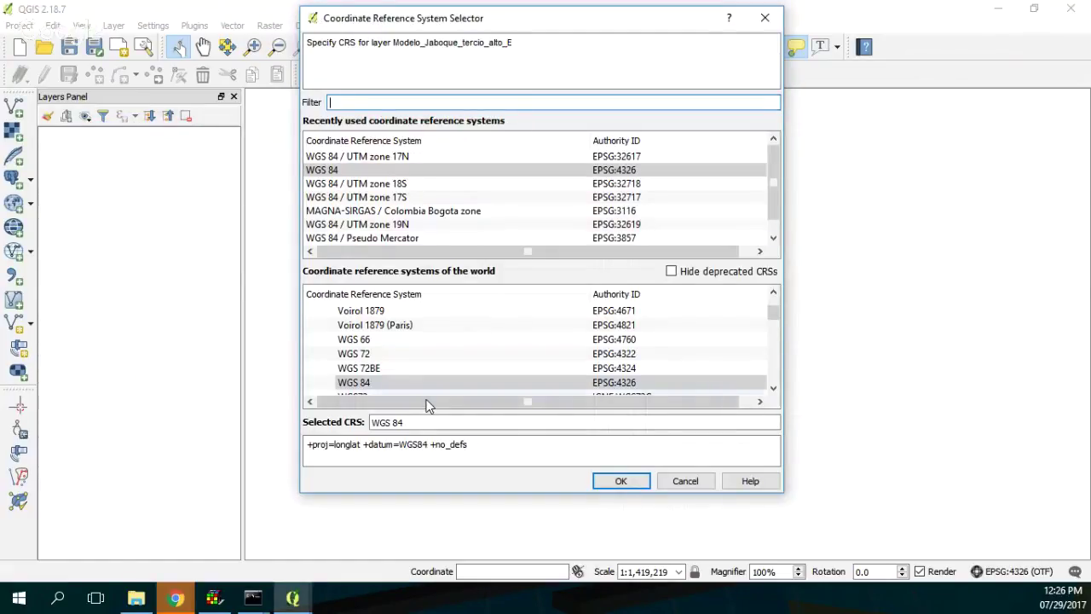
type("magna")
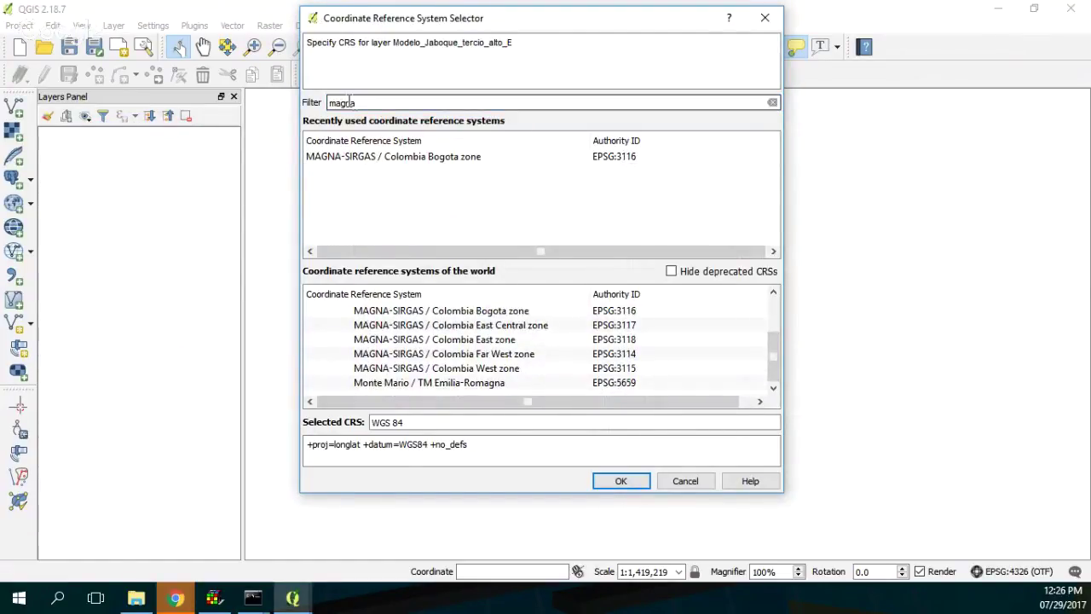
left_click(349, 156)
left_click(620, 480)
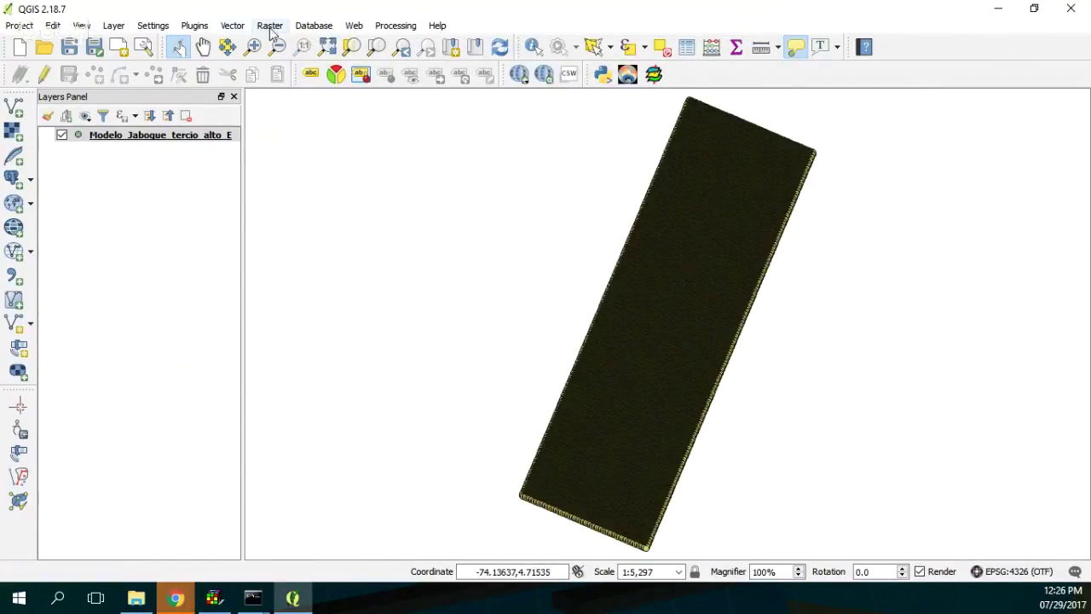
Step: Add the Google Satellite basemap with the OpenLayers plugin and move it below the model points layer
left_click(351, 26)
mouse_move(384, 61)
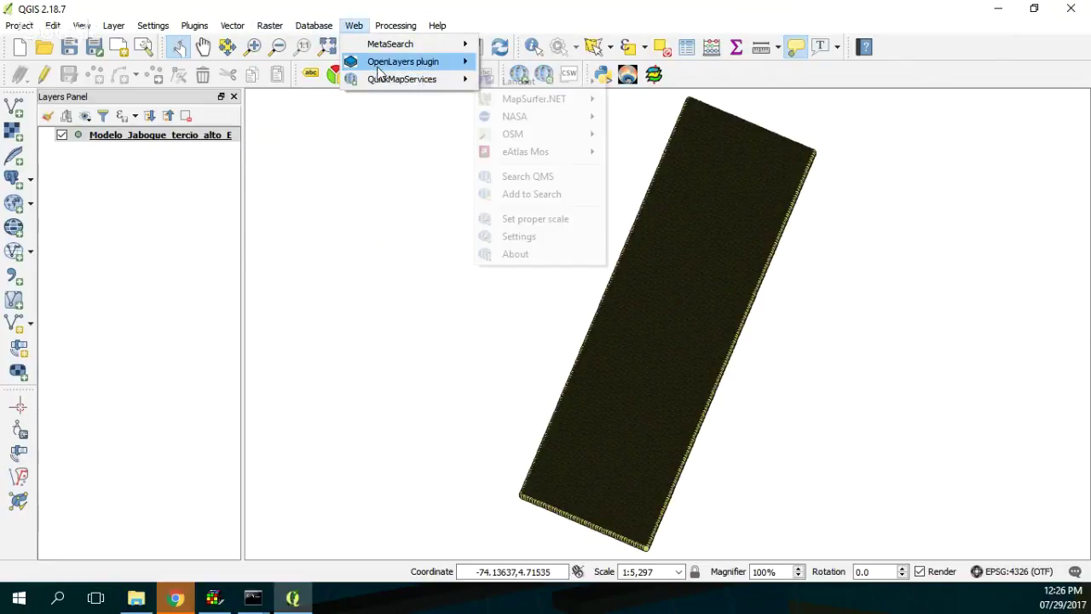
mouse_move(556, 107)
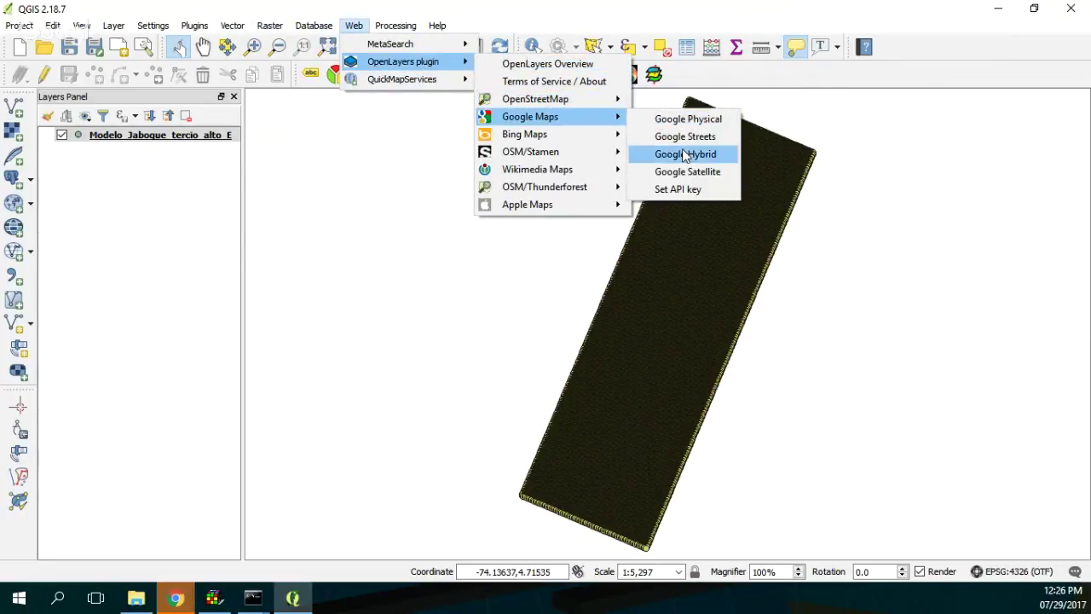
left_click(686, 172)
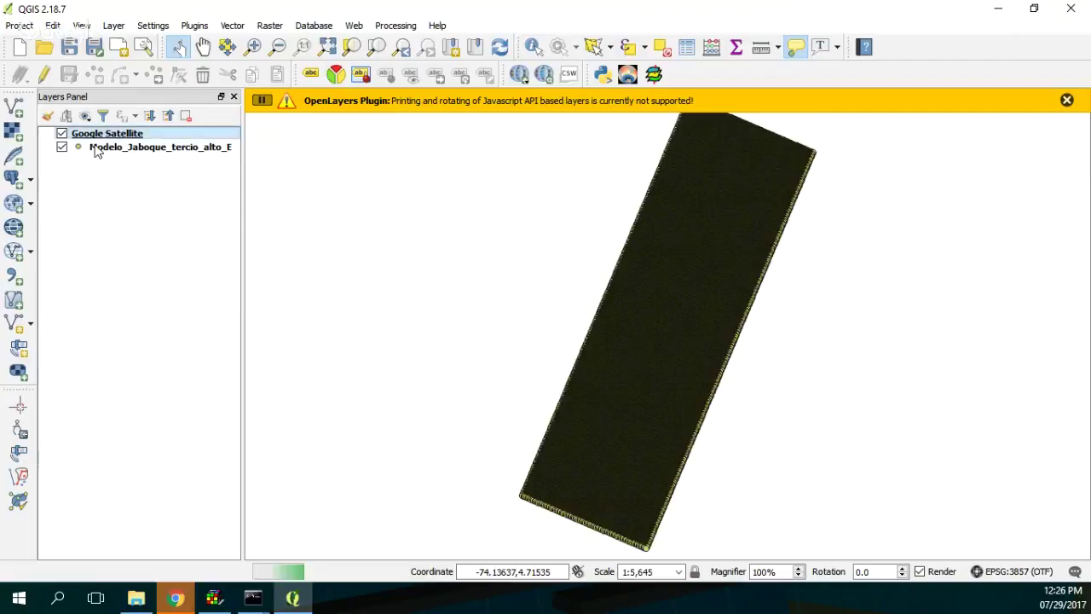
left_click_drag(94, 143, 94, 184)
mouse_move(601, 314)
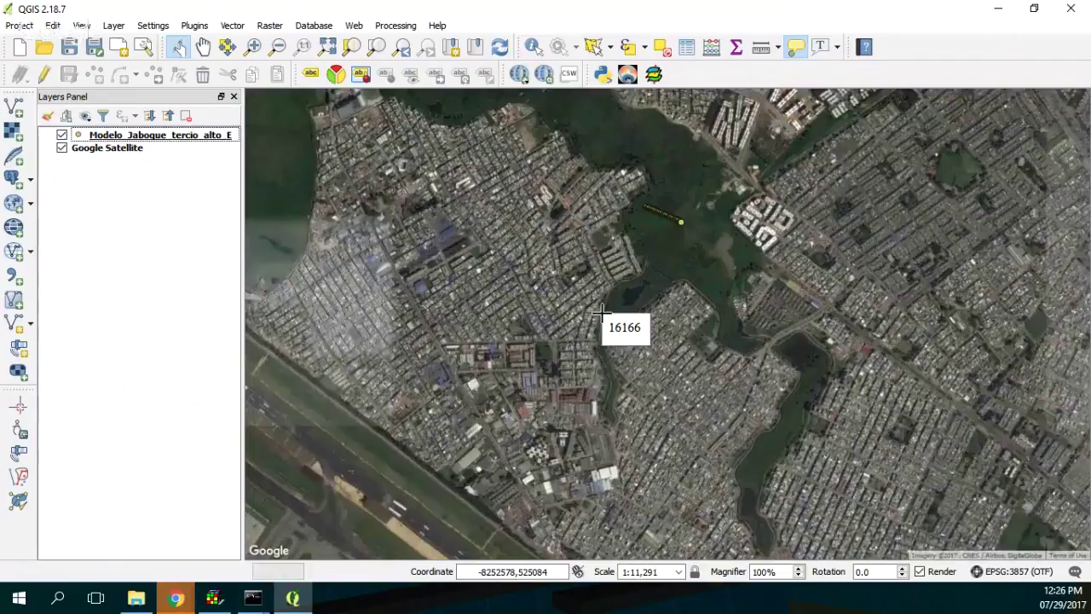
Step: Switch the model points and the satellite basemap off and on, and examine the model's location relative to its surroundings
left_click(62, 136)
left_click(61, 135)
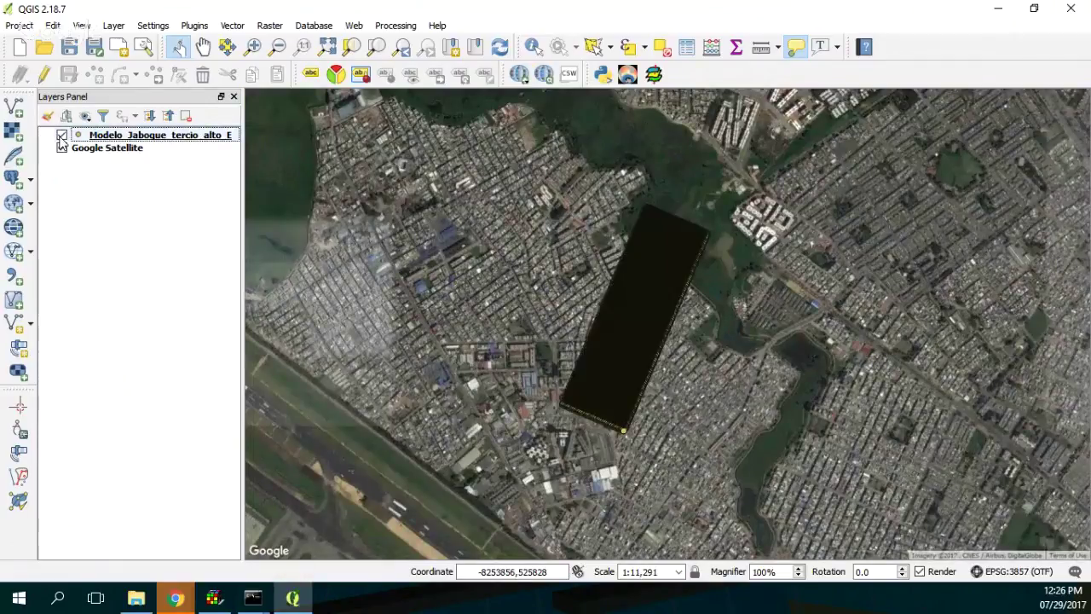
left_click(62, 136)
left_click(61, 136)
left_click(61, 148)
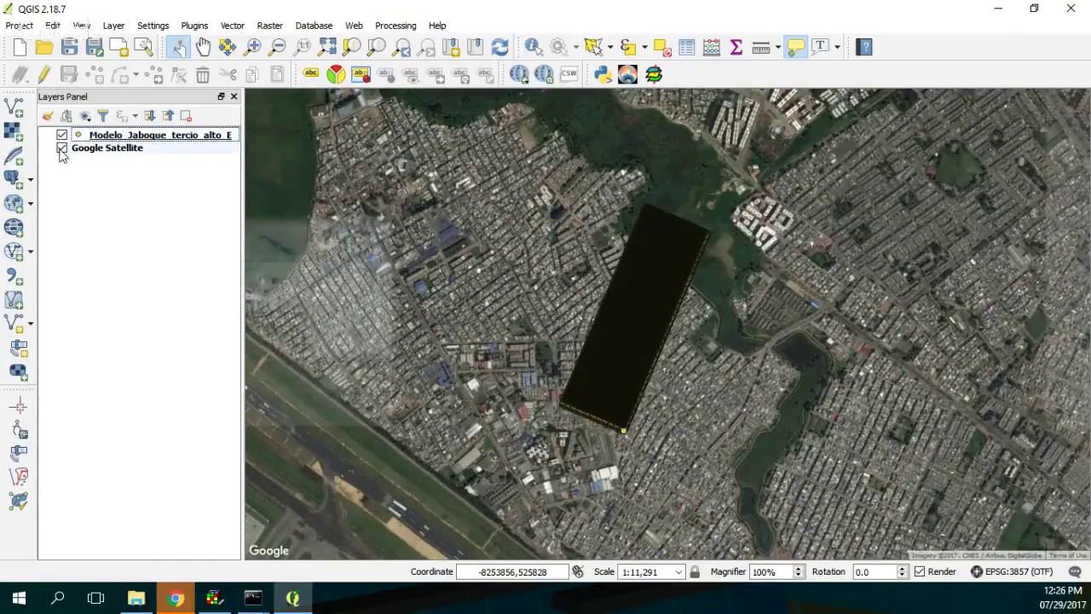
left_click(62, 149)
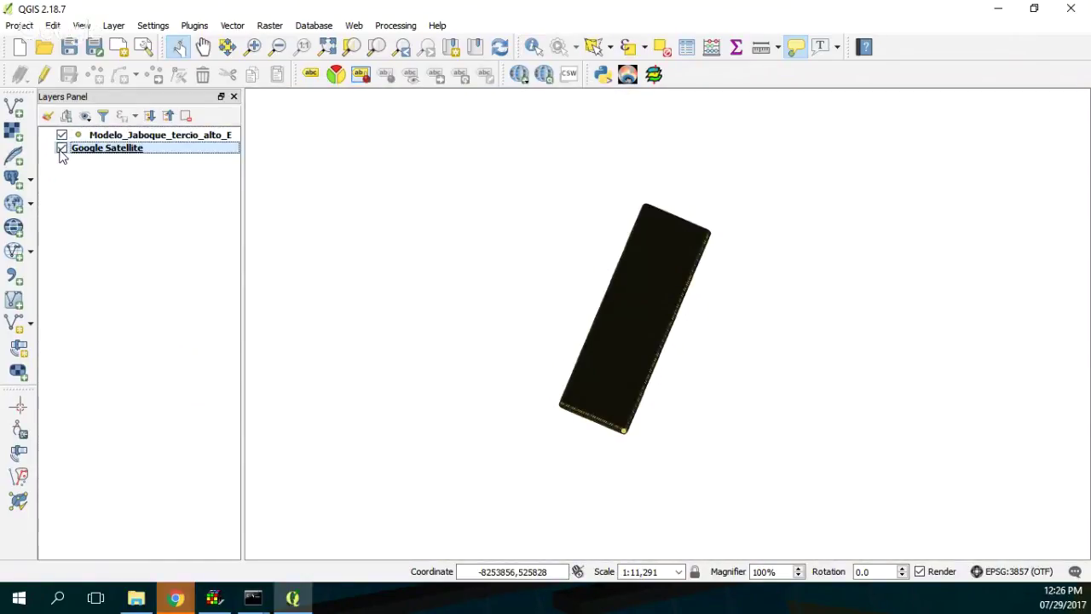
scroll(535, 384, "down", 3)
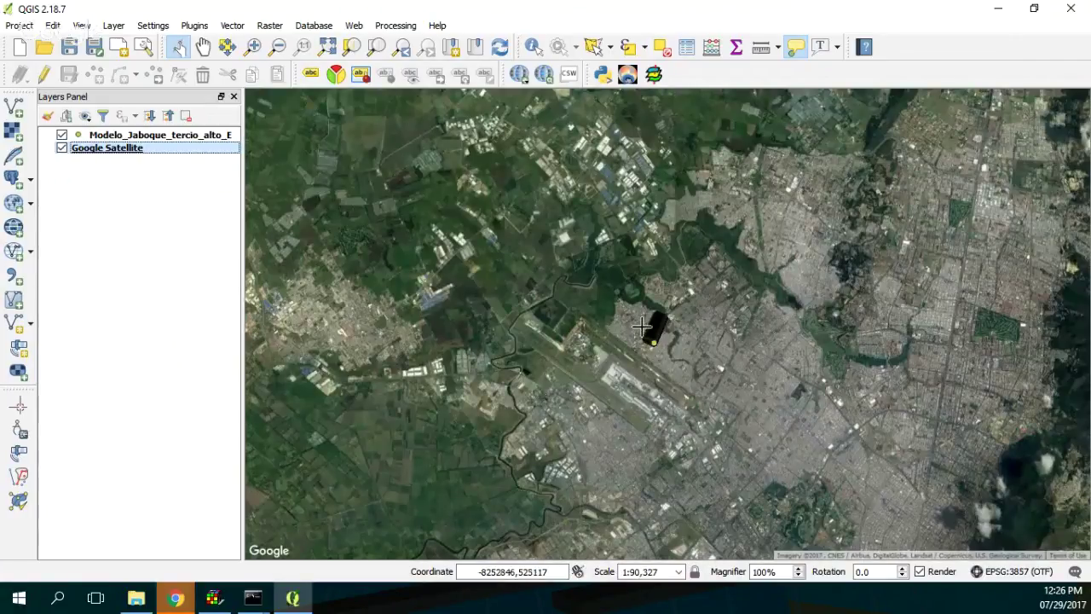
scroll(607, 404, "up", 2)
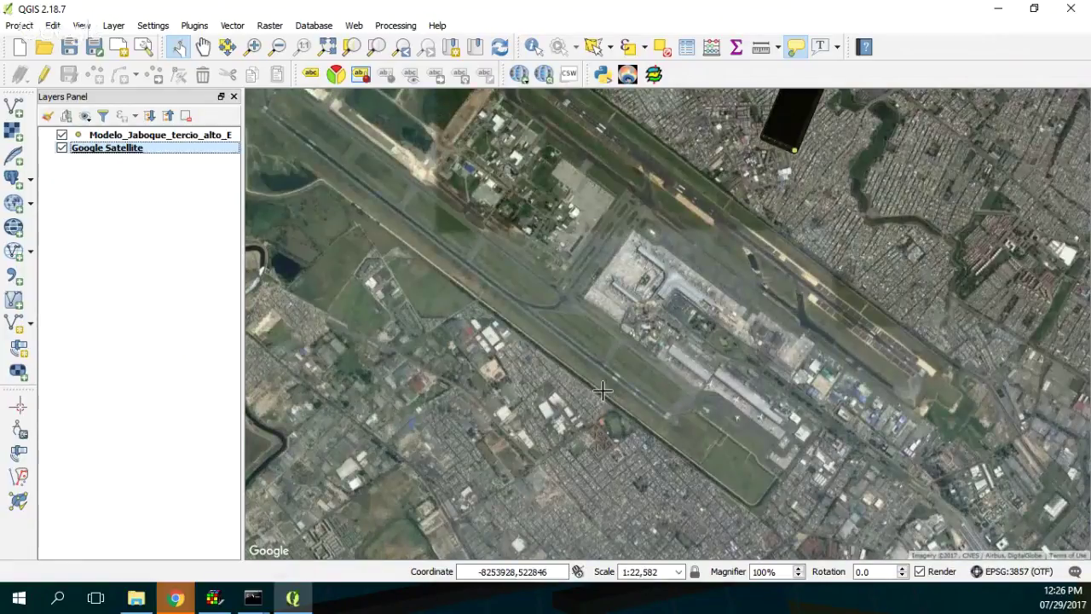
key("space")
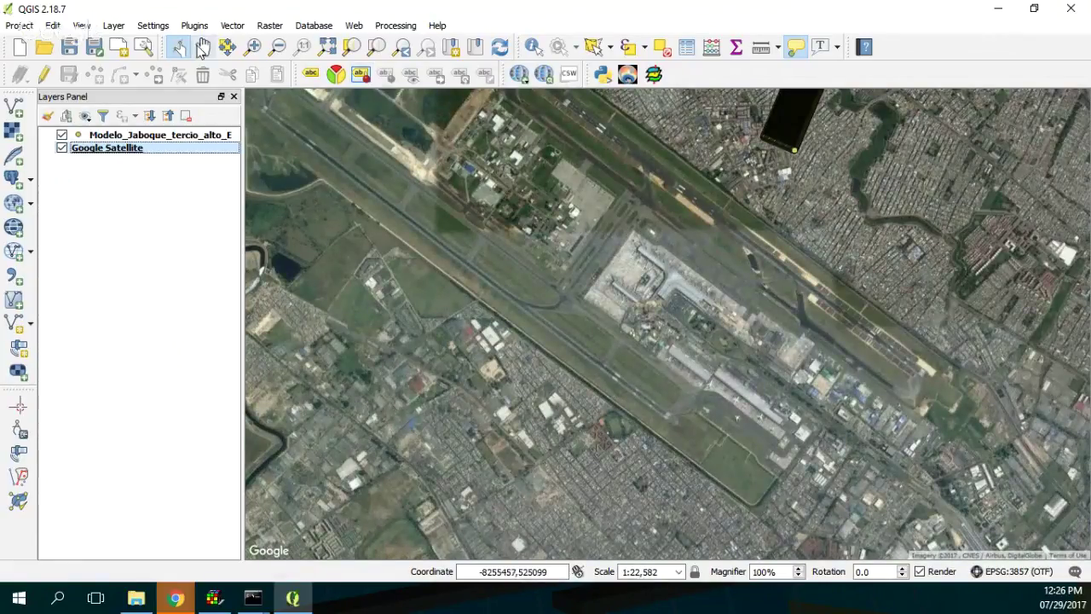
left_click_drag(629, 224, 510, 445)
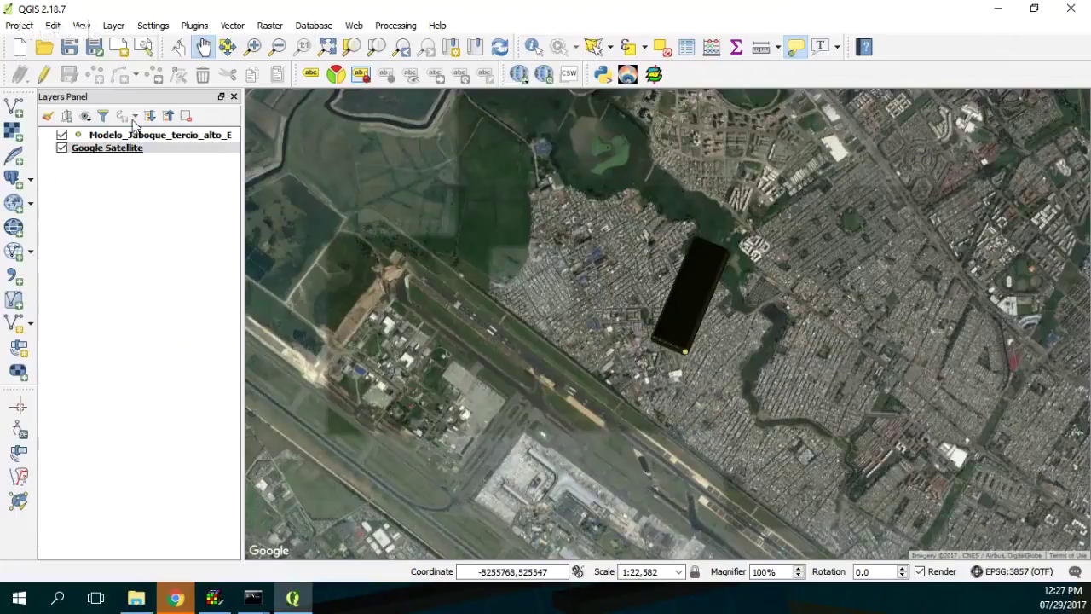
Step: Toggle editing on the Modelo_Jaboque_tercio_alto_E layer
left_click(137, 136)
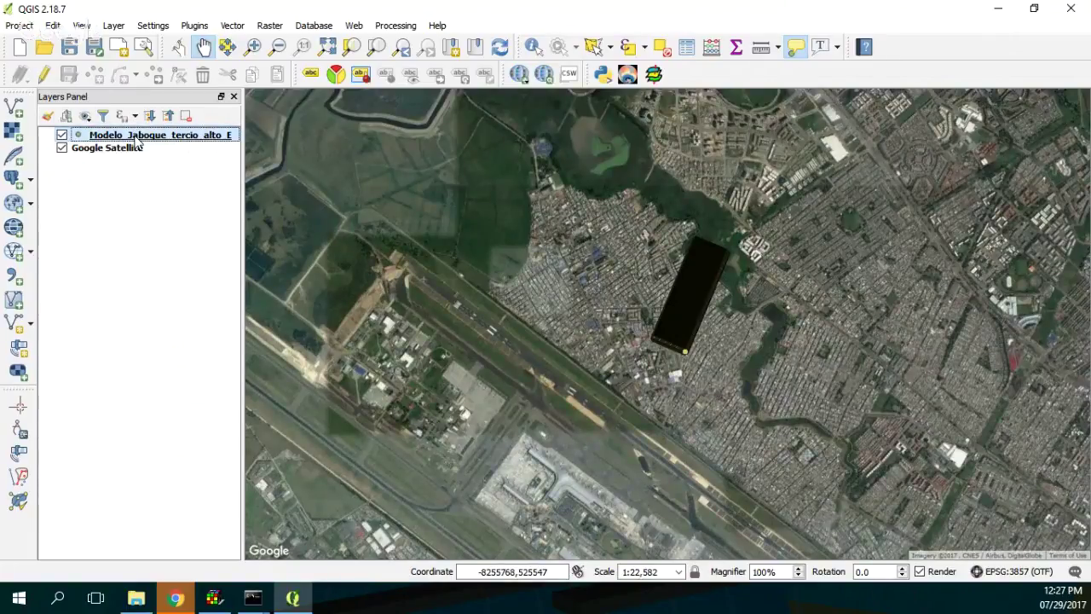
right_click(137, 142)
left_click(232, 312)
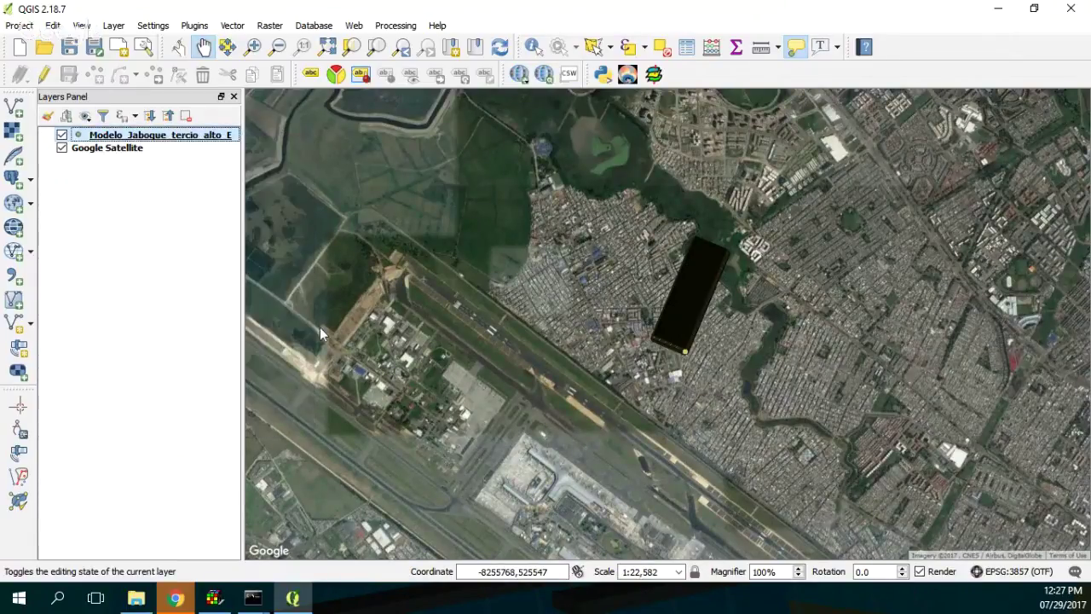